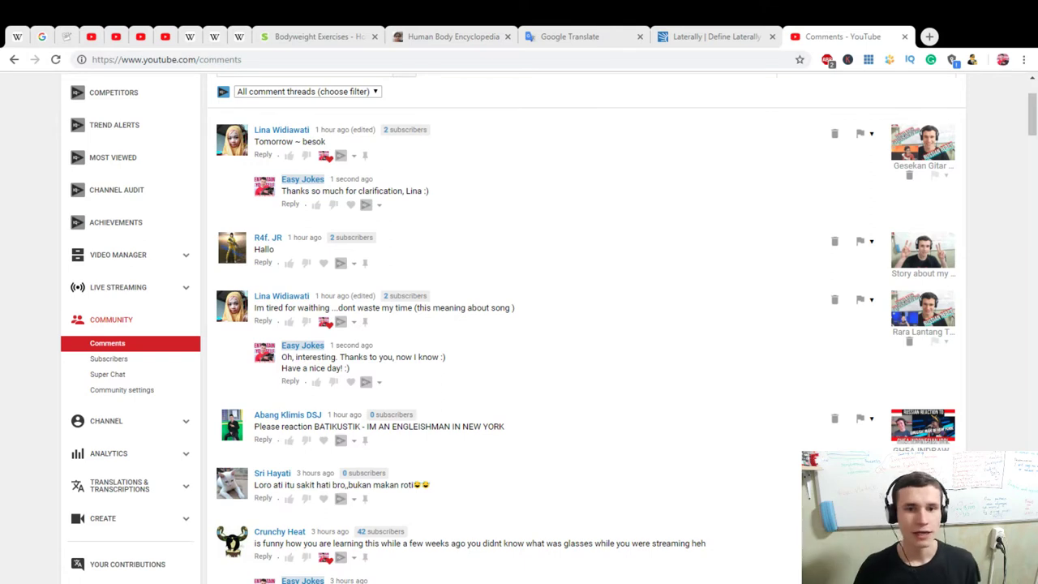
Heart 'Hallo' and post a reply asking 'where are you from? :)' with greetings from Mother Russia
{"action": "left_click", "coordinate": [324, 268]}
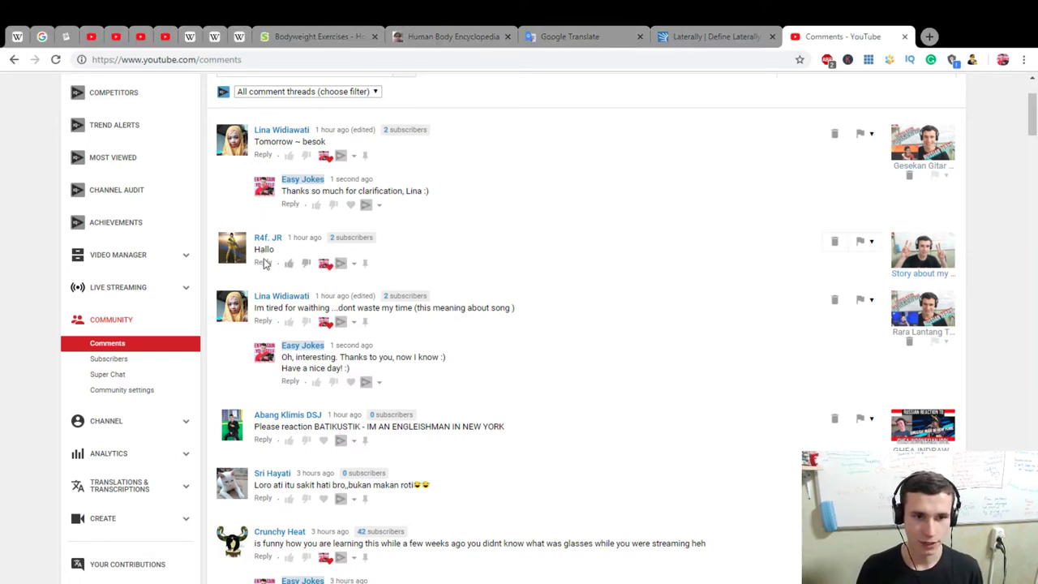
{"action": "left_click", "coordinate": [262, 261]}
{"action": "type", "text": "Hello"}
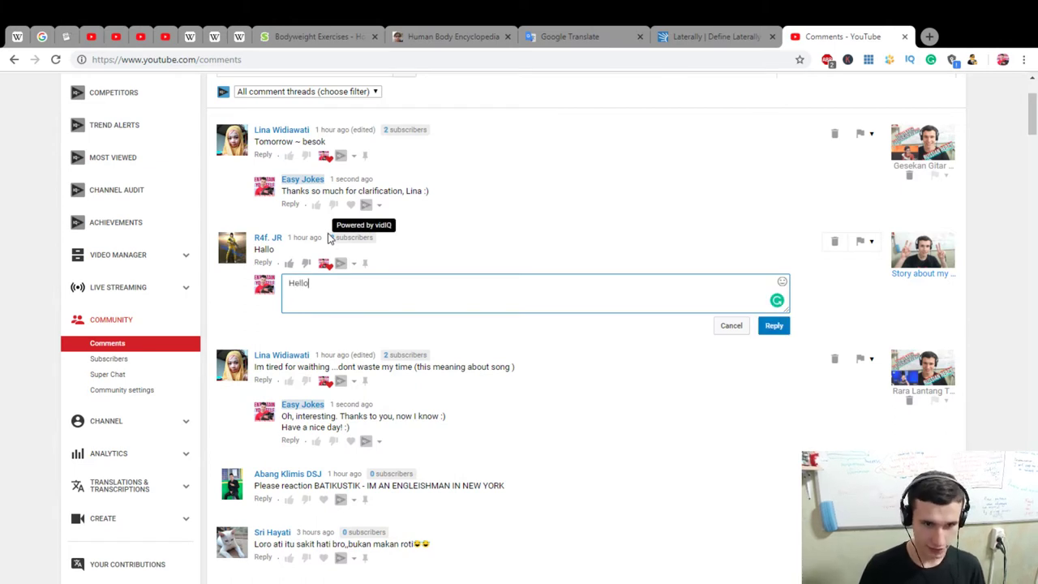
{"action": "type", "text": ", R"}
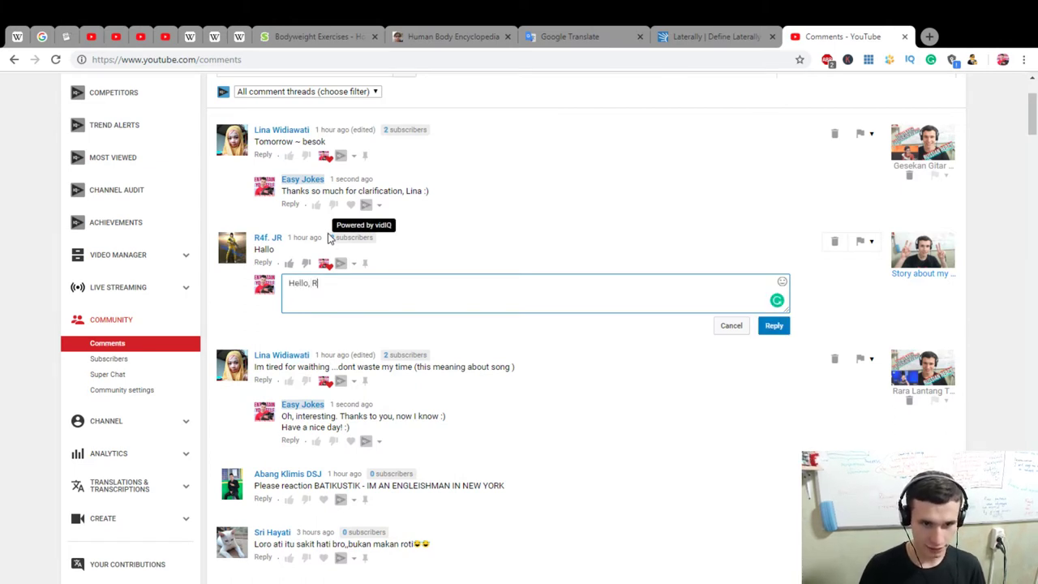
{"action": "type", "text": "4f :)"}
{"action": "key", "text": "Return"}
{"action": "type", "text": "What's u"}
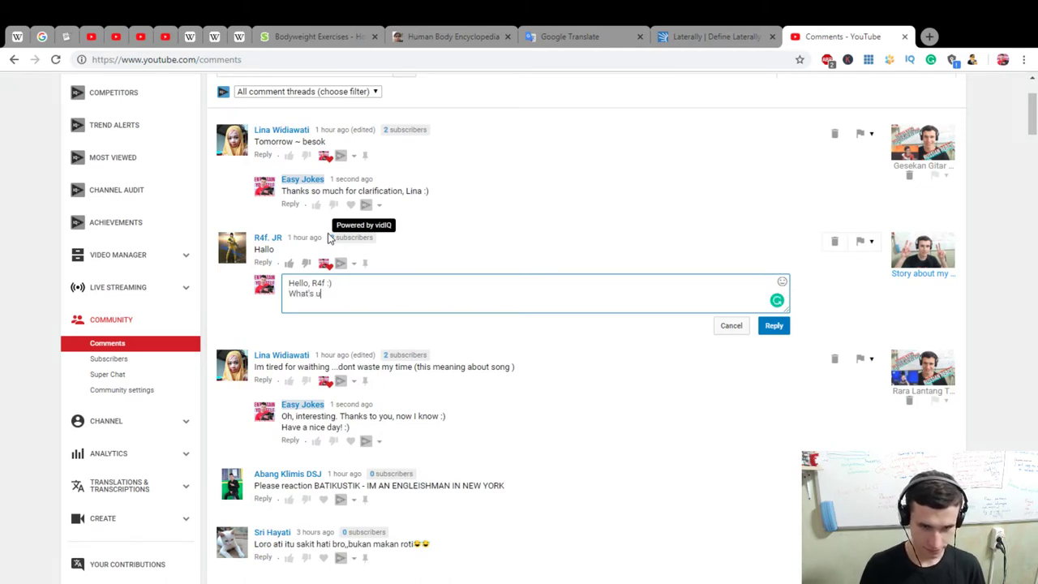
{"action": "type", "text": "p? :)"}
{"action": "key", "text": "Return"}
{"action": "key", "text": "Return"}
{"action": "type", "text": "B"}
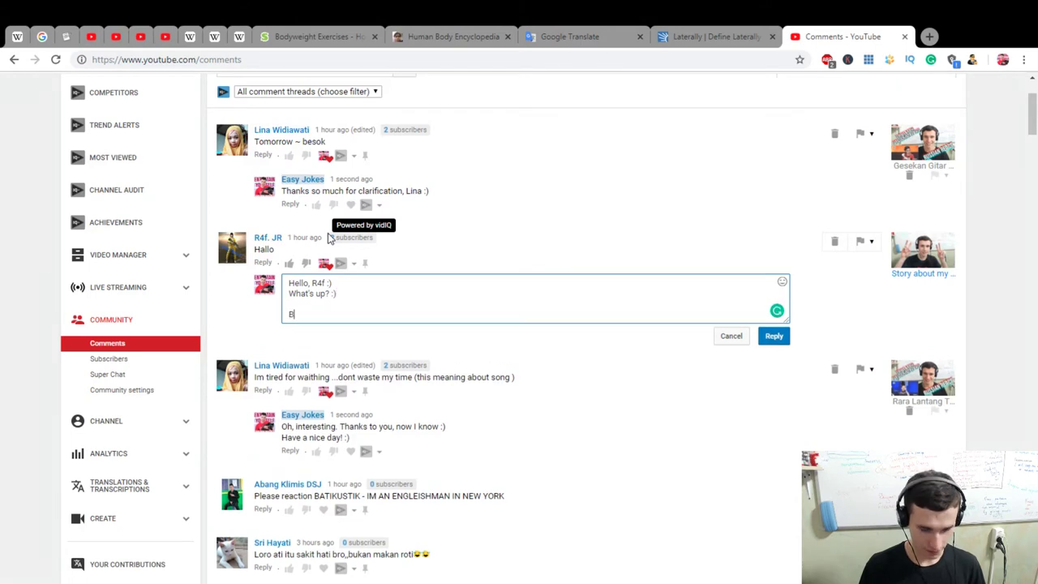
{"action": "type", "text": "y the way,"}
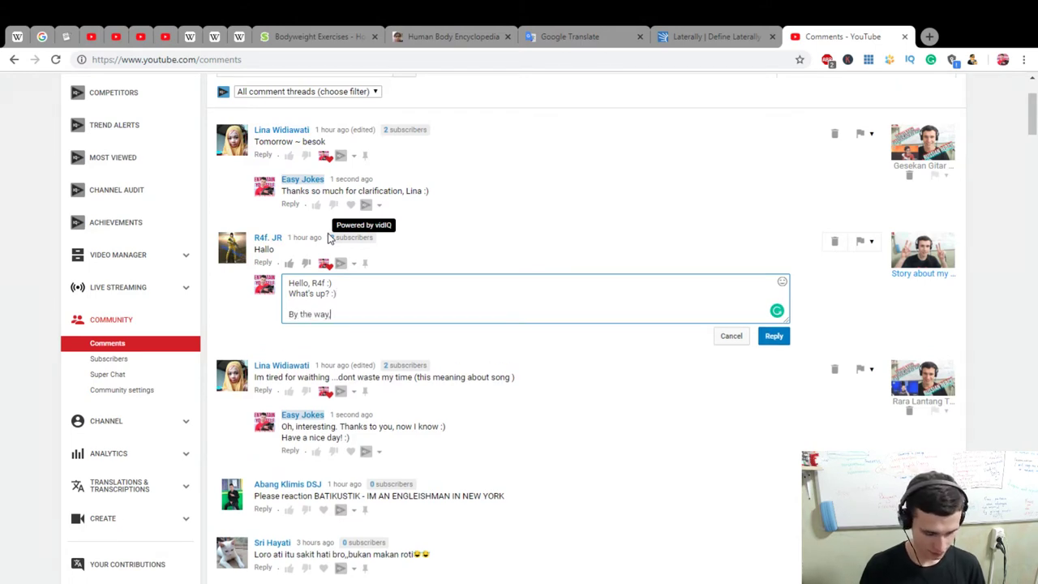
{"action": "type", "text": " where are you from"}
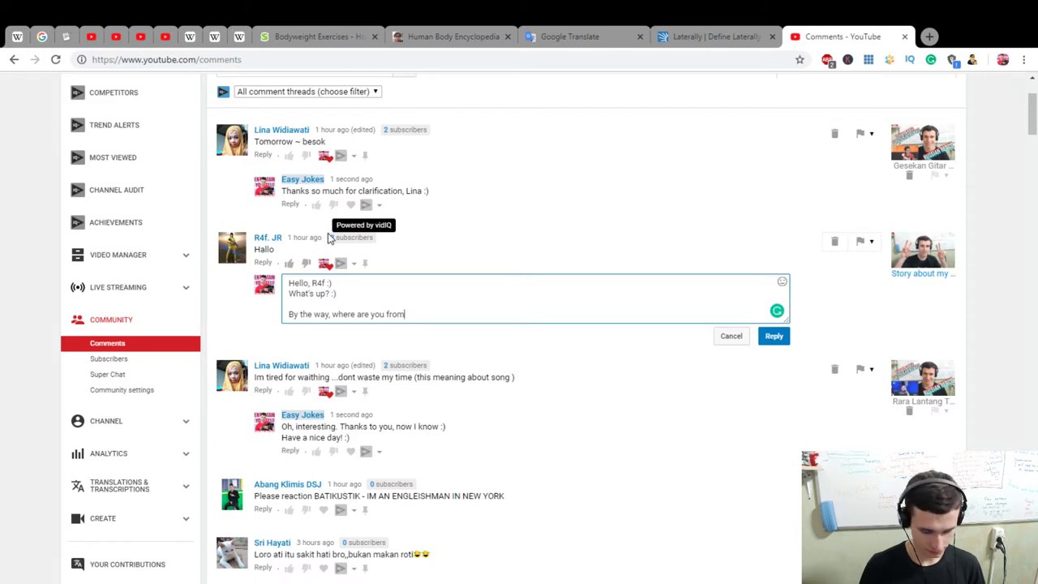
{"action": "type", "text": "? :)"}
{"action": "key", "text": "Return"}
{"action": "key", "text": "Return"}
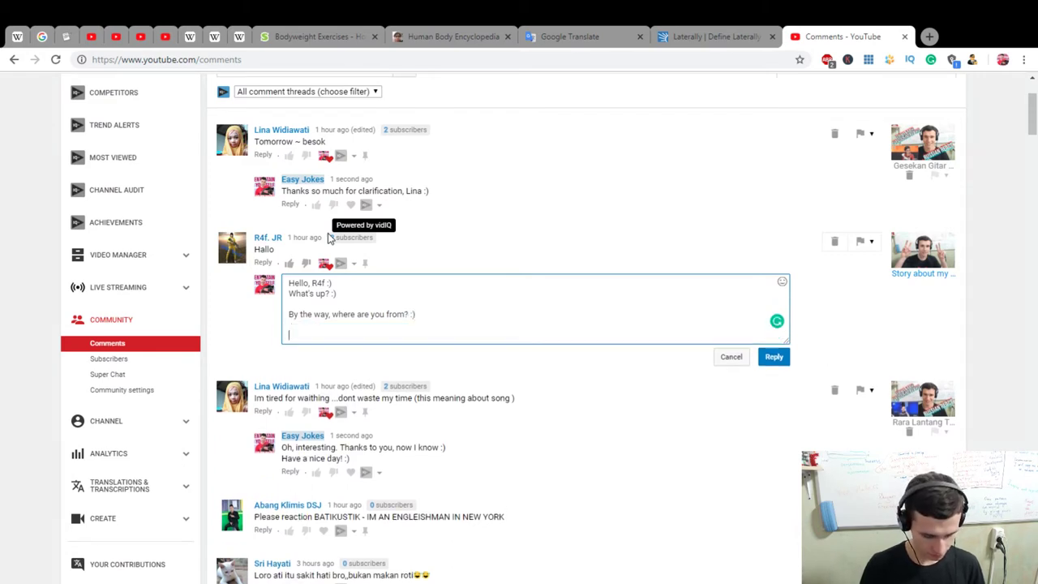
{"action": "type", "text": "Precious"}
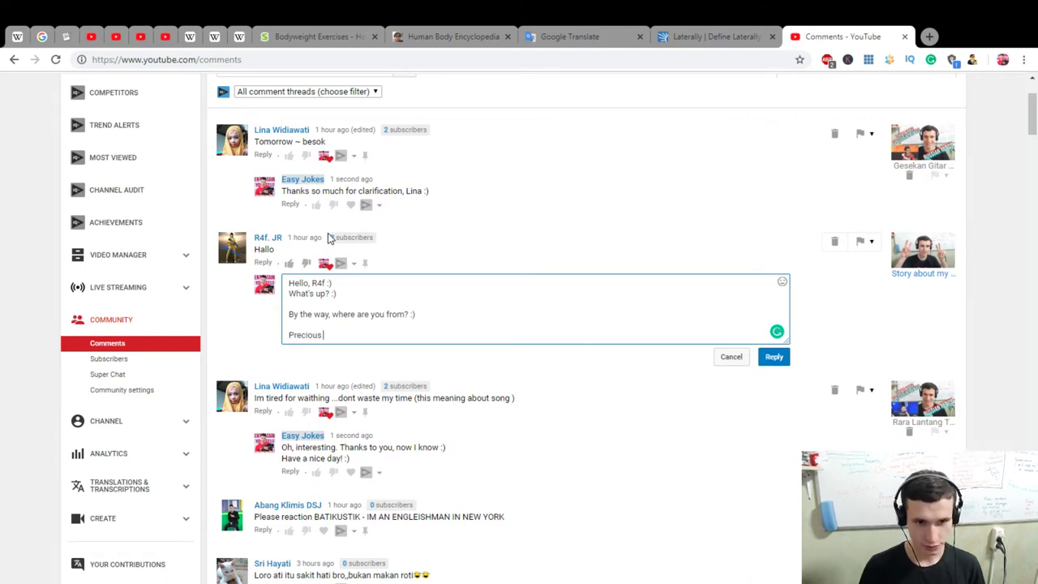
{"action": "type", "text": " greetings from Mother Russia :)"}
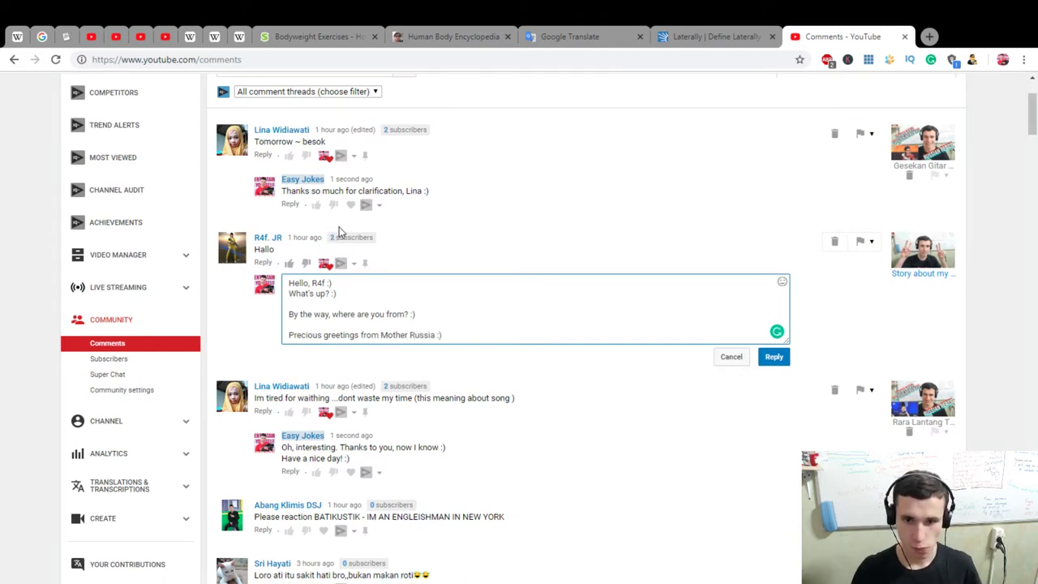
{"action": "left_click", "coordinate": [774, 360]}
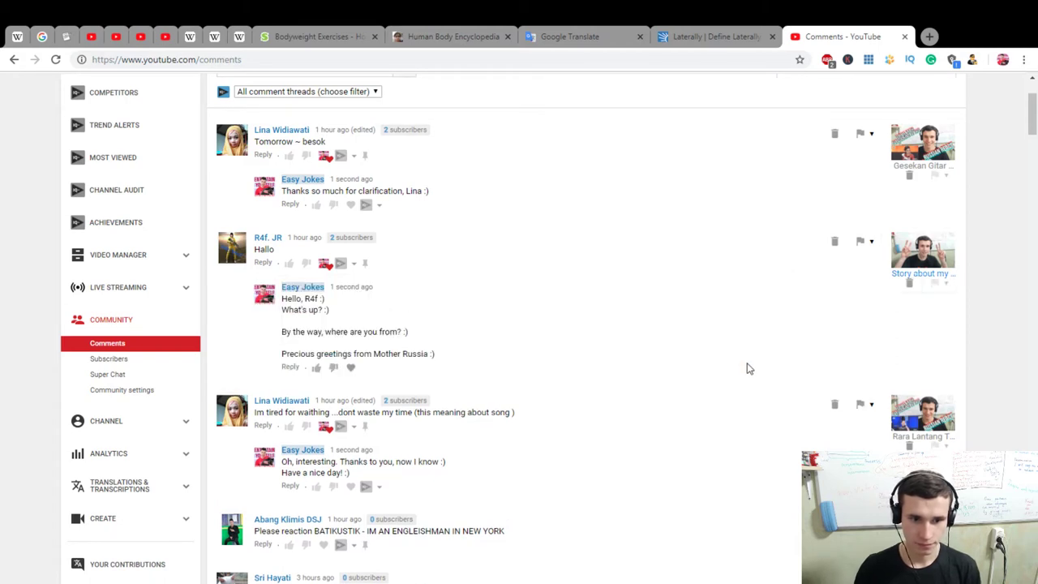
Heart 'Loro ati itu sakit hati' and post 'terima kasih', 'I don't fully understand…', 'Have a nice Bahasian day!'
{"action": "scroll", "coordinate": [749, 361], "scroll_direction": "down", "scroll_amount": 3}
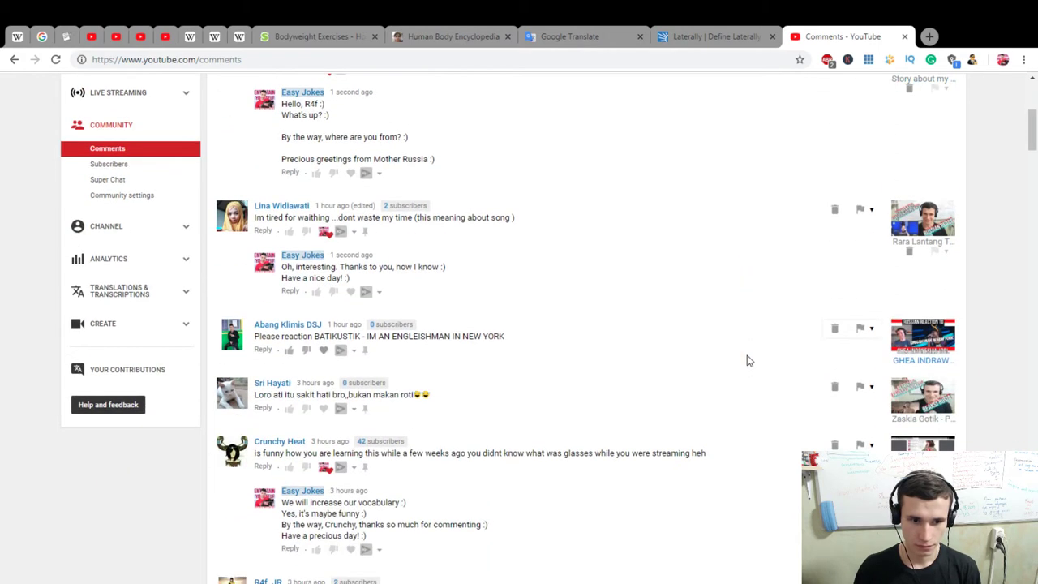
{"action": "left_click", "coordinate": [324, 409]}
{"action": "left_click", "coordinate": [263, 408]}
{"action": "scroll", "coordinate": [506, 382], "scroll_direction": "down", "scroll_amount": 2}
{"action": "type", "text": "Sri, terima kasi"}
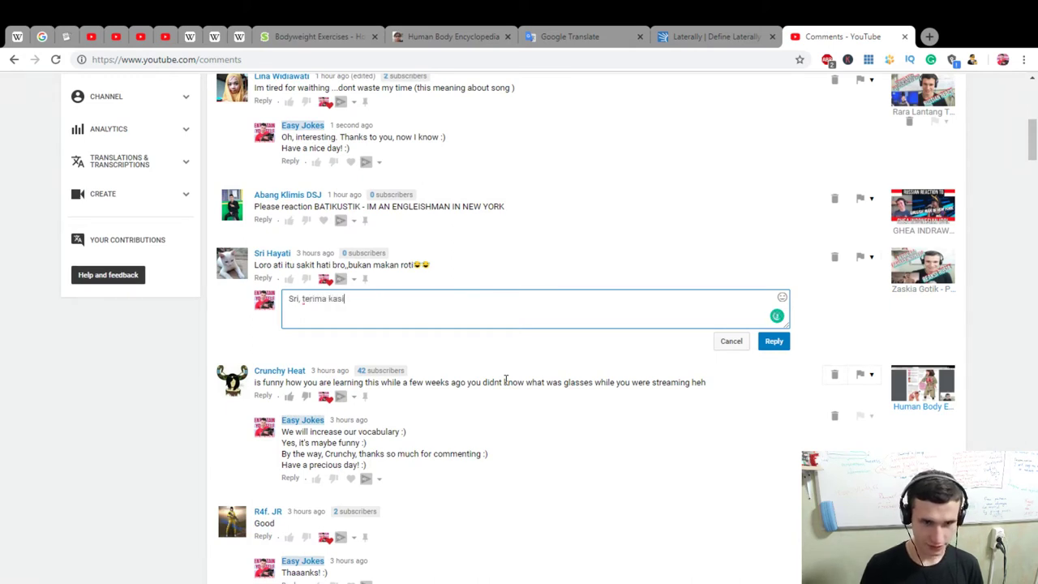
{"action": "type", "text": "h :)"}
{"action": "key", "text": "Return"}
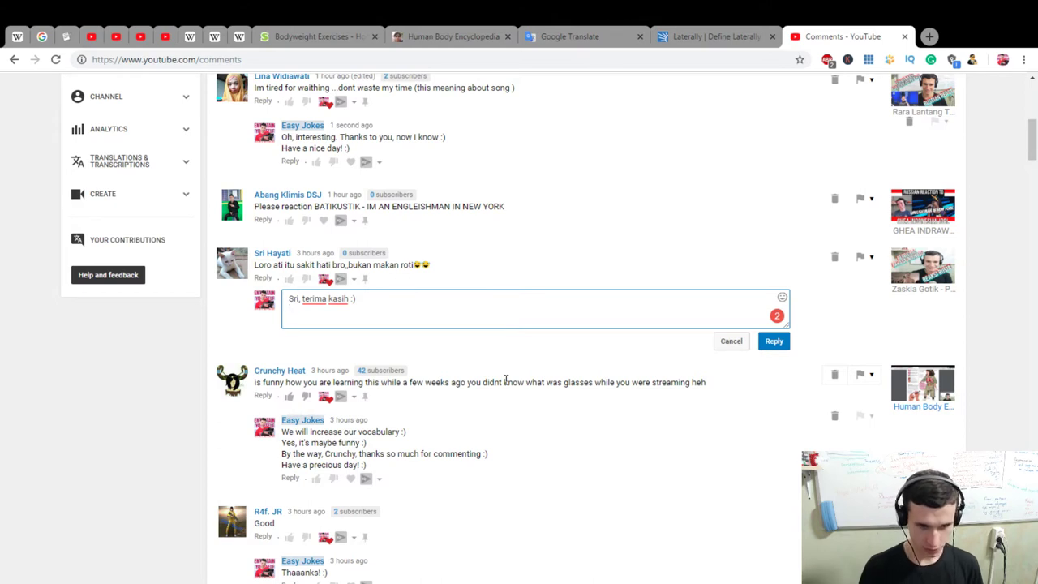
{"action": "type", "text": "I don't fully under"}
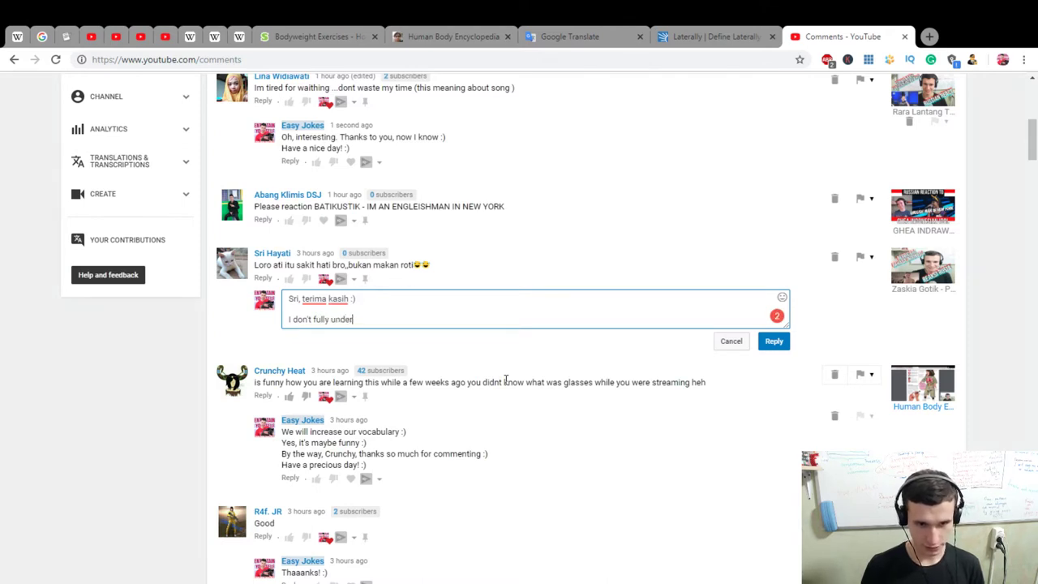
{"action": "type", "text": "stand "}
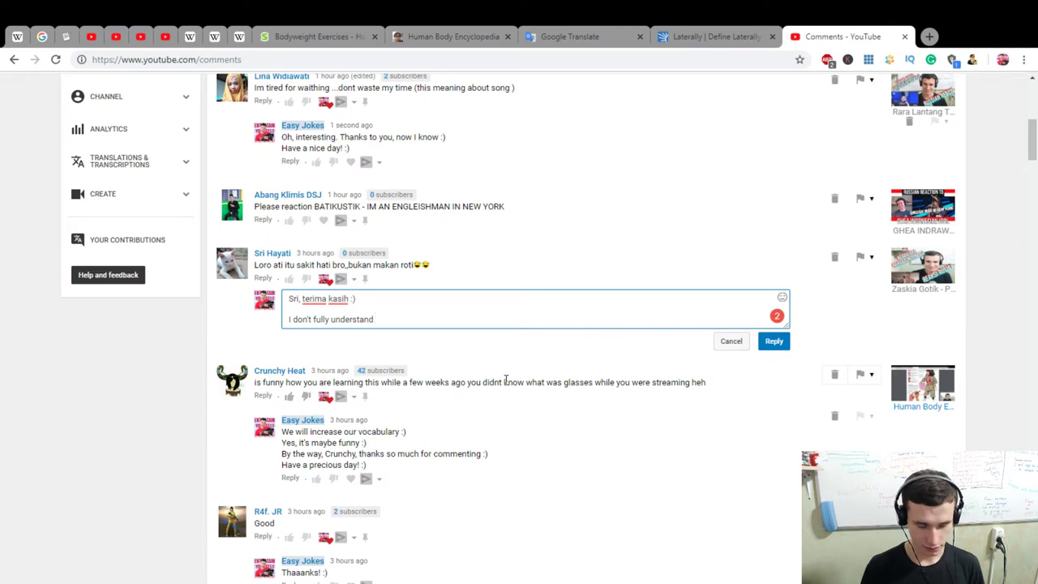
{"action": "type", "text": "your comment :)"}
{"action": "key", "text": "Return"}
{"action": "type", "text": "Btut than"}
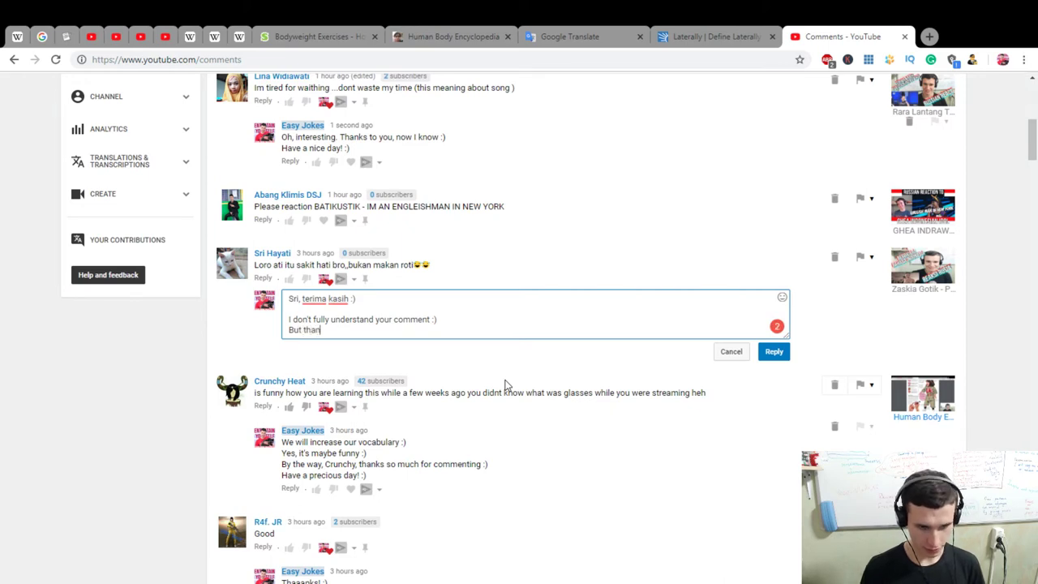
{"action": "type", "text": "ks! :)"}
{"action": "key", "text": "Return"}
{"action": "type", "text": "Have a nice Baha"}
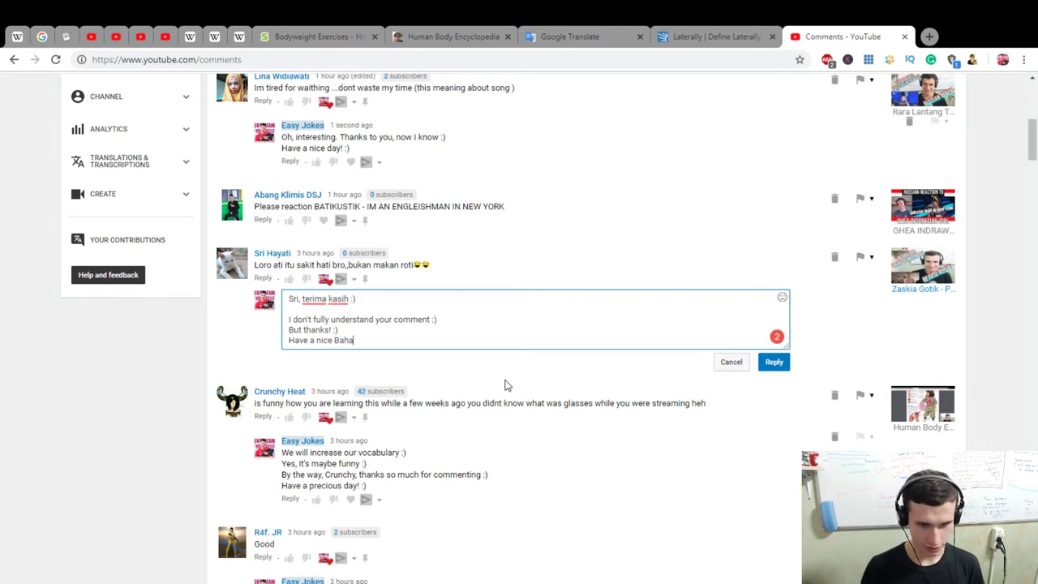
{"action": "type", "text": "sian"}
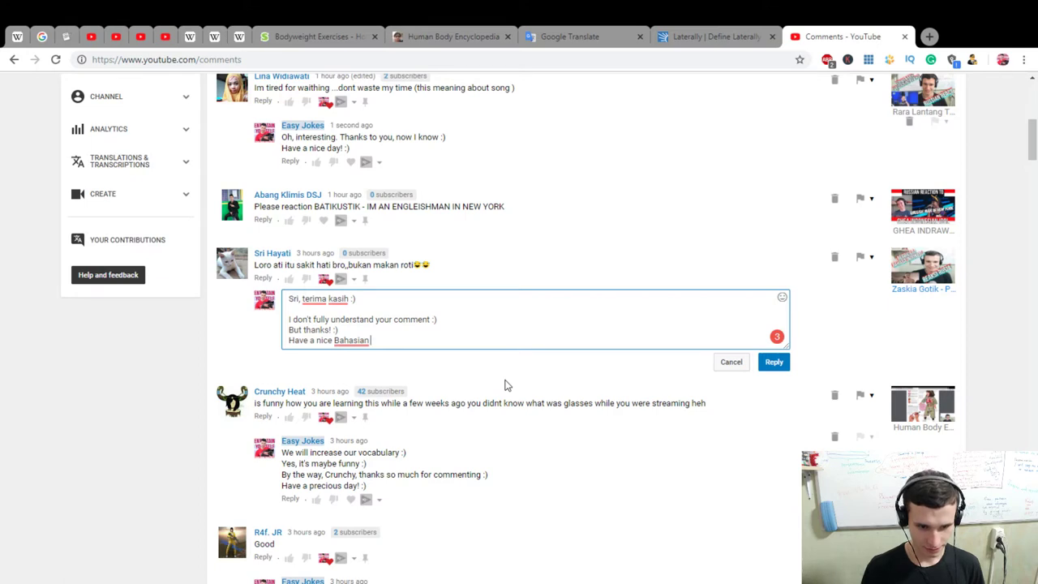
{"action": "type", "text": " day! :)"}
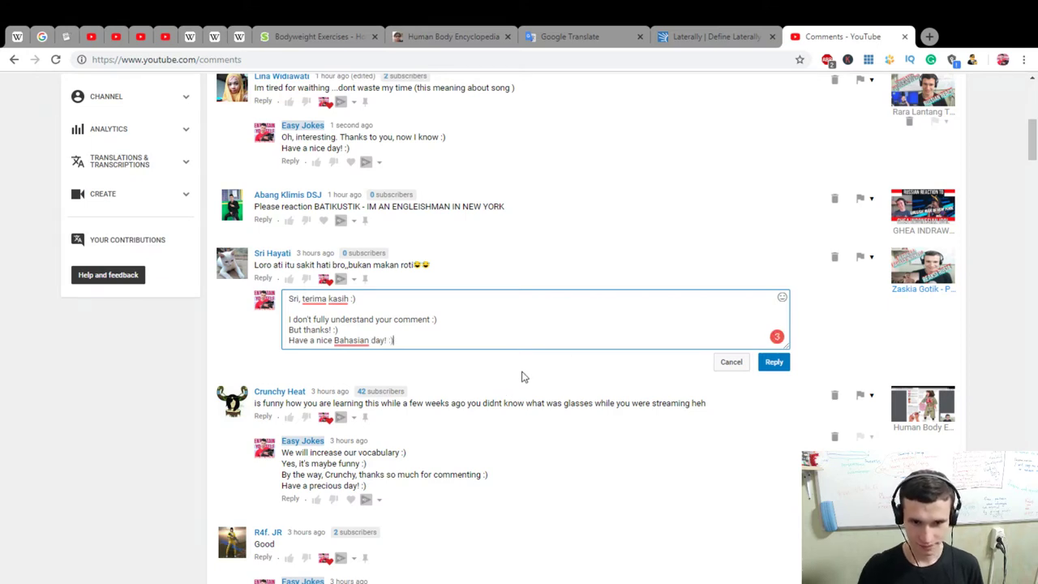
{"action": "left_click", "coordinate": [772, 365]}
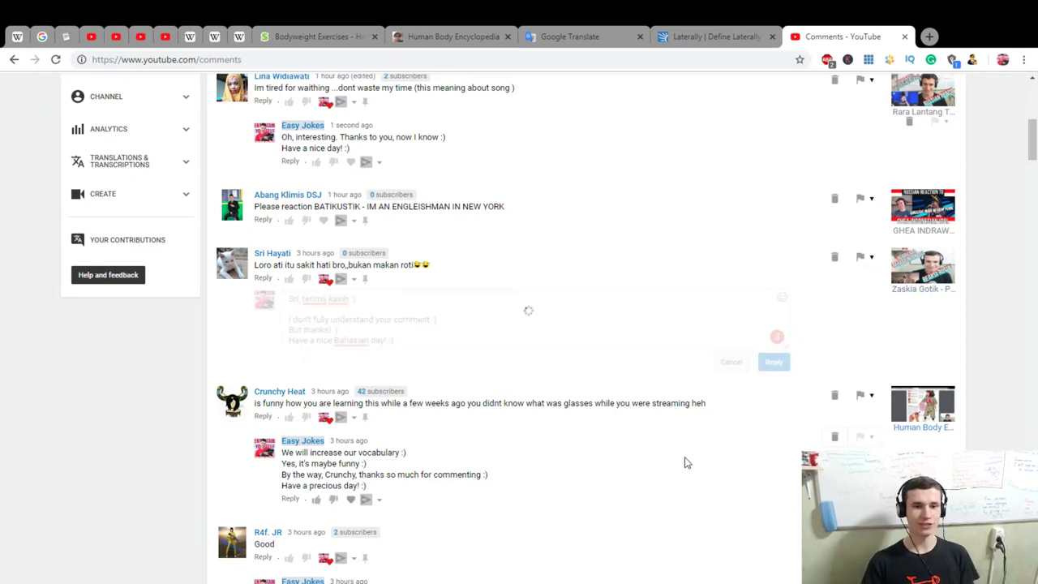
Heart 'Weni feat Rara' and post the two-line reply 'Yeaaah! :)' / 'Cool!'
{"action": "scroll", "coordinate": [678, 454], "scroll_direction": "down", "scroll_amount": 5}
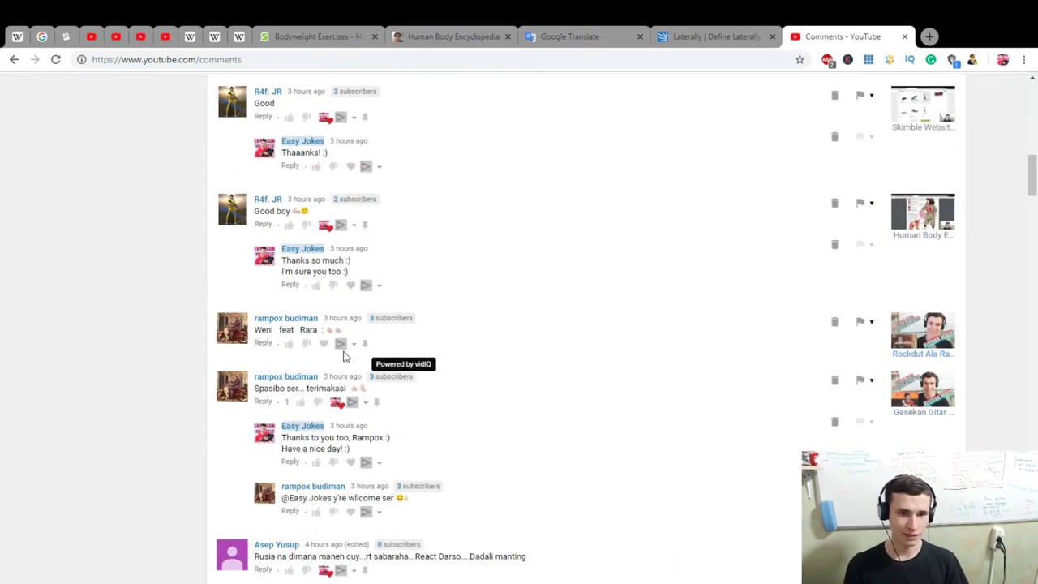
{"action": "left_click", "coordinate": [325, 347]}
{"action": "left_click", "coordinate": [265, 342]}
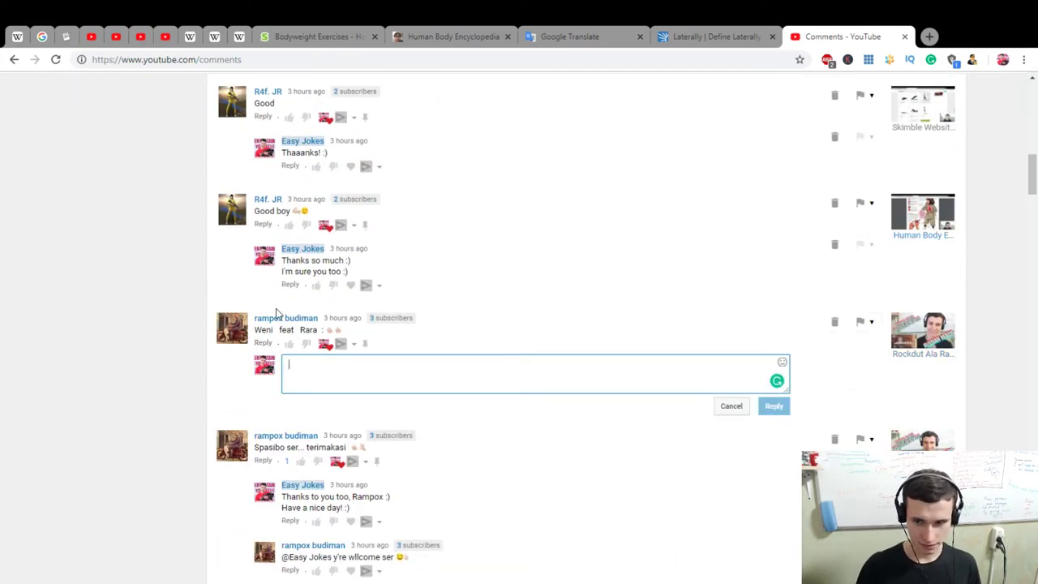
{"action": "type", "text": "Yeaaah! :)"}
{"action": "key", "text": "Return"}
{"action": "type", "text": "Cool!"}
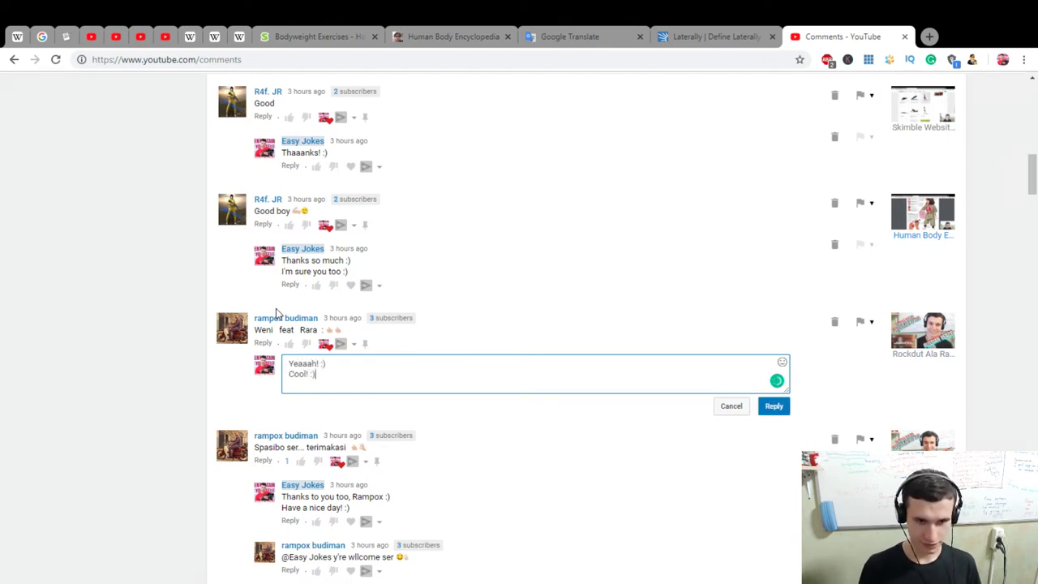
{"action": "left_click", "coordinate": [771, 406]}
Post a ':)' reply to the welcome comment below it
{"action": "scroll", "coordinate": [486, 430], "scroll_direction": "down", "scroll_amount": 2}
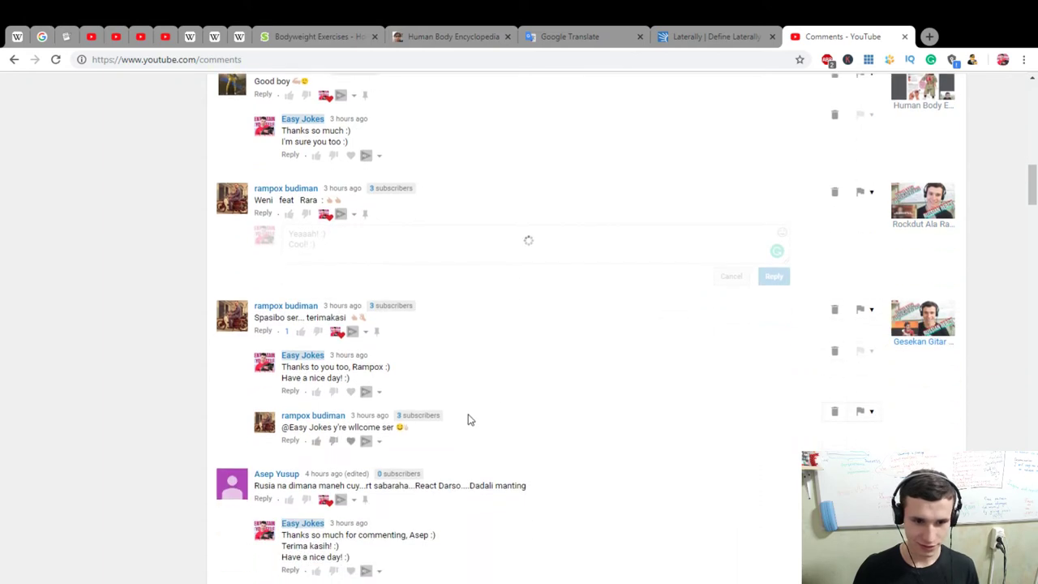
{"action": "left_click", "coordinate": [290, 442]}
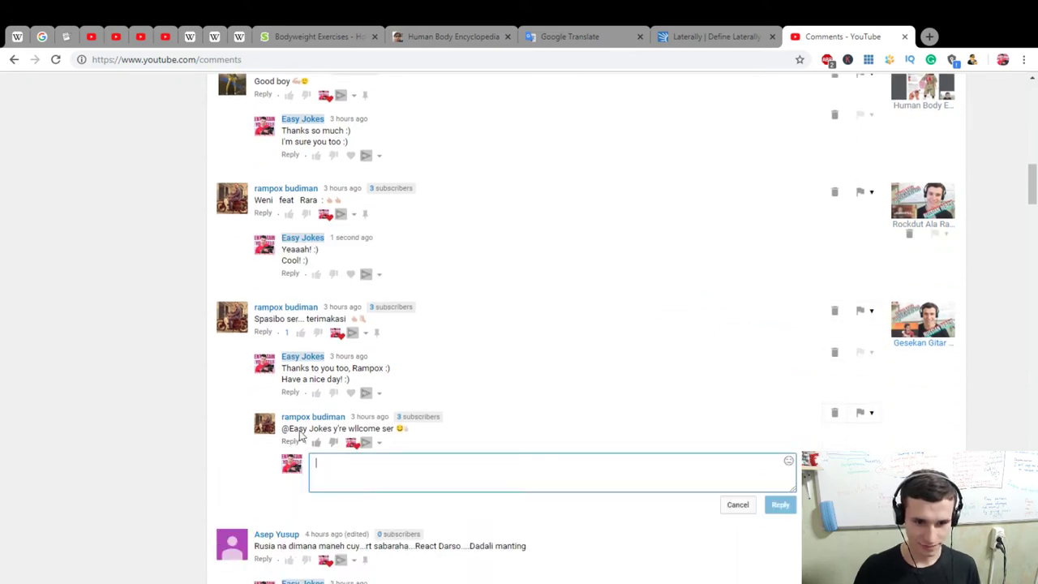
{"action": "type", "text": ":)"}
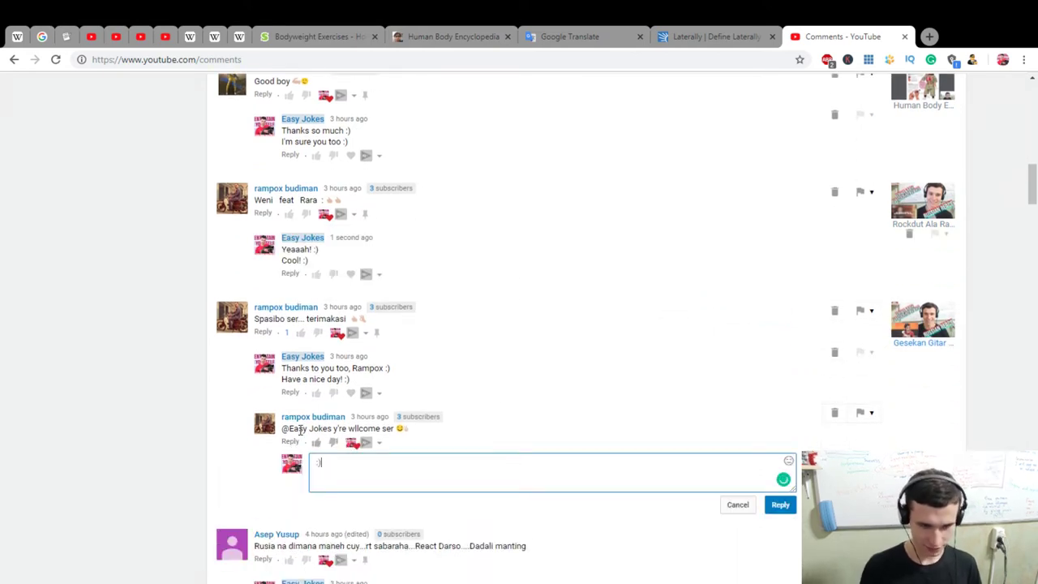
{"action": "left_click", "coordinate": [778, 506]}
{"action": "scroll", "coordinate": [551, 496], "scroll_direction": "down", "scroll_amount": 3}
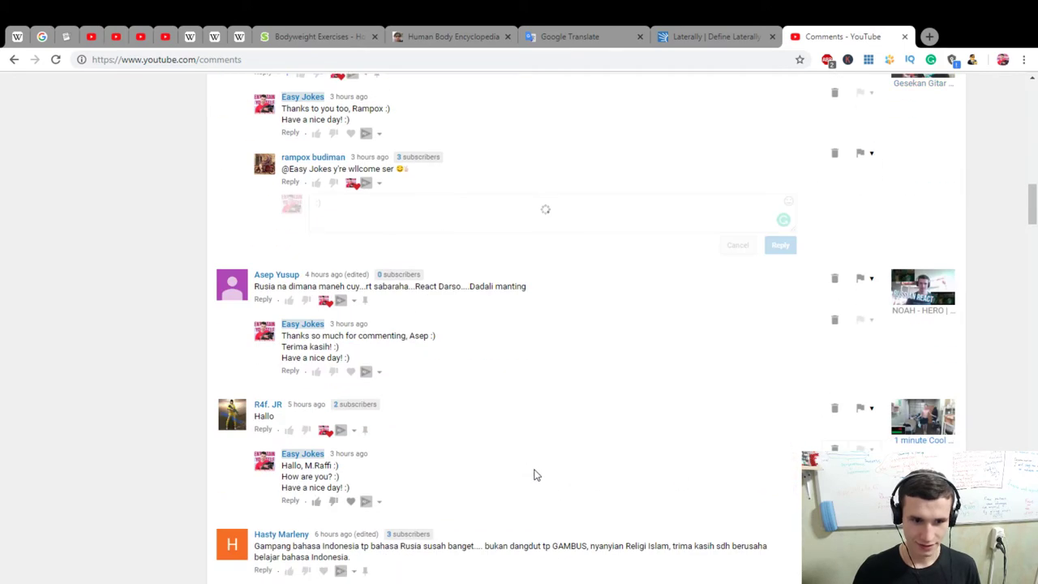
{"action": "scroll", "coordinate": [533, 475], "scroll_direction": "down", "scroll_amount": 5}
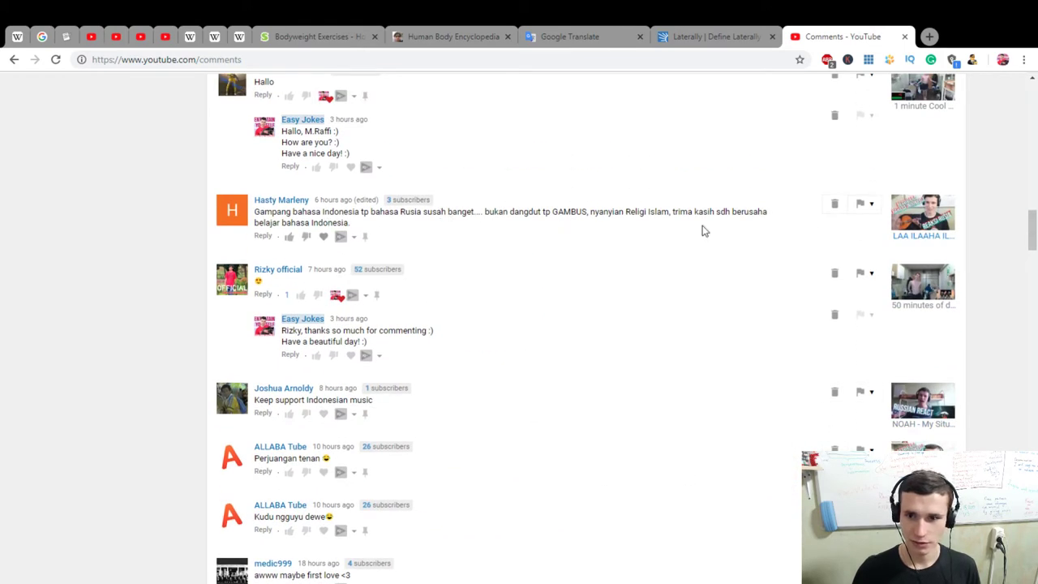
Heart the Bahasa Indonesia comment and post 'thanks so much', 'I want to be fluent in it', 'Have a wonderful and awesome day! :)'
{"action": "left_click", "coordinate": [324, 236]}
{"action": "left_click", "coordinate": [262, 236]}
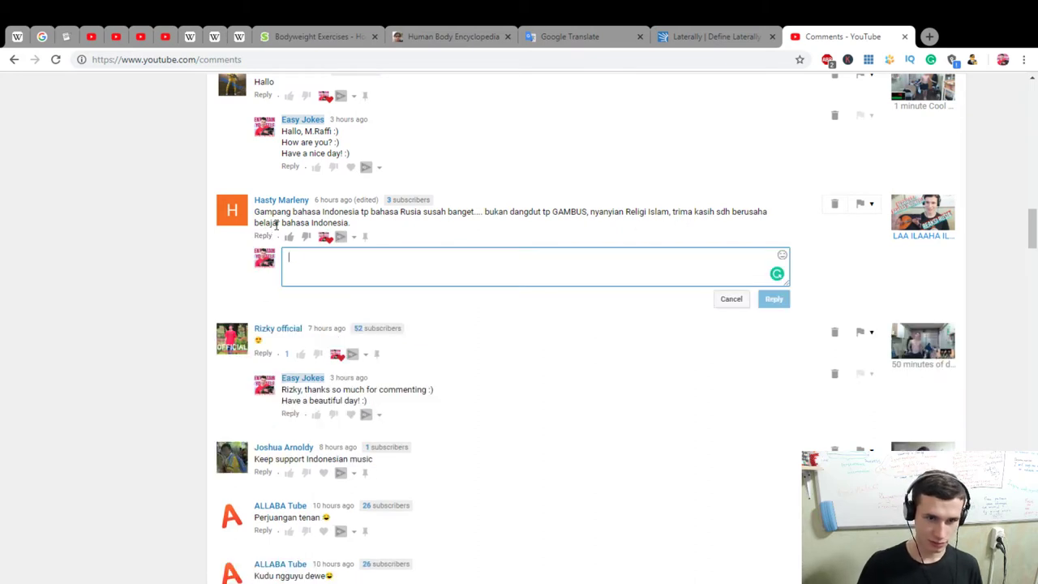
{"action": "type", "text": "Hasty"}
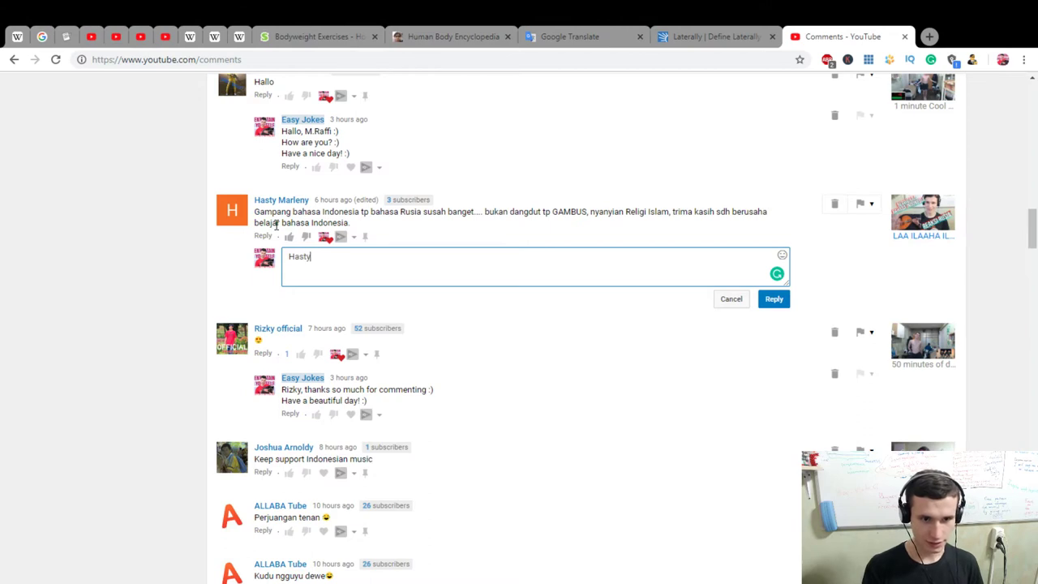
{"action": "type", "text": ", thanks s"}
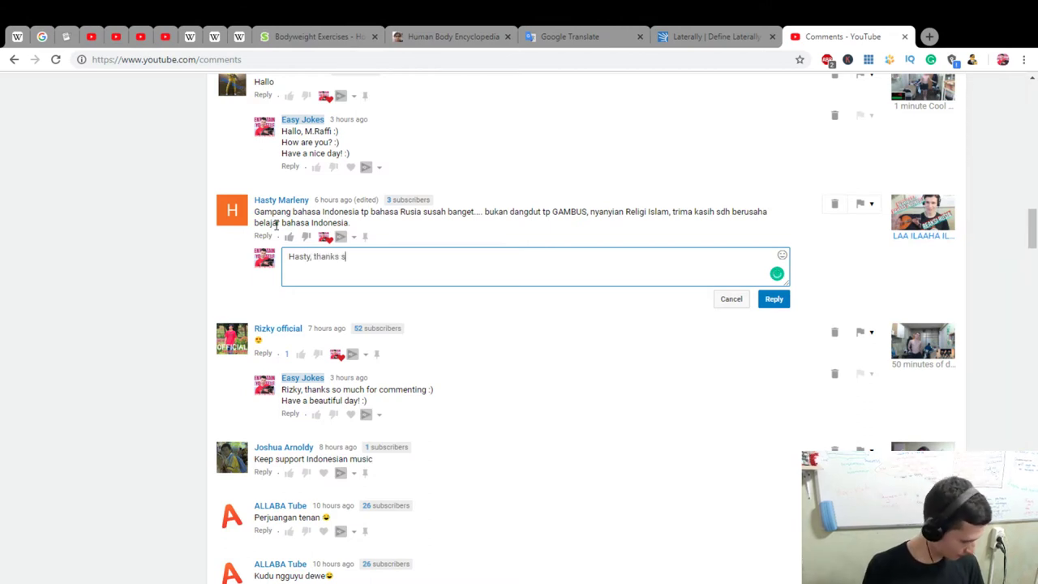
{"action": "type", "text": "o much :)"}
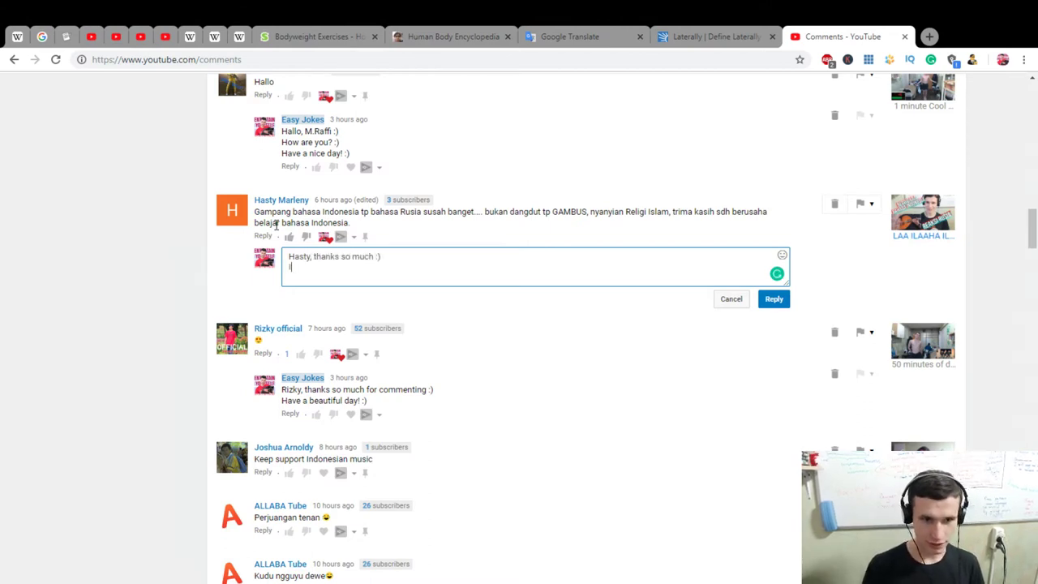
{"action": "key", "text": "Return"}
{"action": "type", "text": "I want to be fluent in it :)"}
{"action": "key", "text": "Return"}
{"action": "key", "text": "Return"}
{"action": "type", "text": "Have a "}
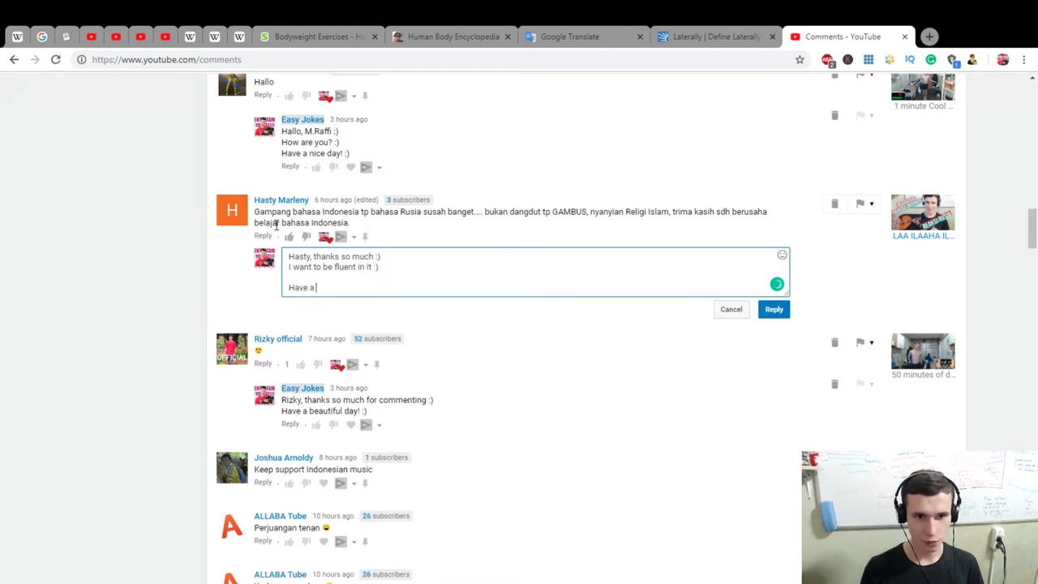
{"action": "type", "text": "wonderful and"}
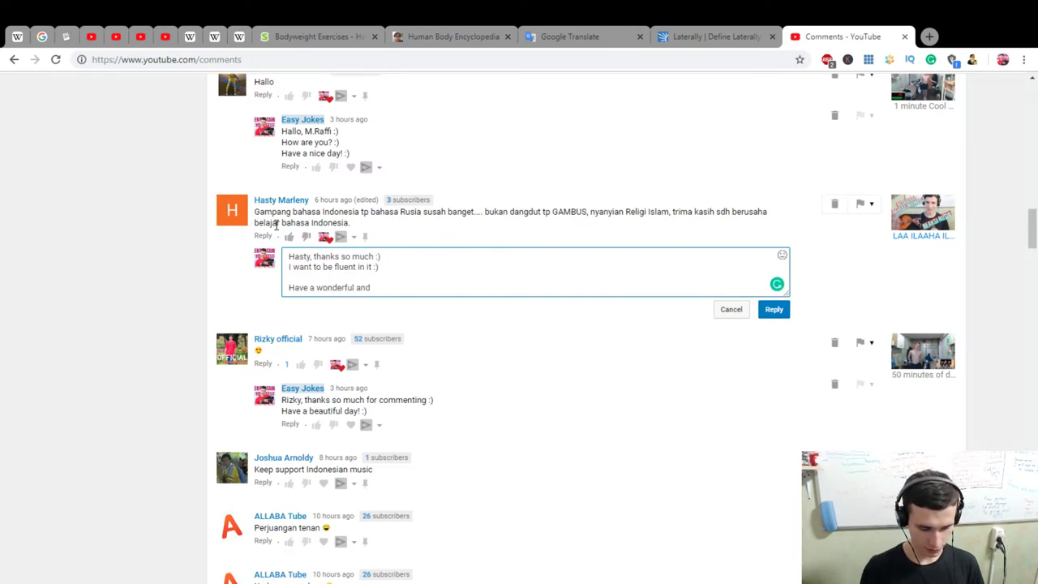
{"action": "type", "text": " awesome day! :)"}
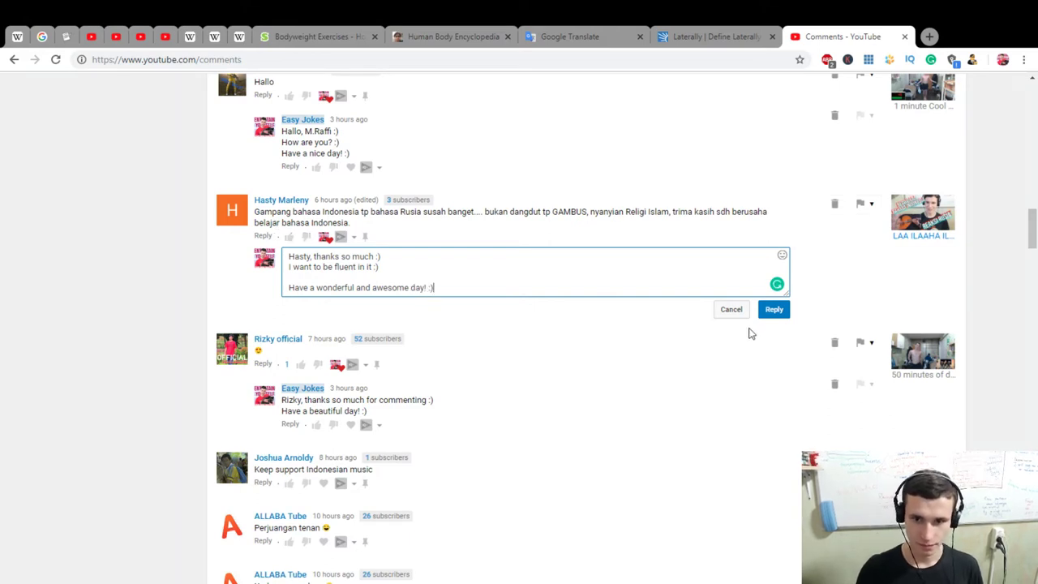
{"action": "left_click", "coordinate": [774, 313]}
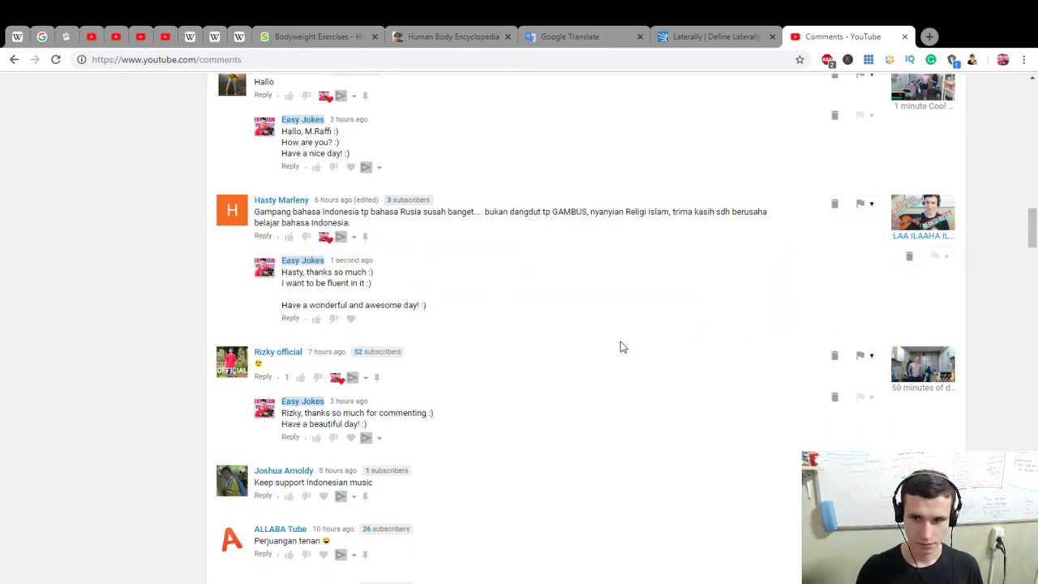
Heart 'Keep support Indonesian music' and begin a reply saying 'some Indonesian music is nice :)'
{"action": "scroll", "coordinate": [556, 440], "scroll_direction": "down", "scroll_amount": 3}
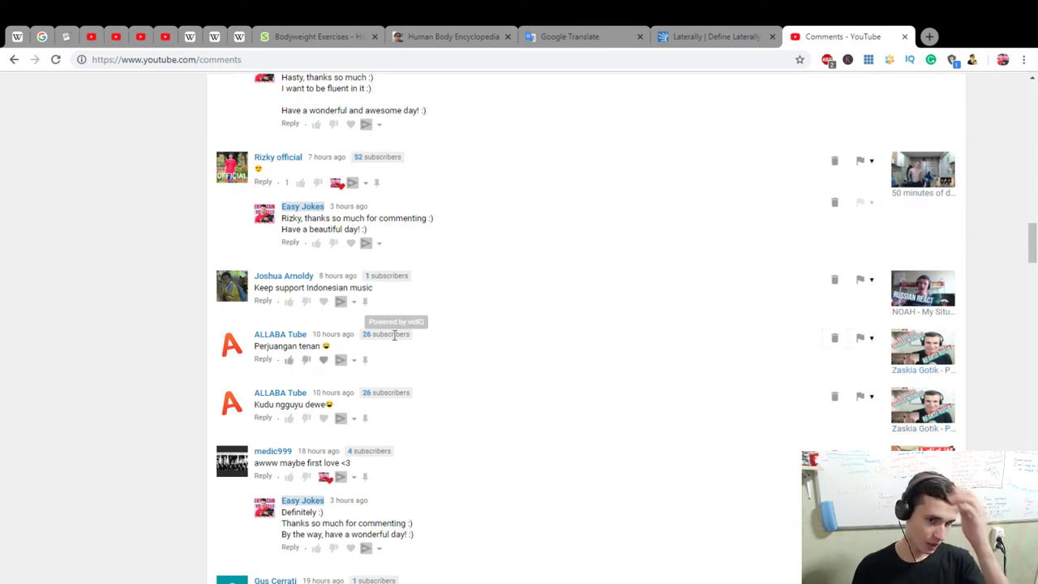
{"action": "left_click", "coordinate": [324, 301]}
{"action": "left_click", "coordinate": [263, 300]}
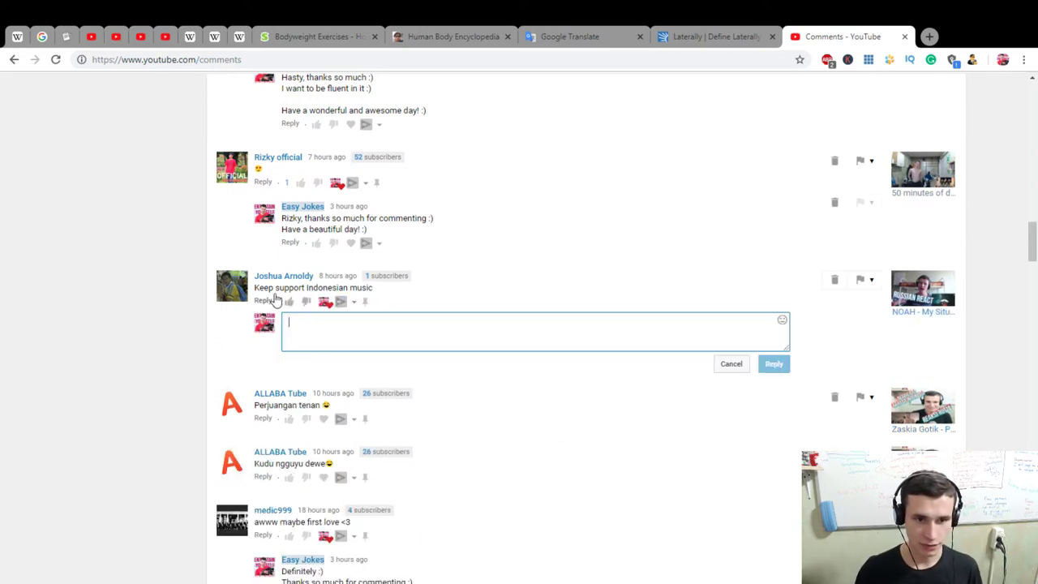
{"action": "type", "text": "Joshua,"}
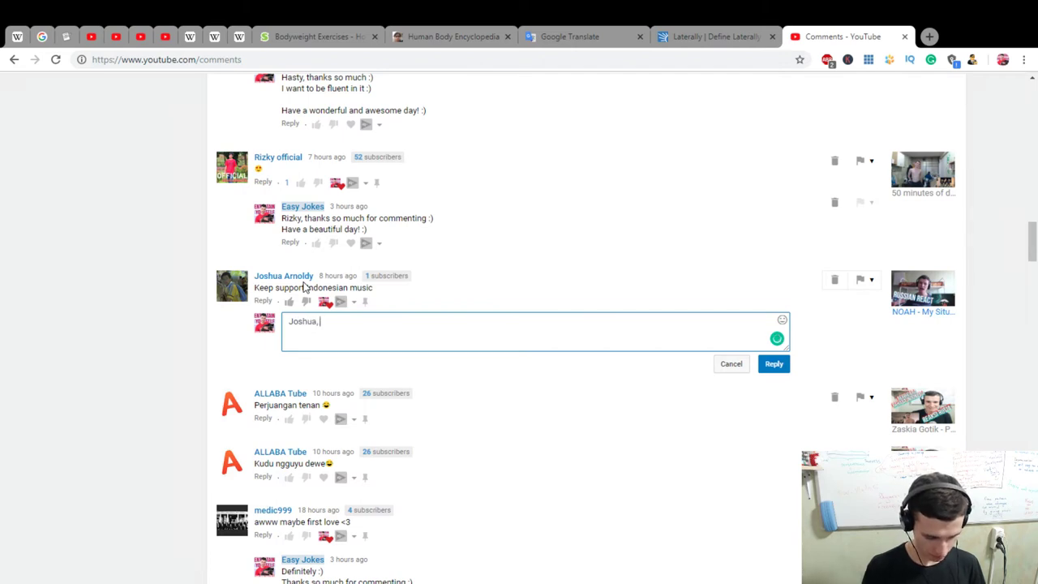
{"action": "type", "text": " Indonesi"}
{"action": "key", "text": "BackSpace"}
{"action": "key", "text": "BackSpace"}
{"action": "key", "text": "BackSpace"}
{"action": "key", "text": "BackSpace"}
{"action": "key", "text": "BackSpace"}
{"action": "key", "text": "BackSpace"}
{"action": "key", "text": "BackSpace"}
{"action": "type", "text": "some"}
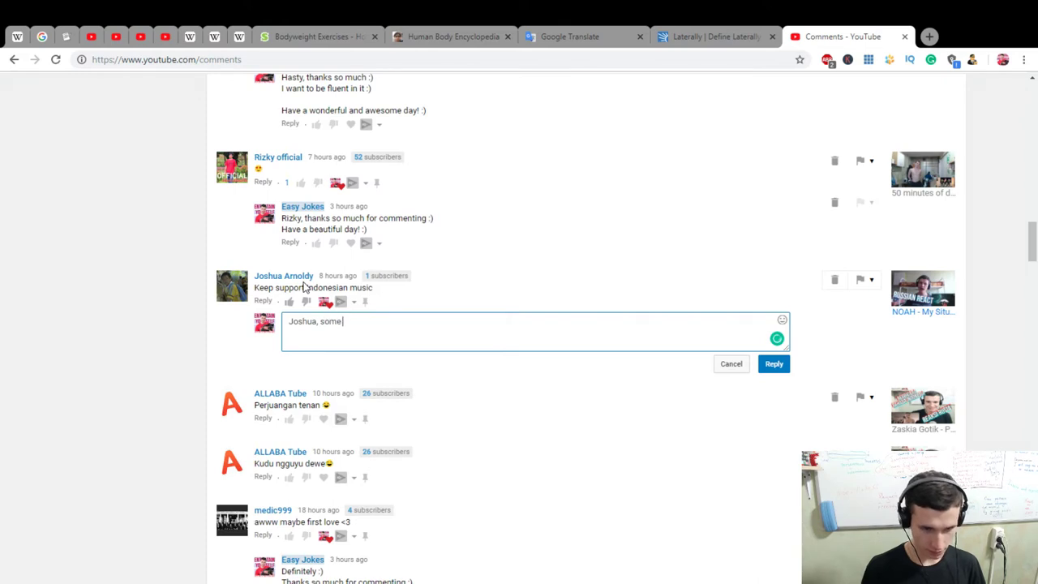
{"action": "type", "text": " Indonesian m"}
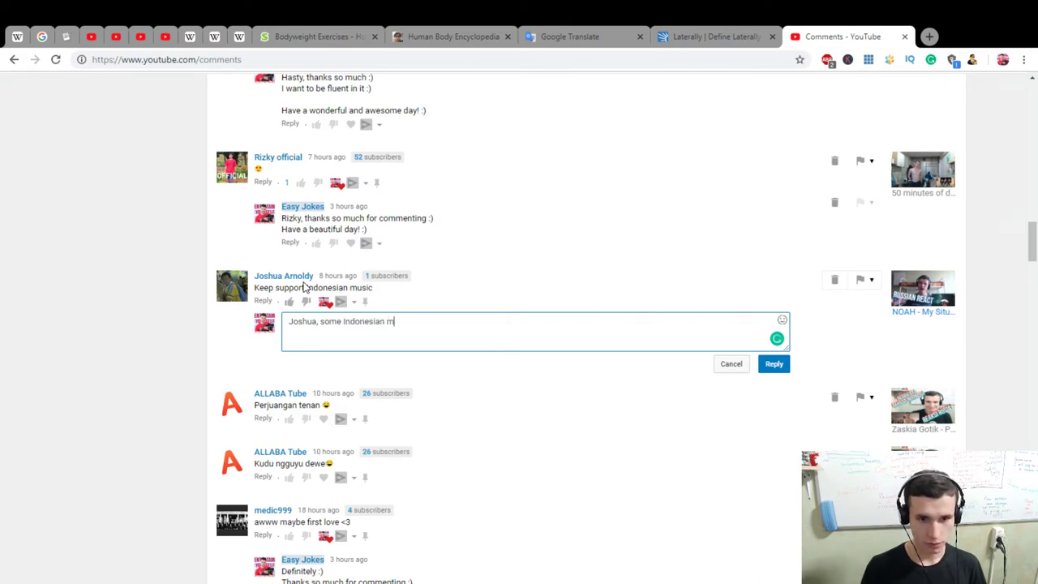
{"action": "type", "text": "usic is nice :)"}
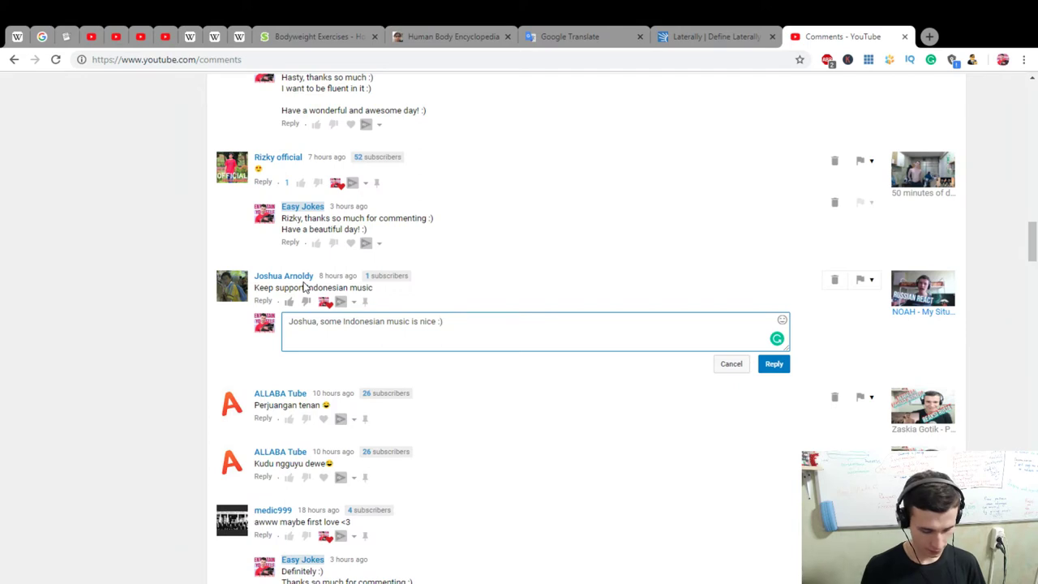
{"action": "key", "text": "Return"}
Add thanks for commenting, a promise to improve the music, and 'Have a wonderful time! :)', then post
{"action": "type", "text": "Thanks s"}
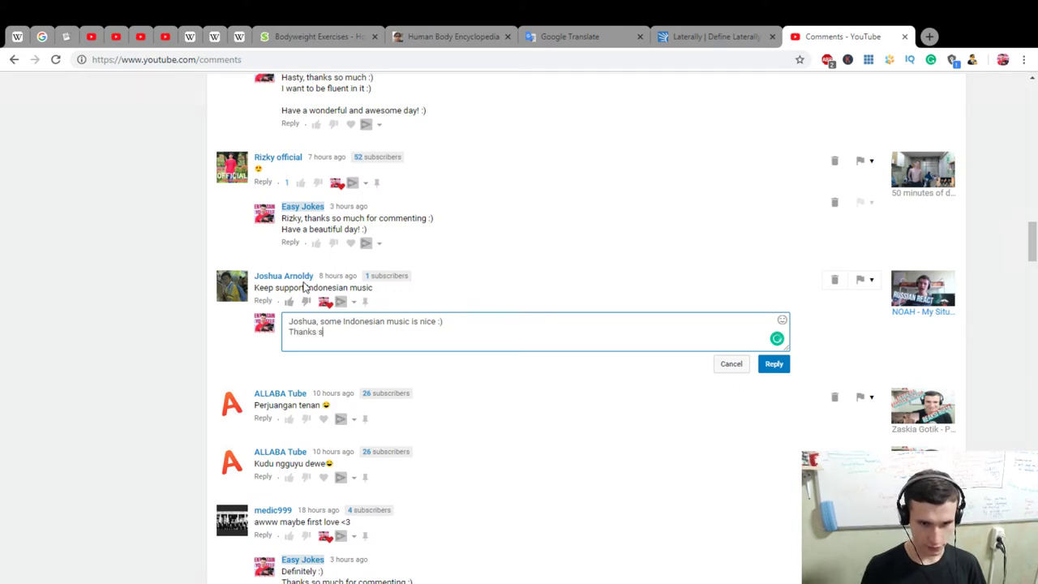
{"action": "type", "text": "o much for commenting :)"}
{"action": "key", "text": "Return"}
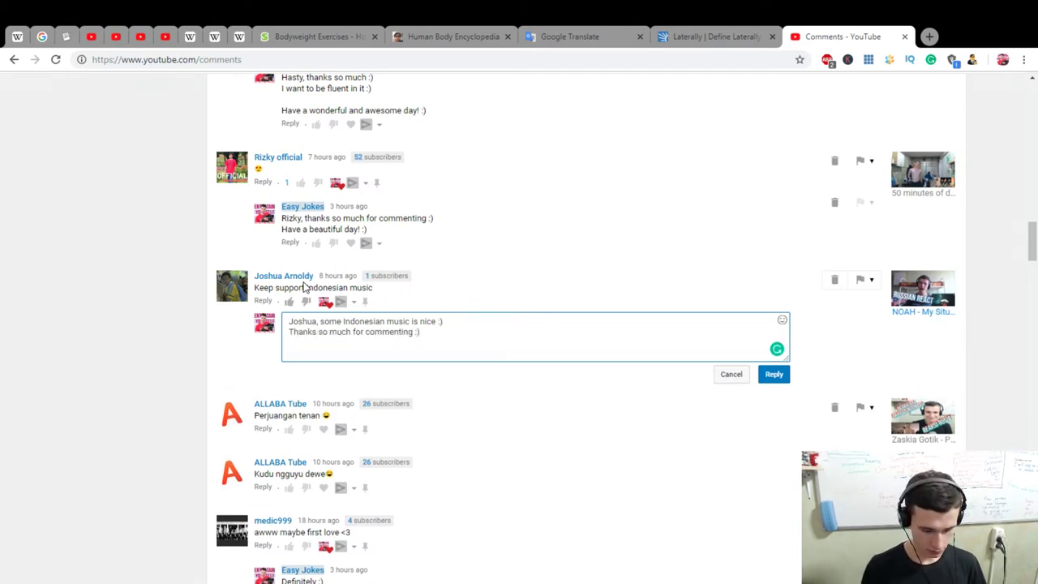
{"action": "type", "text": "We will inrec"}
{"action": "type", "text": "ase our musical skills!"}
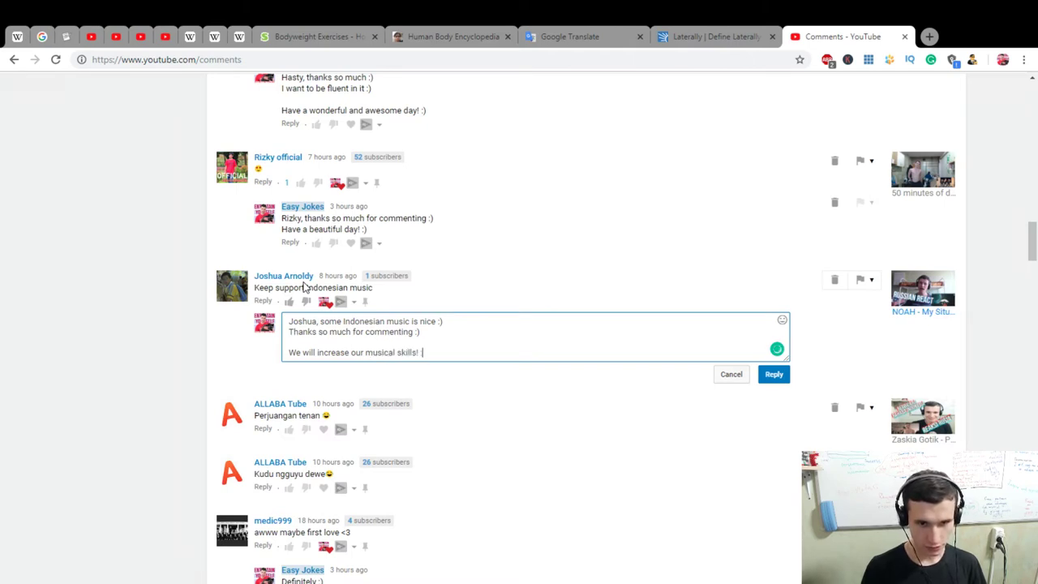
{"action": "type", "text": ":)"}
{"action": "key", "text": "Return"}
{"action": "type", "text": "Have a wonder"}
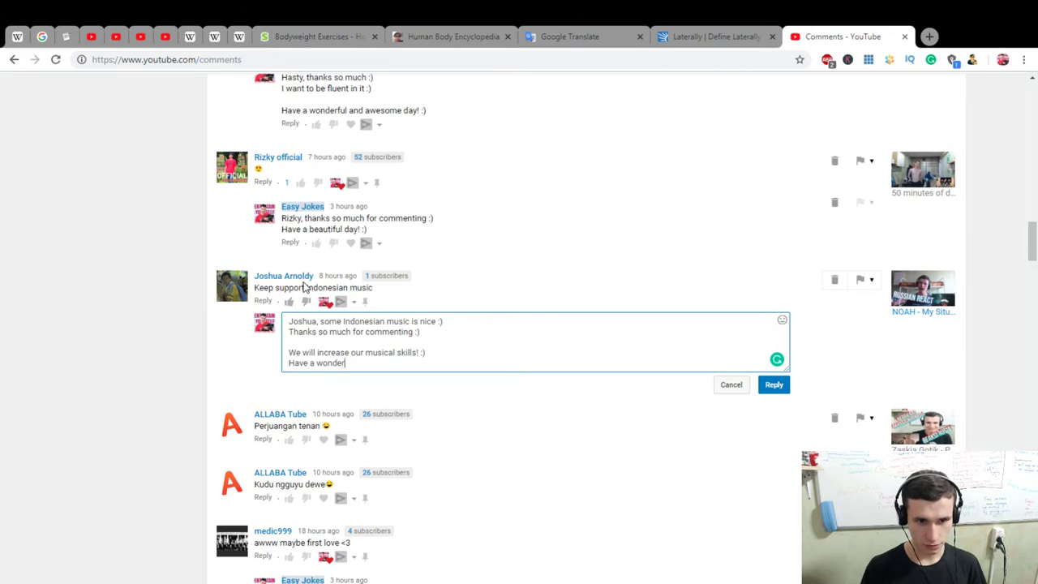
{"action": "type", "text": "ful "}
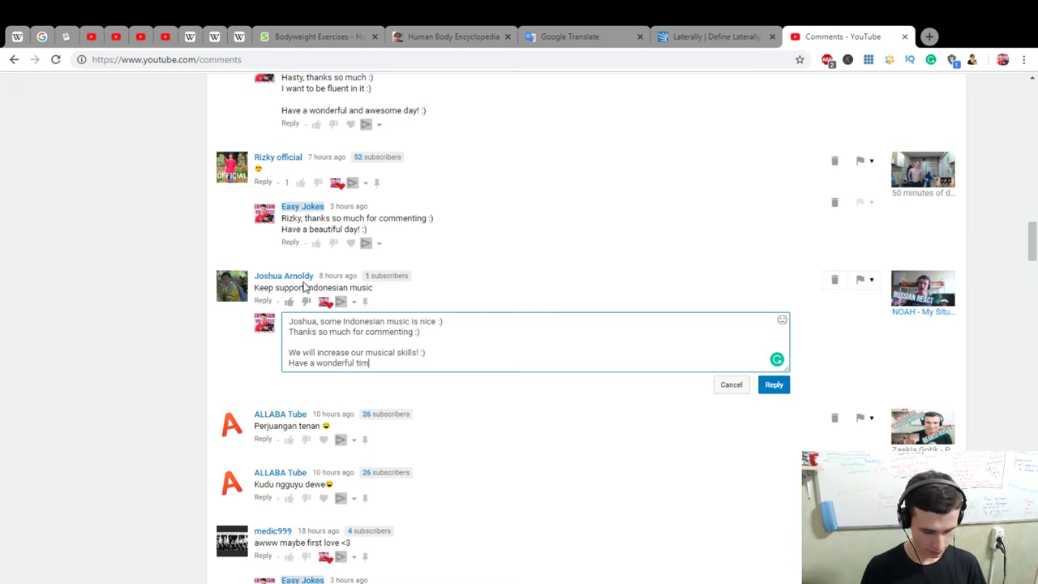
{"action": "type", "text": "time! :)"}
{"action": "left_click", "coordinate": [774, 384]}
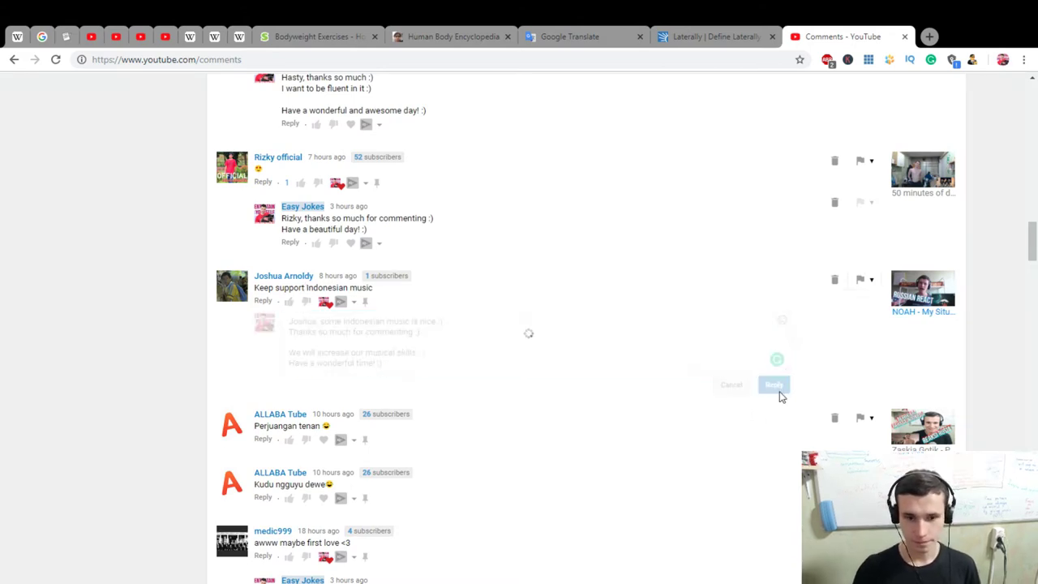
Heart both the 'Kudu ngguyu dewe' and 'Perjuangan tenan' comments
{"action": "scroll", "coordinate": [324, 463], "scroll_direction": "down", "scroll_amount": 3}
{"action": "left_click", "coordinate": [324, 252]}
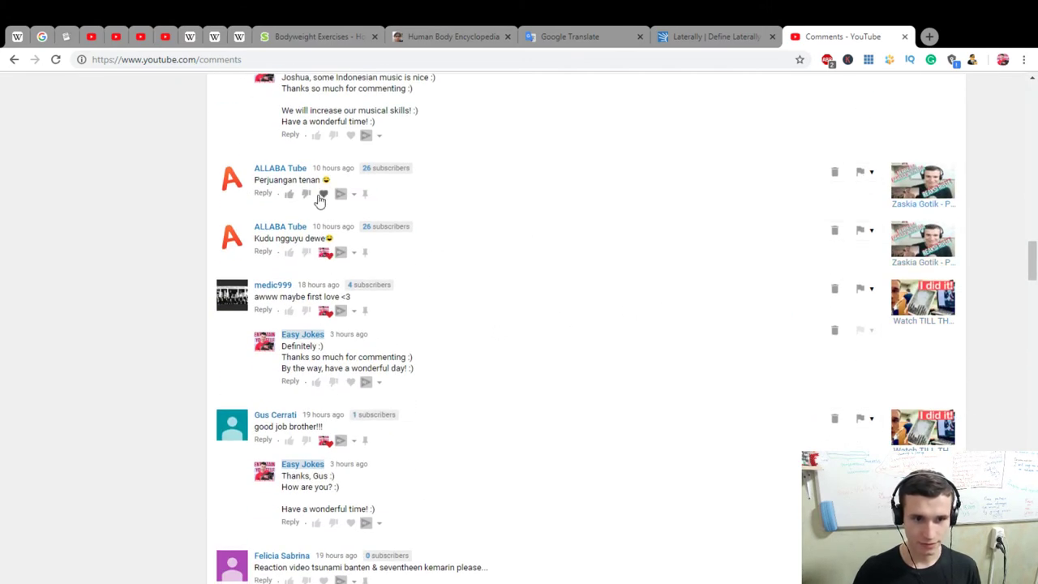
{"action": "left_click", "coordinate": [324, 194]}
Post a 'thanks so muuuuch! :)' reply to 'Perjuangan tenan' and begin a 'Have' reply to 'Kudu ngguyu dewe'
{"action": "left_click", "coordinate": [263, 194]}
{"action": "type", "text": "A"}
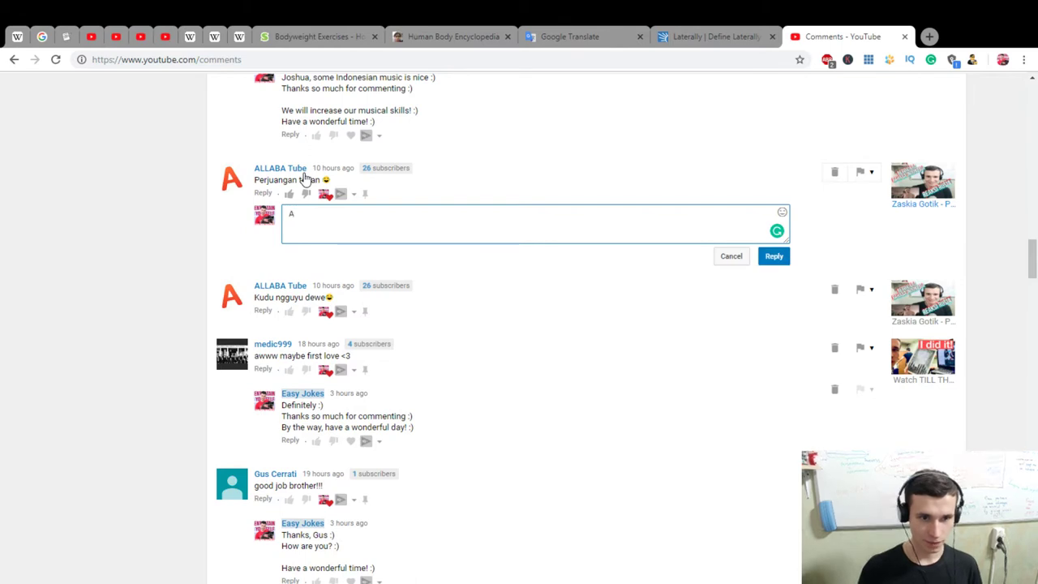
{"action": "type", "text": "llaba, thanks so m"}
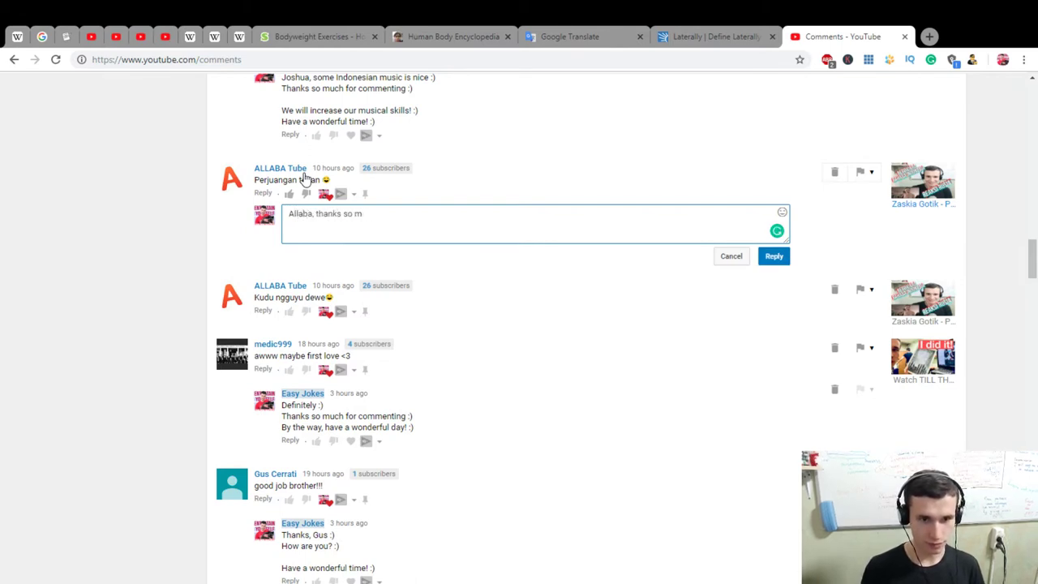
{"action": "type", "text": "muuuuch"}
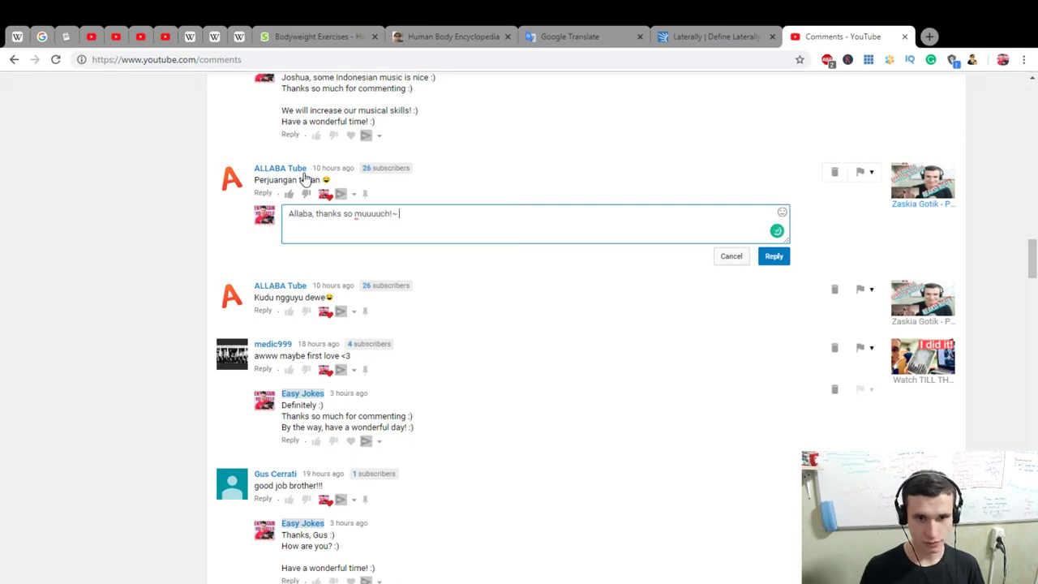
{"action": "type", "text": "!~"}
{"action": "key", "text": "BackSpace"}
{"action": "type", "text": ":)"}
{"action": "left_click", "coordinate": [774, 256]}
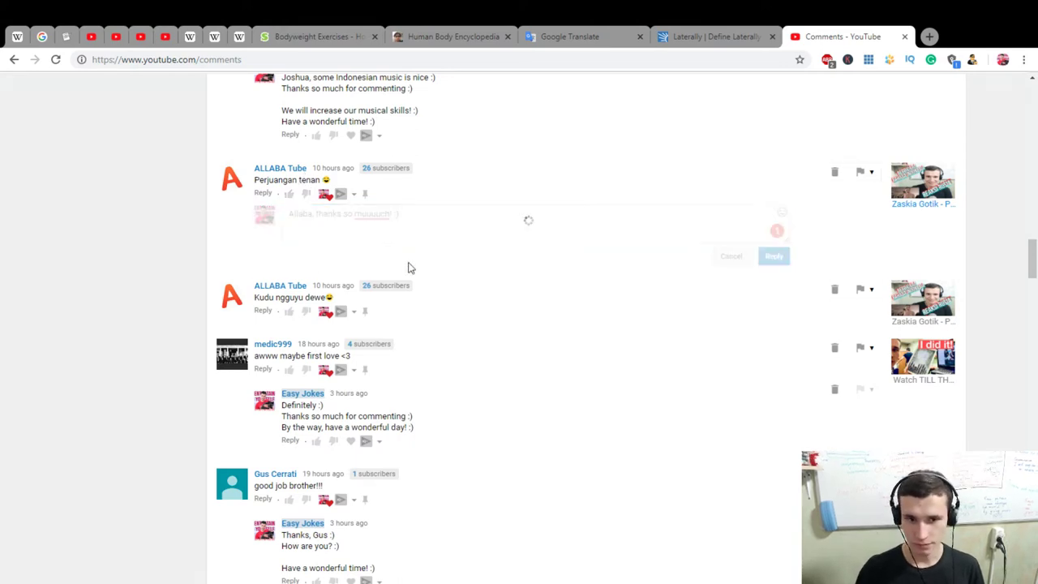
{"action": "left_click", "coordinate": [263, 301]}
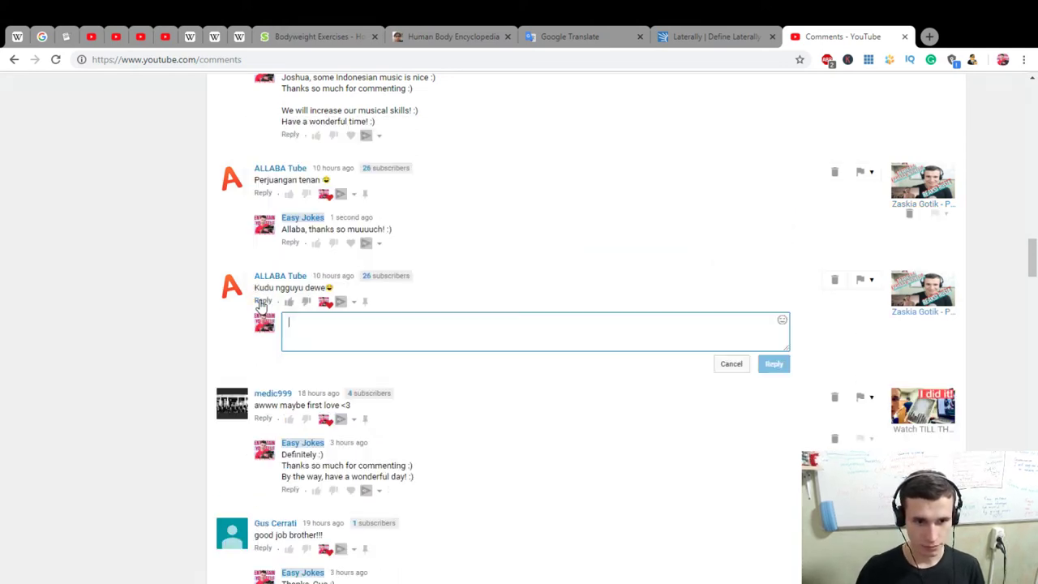
{"action": "type", "text": "Have a"}
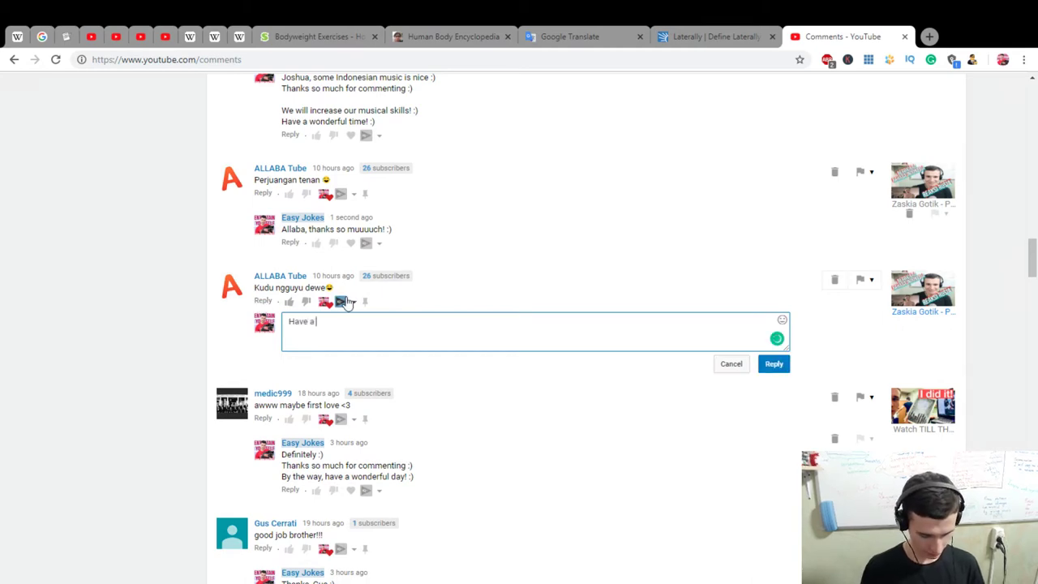
Search Google for 'have a nice day synonyms' and open Power Thesaurus's great day synonyms list
{"action": "left_click", "coordinate": [930, 37]}
{"action": "type", "text": "Have a "}
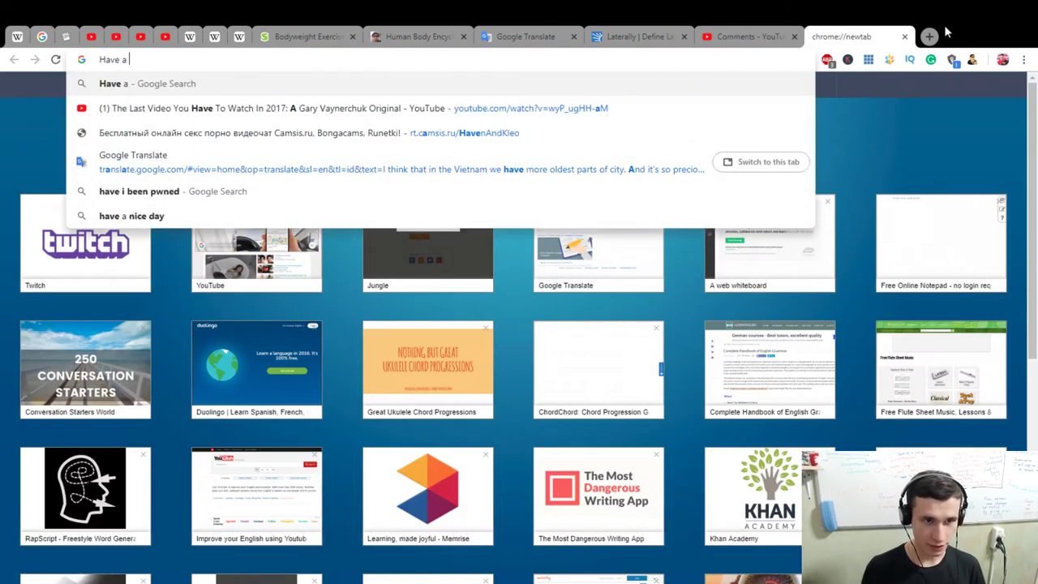
{"action": "type", "text": "nice day"}
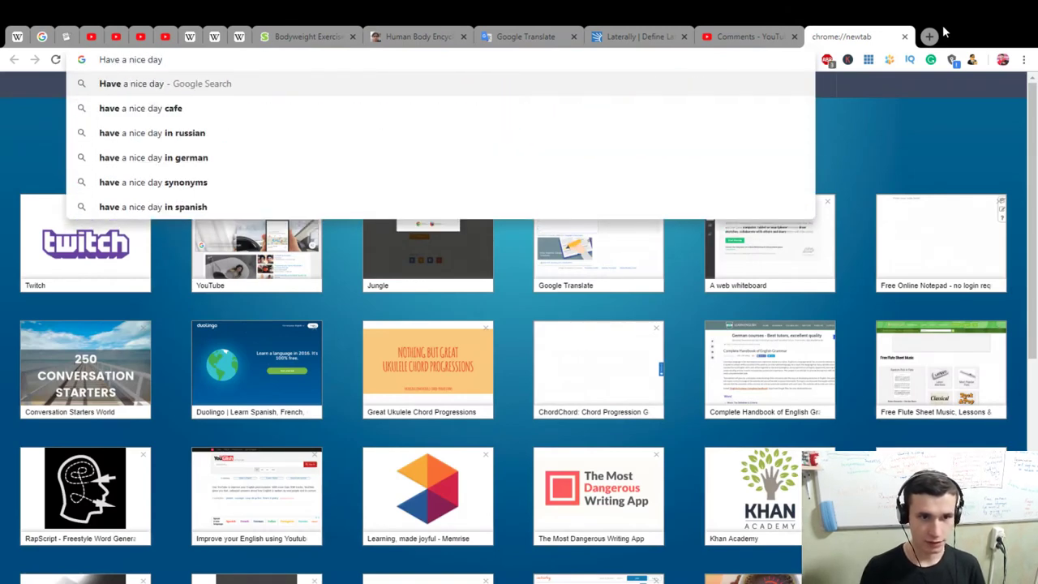
{"action": "key", "text": "Down"}
{"action": "key", "text": "Down"}
{"action": "key", "text": "Down"}
{"action": "key", "text": "Down"}
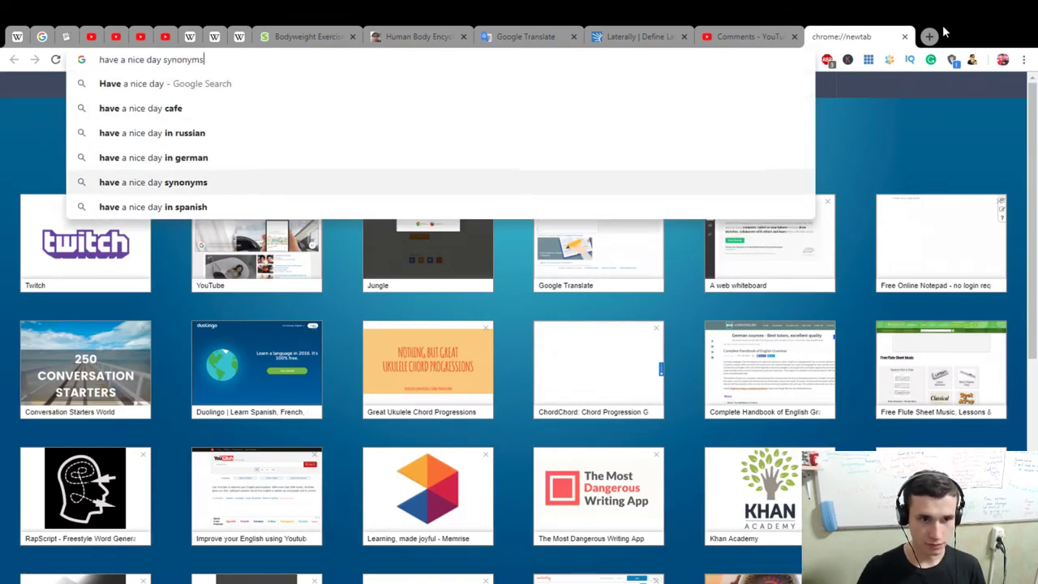
{"action": "key", "text": "Return"}
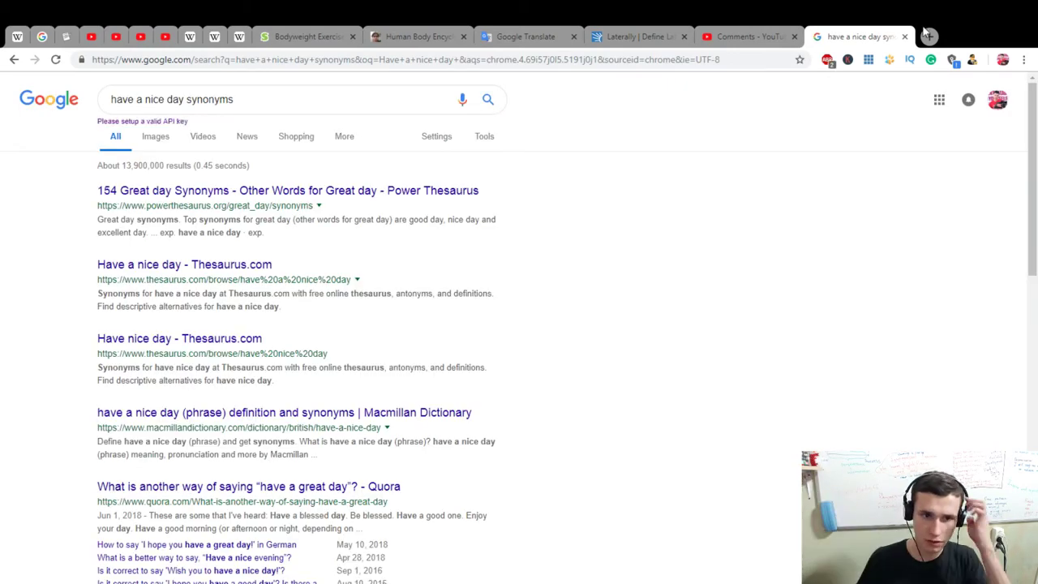
{"action": "left_click", "coordinate": [458, 195]}
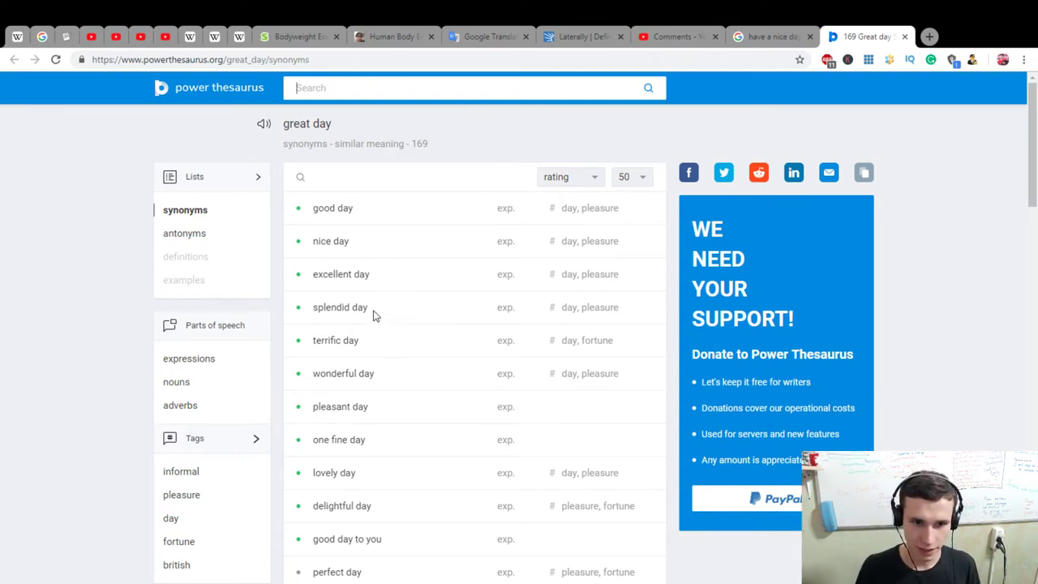
Copy 'splendid day' and translate it from English into Russian in Google Translate
{"action": "left_click_drag", "start_coordinate": [375, 315], "coordinate": [318, 313]}
{"action": "key", "text": "ctrl+c"}
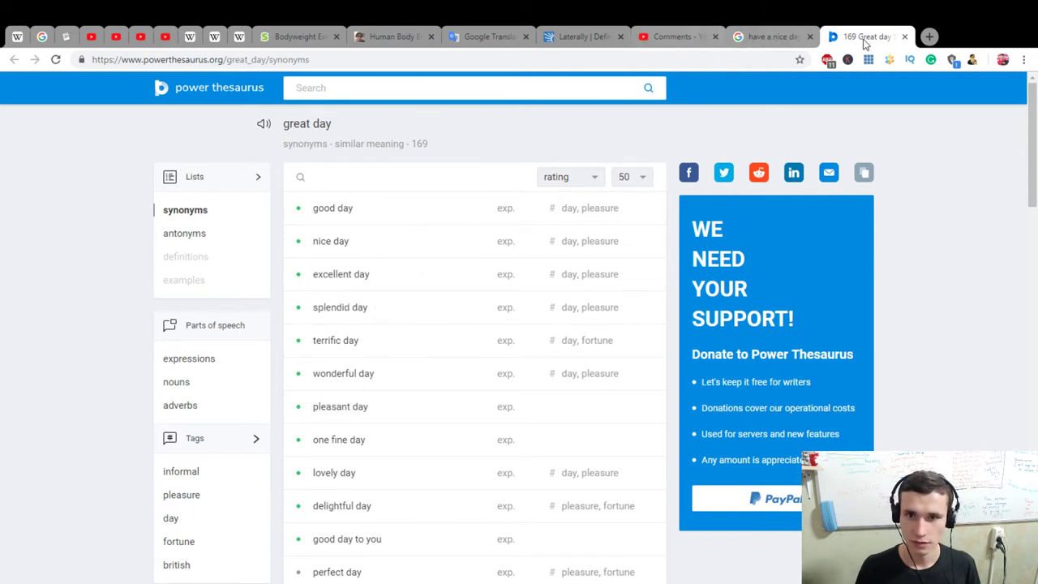
{"action": "left_click", "coordinate": [486, 37]}
{"action": "key", "text": "ctrl+a"}
{"action": "left_click", "coordinate": [513, 173]}
{"action": "key", "text": "ctrl+a"}
{"action": "key", "text": "ctrl+v"}
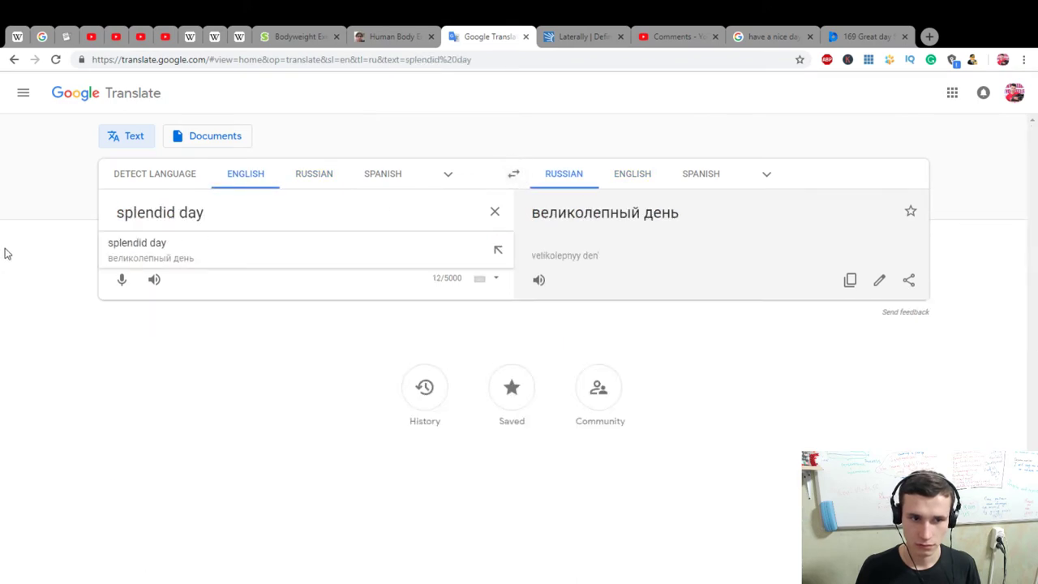
Switch back through the browser tabs toward the YouTube comments page
{"action": "left_click", "coordinate": [391, 36]}
{"action": "left_click", "coordinate": [313, 35]}
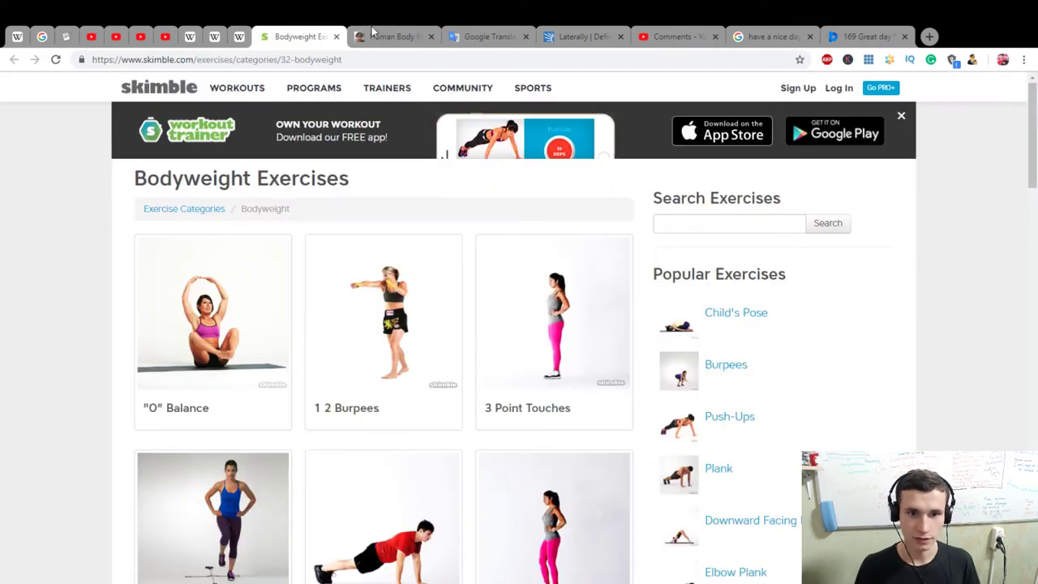
{"action": "left_click", "coordinate": [519, 34]}
Finish the 'Kudu ngguyu dewe' reply as 'Have a splendid day! :)', fixing the spelling, and post it
{"action": "left_click", "coordinate": [575, 34]}
{"action": "left_click", "coordinate": [661, 32]}
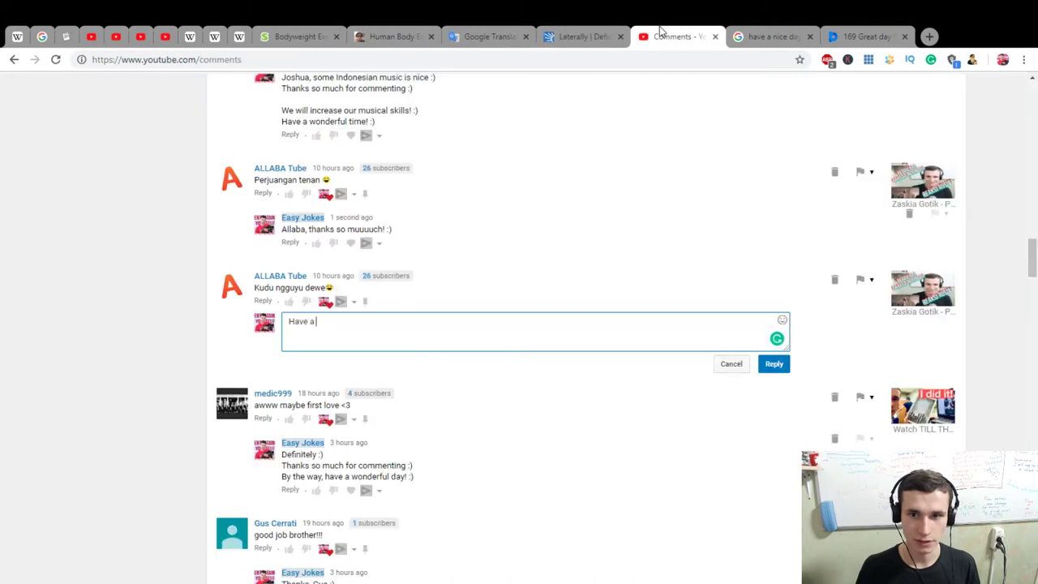
{"action": "key", "text": "ctrl+v"}
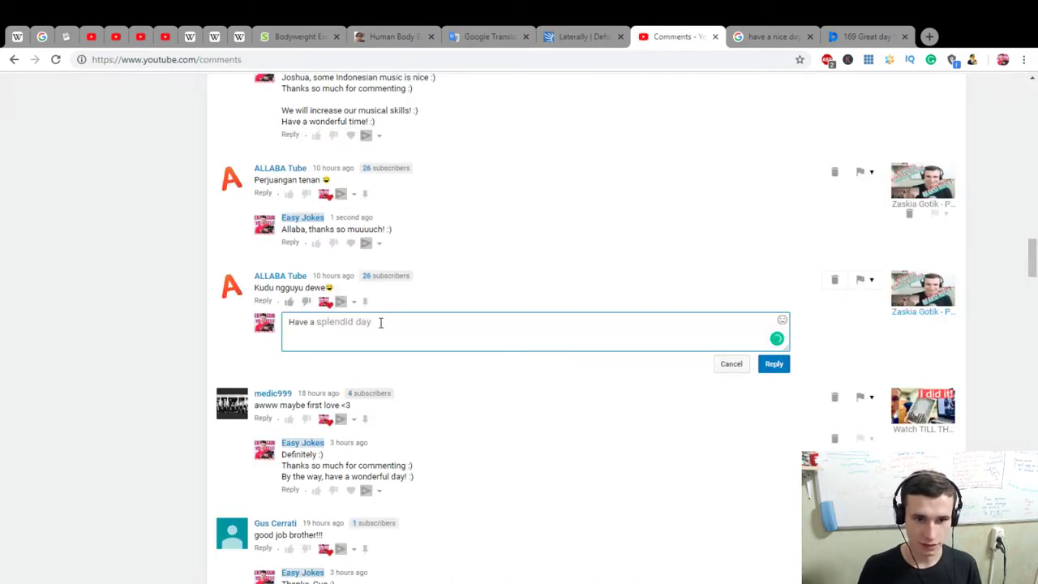
{"action": "left_click_drag", "start_coordinate": [380, 321], "coordinate": [317, 323]}
{"action": "type", "text": "splendid day! :)"}
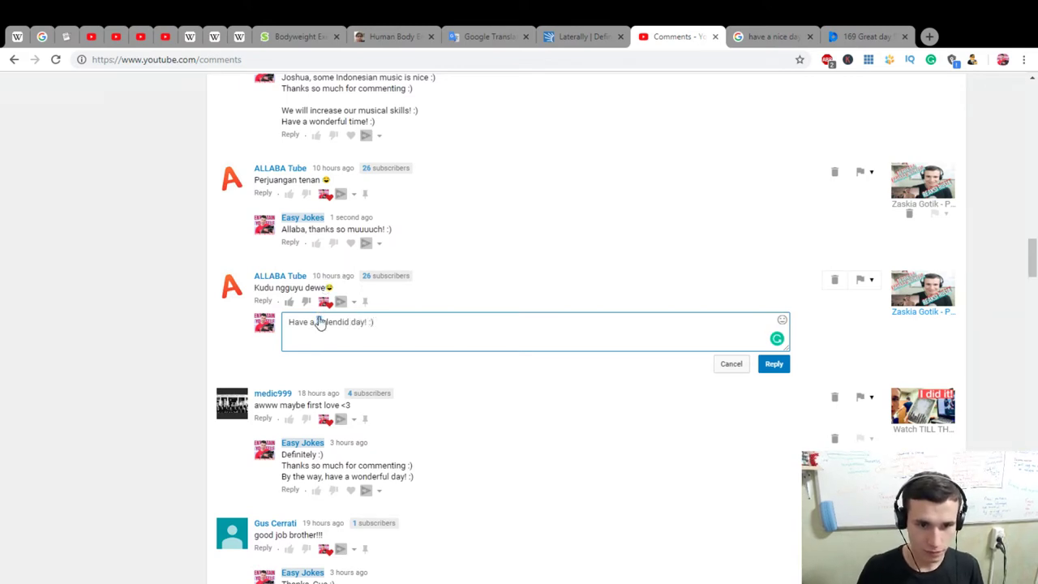
{"action": "left_click", "coordinate": [349, 322]}
{"action": "left_click", "coordinate": [325, 323]}
{"action": "key", "text": "BackSpace"}
{"action": "type", "text": "p"}
{"action": "left_click", "coordinate": [768, 367]}
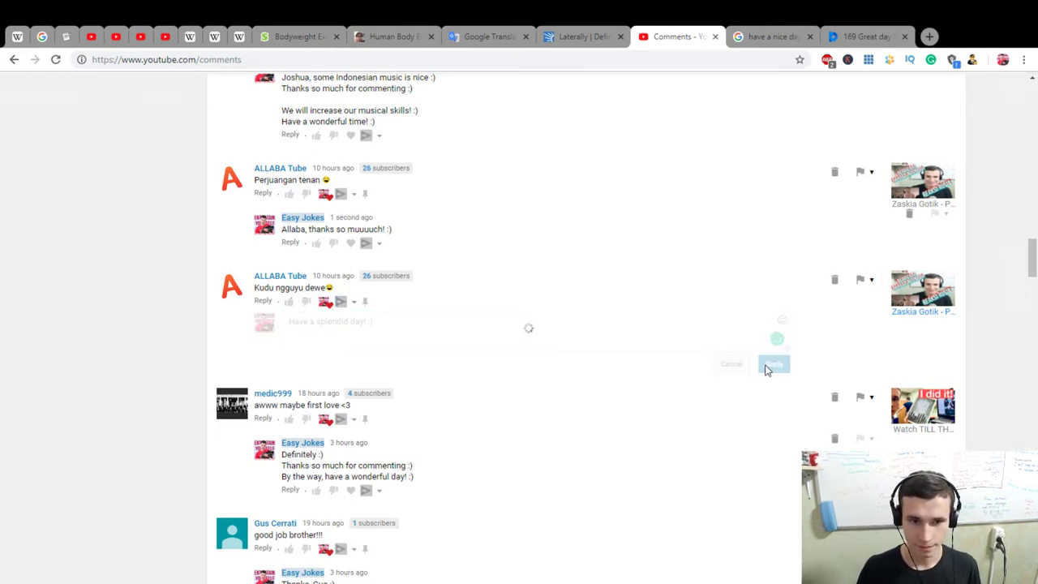
{"action": "scroll", "coordinate": [460, 460], "scroll_direction": "down", "scroll_amount": 6}
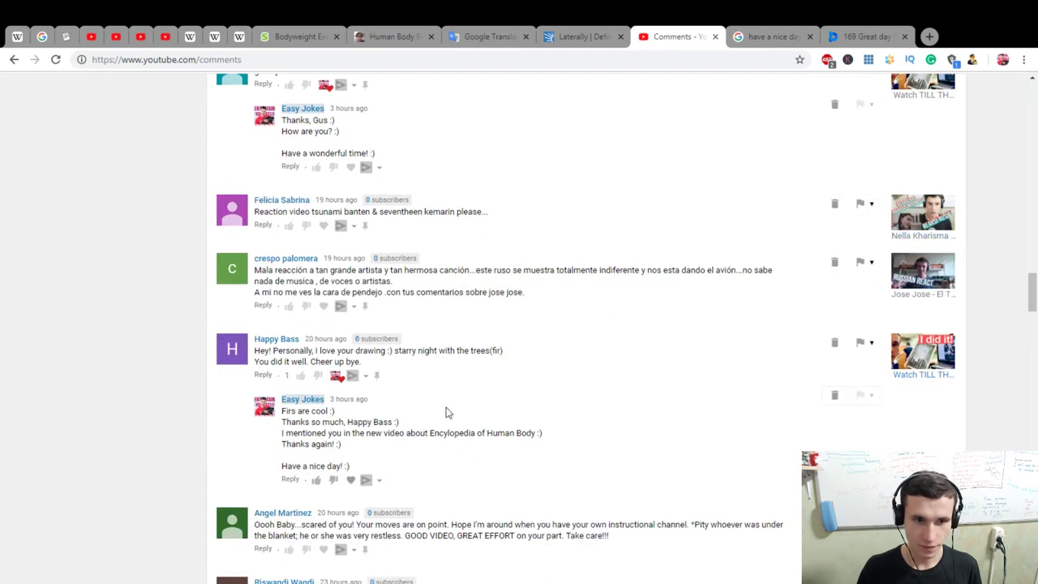
Heart the tsunami reaction-video request and draft a reply thanking the commenter for the recommendation
{"action": "left_click", "coordinate": [323, 226]}
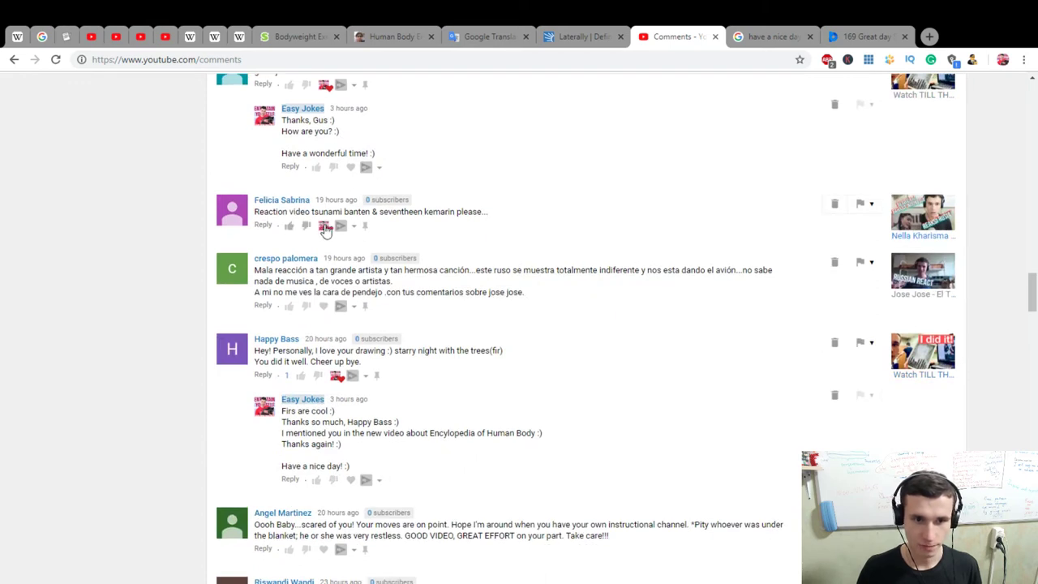
{"action": "left_click", "coordinate": [264, 225]}
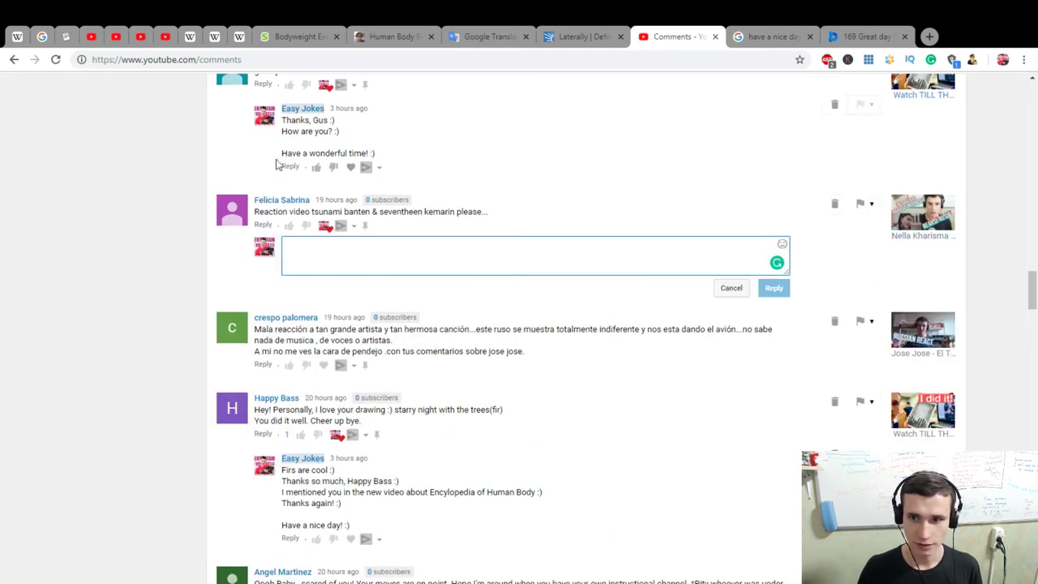
{"action": "type", "text": "Thanks so much for recomme"}
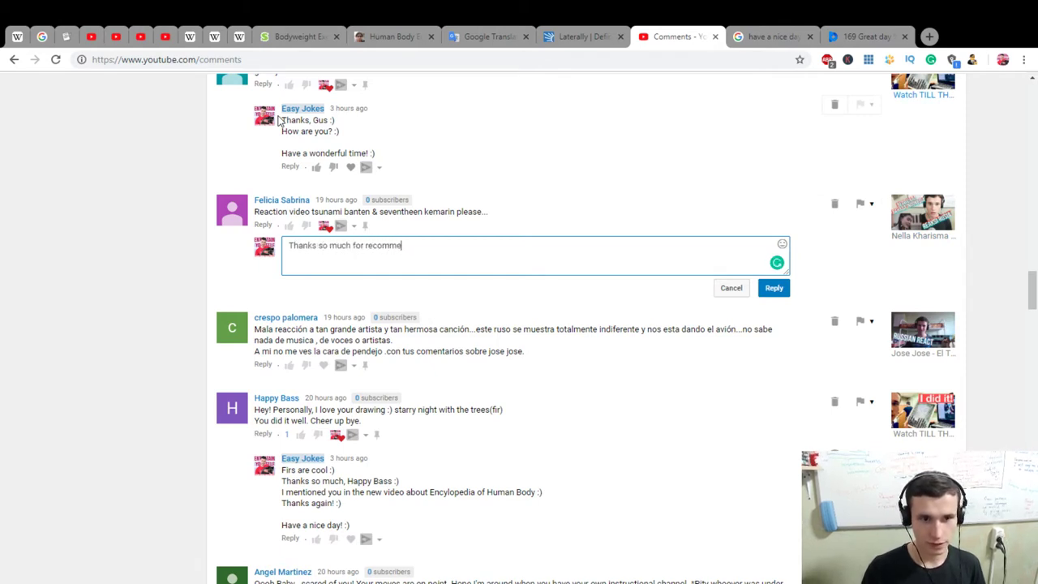
{"action": "type", "text": "ndation, Fe"}
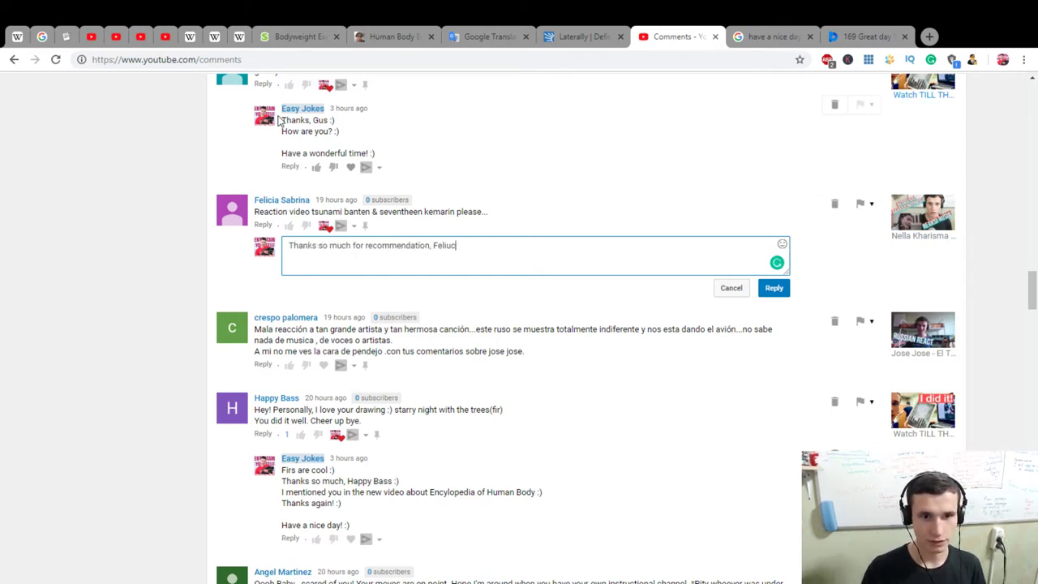
{"action": "type", "text": "licia :)"}
{"action": "key", "text": "Return"}
{"action": "type", "text": "We will cop"}
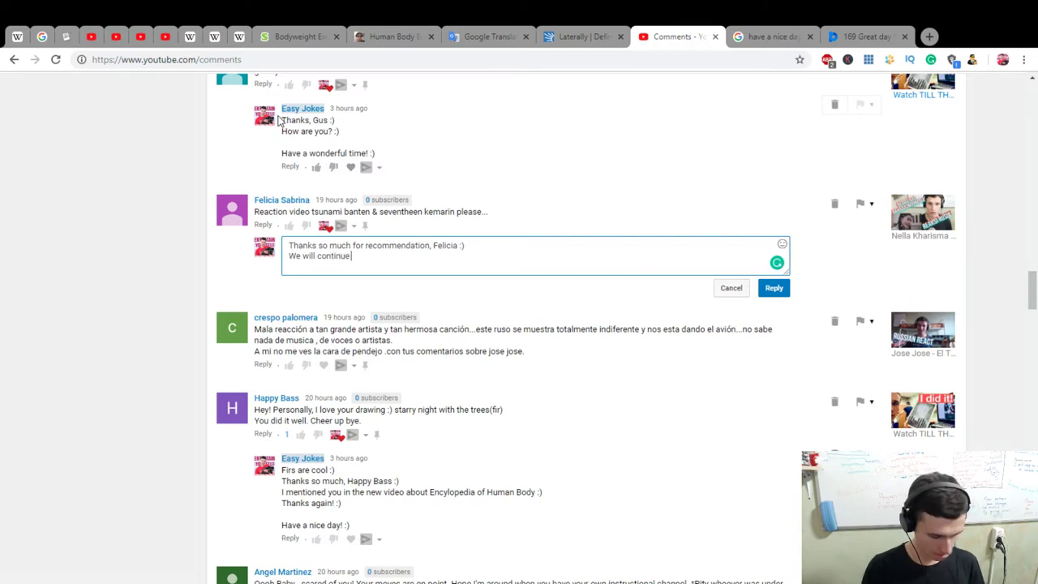
{"action": "type", "text": " createa"}
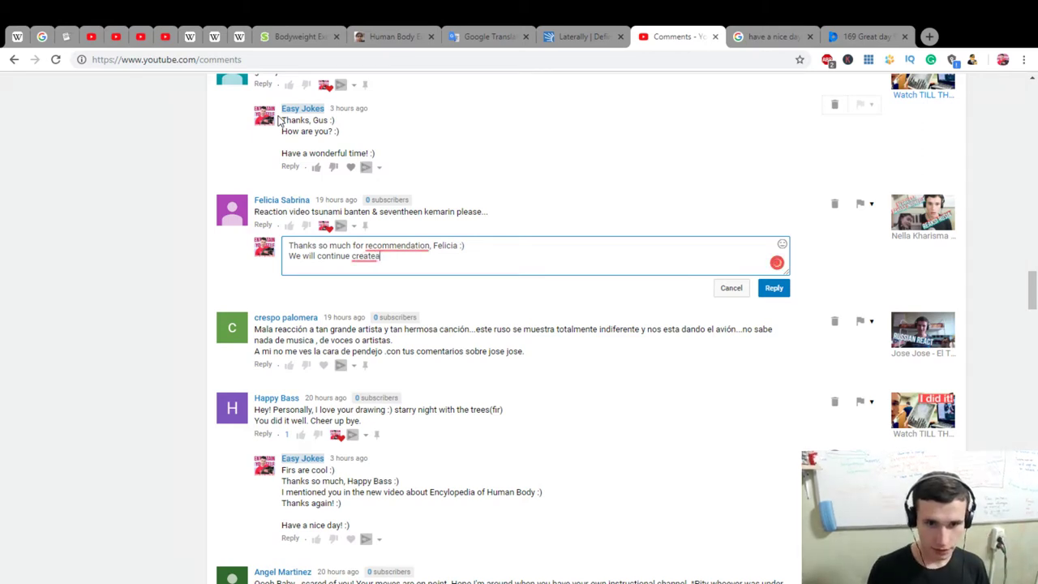
{"action": "key", "text": "BackSpace"}
{"action": "type", "text": "a cotent"}
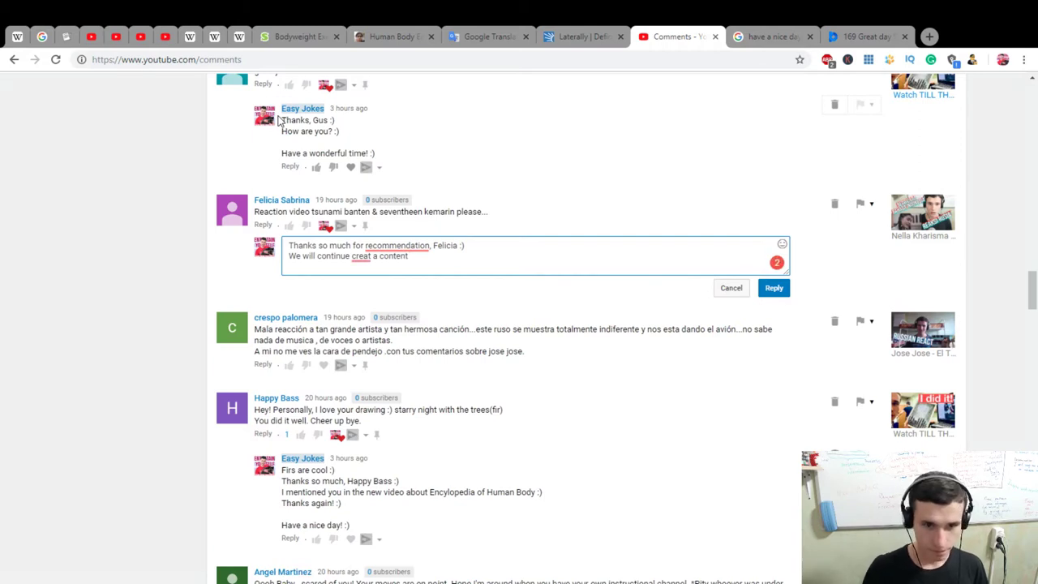
Accept Grammarly's fixes adding 'the' before recommendation and correcting the spelling of 'create'
{"action": "mouse_move", "coordinate": [398, 245]}
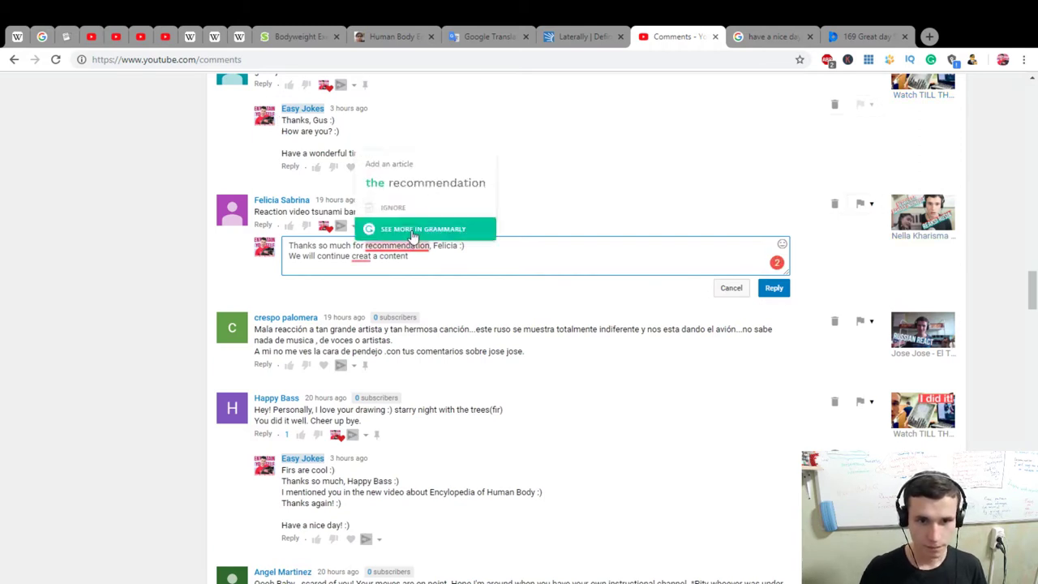
{"action": "left_click", "coordinate": [426, 182]}
{"action": "mouse_move", "coordinate": [361, 257]}
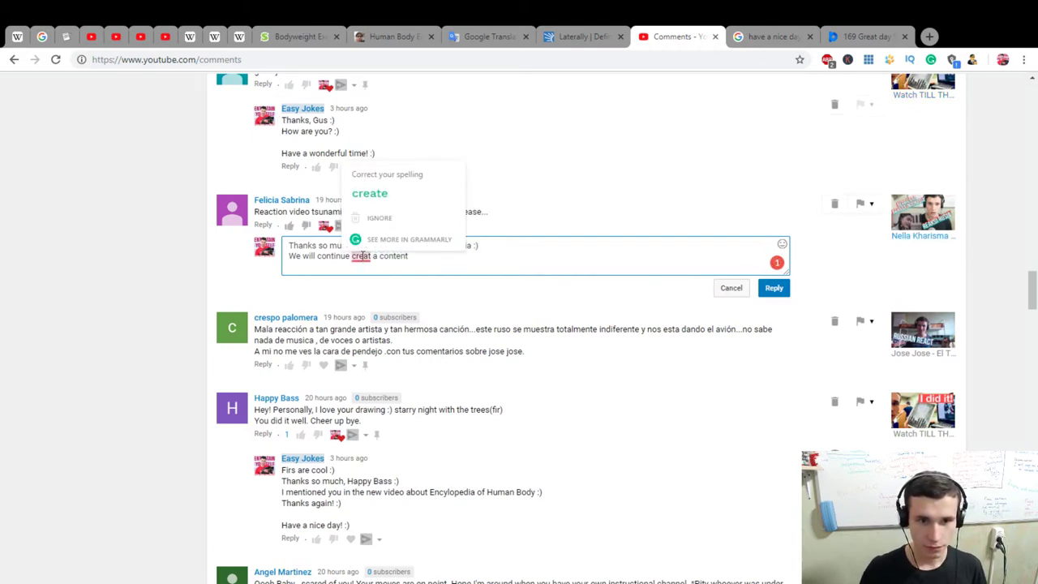
{"action": "left_click", "coordinate": [375, 195]}
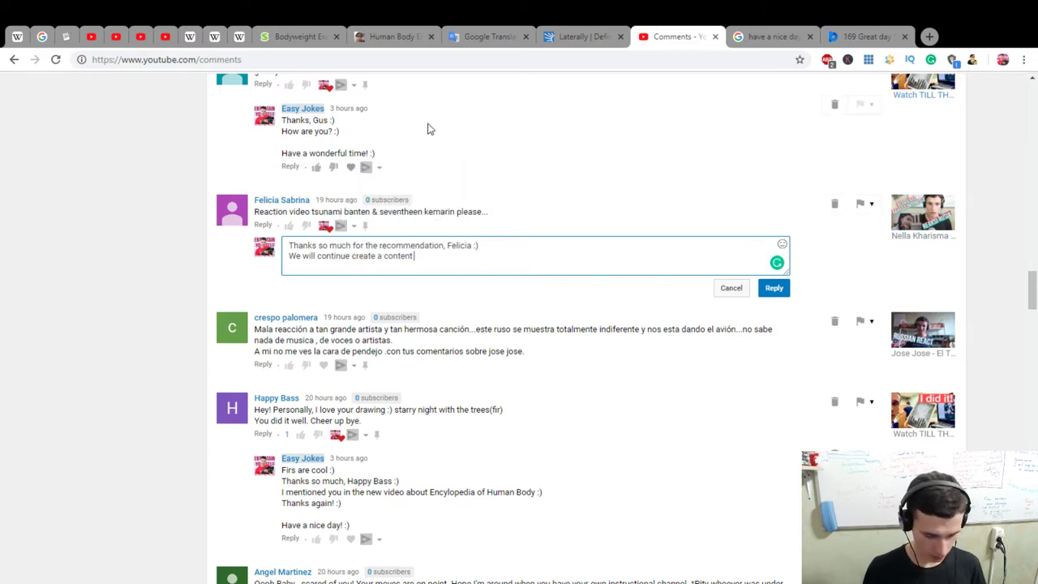
{"action": "type", "text": "and give value :)"}
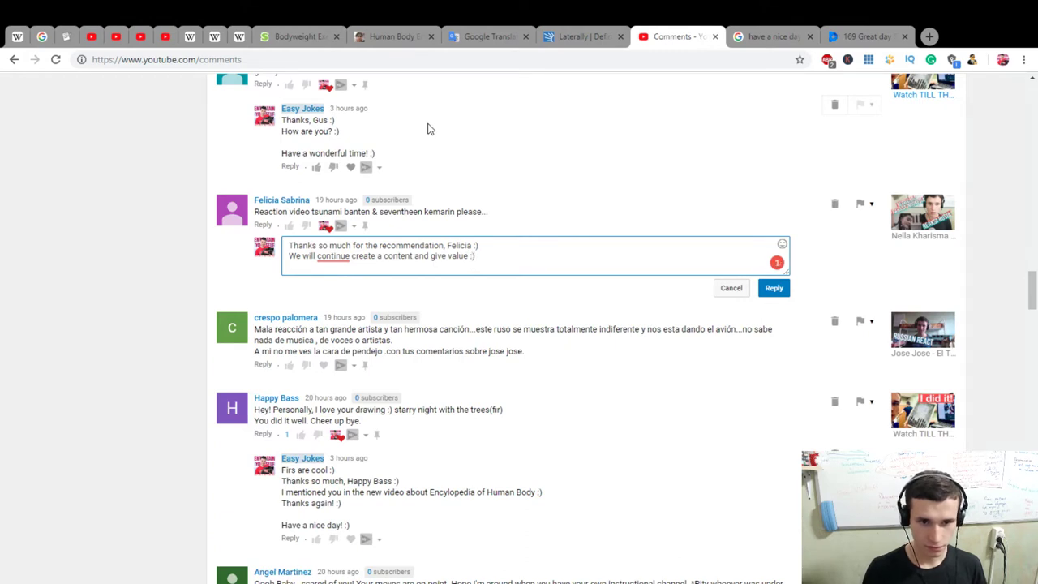
Add the 'Have a splendid day' sign-off, apply Grammarly's remaining suggestions, and post the reply
{"action": "key", "text": "Return"}
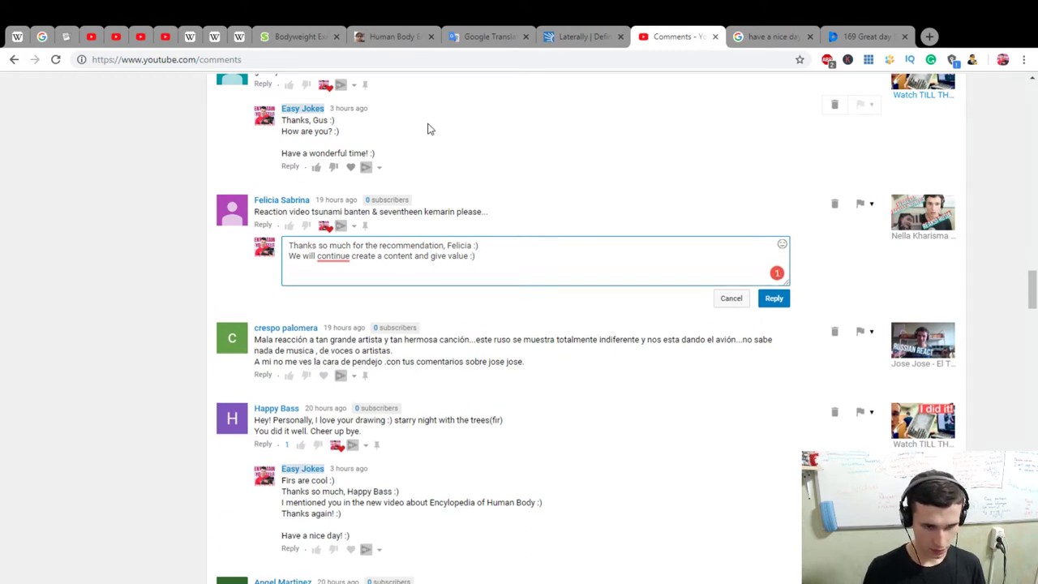
{"action": "type", "text": "Have a sple"}
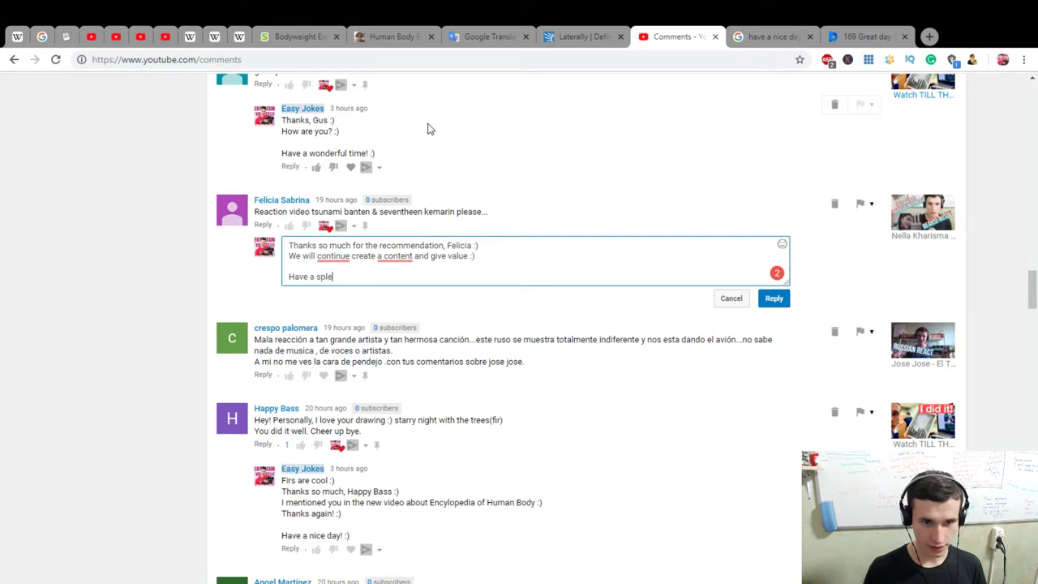
{"action": "type", "text": "ndid day! :)"}
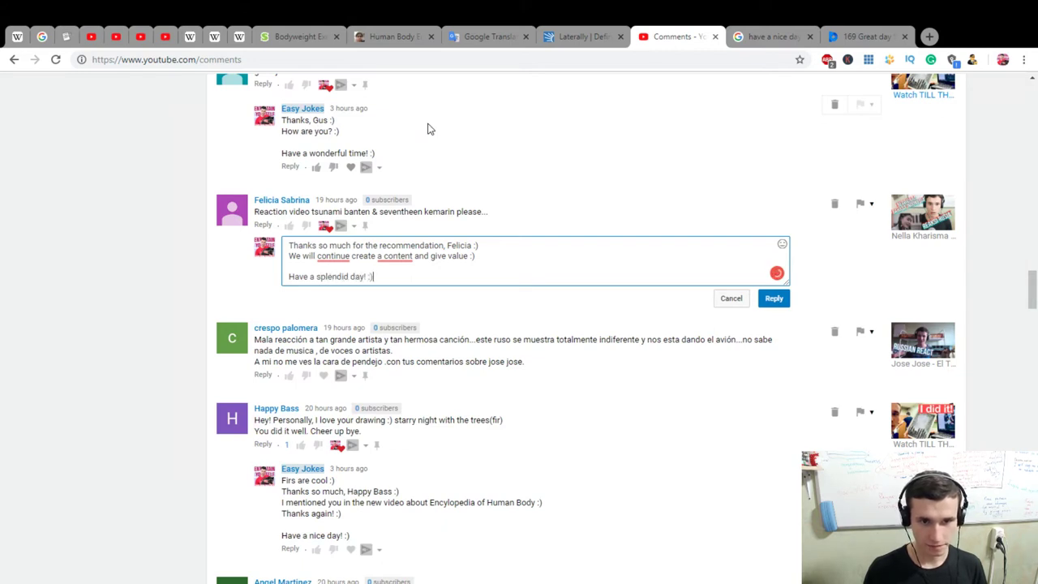
{"action": "mouse_move", "coordinate": [339, 256]}
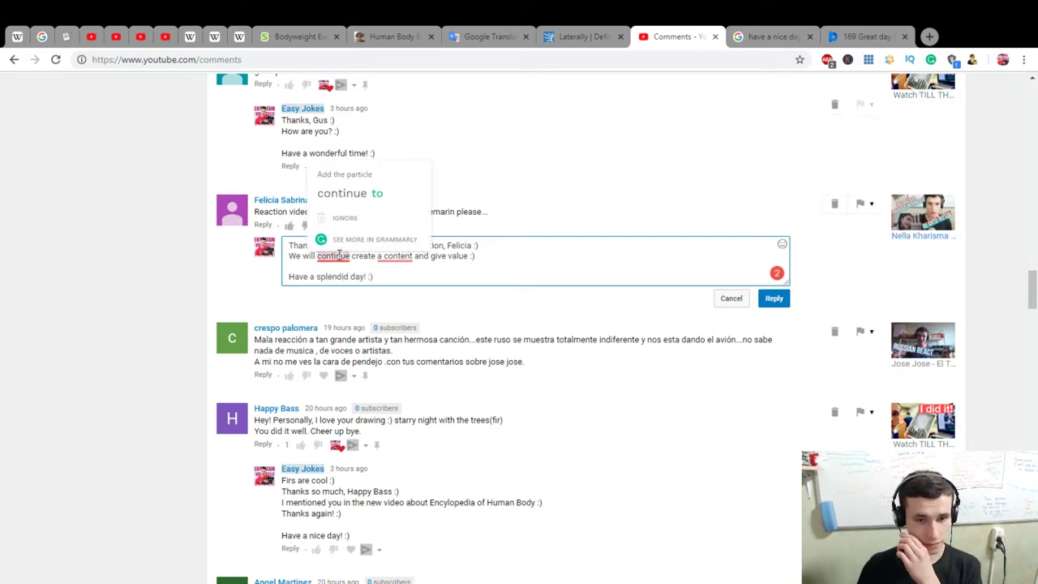
{"action": "left_click", "coordinate": [357, 195]}
{"action": "mouse_move", "coordinate": [397, 258]}
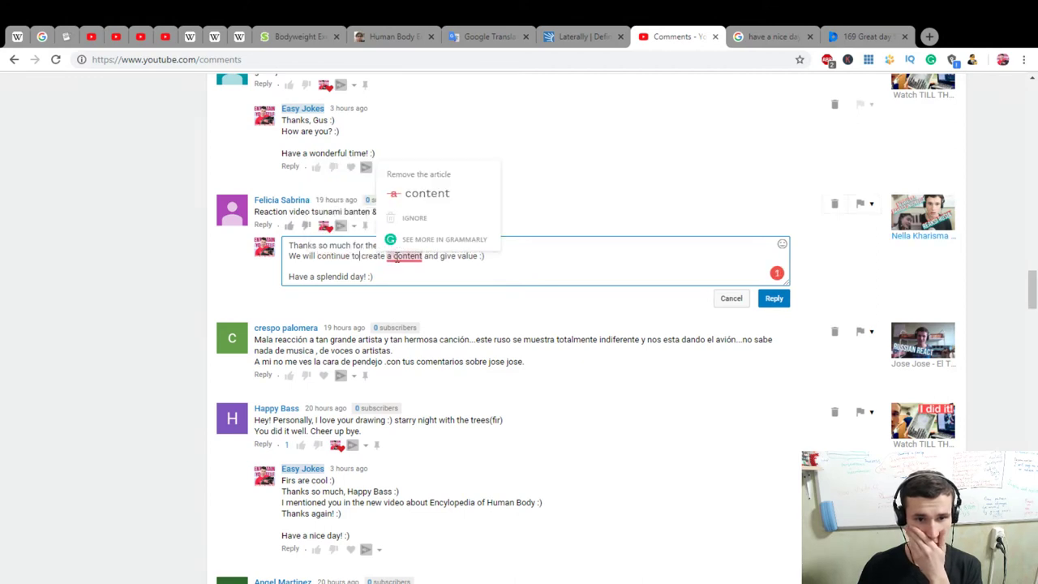
{"action": "left_click", "coordinate": [425, 193]}
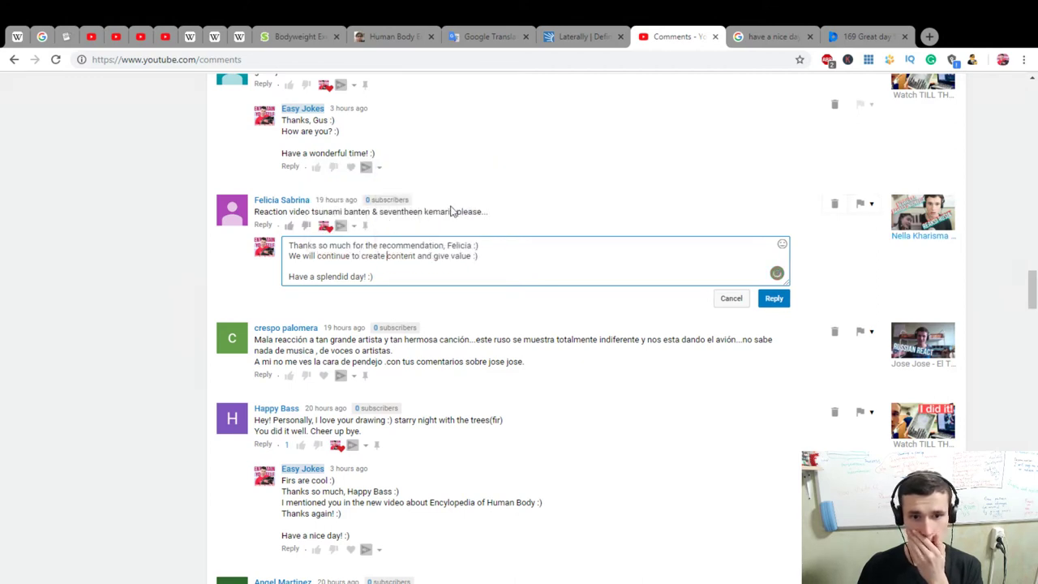
{"action": "left_click", "coordinate": [772, 299]}
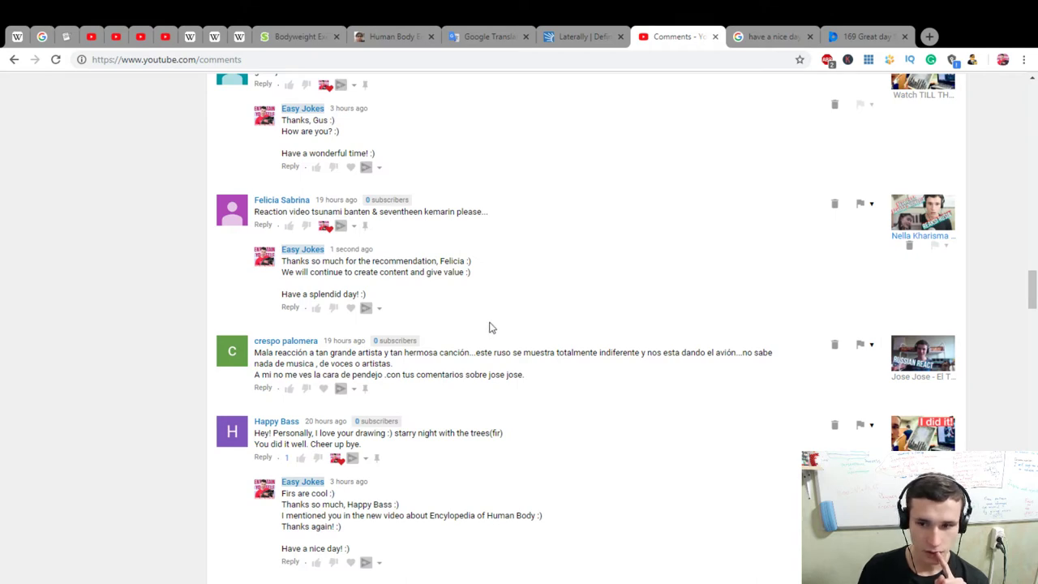
Reply to the Spanish comment with thanks, correct the closing to 'Have an elegant day! :)', and post it
{"action": "left_click", "coordinate": [264, 388]}
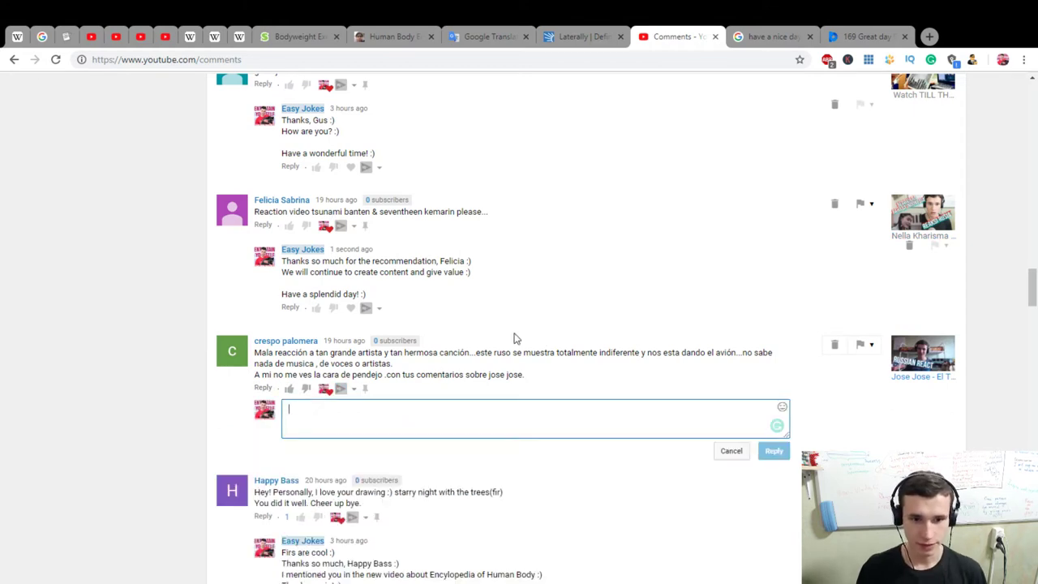
{"action": "type", "text": "Thanks s"}
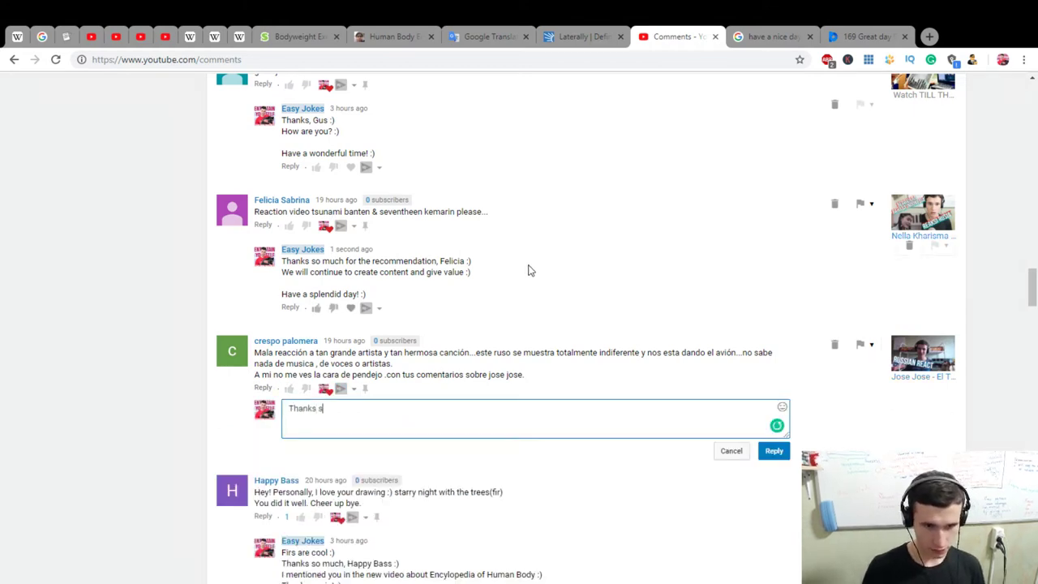
{"action": "type", "text": "o much, Amigo"}
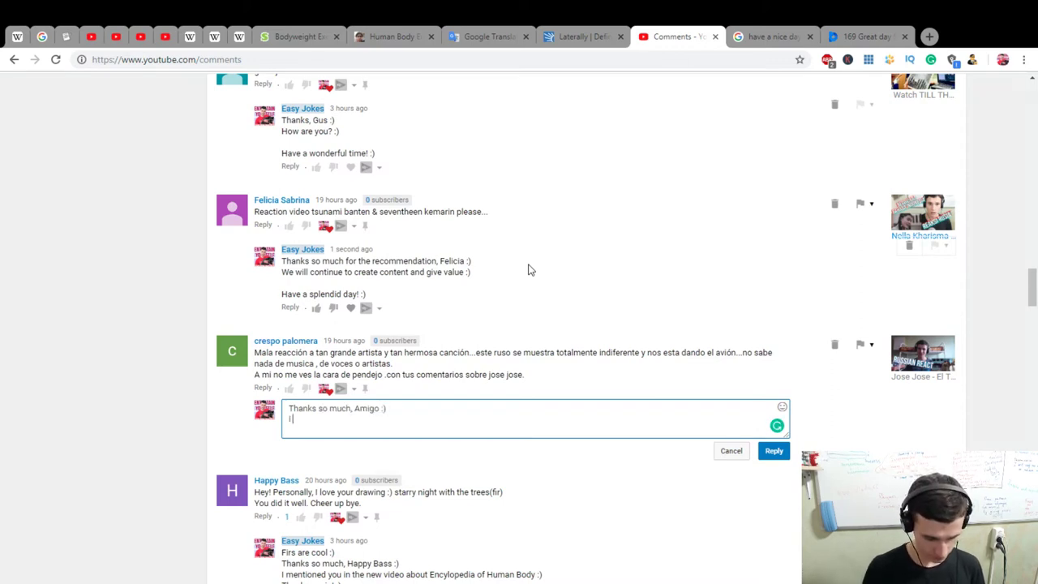
{"action": "type", "text": " :) I rea"}
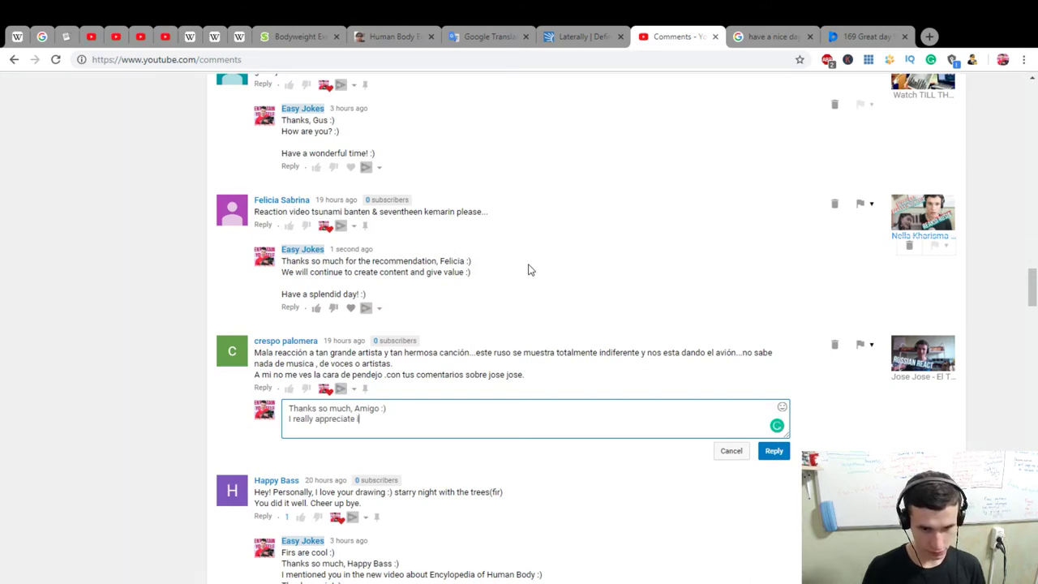
{"action": "key", "text": "Return"}
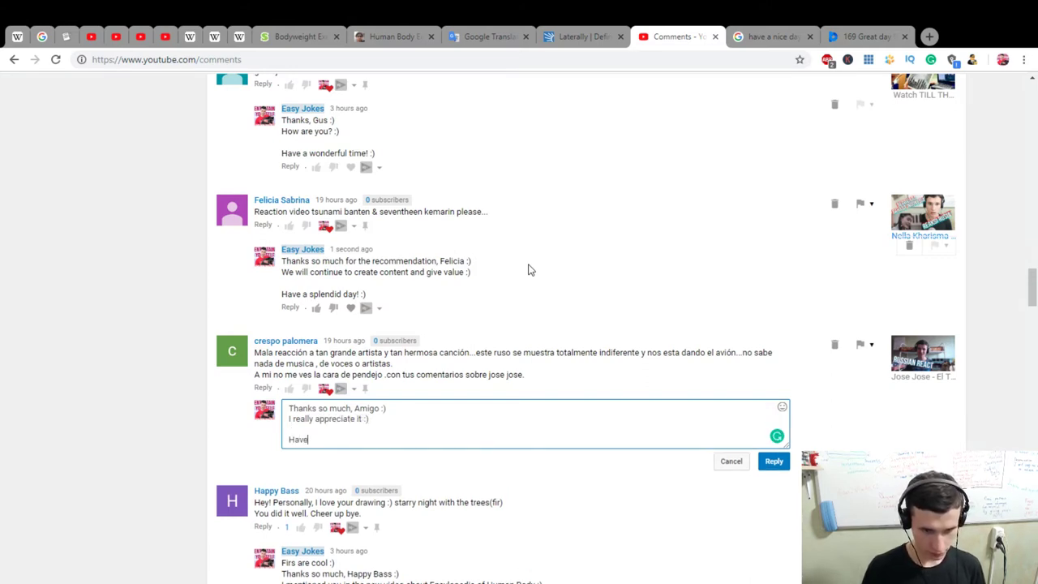
{"action": "type", "text": "Have a "}
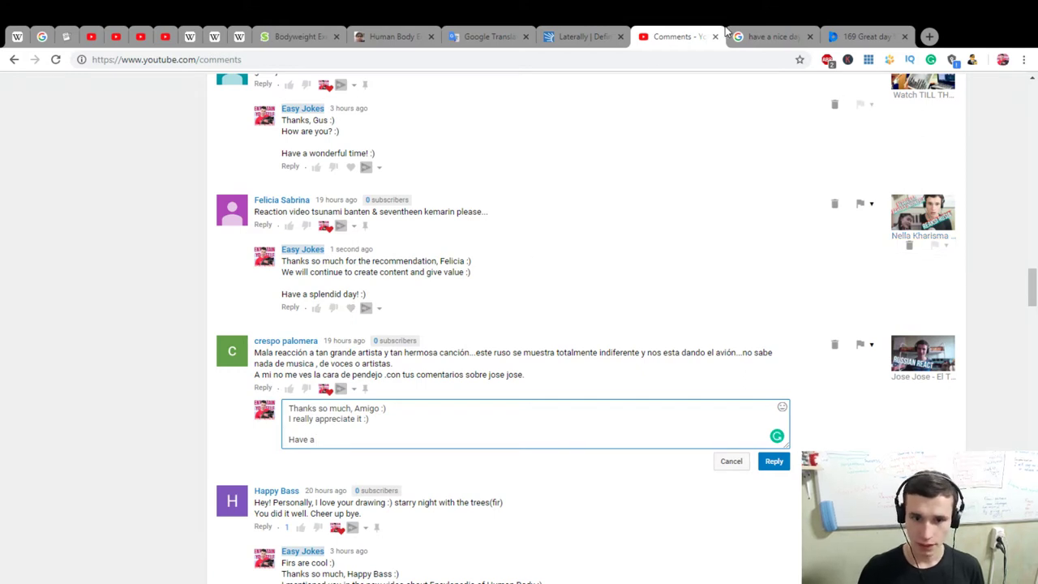
{"action": "type", "text": "elegan"}
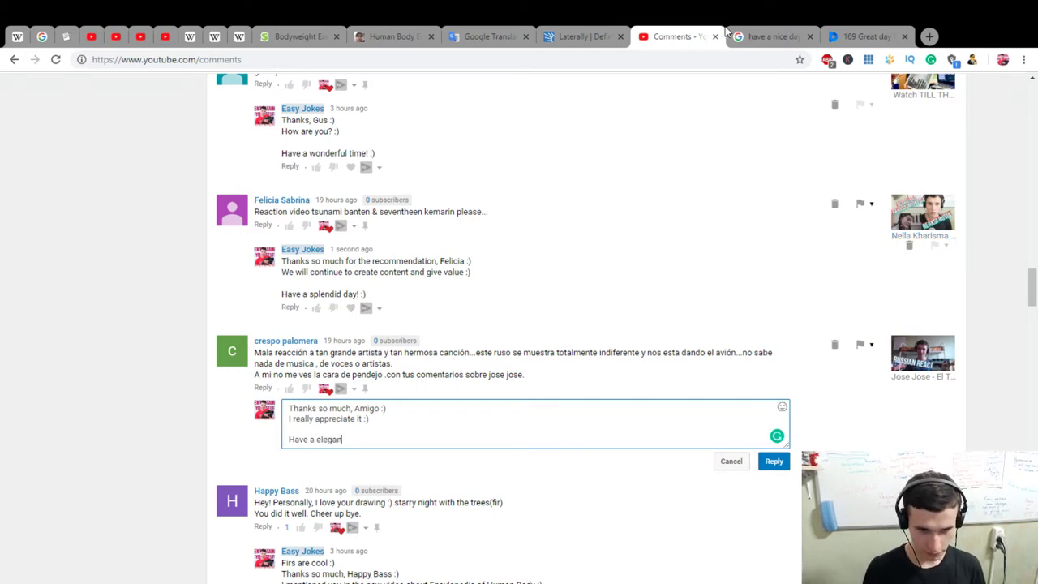
{"action": "type", "text": "to day!"}
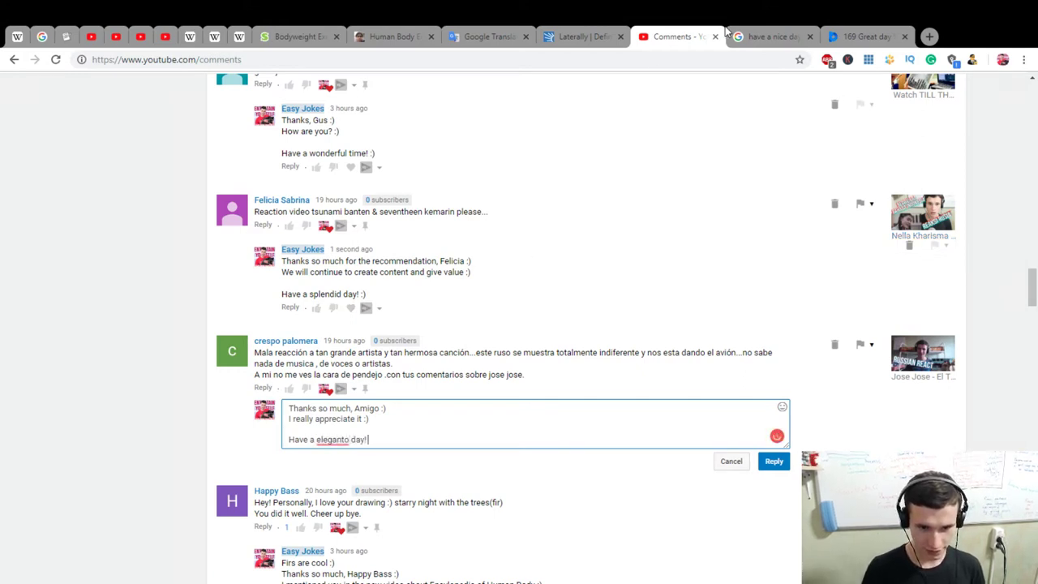
{"action": "type", "text": " :)"}
{"action": "mouse_move", "coordinate": [331, 438]}
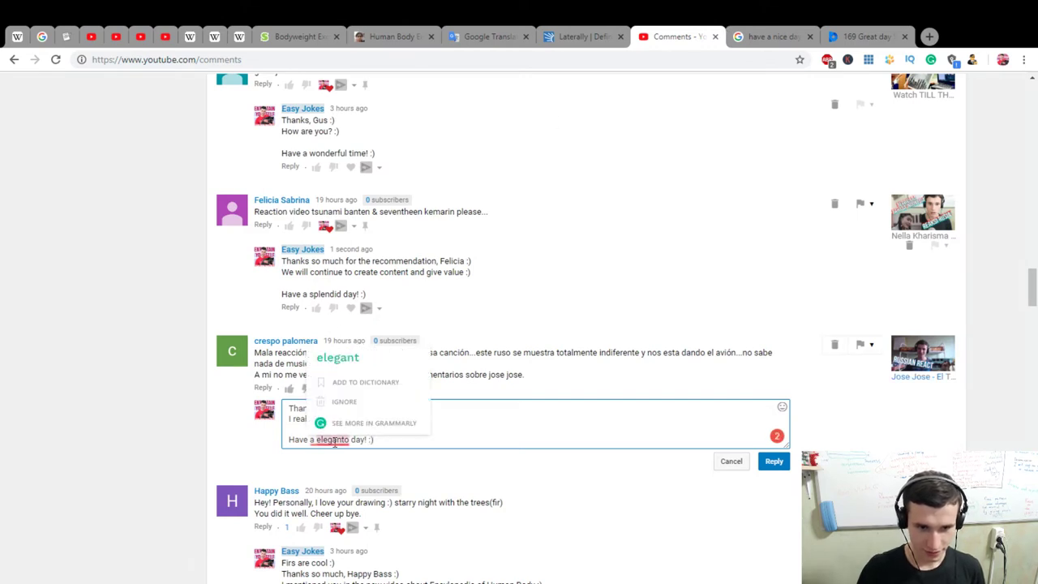
{"action": "left_click", "coordinate": [354, 361]}
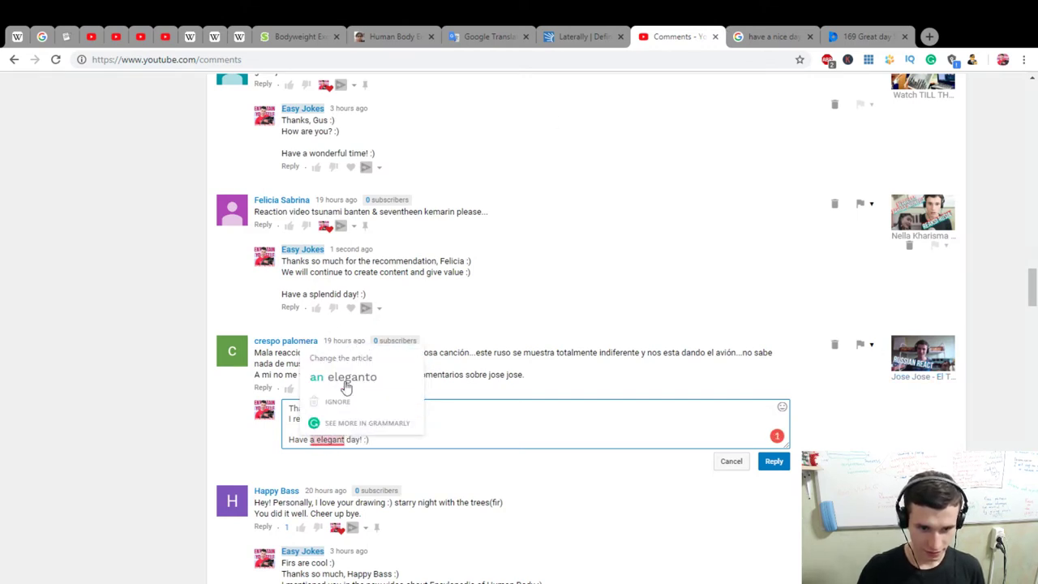
{"action": "left_click", "coordinate": [347, 375]}
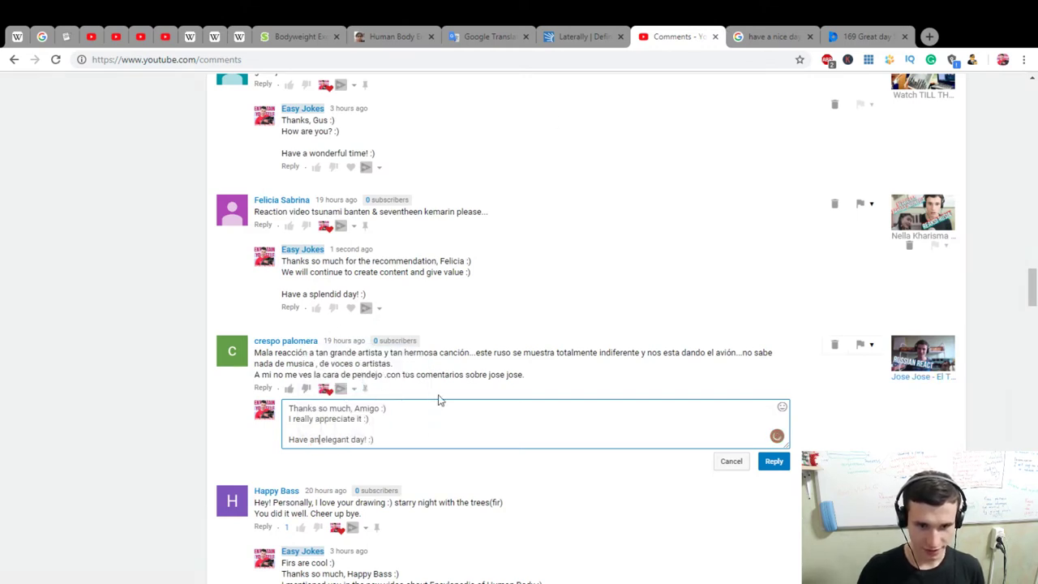
{"action": "left_click", "coordinate": [769, 461]}
{"action": "scroll", "coordinate": [754, 454], "scroll_direction": "down", "scroll_amount": 5}
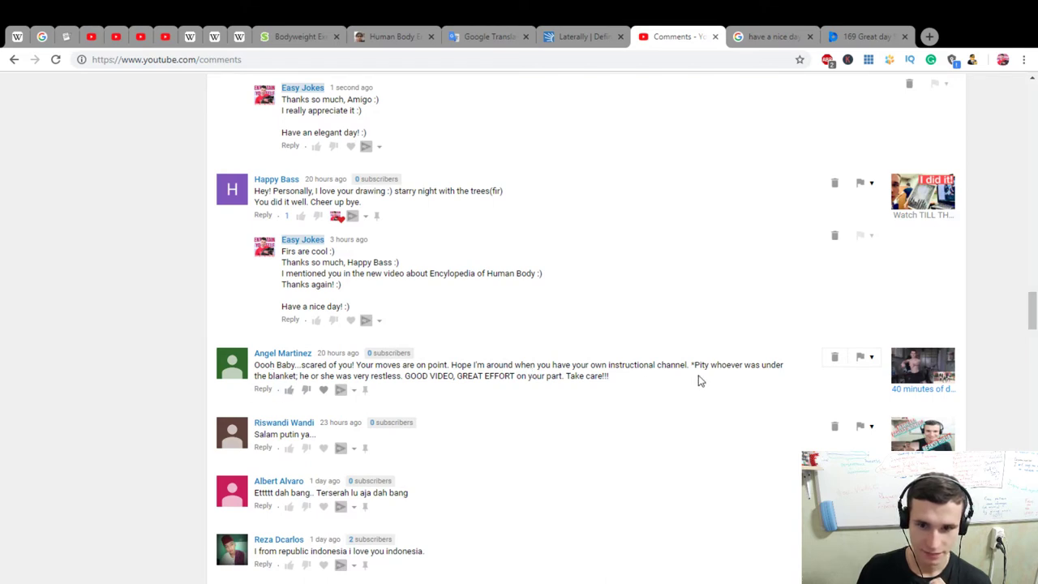
Put the word 'Pity' from the next comment into Google Translate for its Russian meaning
{"action": "left_click_drag", "start_coordinate": [693, 368], "coordinate": [711, 366]}
{"action": "key", "text": "ctrl+c"}
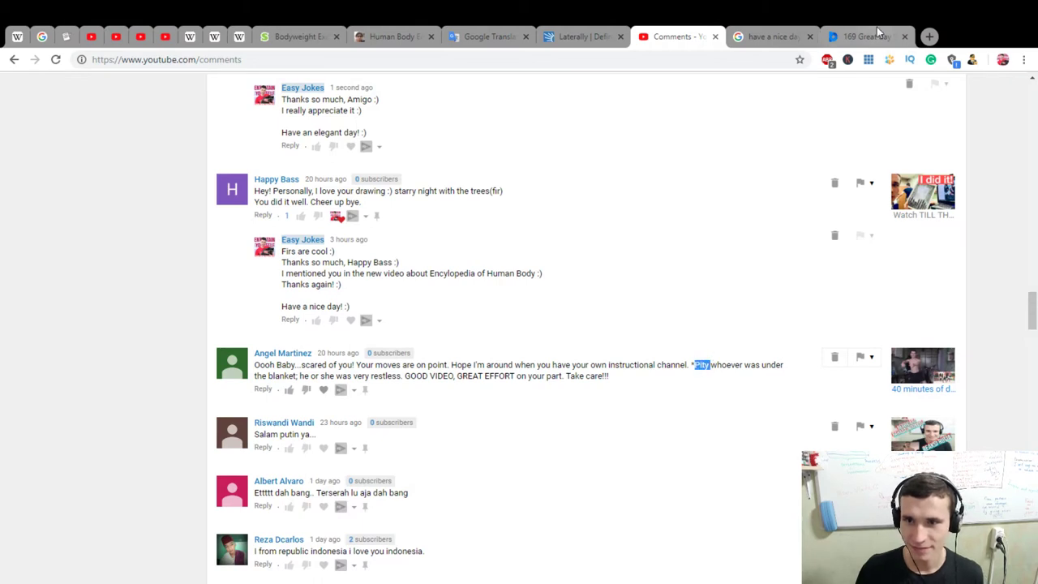
{"action": "left_click", "coordinate": [486, 37]}
{"action": "key", "text": "ctrl+a"}
{"action": "key", "text": "ctrl+v"}
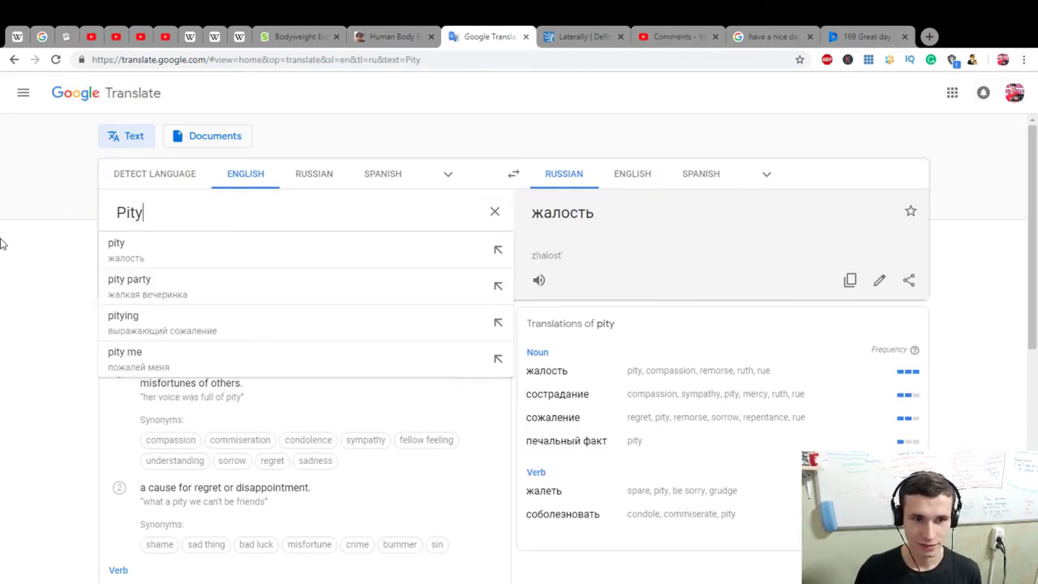
Copy the comment passage from 'Pity whoever was under the blanket' to 'Take care!!!' into Google Translate
{"action": "key", "text": "Escape"}
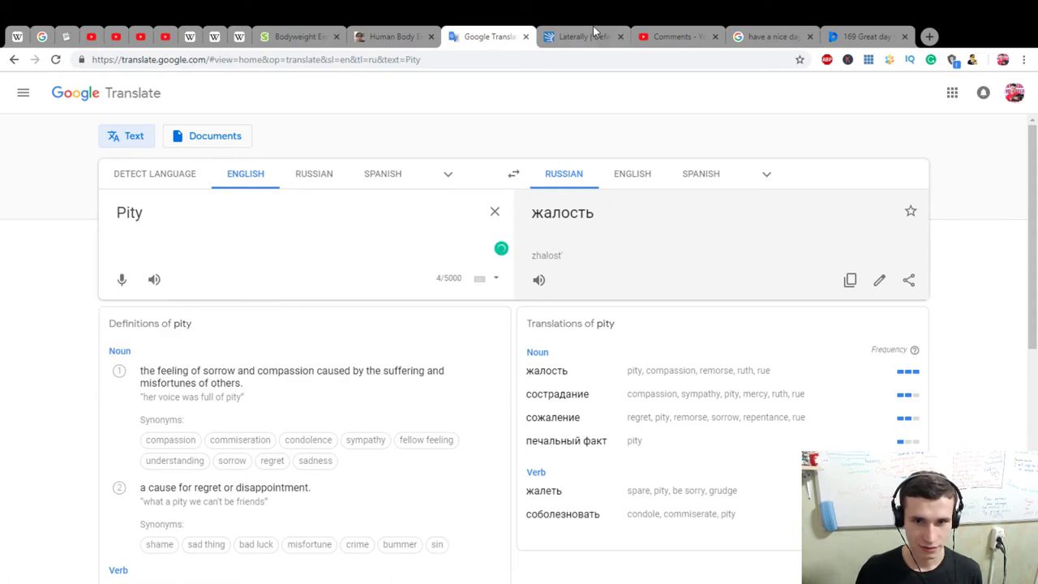
{"action": "left_click", "coordinate": [661, 38]}
{"action": "left_click_drag", "start_coordinate": [657, 378], "coordinate": [696, 367]}
{"action": "key", "text": "ctrl+c"}
{"action": "key", "text": "ctrl+shift+Tab"}
{"action": "key", "text": "ctrl+shift+Tab"}
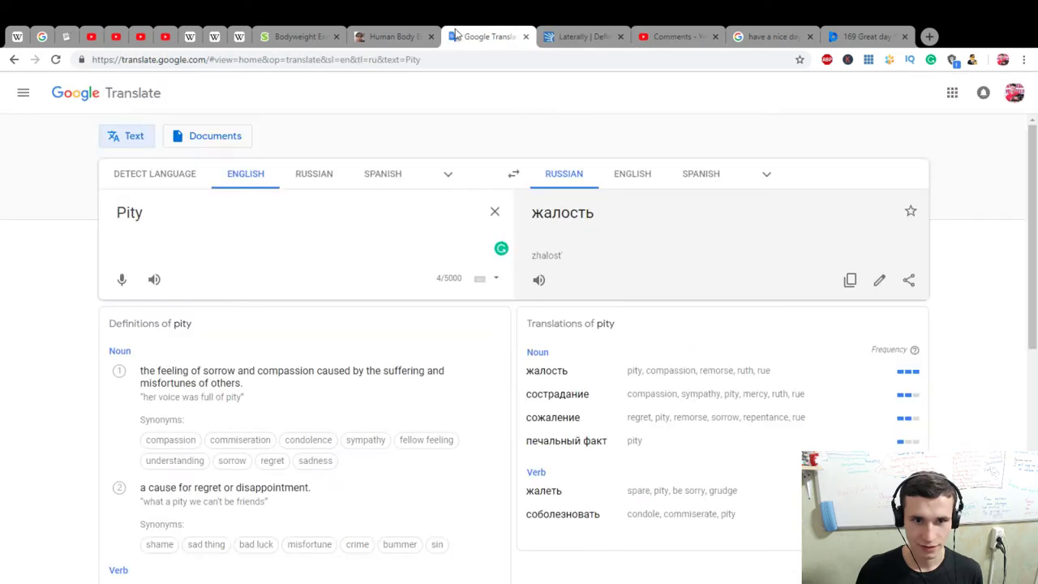
{"action": "key", "text": "ctrl+a"}
{"action": "key", "text": "ctrl+v"}
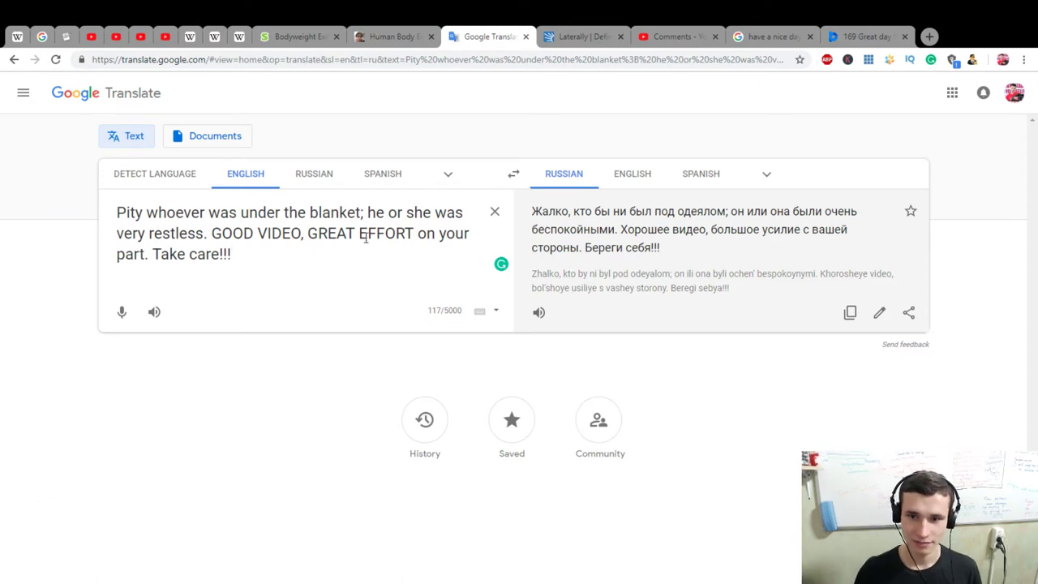
{"action": "left_click", "coordinate": [585, 31]}
{"action": "left_click", "coordinate": [531, 32]}
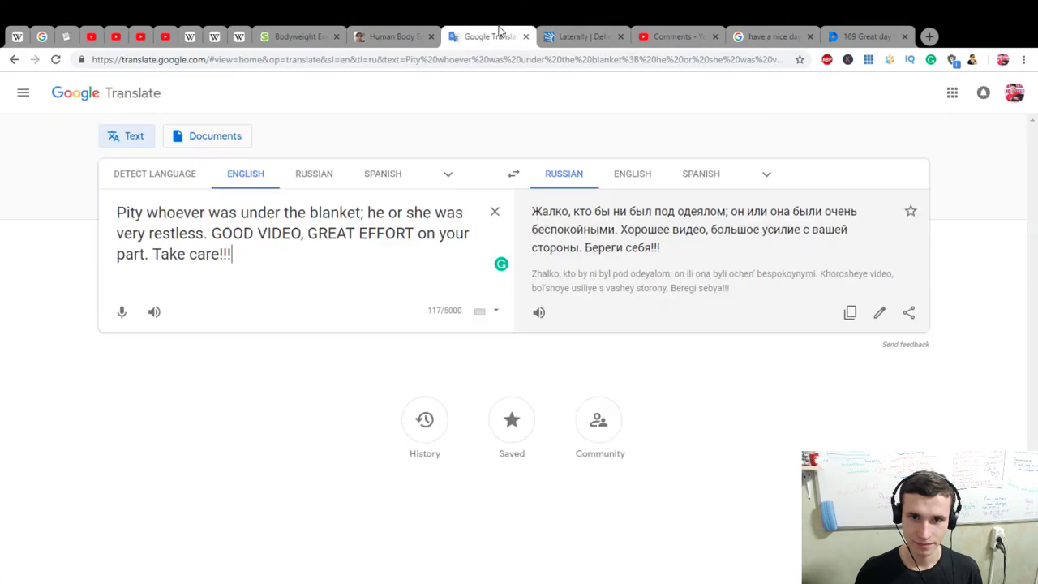
Start a reply to the blanket comment thanking the commenter and adding 'I really appreciate it :)'
{"action": "left_click", "coordinate": [655, 36]}
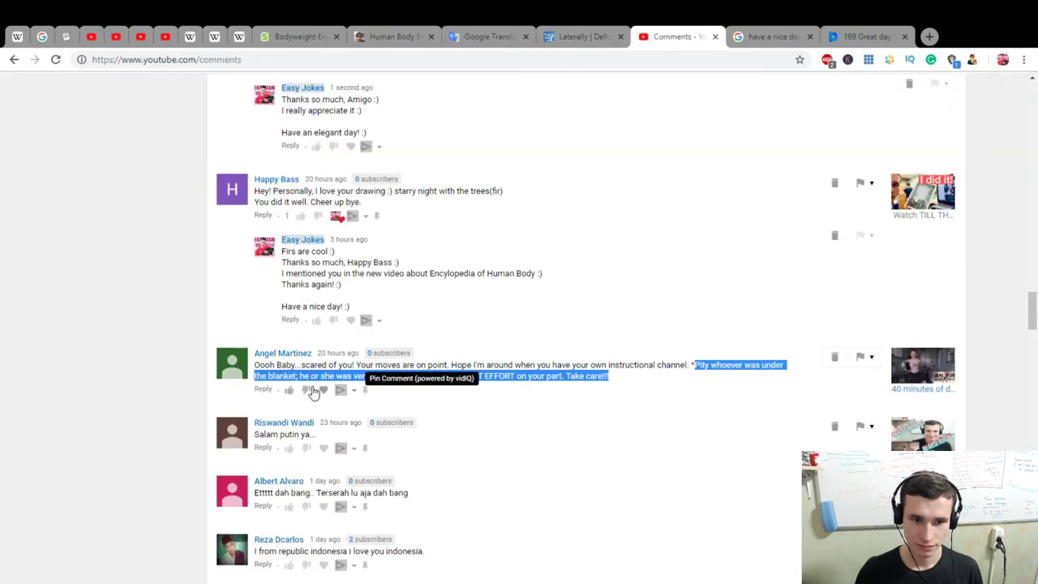
{"action": "left_click", "coordinate": [257, 392]}
{"action": "left_click", "coordinate": [264, 391]}
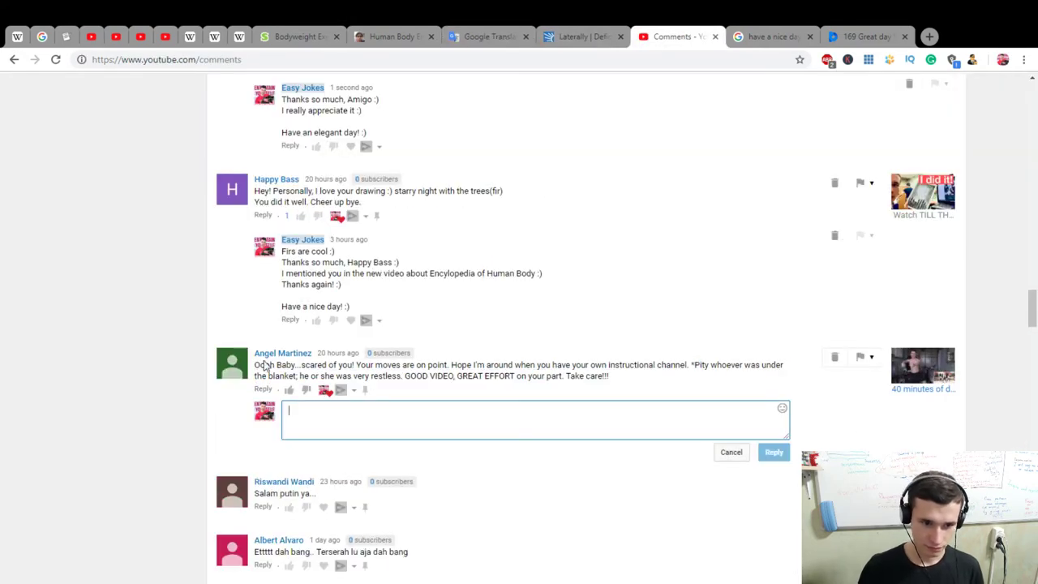
{"action": "type", "text": "Thank"}
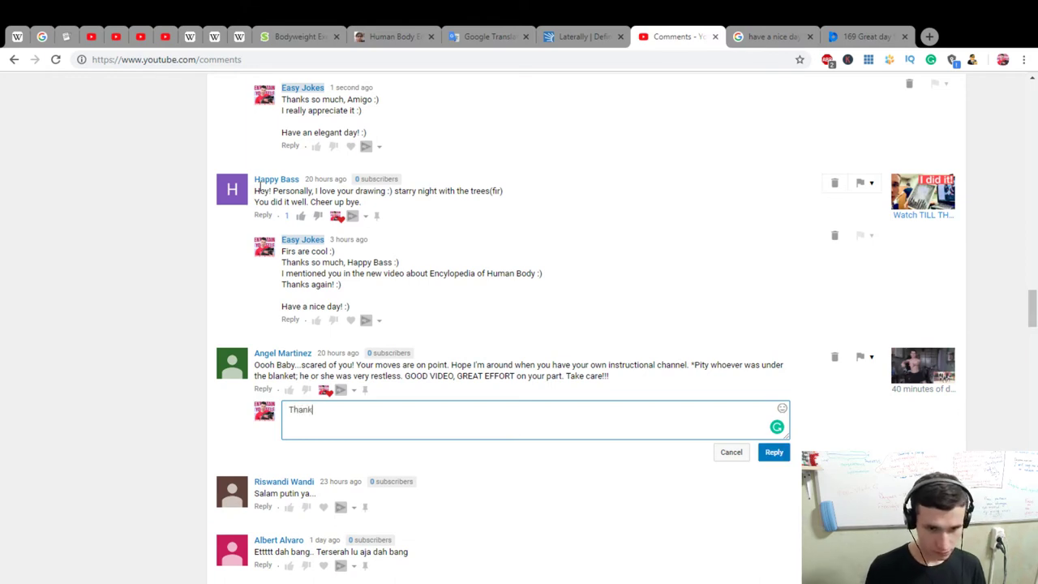
{"action": "type", "text": "s so much, A"}
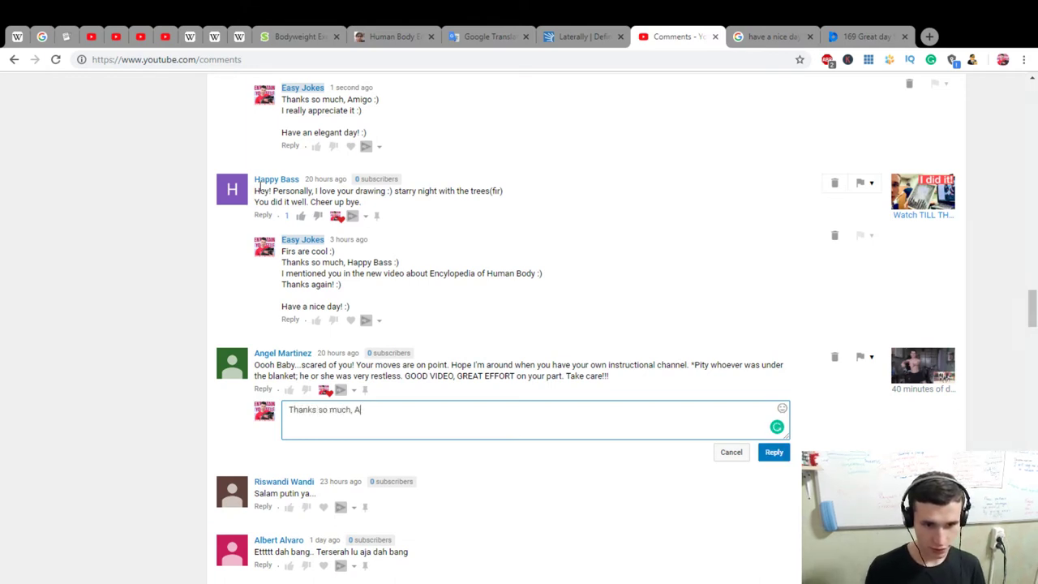
{"action": "type", "text": "ngel :)"}
{"action": "key", "text": "Return"}
{"action": "type", "text": "I really appre"}
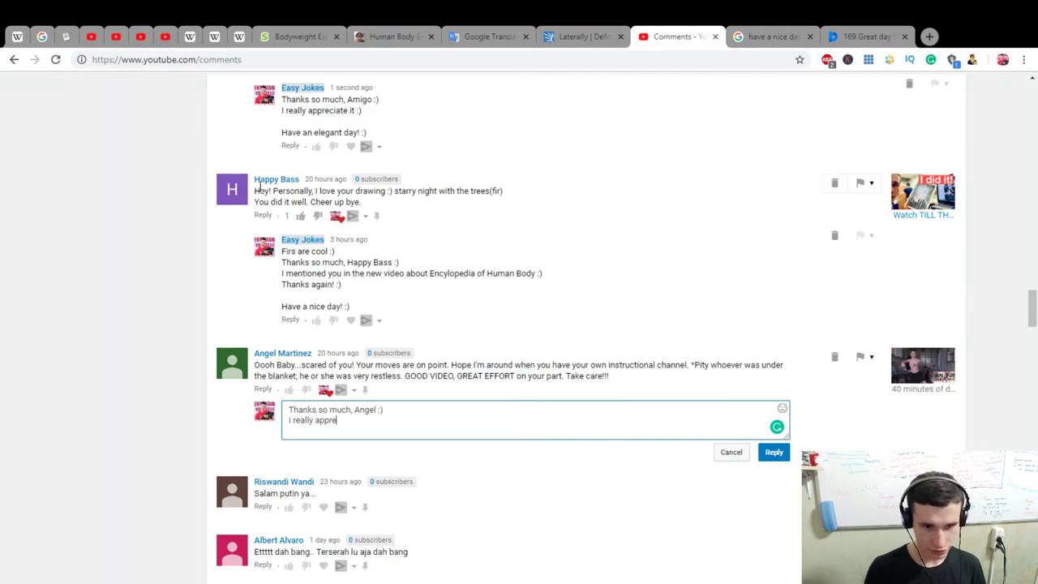
{"action": "type", "text": "ciate it :)"}
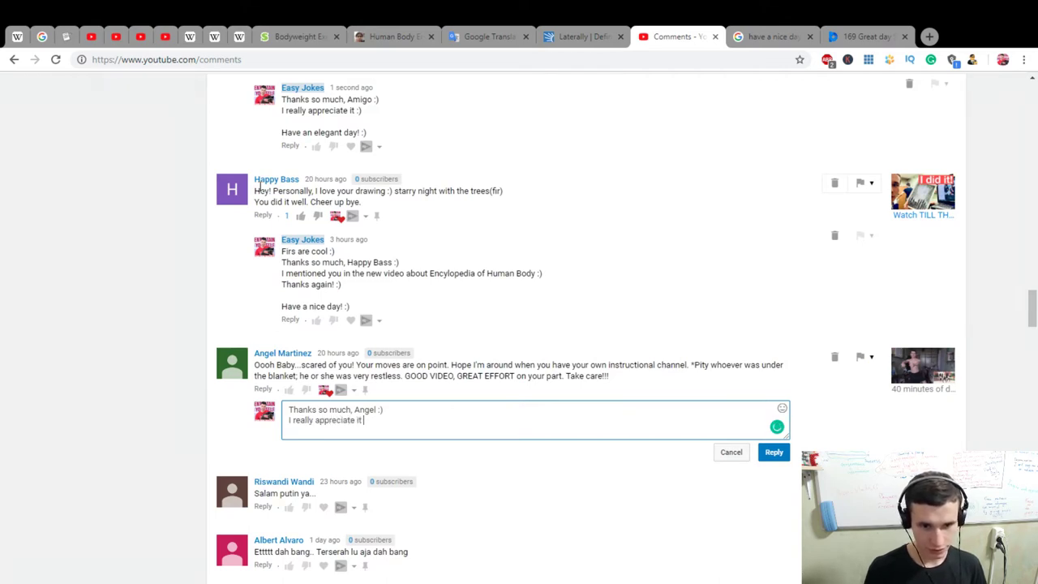
{"action": "key", "text": "Return"}
{"action": "key", "text": "Return"}
Add 'My roommate was under the blanket. But it was 11 A.M.', a sleeping line, and 'I don't want to distu'
{"action": "type", "text": "My room"}
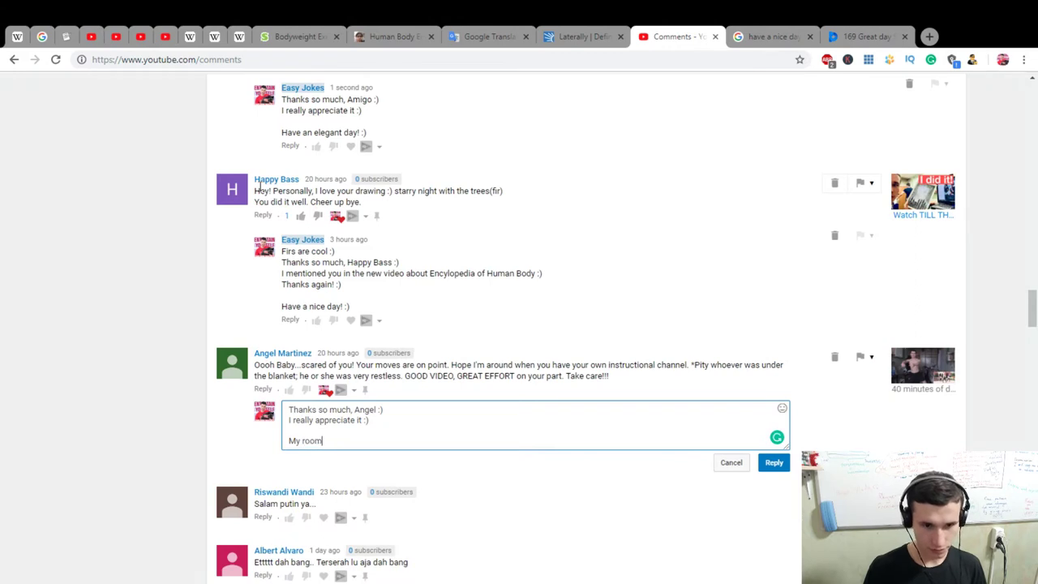
{"action": "type", "text": "mate was "}
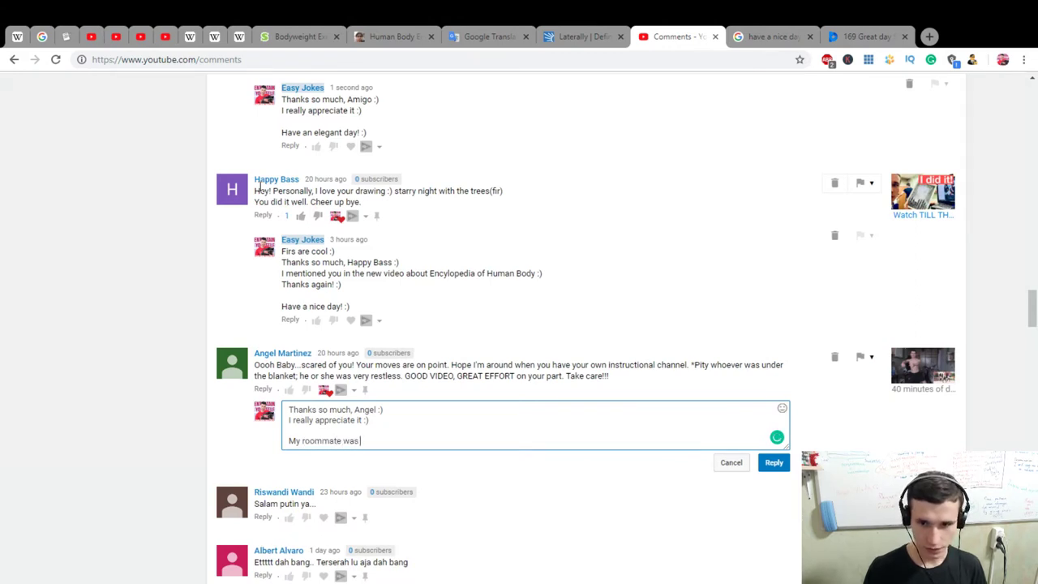
{"action": "type", "text": "under the blanket. "}
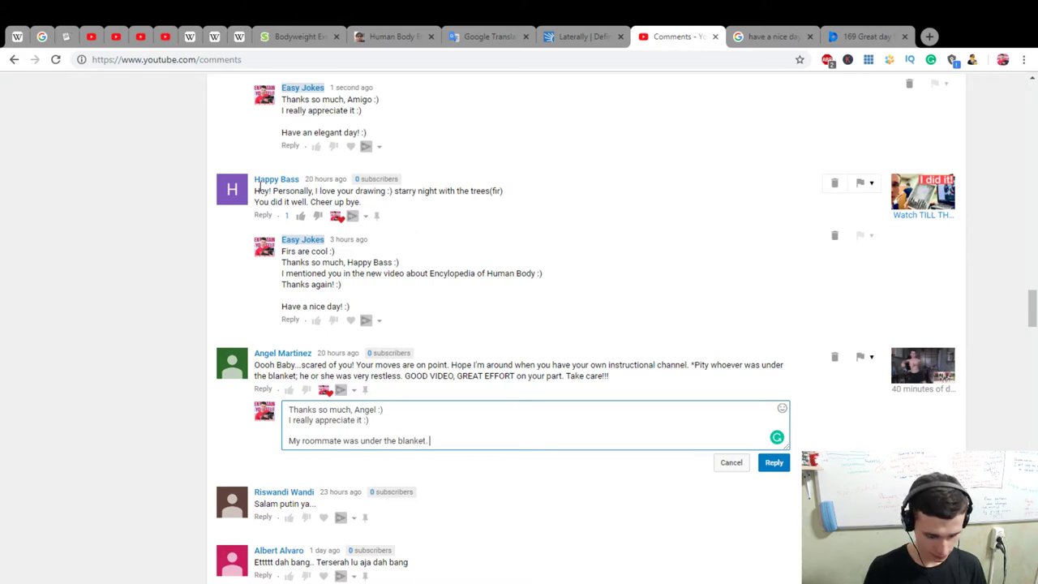
{"action": "type", "text": "But it was 11 A.M."}
{"action": "key", "text": "Return"}
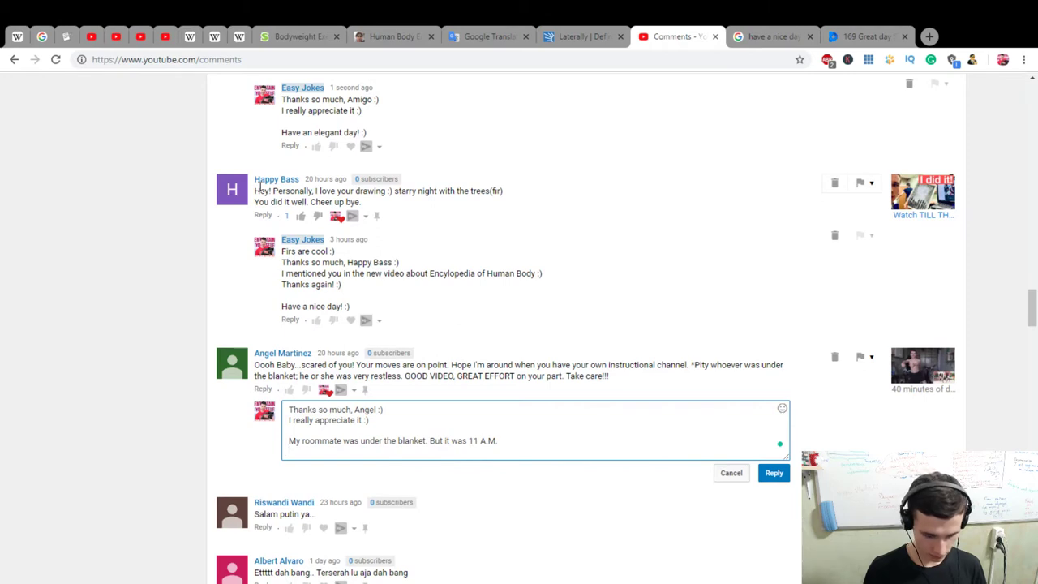
{"action": "type", "text": "He "}
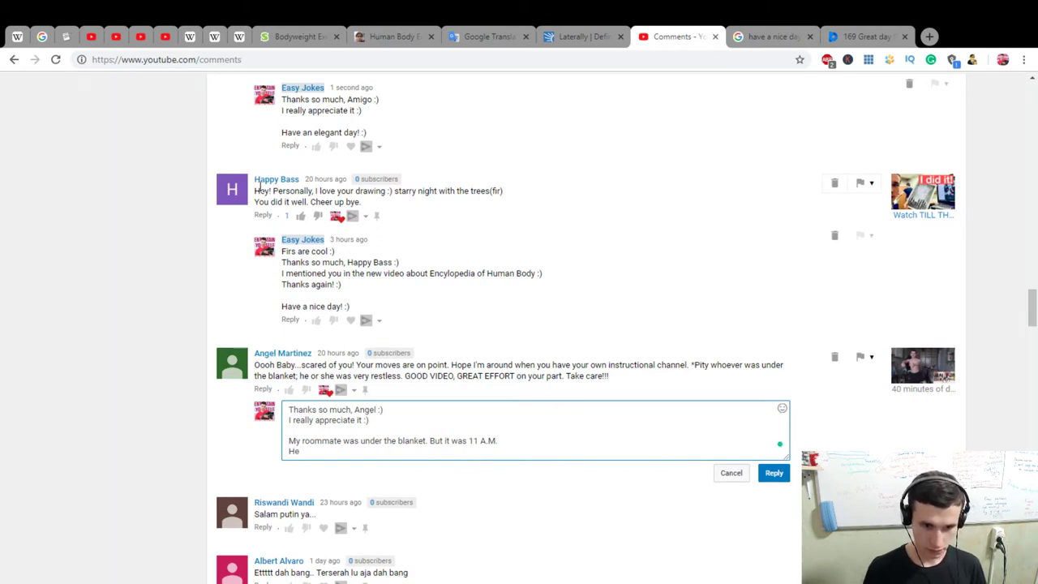
{"action": "type", "text": "are sleeping so much :)"}
{"action": "key", "text": "Return"}
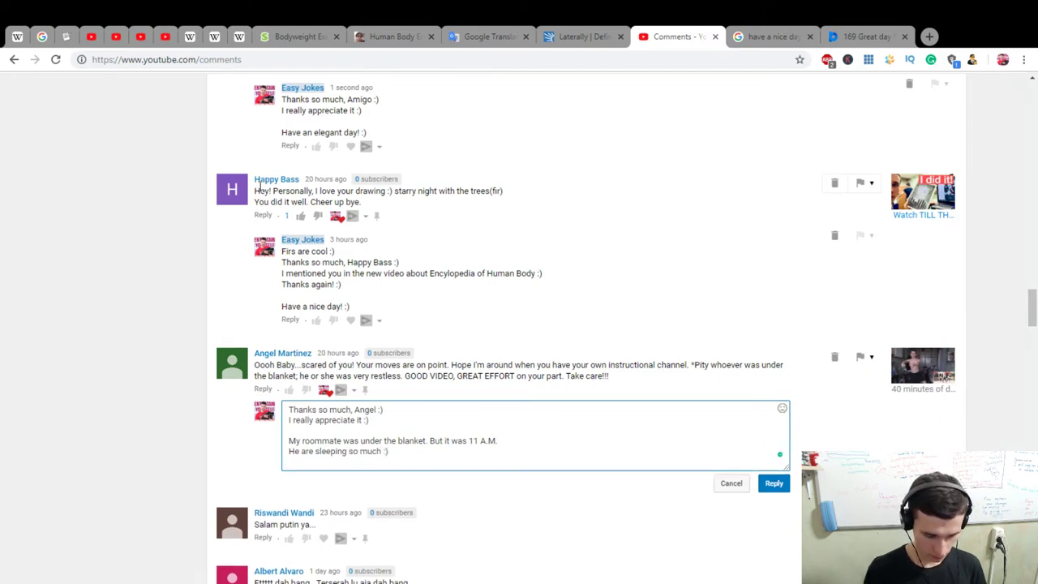
{"action": "key", "text": "Return"}
{"action": "type", "text": "I don't want"}
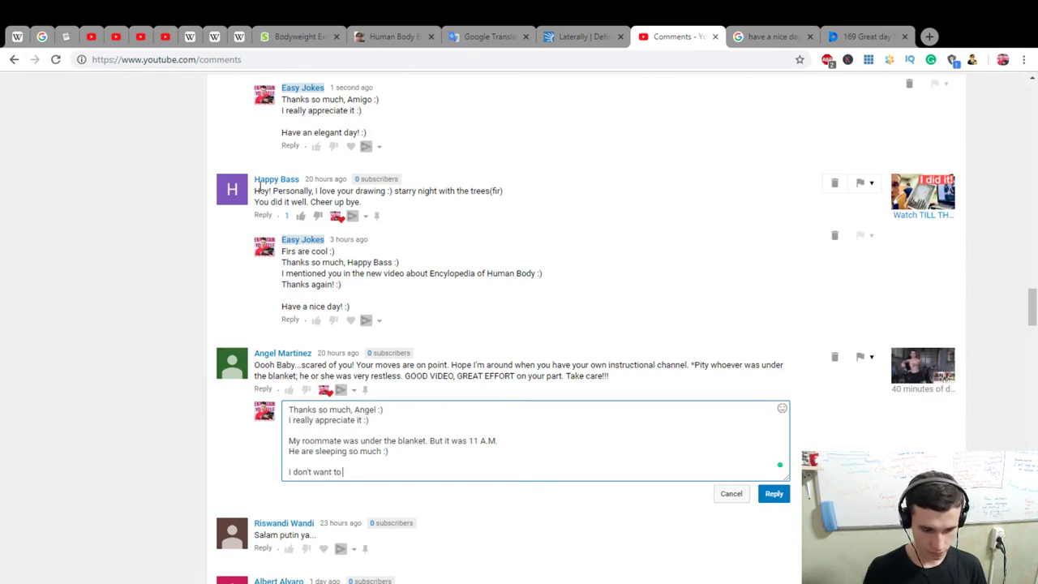
{"action": "type", "text": "to disturb"}
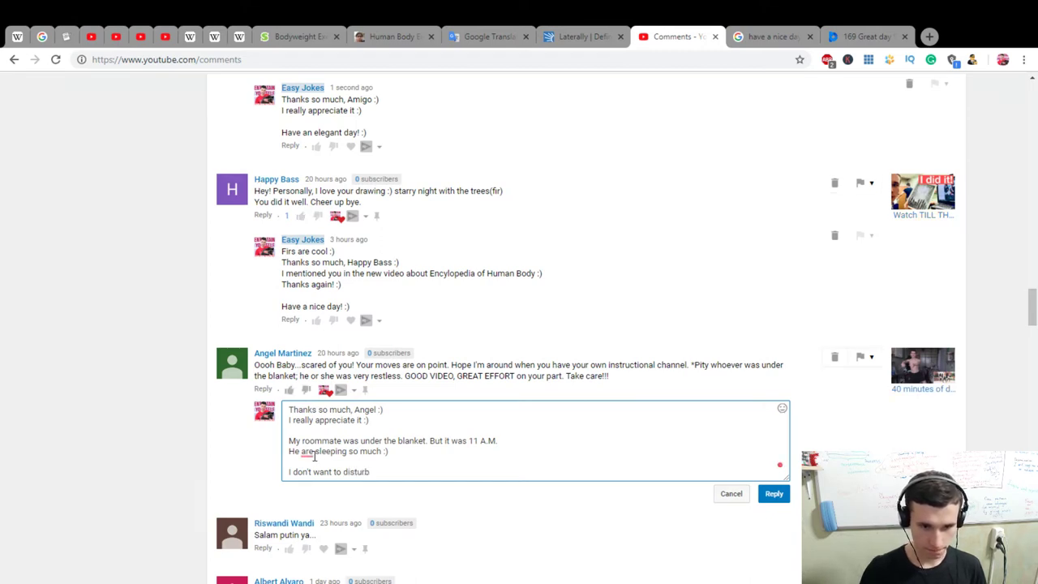
Fix 'He are' to 'He is', finish 'disturb him :)', and add the 'want to improve yourself more :)' line
{"action": "mouse_move", "coordinate": [305, 456]}
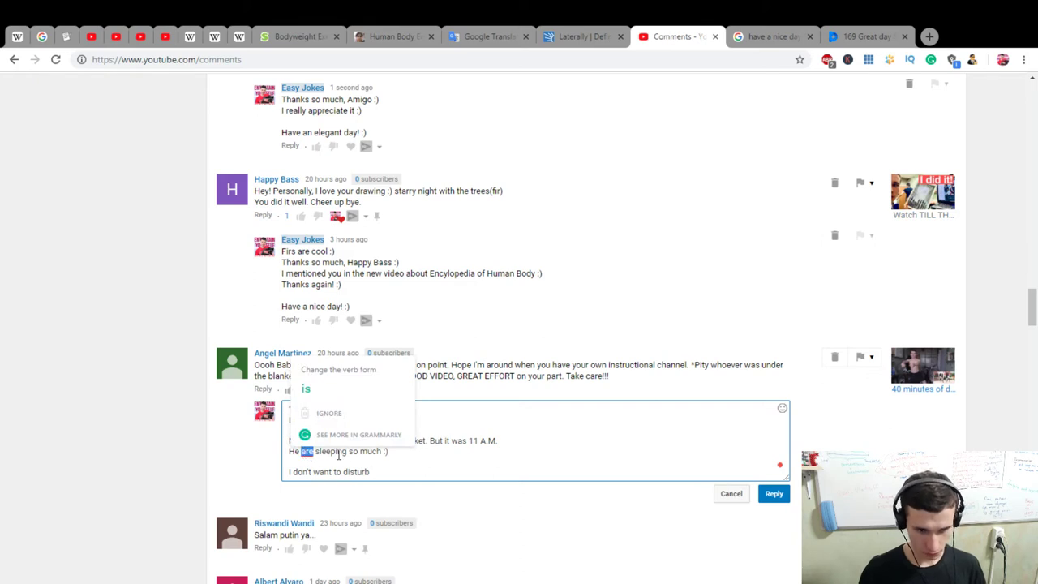
{"action": "left_click", "coordinate": [306, 389]}
{"action": "type", "text": "rb him :)"}
{"action": "key", "text": "Return"}
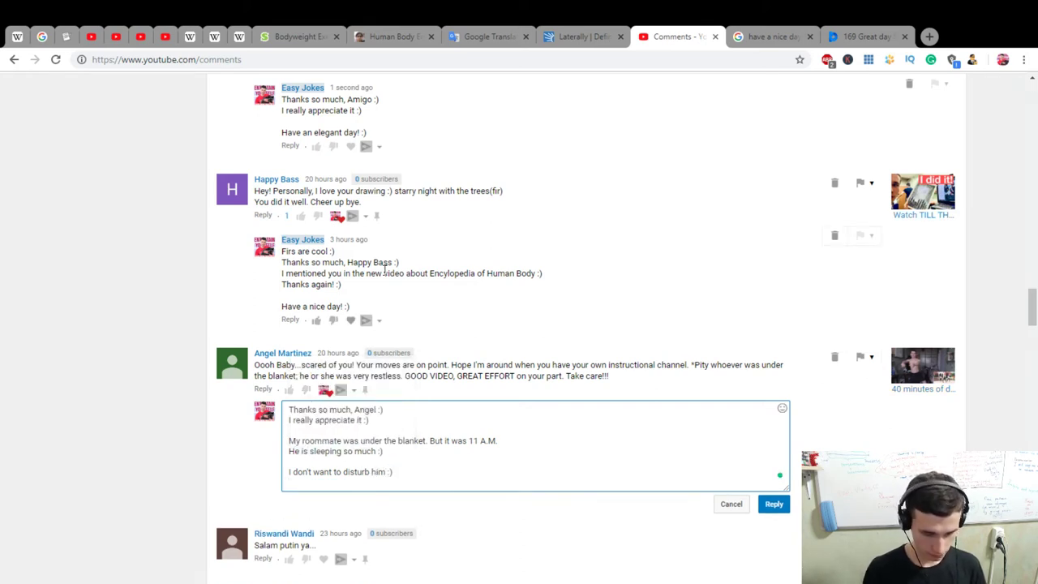
{"action": "type", "text": "But I"}
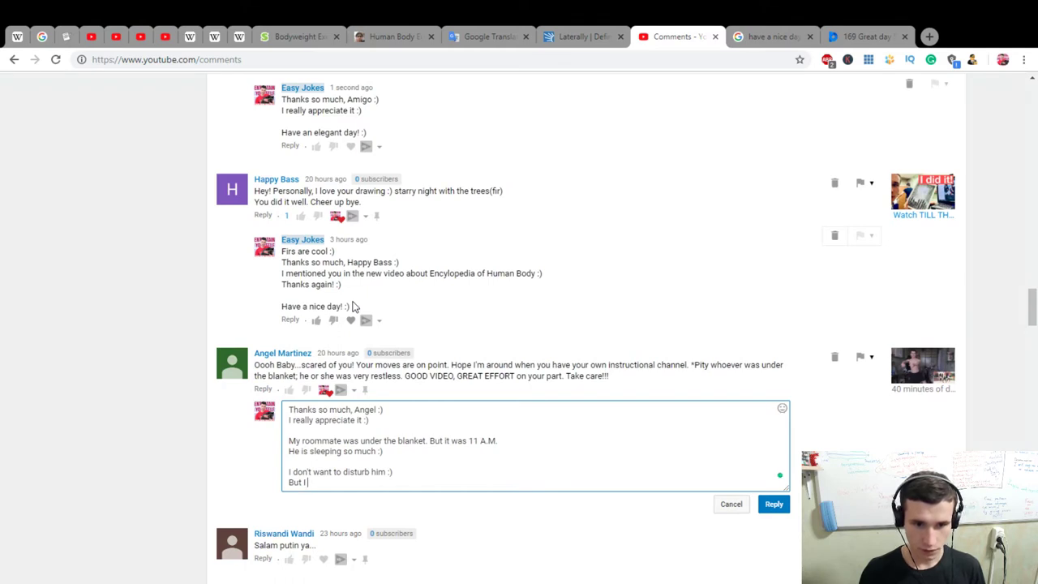
{"action": "type", "text": "want to improve"}
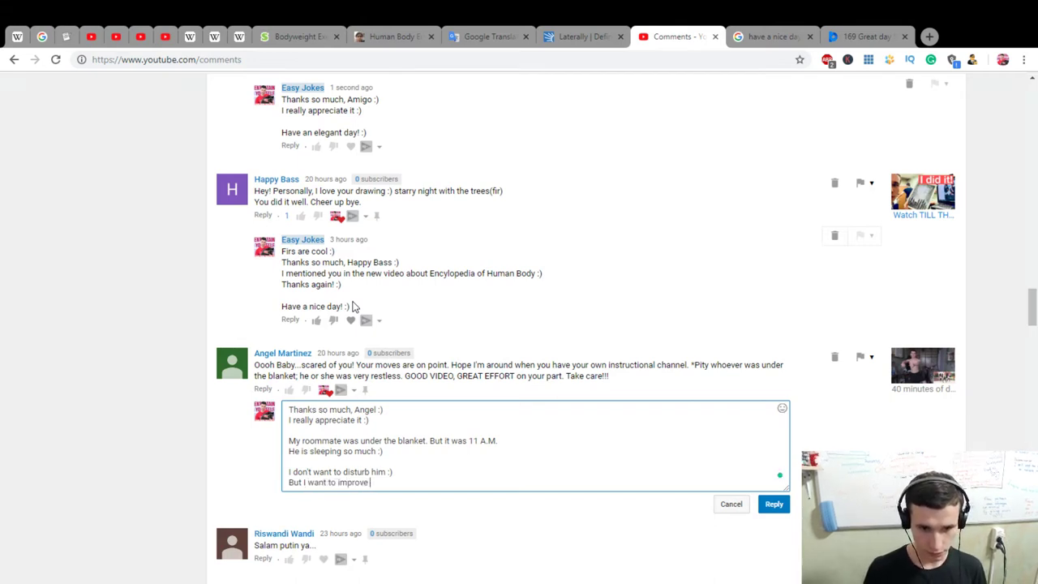
{"action": "type", "text": " yourself"}
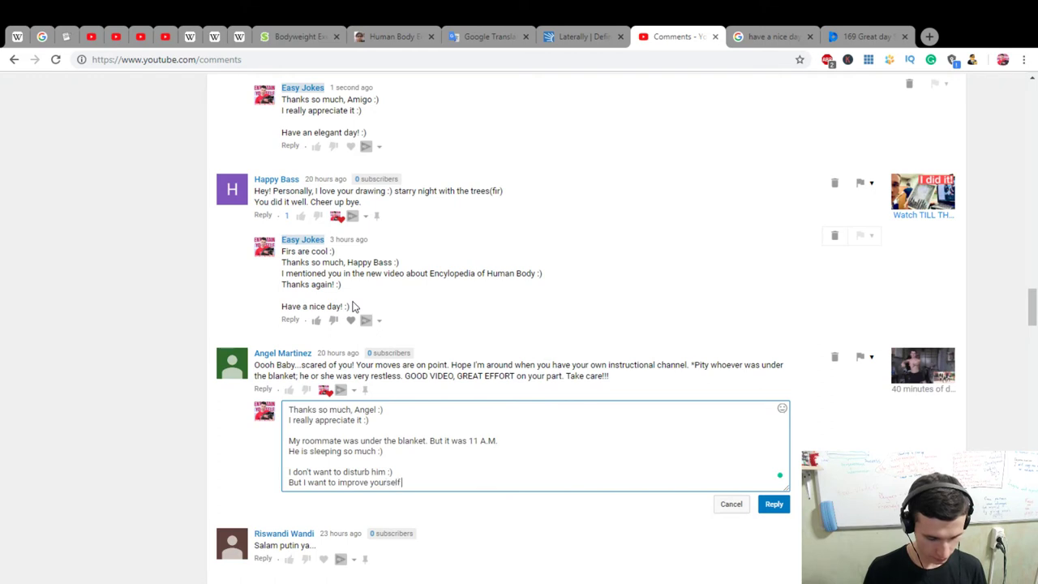
{"action": "type", "text": " more :)"}
{"action": "key", "text": "Return"}
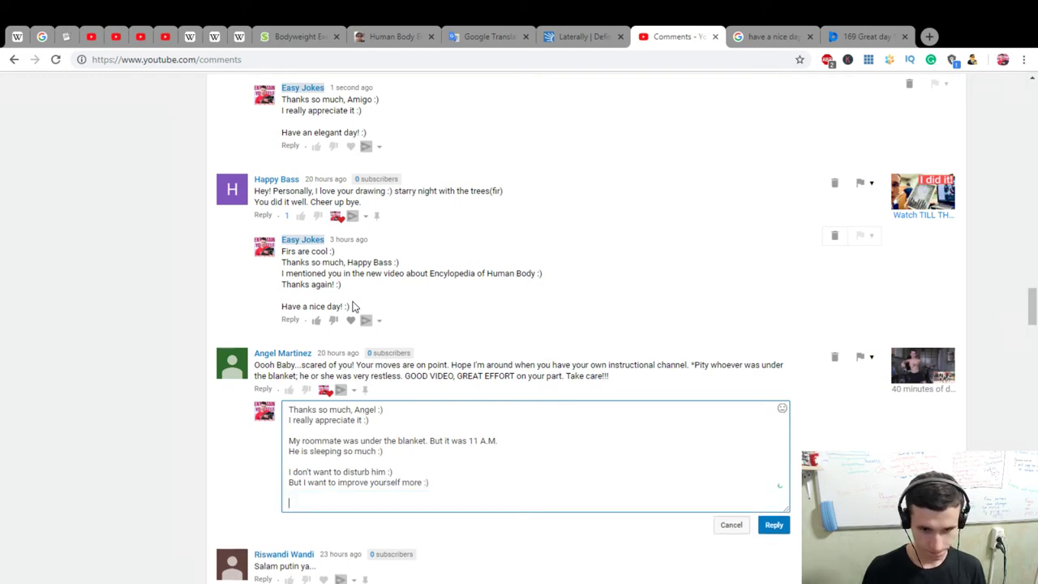
Close with 'Thanks so much again :)' and 'Have a beautiful and splendid day! :)', then post
{"action": "type", "text": "Thanks so"}
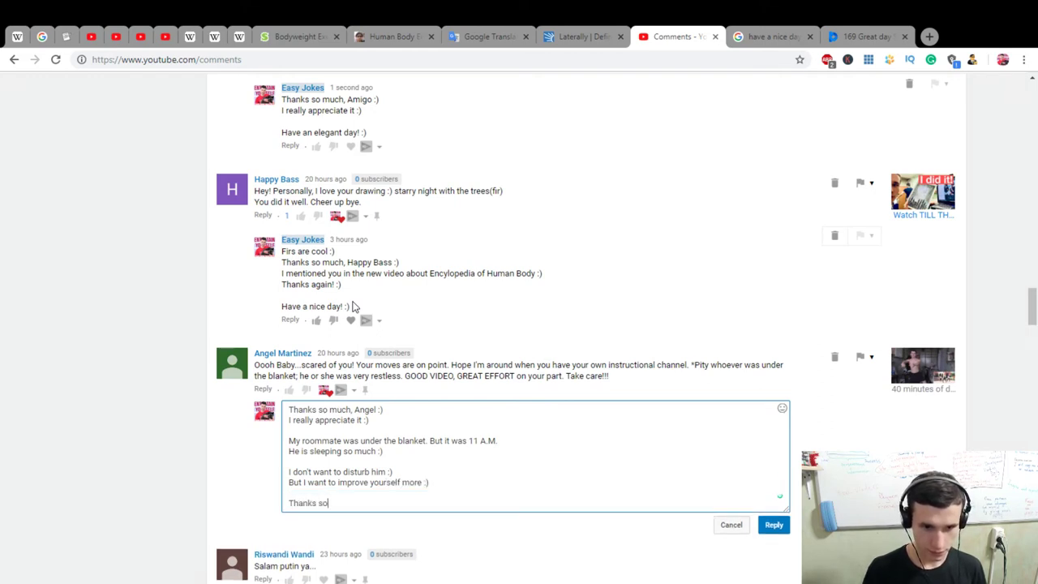
{"action": "type", "text": " much"}
{"action": "key", "text": "BackSpace"}
{"action": "key", "text": "BackSpace"}
{"action": "type", "text": "again :)"}
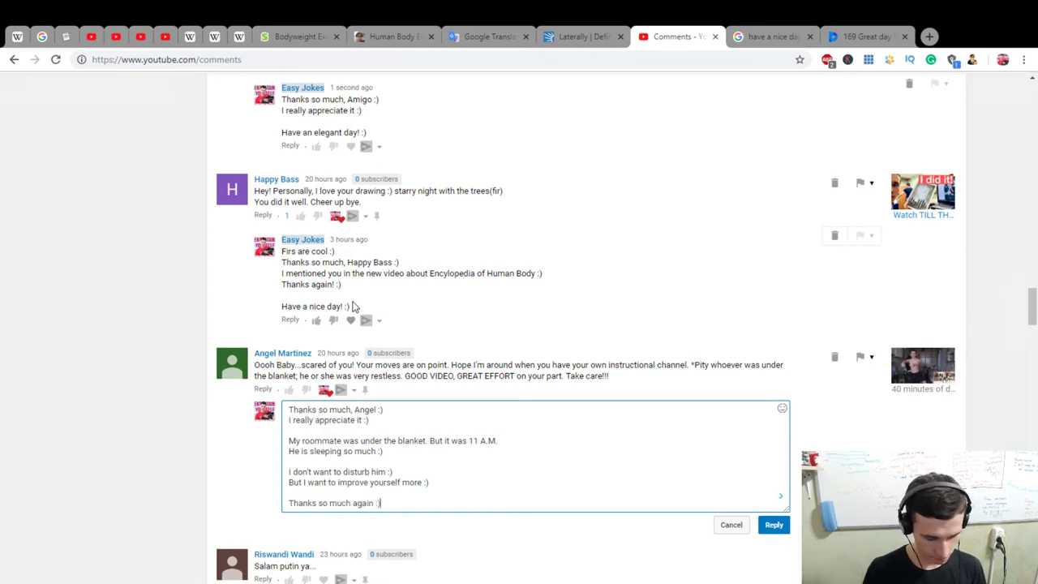
{"action": "key", "text": "Return"}
{"action": "type", "text": "Have a"}
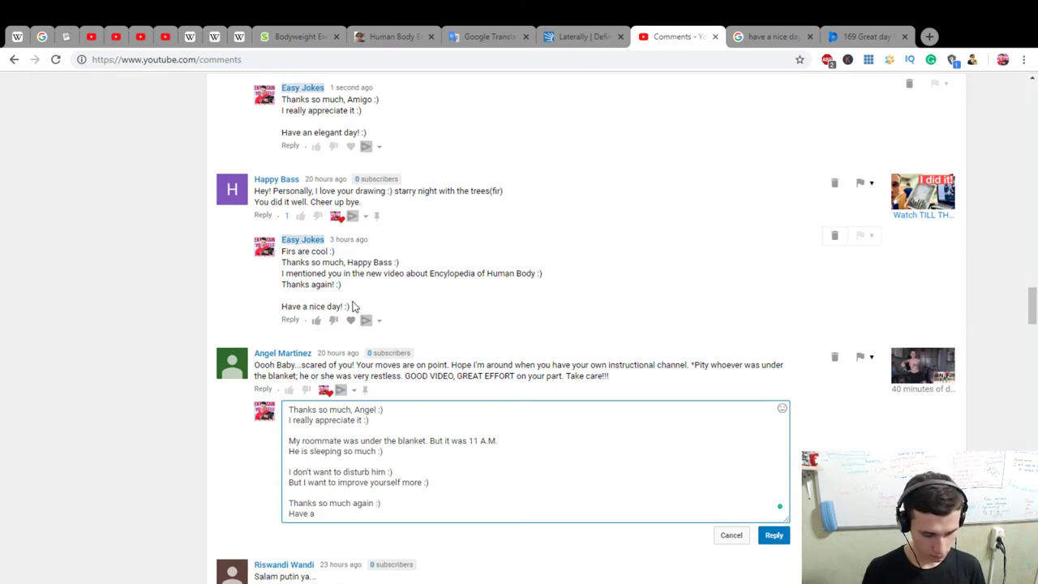
{"action": "type", "text": " beautifu"}
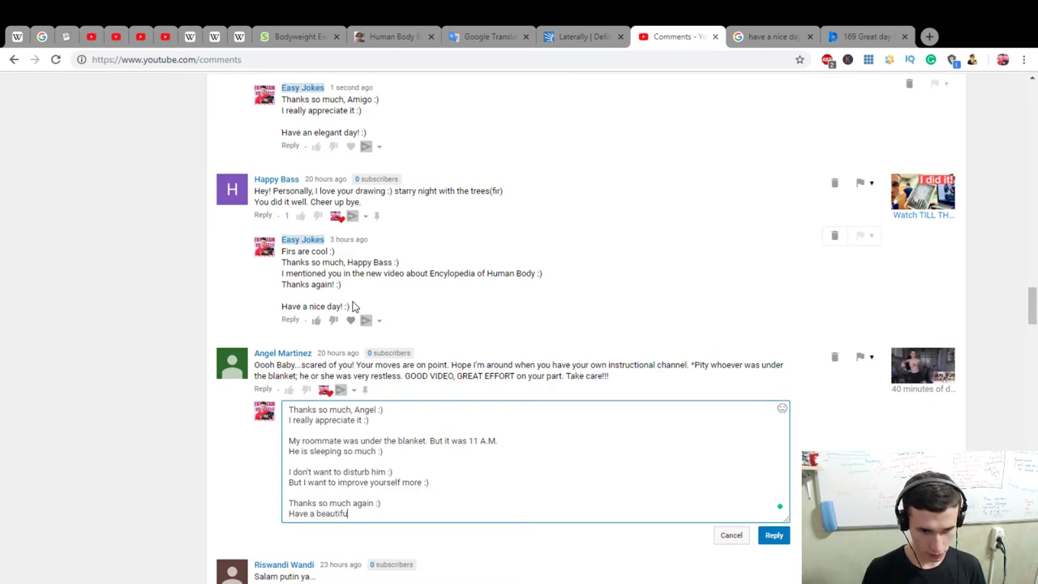
{"action": "type", "text": "l day!"}
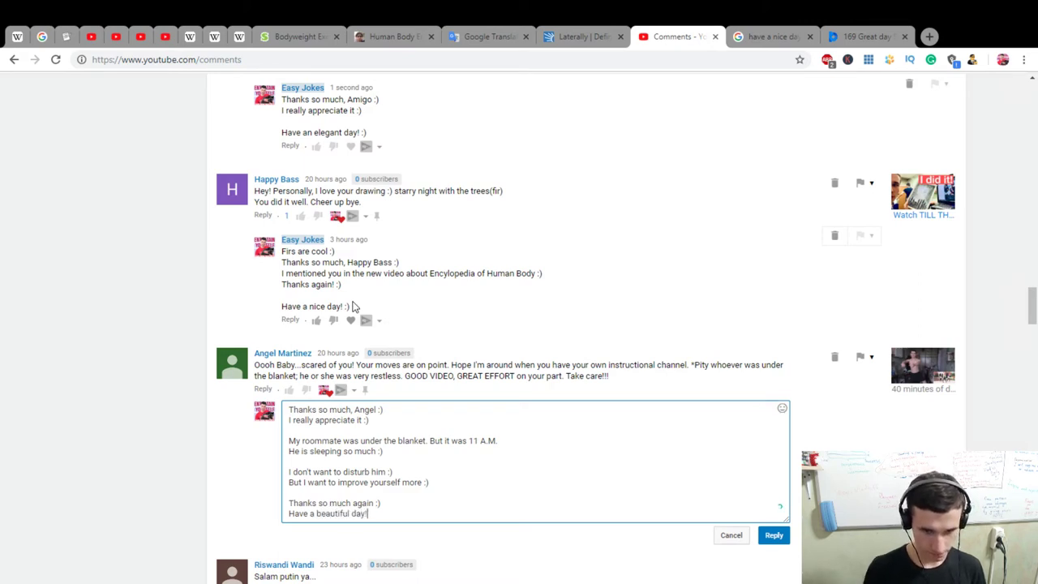
{"action": "key", "text": "BackSpace"}
{"action": "key", "text": "BackSpace"}
{"action": "key", "text": "BackSpace"}
{"action": "key", "text": "BackSpace"}
{"action": "type", "text": "and splendid day! :)"}
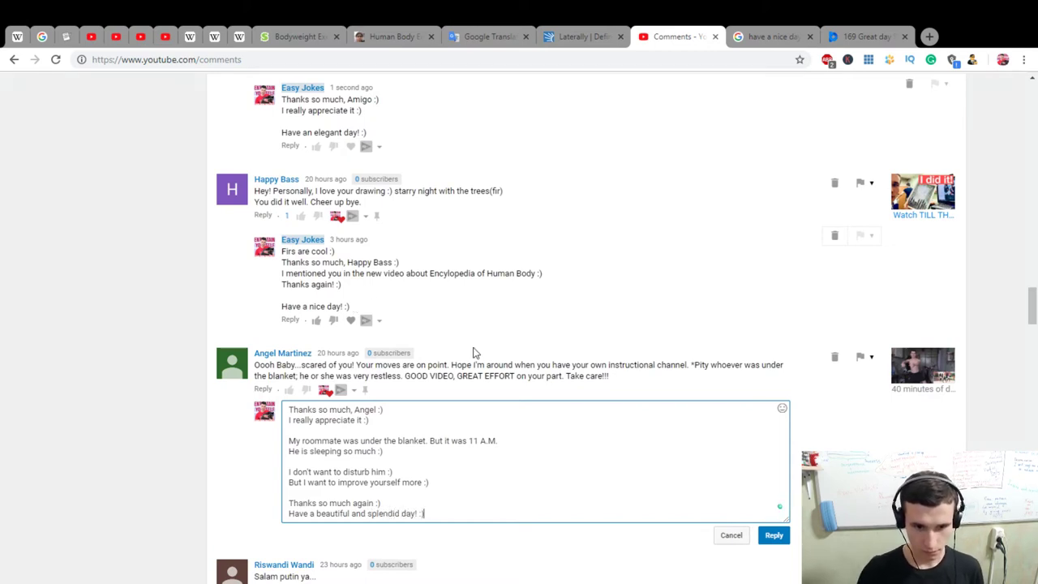
{"action": "left_click", "coordinate": [774, 535]}
Heart the 'Salam putin ya...' comment and type a named thank-you ending 'Have a splendid day! :)'
{"action": "scroll", "coordinate": [590, 484], "scroll_direction": "down", "scroll_amount": 3}
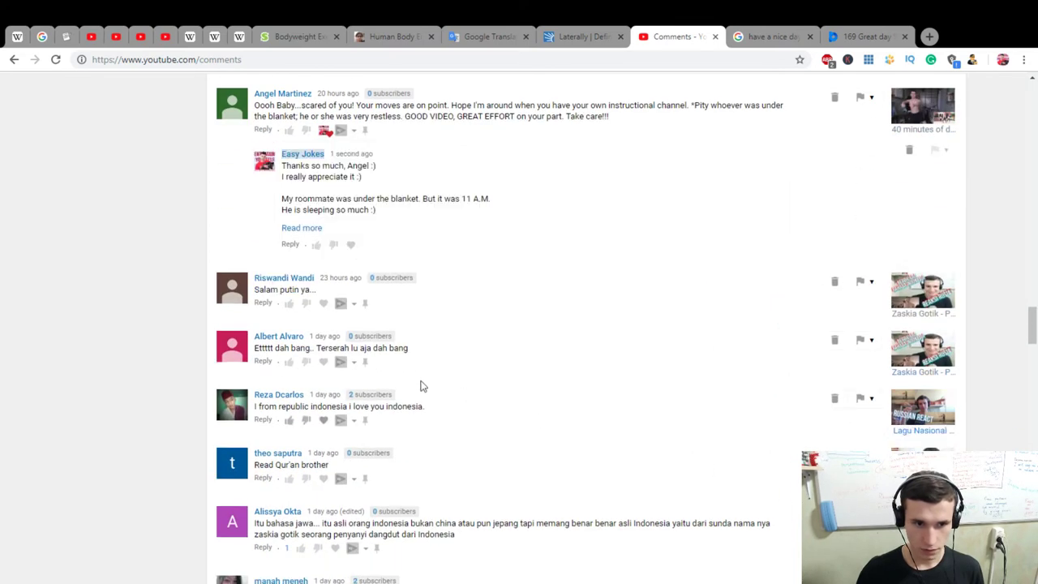
{"action": "left_click", "coordinate": [325, 304]}
{"action": "left_click", "coordinate": [263, 302]}
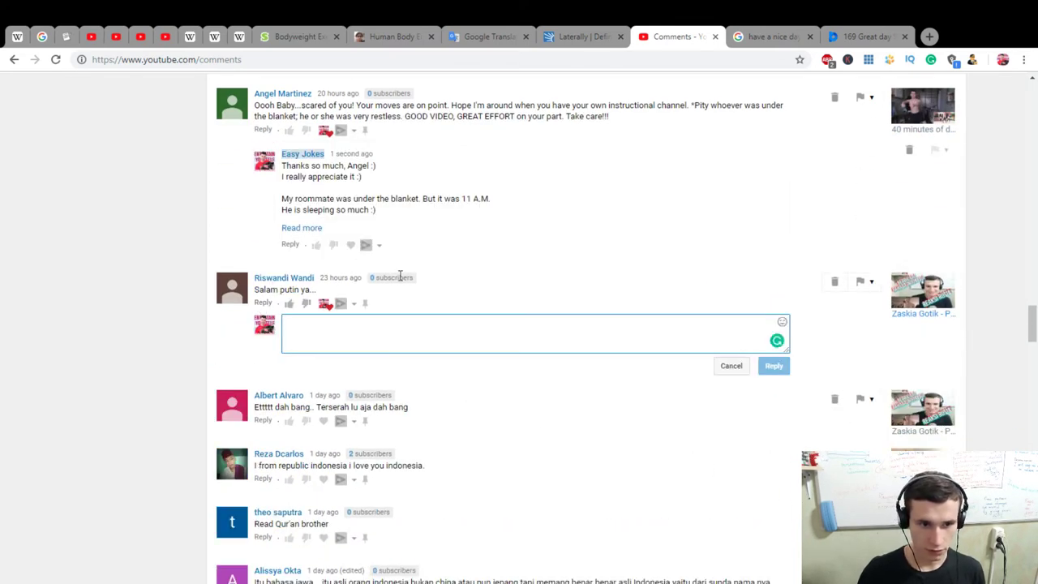
{"action": "type", "text": "Ris"}
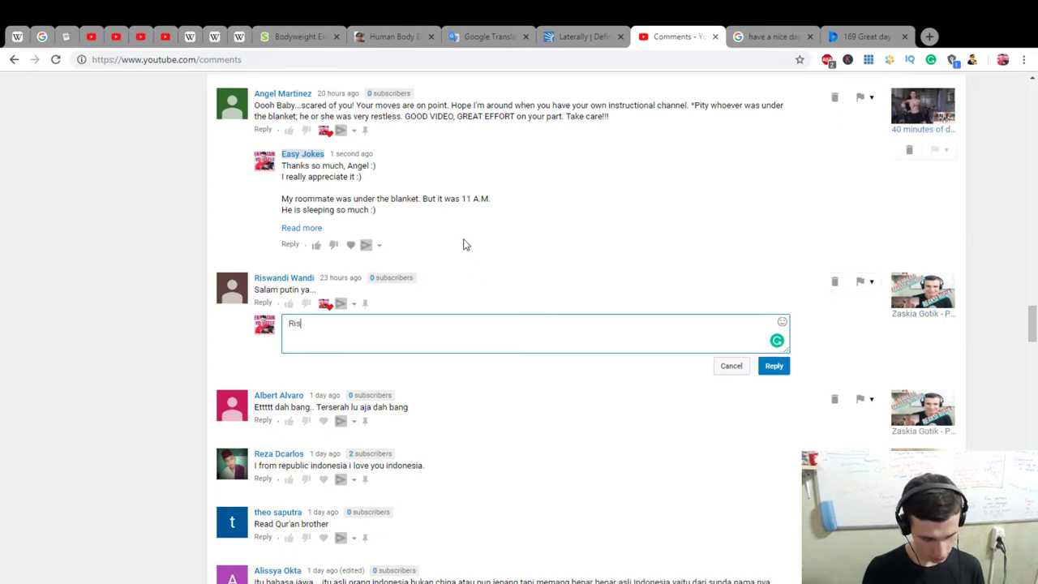
{"action": "type", "text": "wandi, thanks so much! :) "}
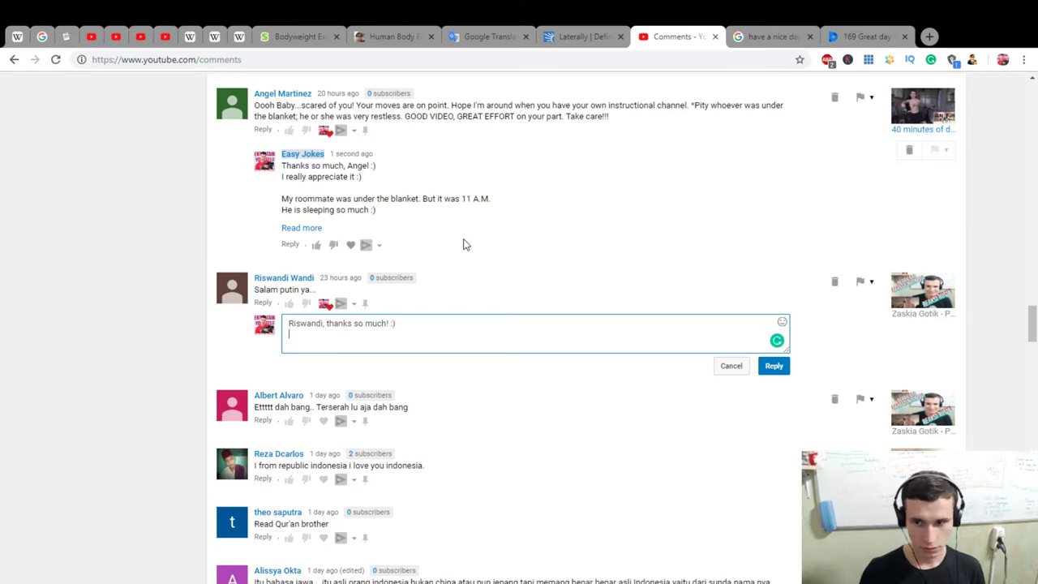
{"action": "type", "text": "Have a "}
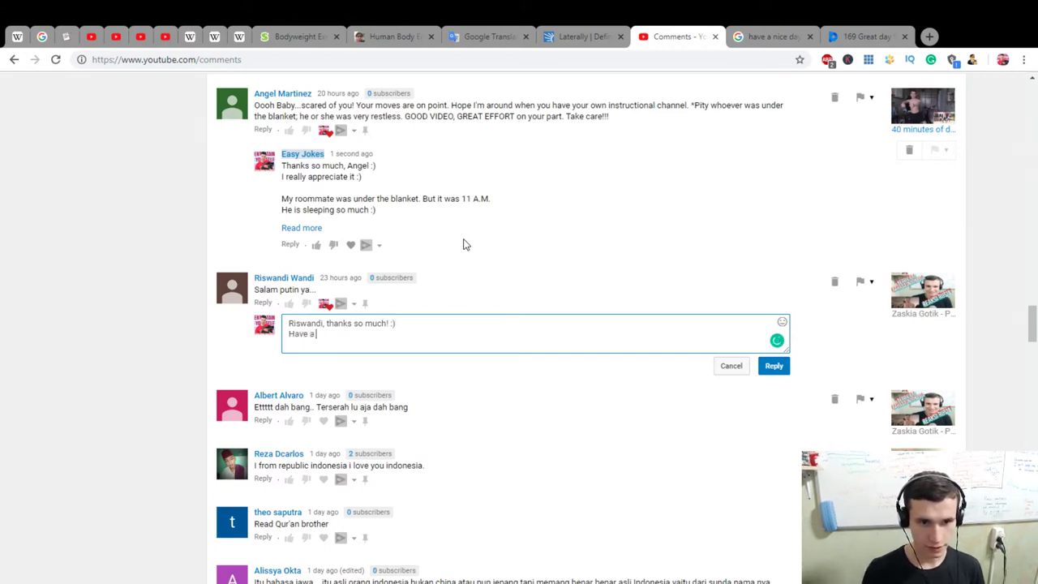
{"action": "type", "text": "splendid day! :)"}
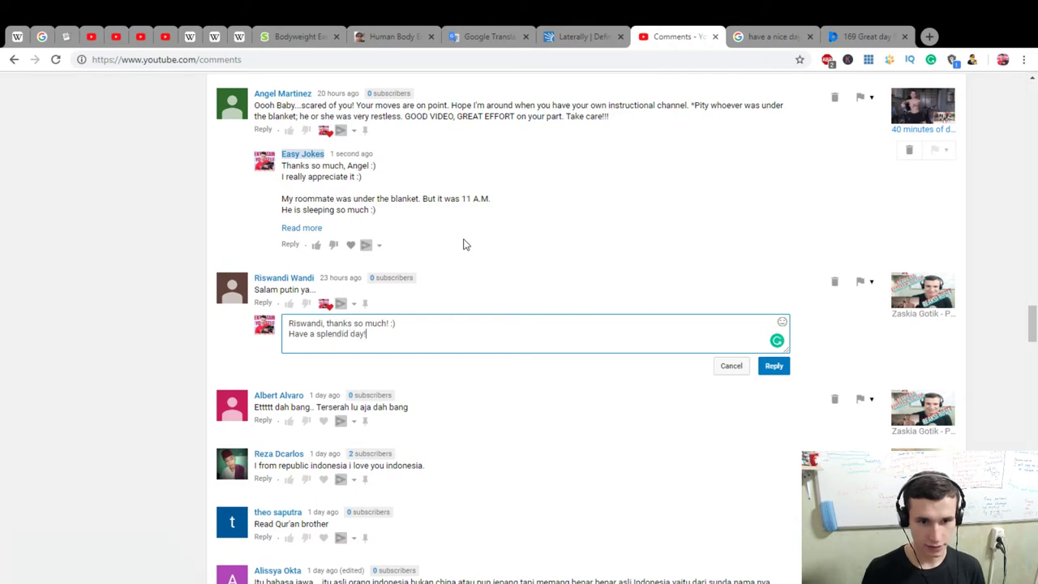
Post the splendid-day reply and pick out 'terrific day' among Power Thesaurus synonyms for great day
{"action": "left_click", "coordinate": [776, 366]}
{"action": "left_click", "coordinate": [856, 36]}
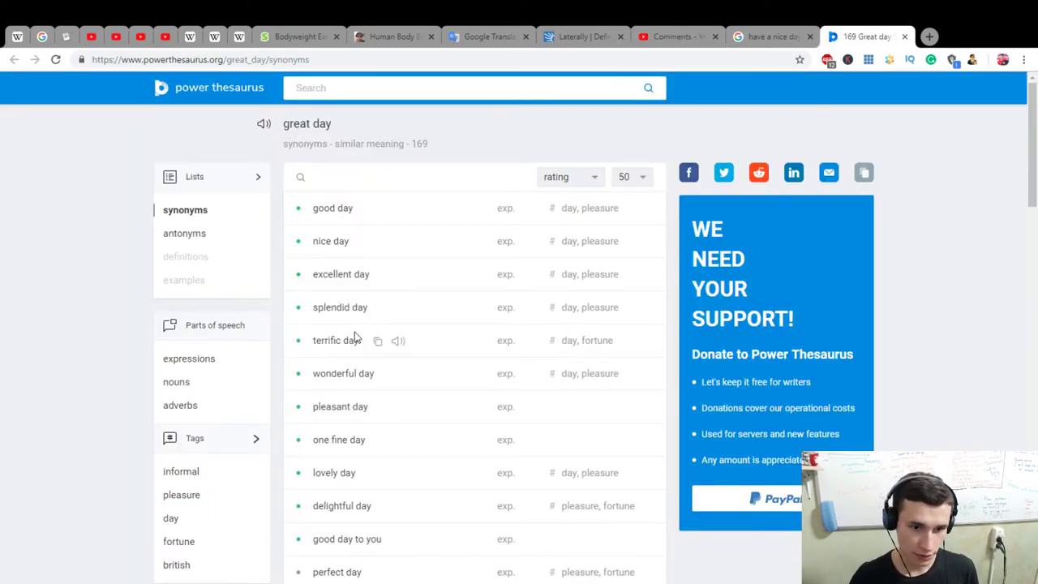
{"action": "left_click_drag", "start_coordinate": [366, 346], "coordinate": [313, 348]}
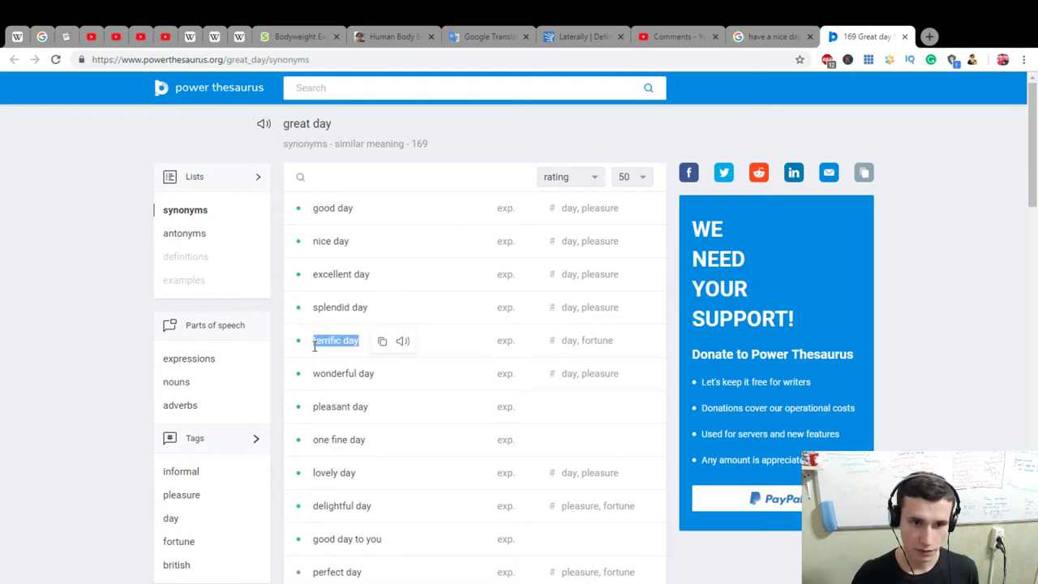
{"action": "left_click", "coordinate": [314, 349]}
Check 'terrific' in Google Translate, then return to the YouTube comments page
{"action": "left_click", "coordinate": [485, 36]}
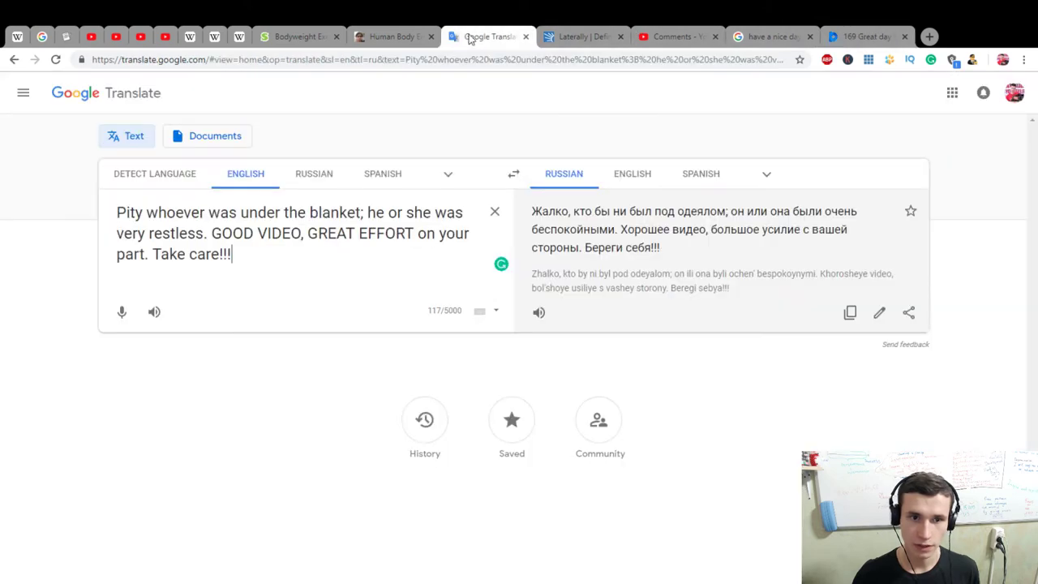
{"action": "key", "text": "ctrl+a"}
{"action": "type", "text": "terrific"}
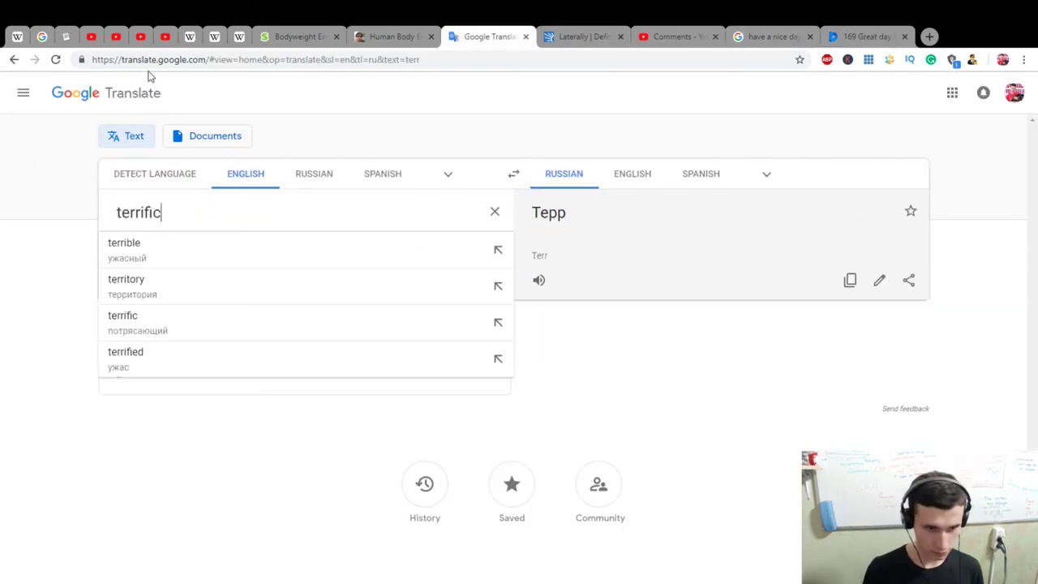
{"action": "left_click", "coordinate": [387, 36]}
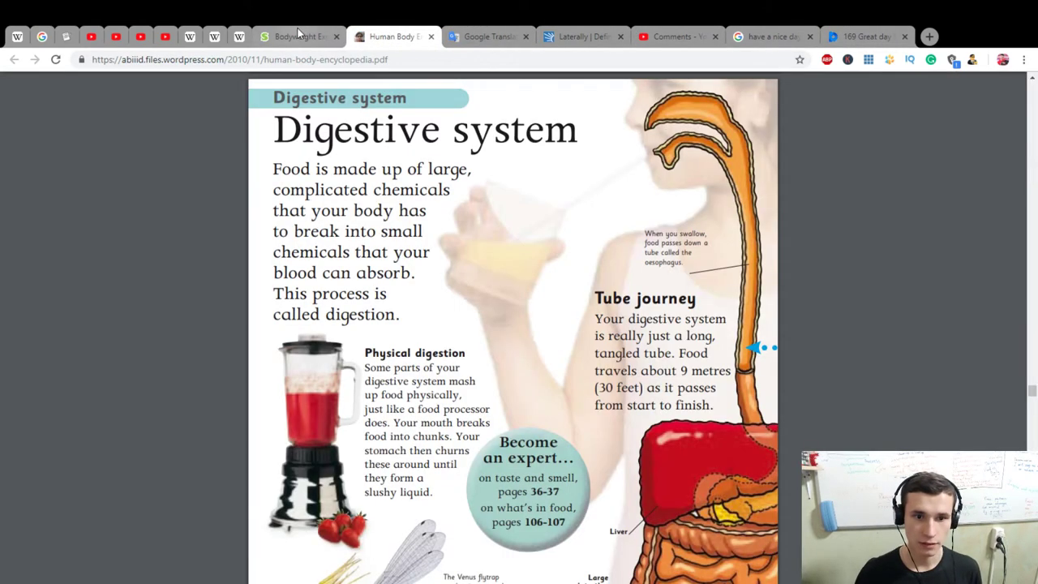
{"action": "left_click", "coordinate": [297, 36]}
{"action": "left_click", "coordinate": [606, 36]}
{"action": "left_click", "coordinate": [670, 33]}
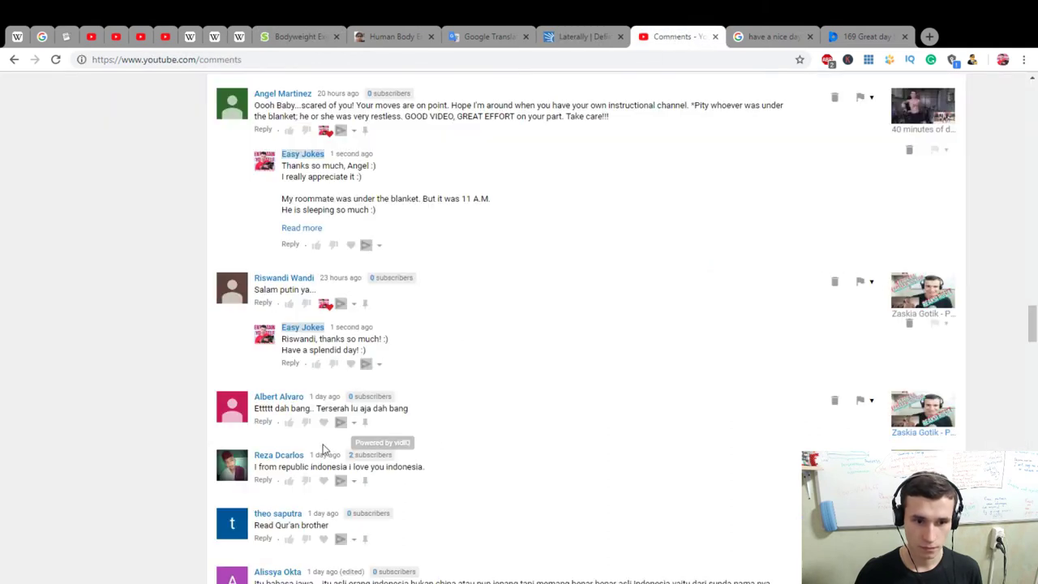
Reply to 'Ettttt dah bang' with thanks, 'Have a terrific day! :)' and 'By the way, how are you?', then post
{"action": "left_click", "coordinate": [264, 422]}
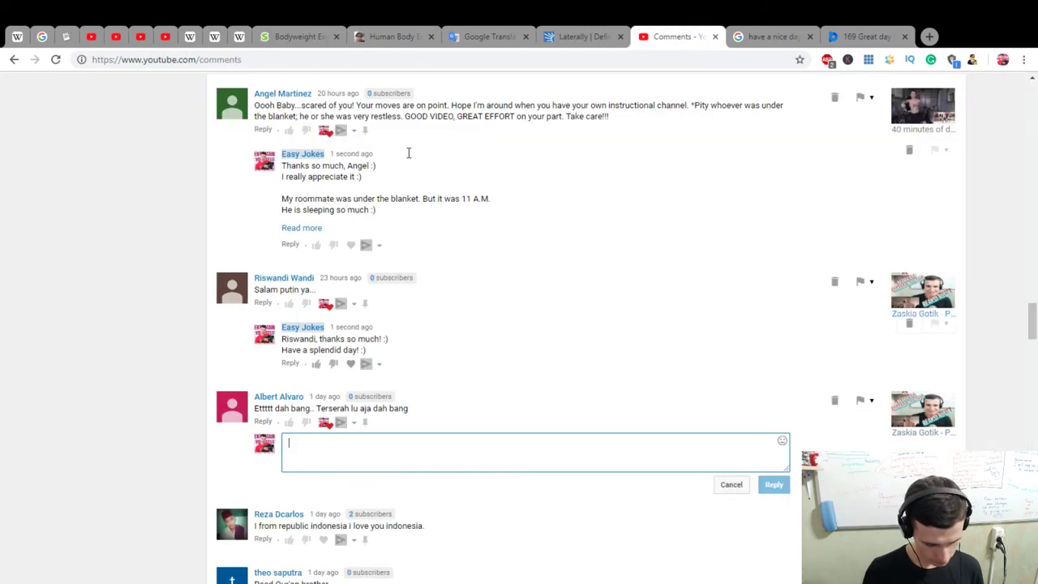
{"action": "type", "text": "Albert, th"}
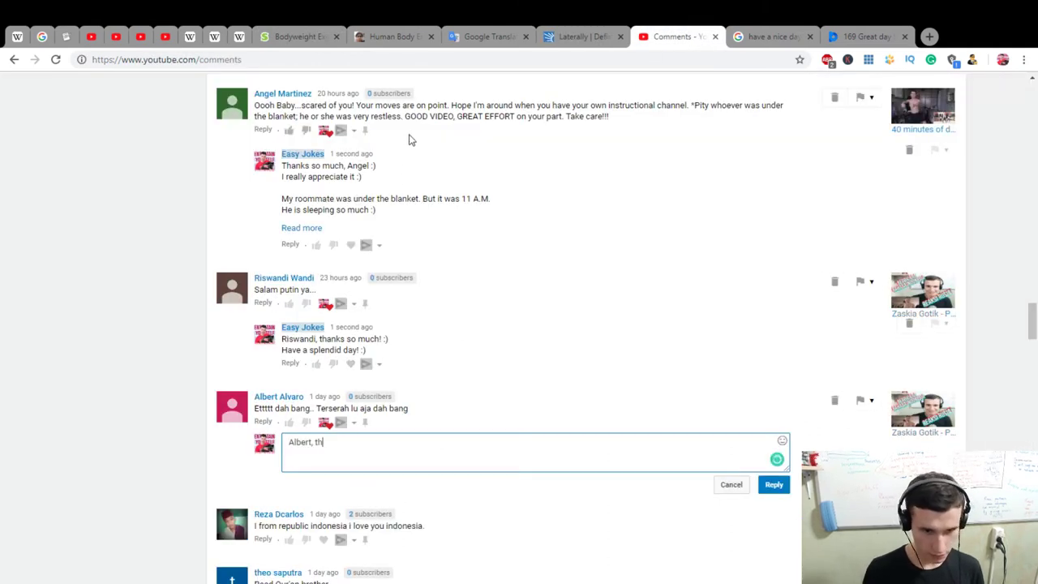
{"action": "type", "text": "anks so much! :)"}
{"action": "key", "text": "Return"}
{"action": "type", "text": "Have a terrific day! :)"}
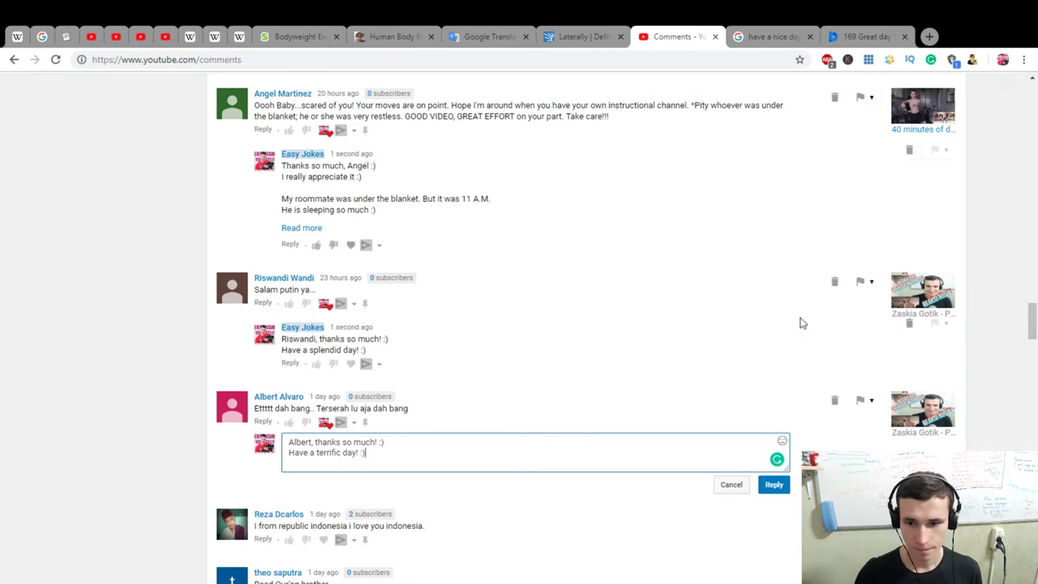
{"action": "key", "text": "Return"}
{"action": "key", "text": "Return"}
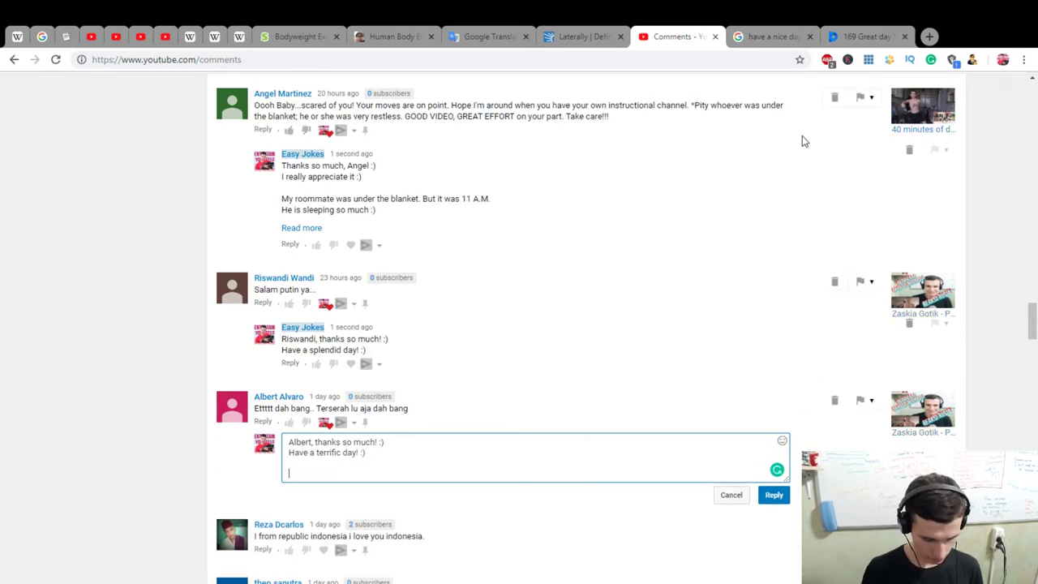
{"action": "type", "text": "You"}
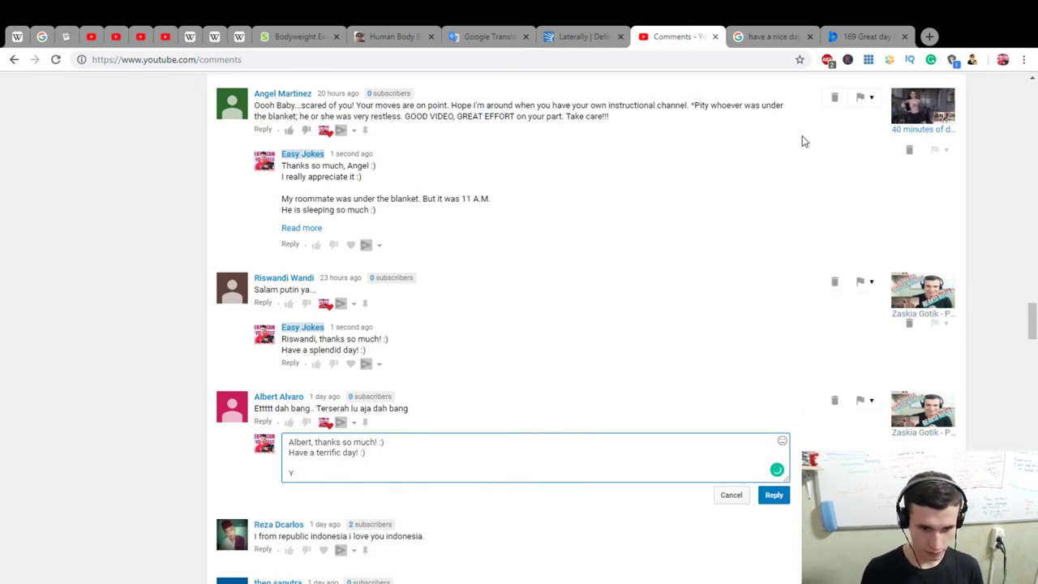
{"action": "key", "text": "BackSpace"}
{"action": "type", "text": "By the way"}
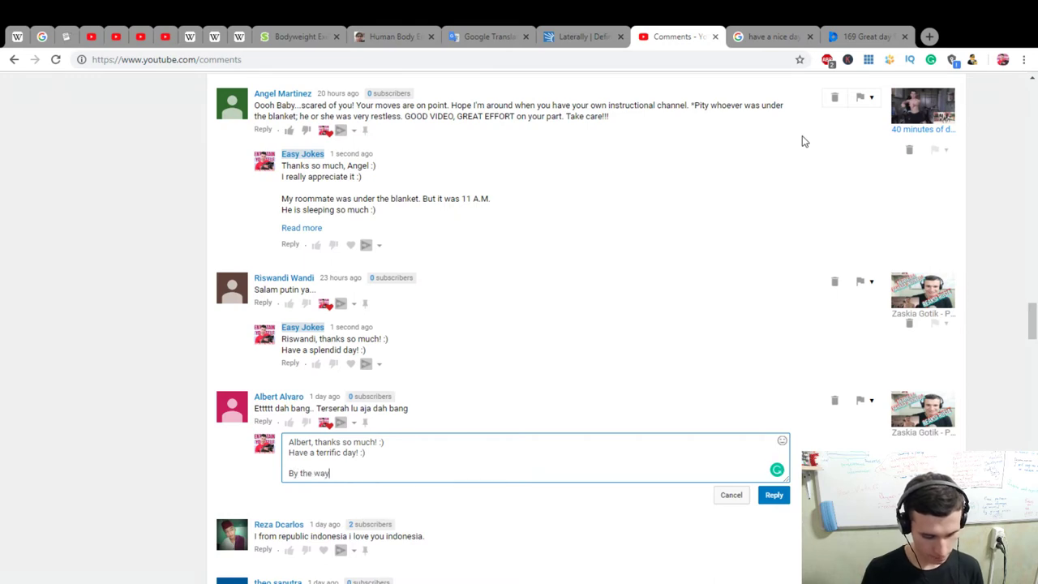
{"action": "type", "text": ", how are you? :)"}
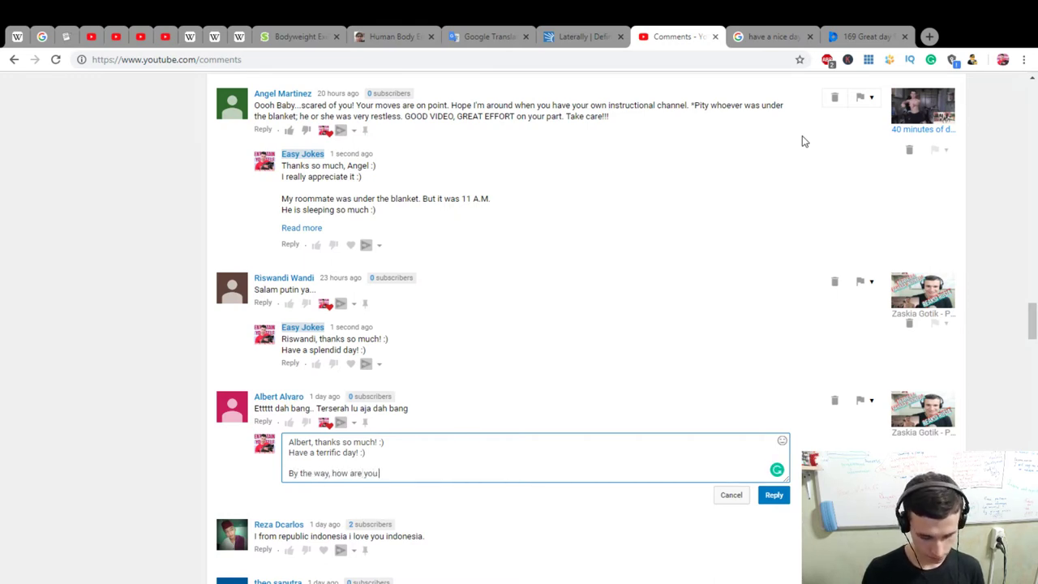
{"action": "left_click", "coordinate": [773, 494]}
{"action": "scroll", "coordinate": [478, 421], "scroll_direction": "down", "scroll_amount": 2}
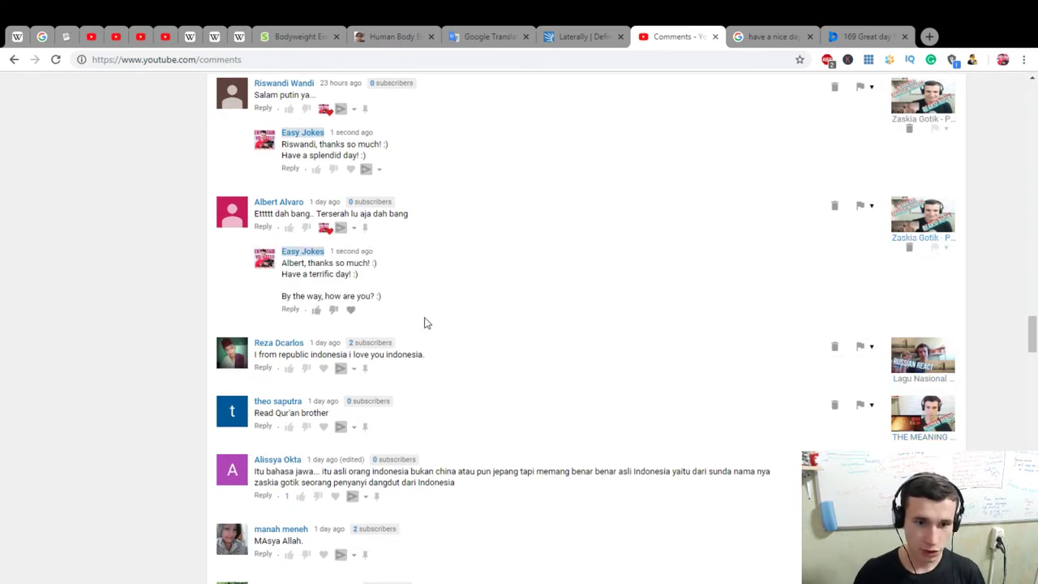
Heart the Indonesia comment and begin a reply with 'hallo teman :)' and 'Thanks so much for commenting'
{"action": "left_click", "coordinate": [324, 368]}
{"action": "left_click", "coordinate": [262, 368]}
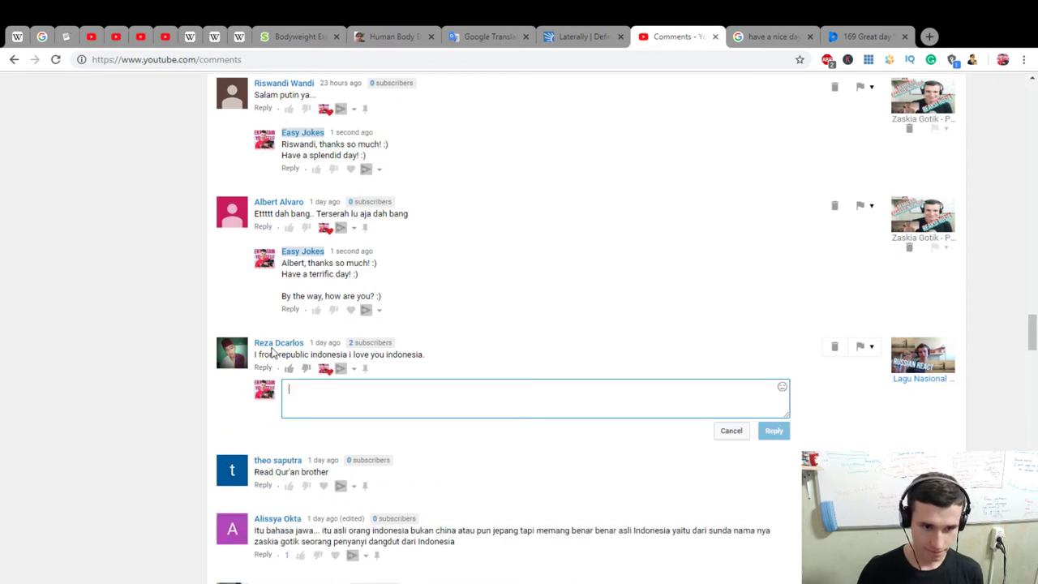
{"action": "type", "text": "Reza, hallo "}
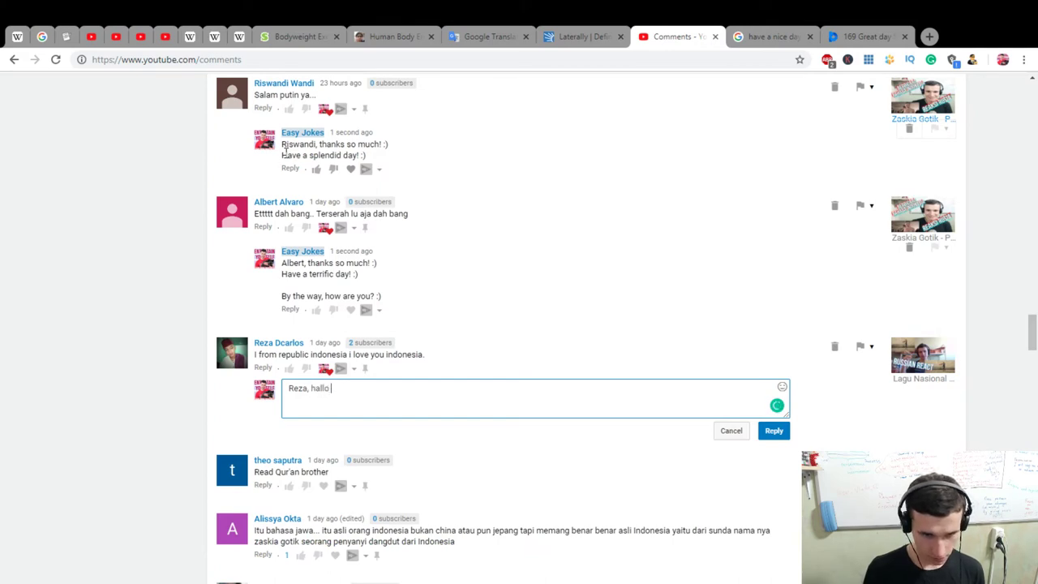
{"action": "type", "text": "teman :)"}
{"action": "key", "text": "Return"}
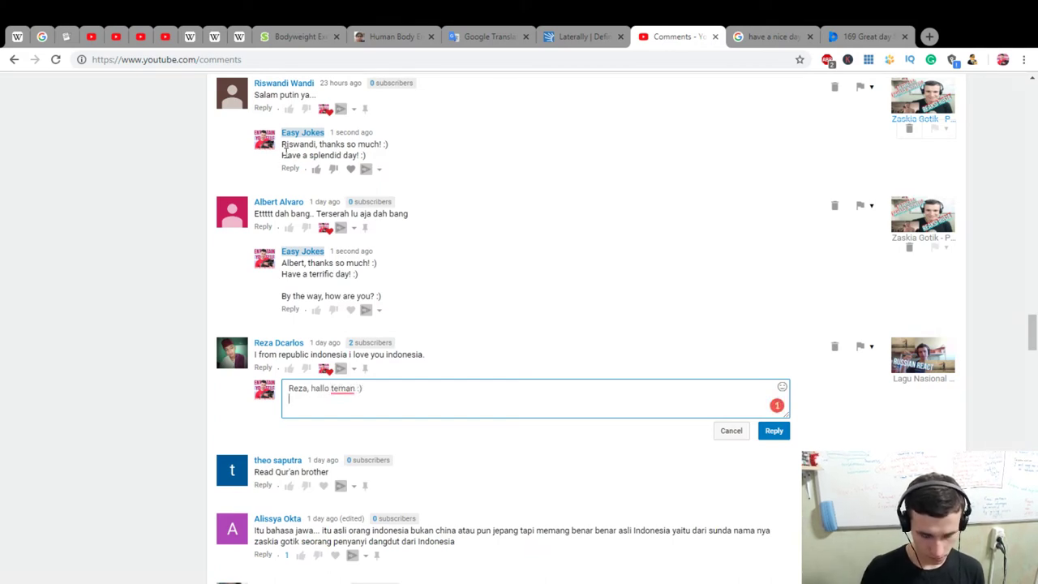
{"action": "type", "text": "Thanks so much"}
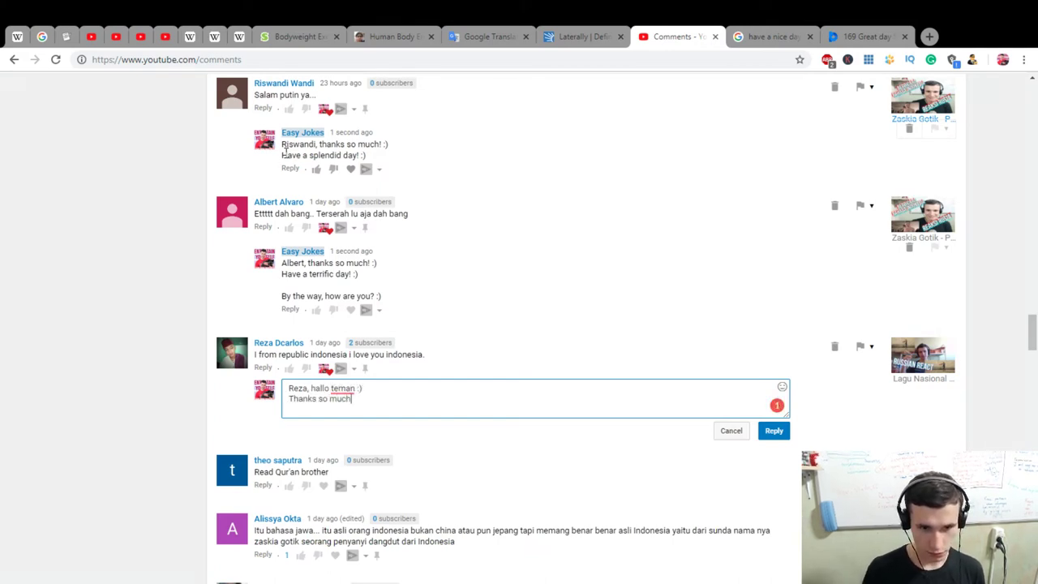
{"action": "type", "text": " for commenting :)"}
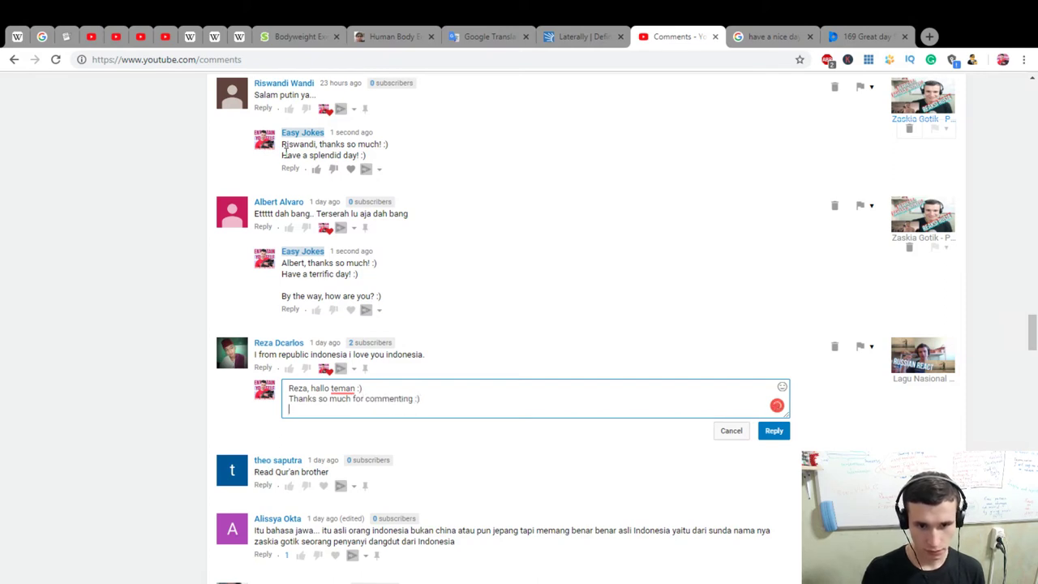
Add 'Have a terrific and splendid day!' and 'Terima kasih! :)', then post the reply
{"action": "key", "text": "Return"}
{"action": "type", "text": "Have a "}
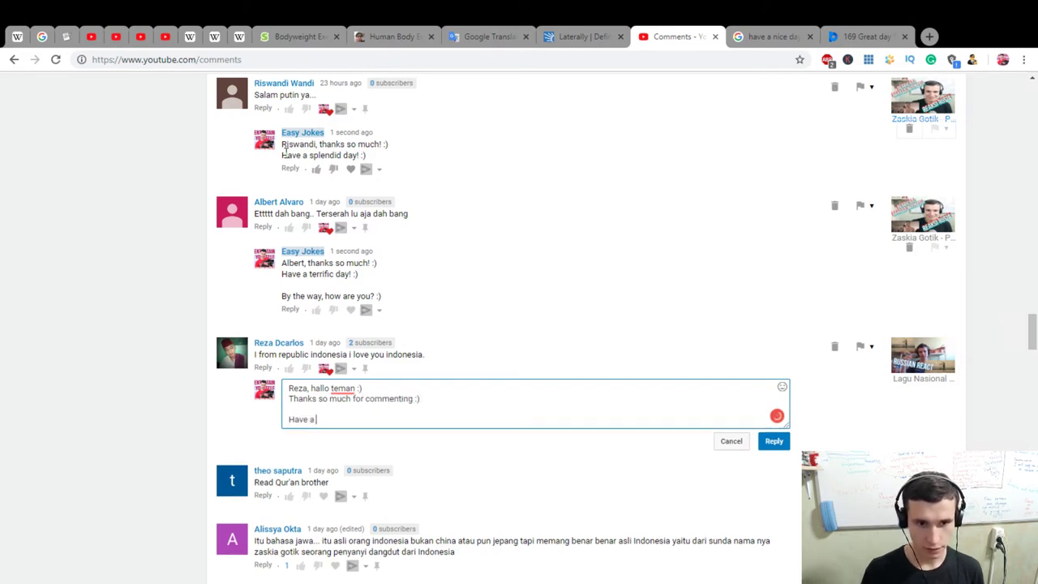
{"action": "type", "text": "terrific and"}
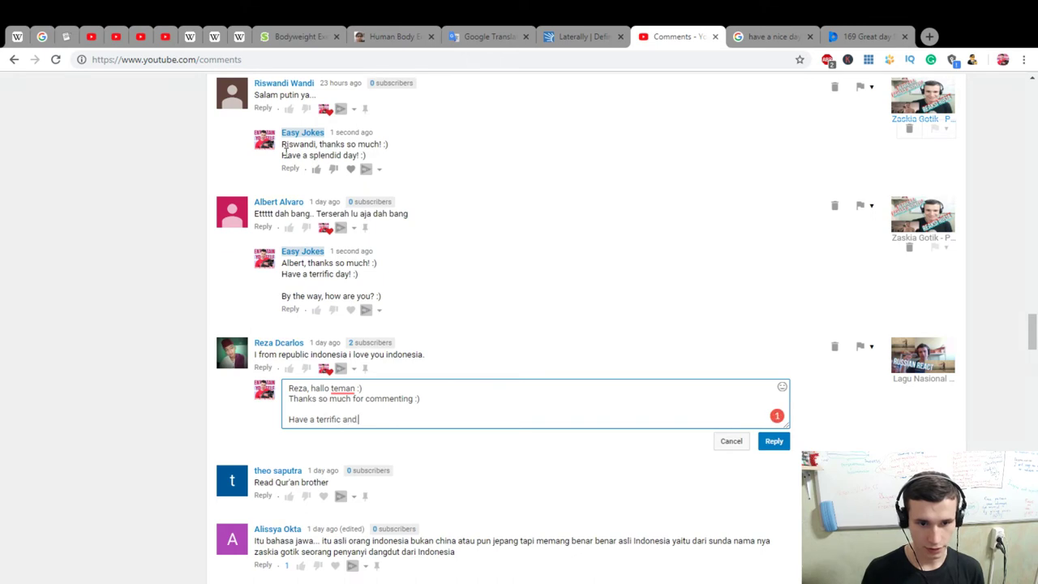
{"action": "type", "text": " splendid day! :)"}
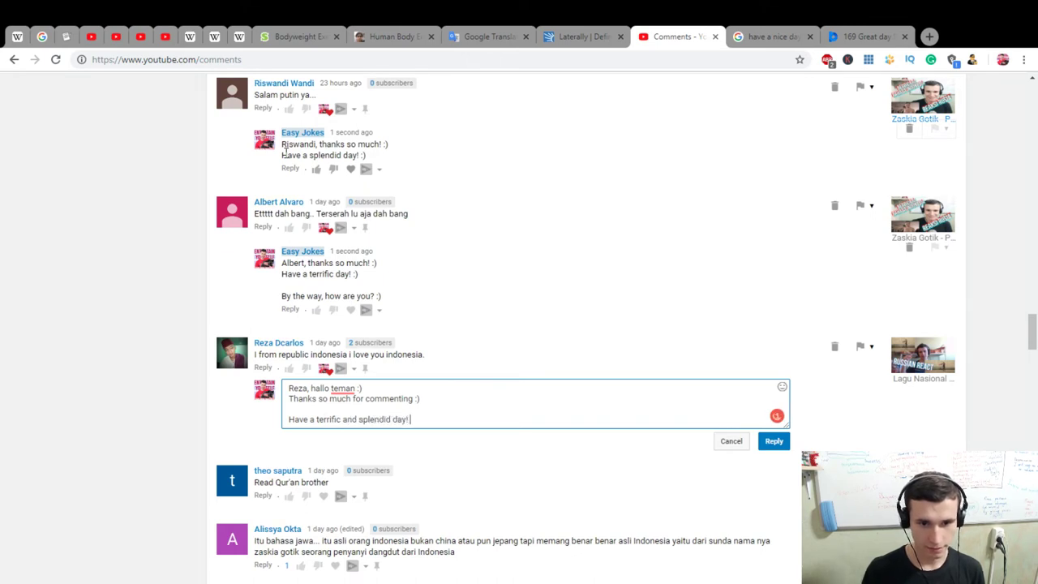
{"action": "key", "text": "BackSpace"}
{"action": "key", "text": "BackSpace"}
{"action": "key", "text": "Return"}
{"action": "type", "text": "T"}
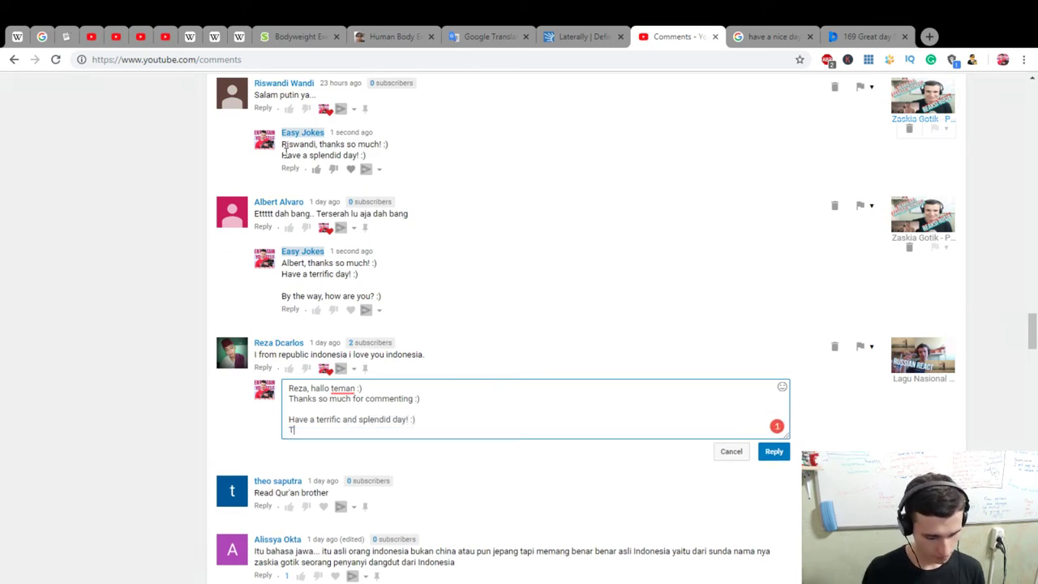
{"action": "type", "text": "erima kasih"}
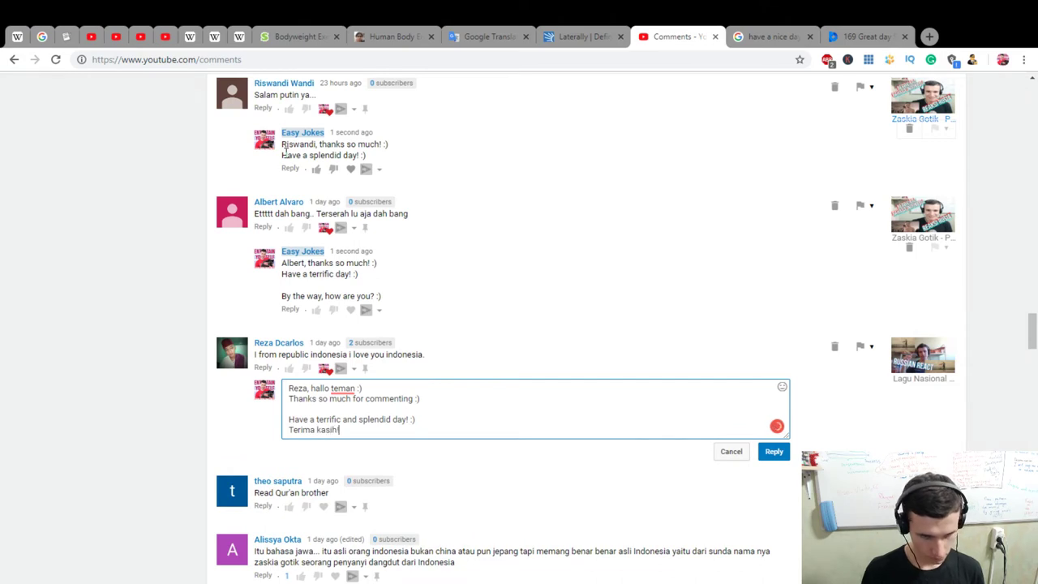
{"action": "type", "text": "! :)"}
{"action": "left_click", "coordinate": [774, 452]}
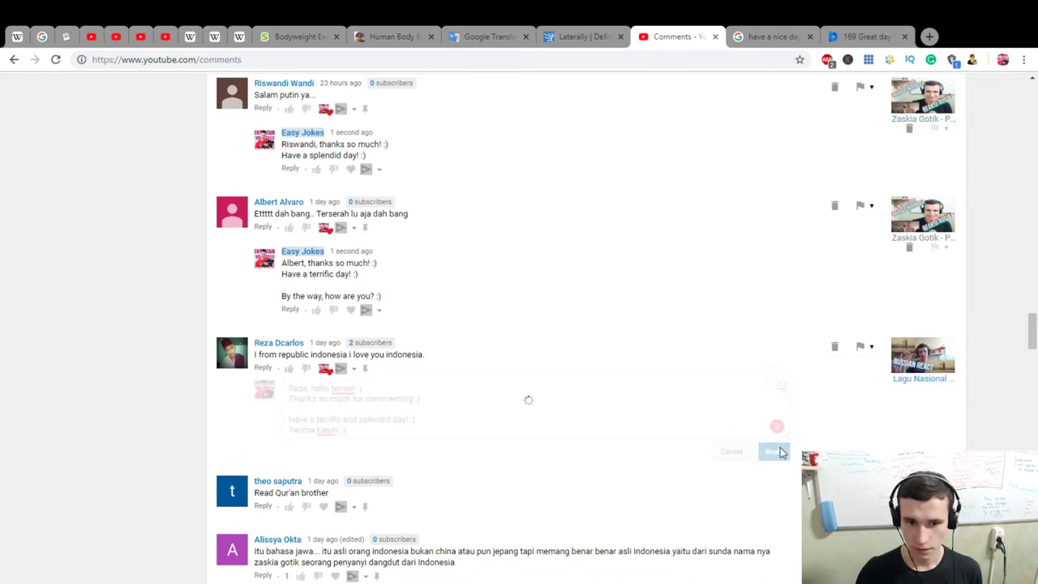
Heart the Read Qur'an brother comment and reply about self-improvement and 'Thanks for the recommendation! :)'
{"action": "scroll", "coordinate": [527, 487], "scroll_direction": "down", "scroll_amount": 2}
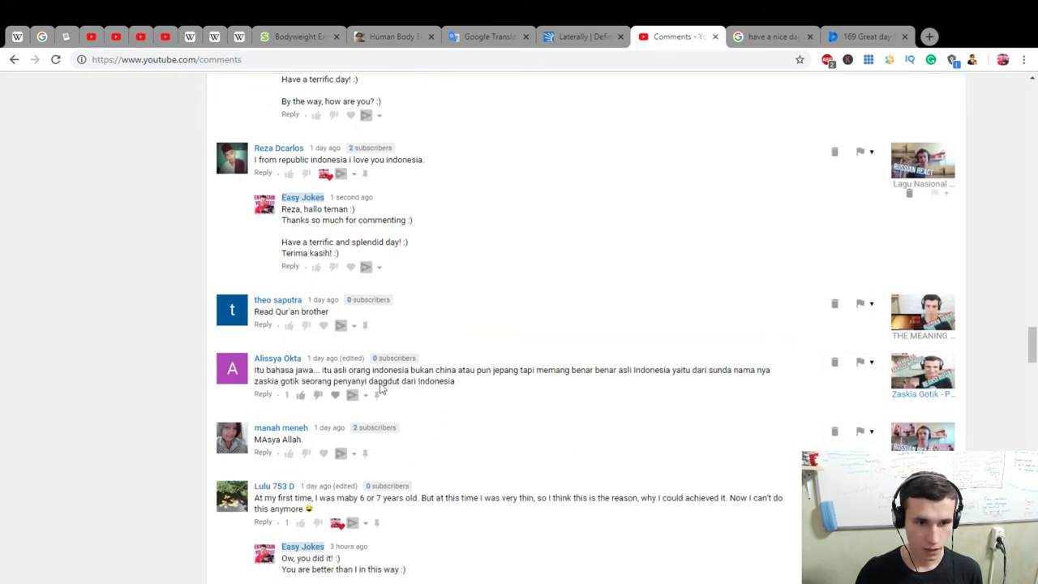
{"action": "left_click", "coordinate": [322, 325]}
{"action": "left_click", "coordinate": [263, 325]}
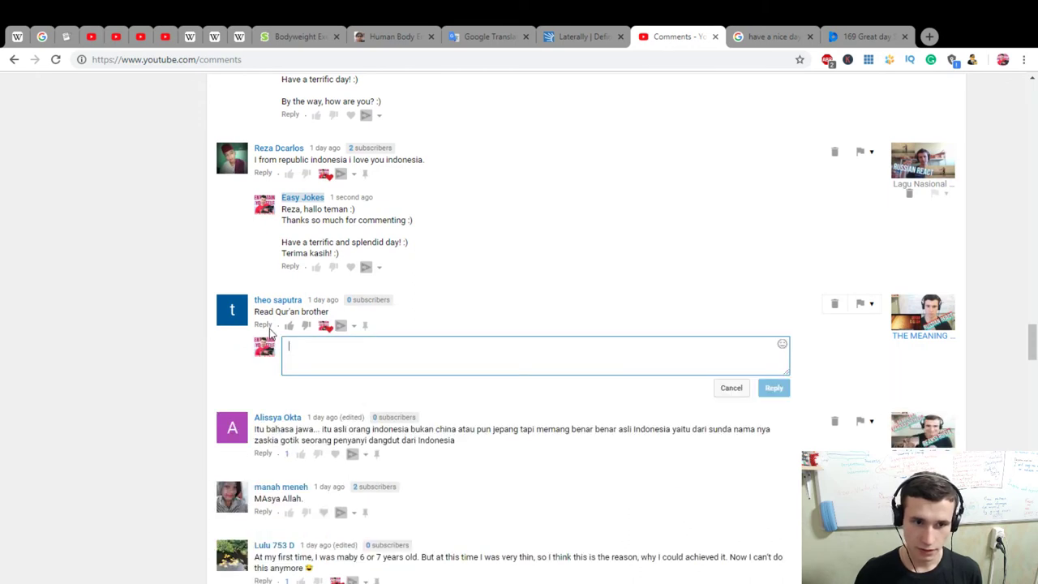
{"action": "type", "text": "Theo"}
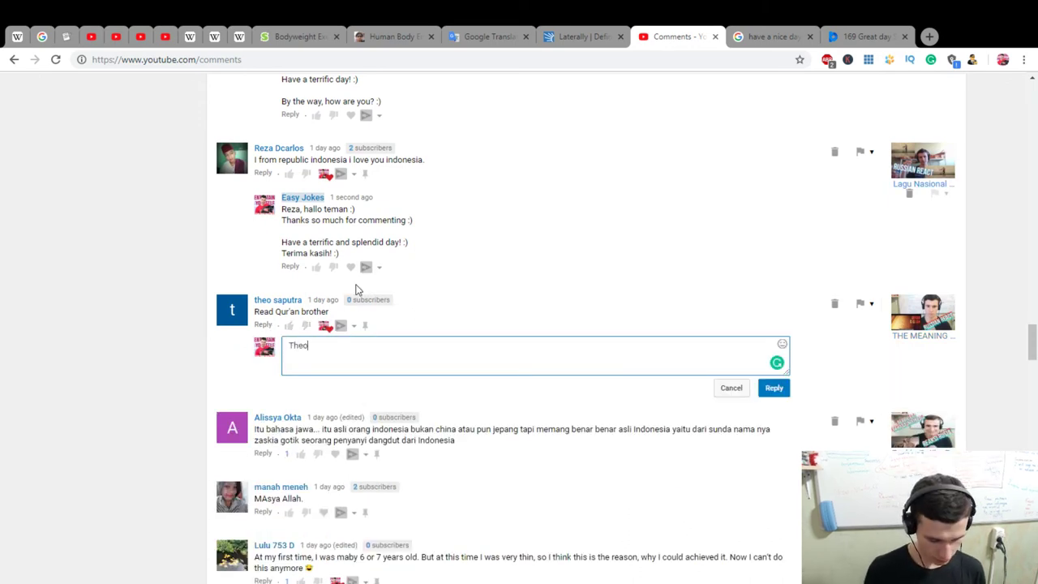
{"action": "type", "text": ", I hope"}
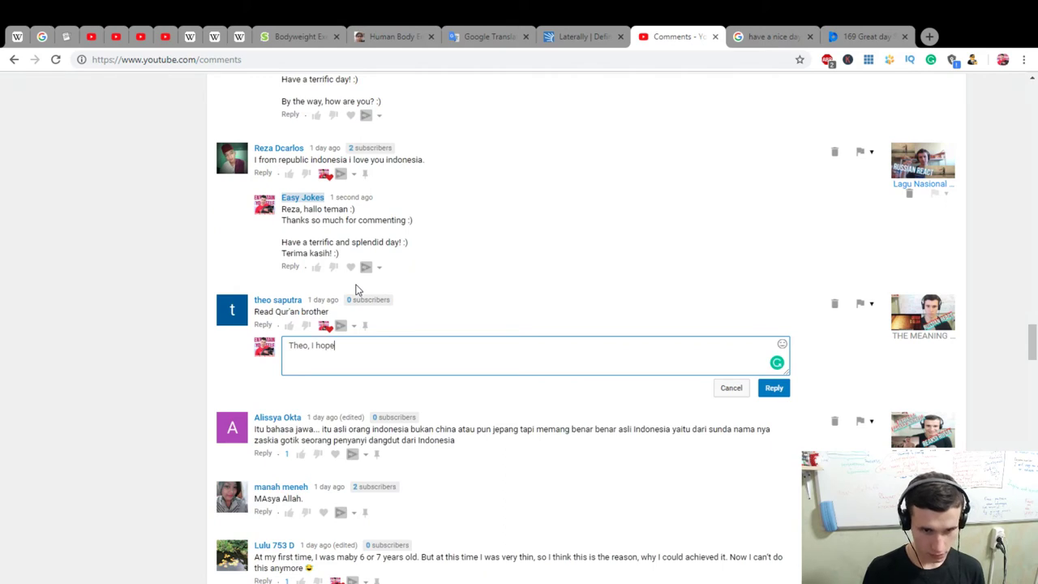
{"action": "type", "text": " it is "}
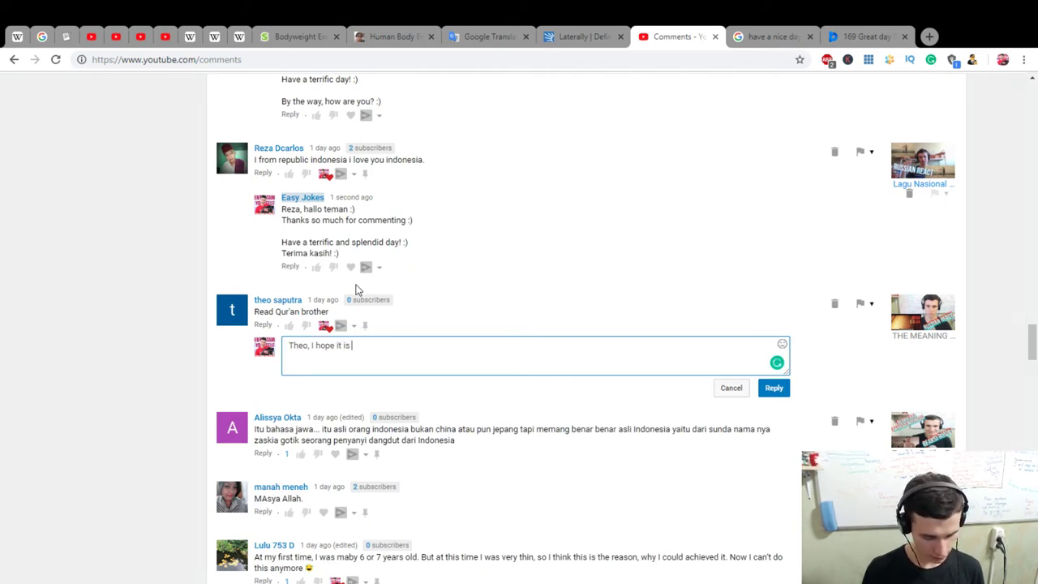
{"action": "type", "text": "really good"}
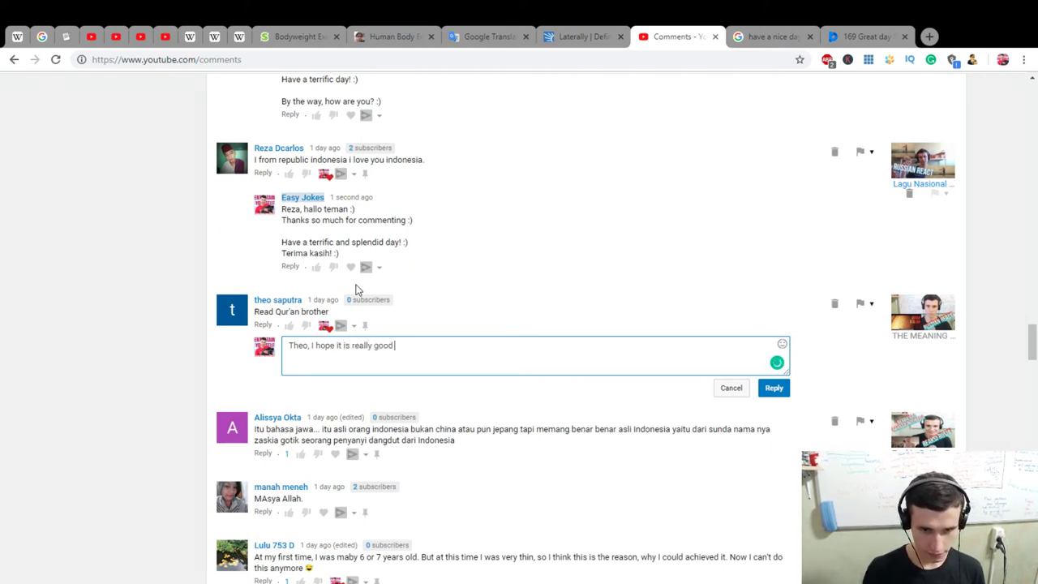
{"action": "type", "text": " opportunity to improve you"}
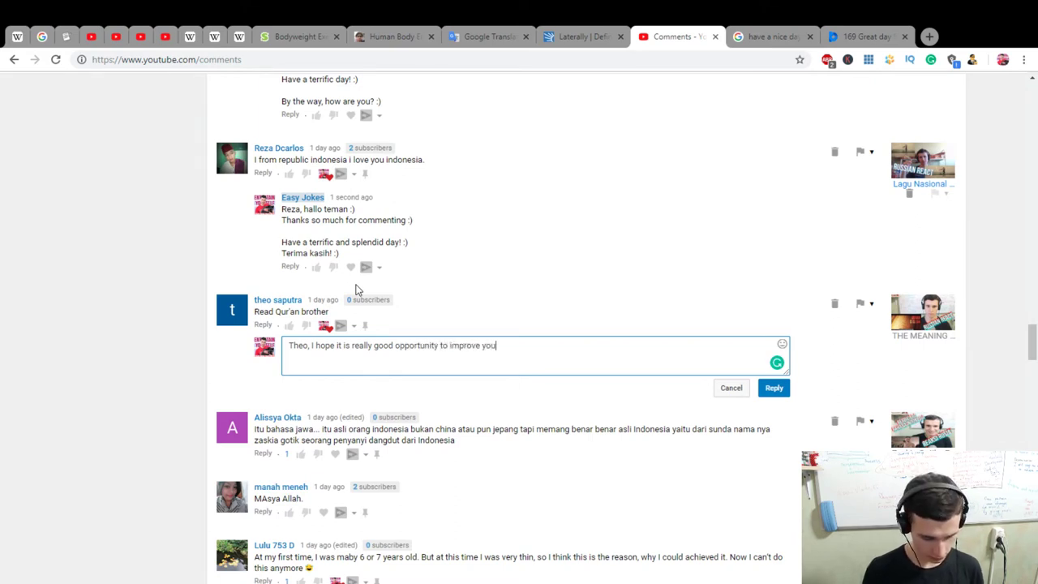
{"action": "type", "text": "rself "}
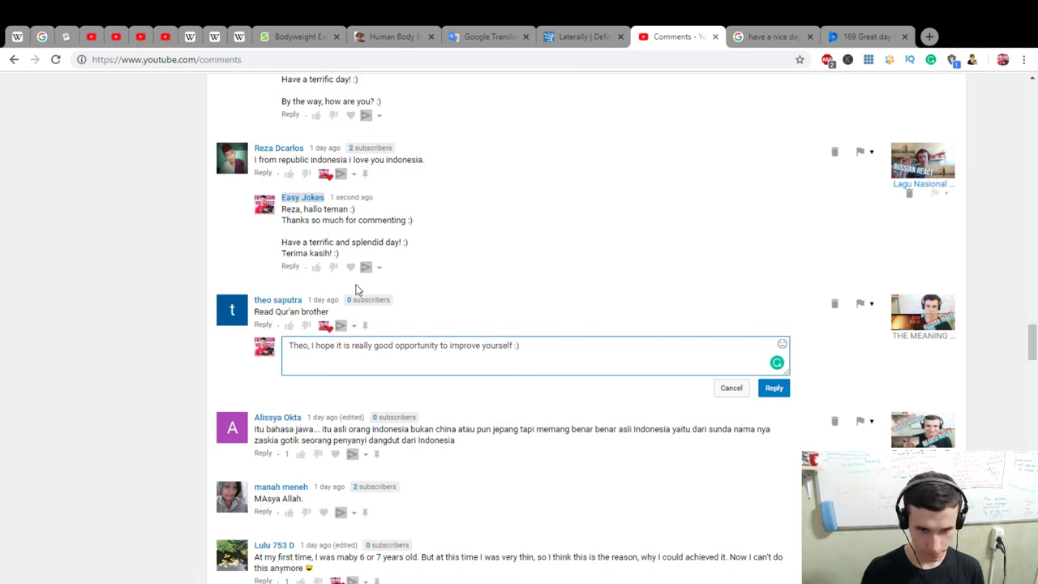
{"action": "type", "text": ":)"}
{"action": "key", "text": "Return"}
{"action": "type", "text": "Thanks for r"}
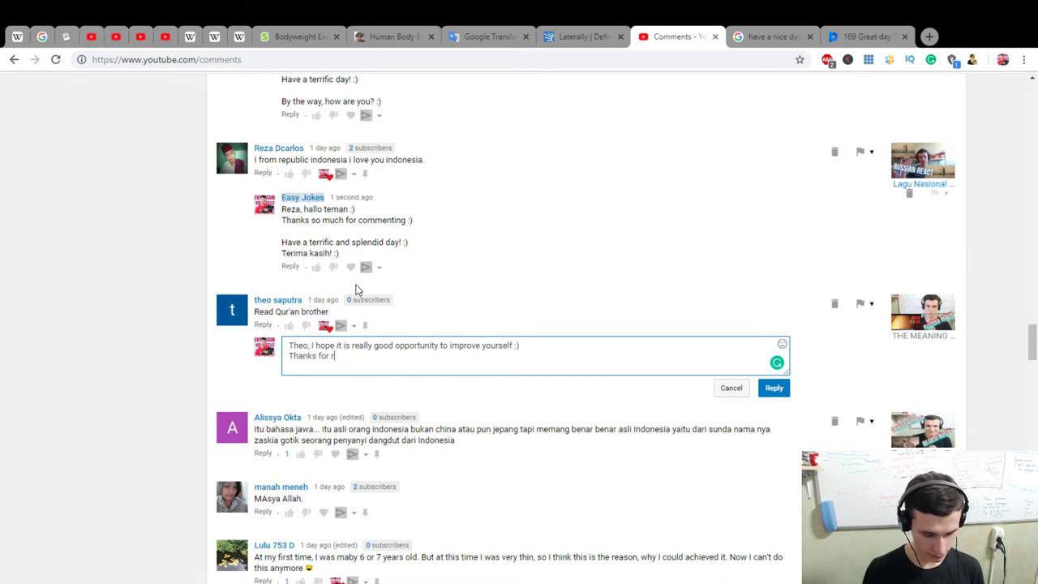
{"action": "type", "text": "ecommendation! :"}
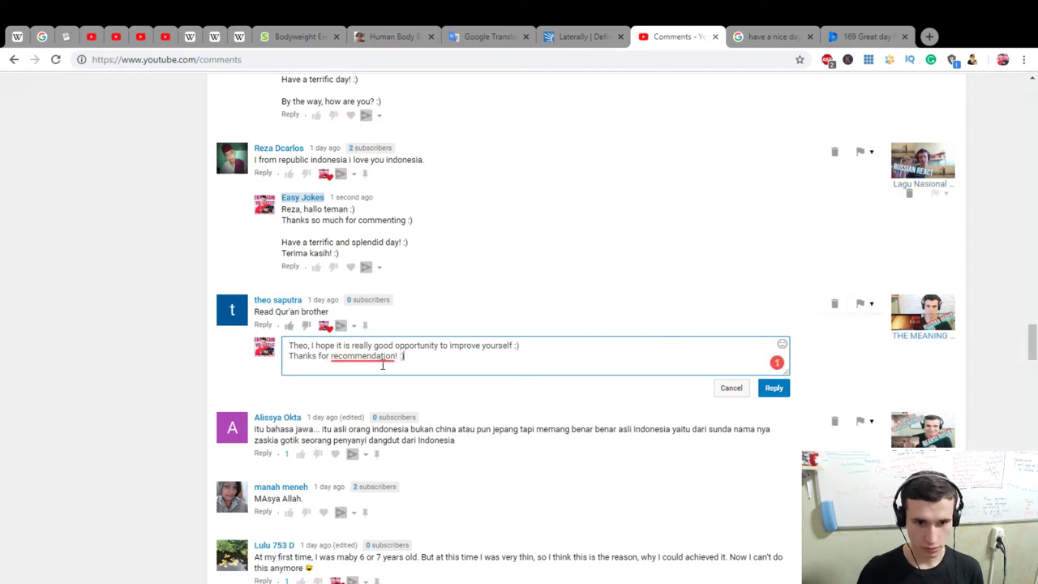
{"action": "mouse_move", "coordinate": [373, 357]}
{"action": "type", "text": ")"}
{"action": "left_click", "coordinate": [381, 293]}
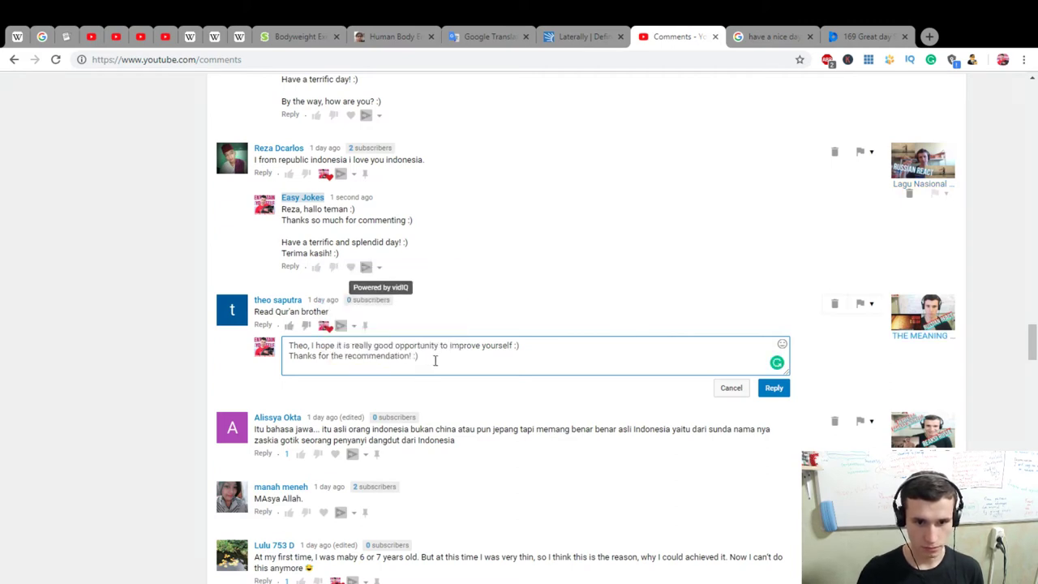
Add 'Have a wonderful day!:)', apply Grammarly's spacing and 'a really good' fixes, and post the reply
{"action": "key", "text": "Return"}
{"action": "key", "text": "Return"}
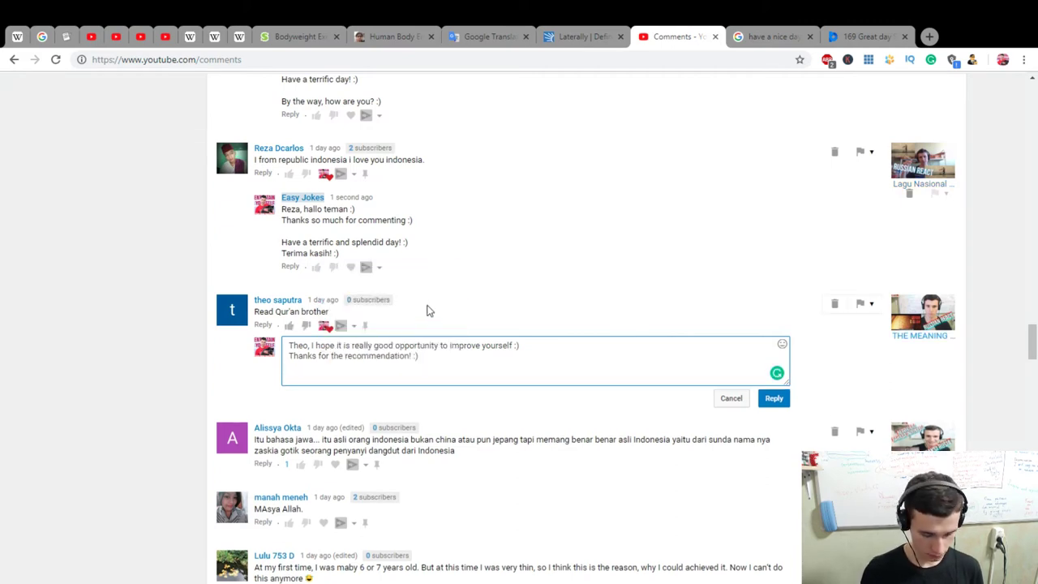
{"action": "type", "text": "Have a wo"}
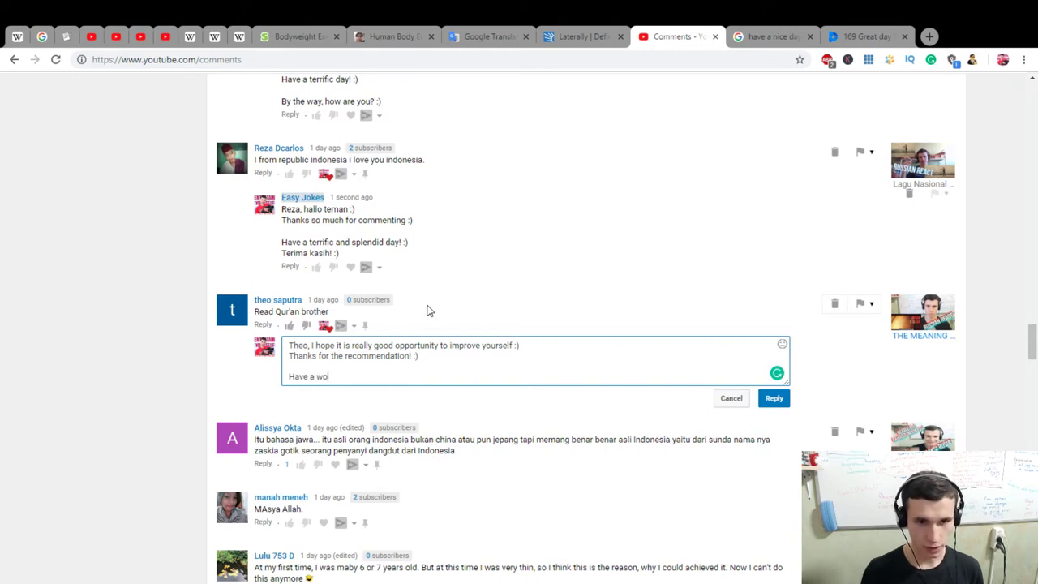
{"action": "type", "text": "nderful day !:)"}
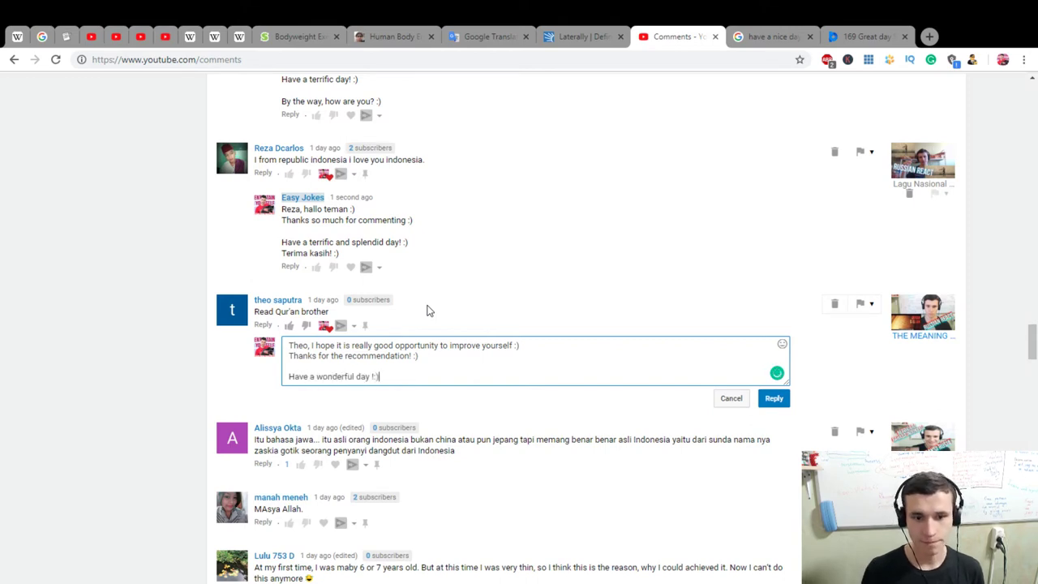
{"action": "mouse_move", "coordinate": [372, 387]}
{"action": "left_click", "coordinate": [367, 314]}
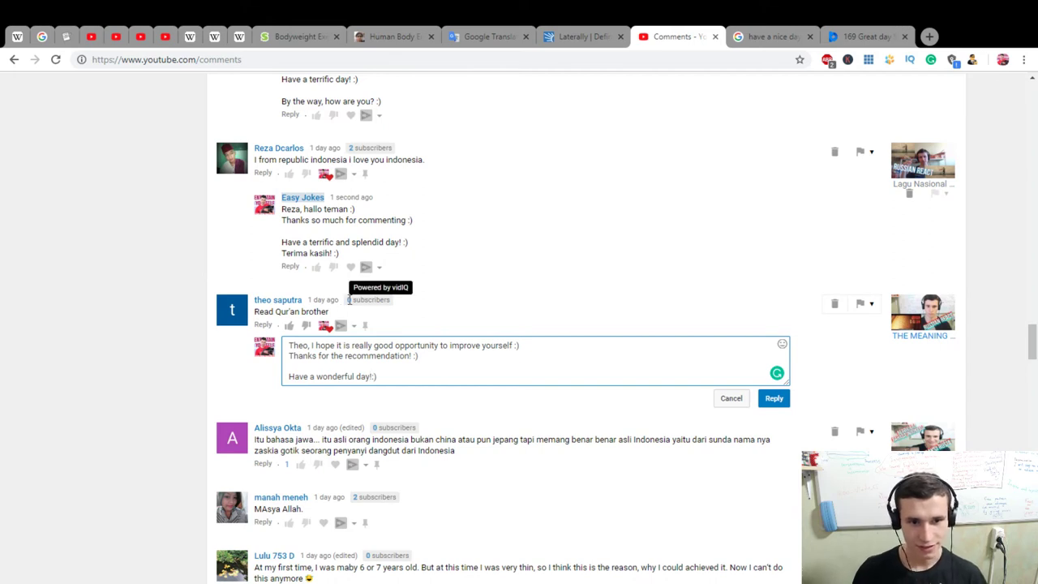
{"action": "mouse_move", "coordinate": [362, 347]}
{"action": "left_click", "coordinate": [374, 284]}
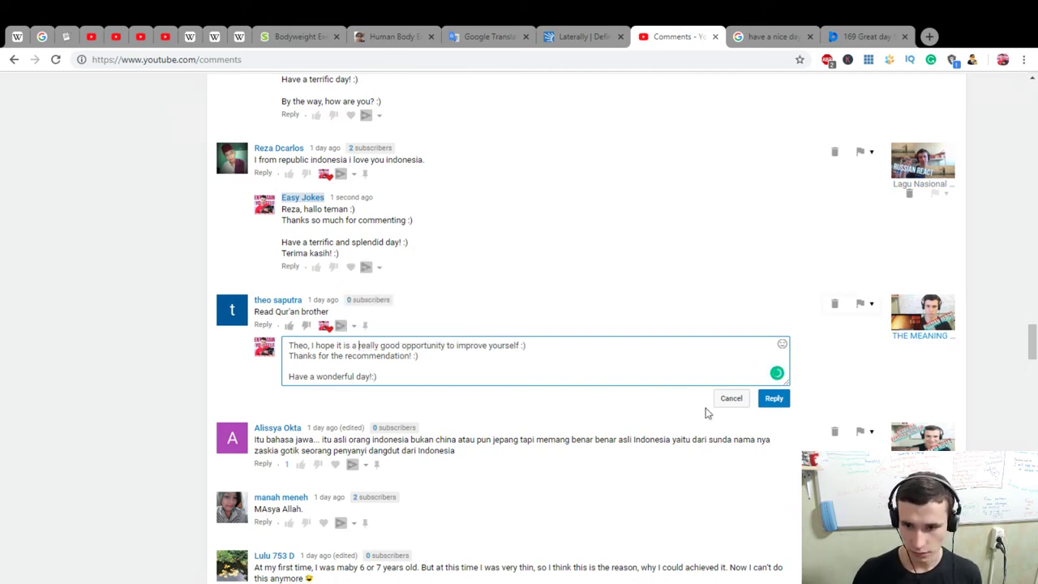
{"action": "left_click", "coordinate": [771, 401]}
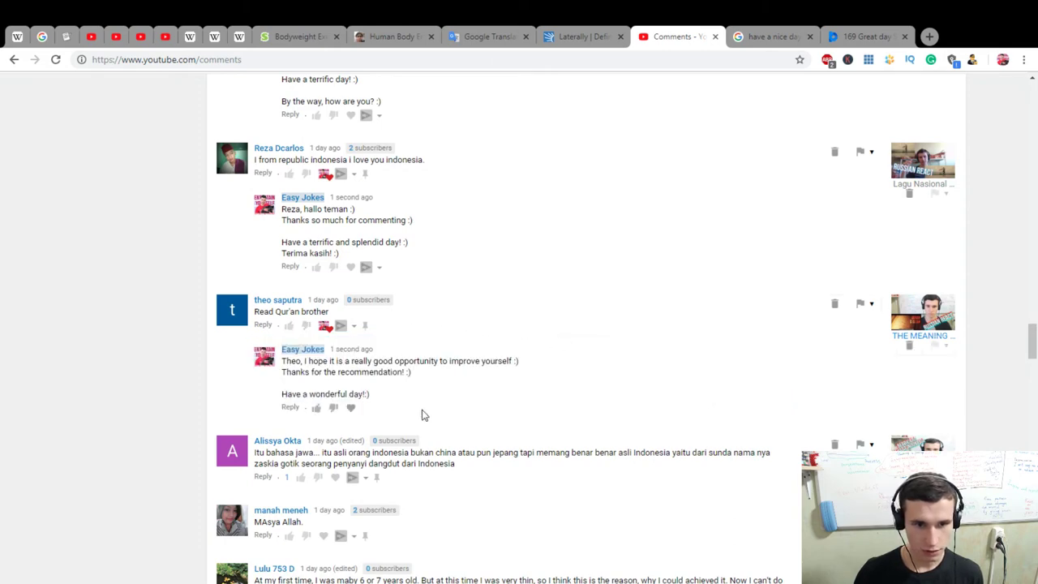
{"action": "scroll", "coordinate": [438, 409], "scroll_direction": "down", "scroll_amount": 5}
{"action": "scroll", "coordinate": [535, 413], "scroll_direction": "up", "scroll_amount": 3}
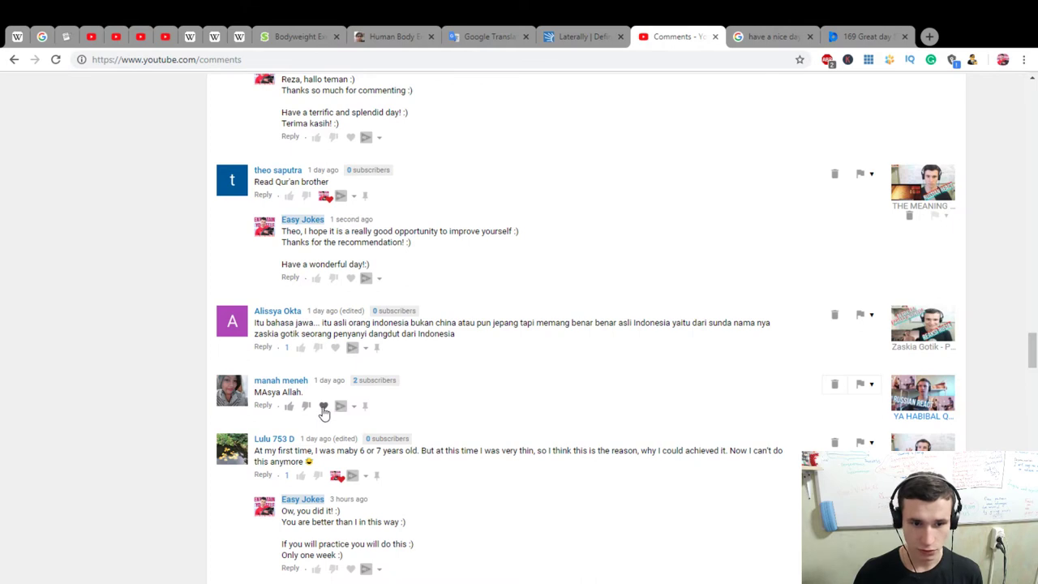
{"action": "scroll", "coordinate": [491, 465], "scroll_direction": "down", "scroll_amount": 2}
{"action": "scroll", "coordinate": [489, 465], "scroll_direction": "down", "scroll_amount": 1}
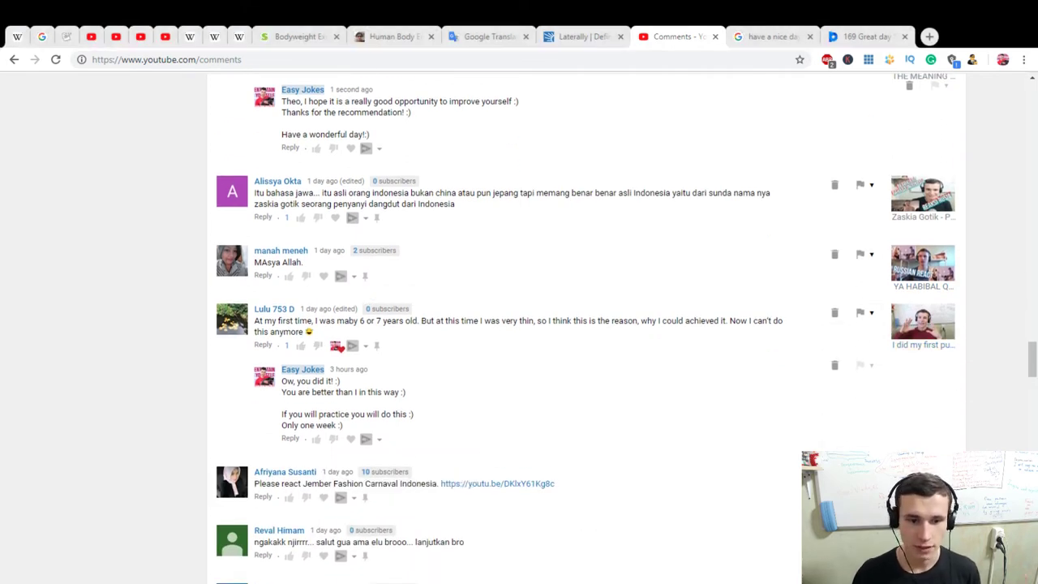
{"action": "scroll", "coordinate": [357, 406], "scroll_direction": "up", "scroll_amount": 4}
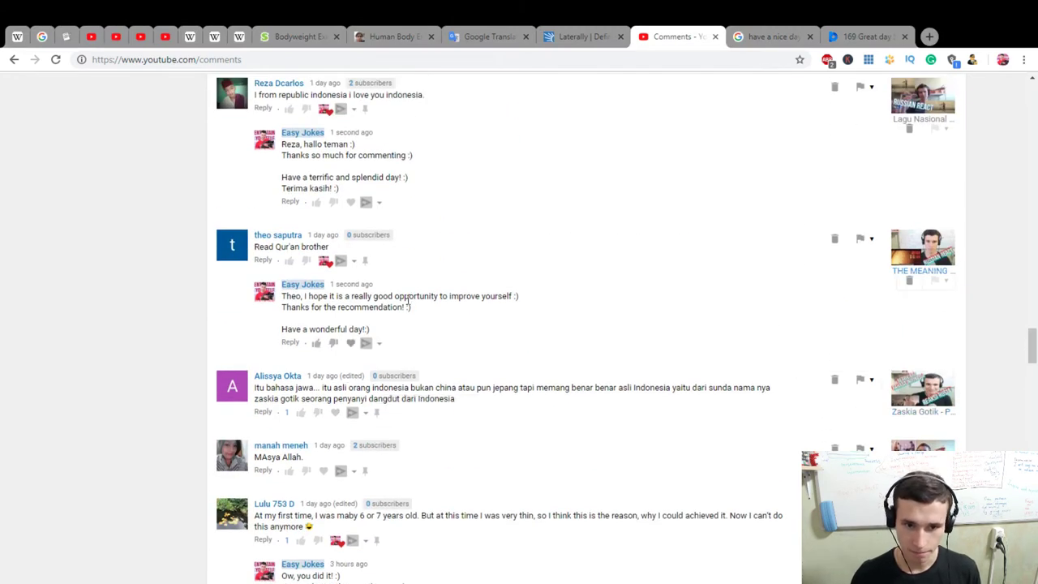
{"action": "left_click_drag", "start_coordinate": [406, 309], "coordinate": [283, 295]}
{"action": "left_click", "coordinate": [375, 324]}
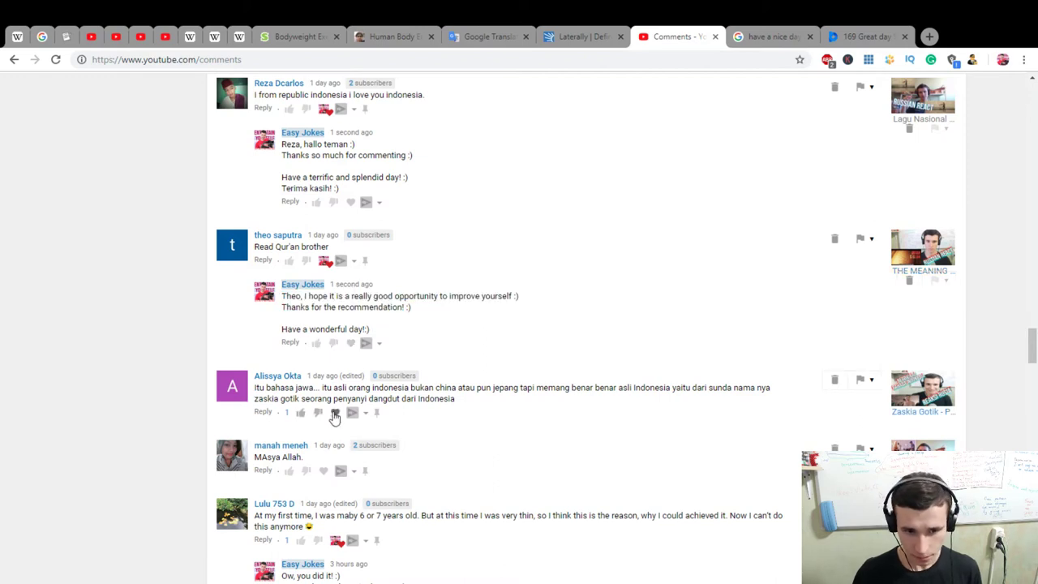
Post a thank-you reply to the commenter by name under 'MAsya Allah', then heart the long Indonesian comment
{"action": "left_click", "coordinate": [263, 471]}
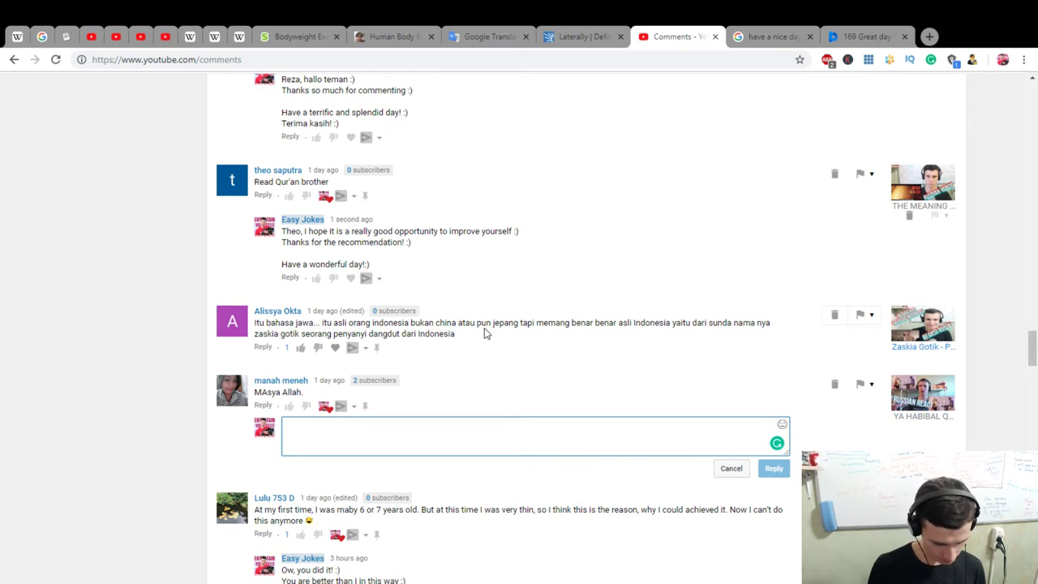
{"action": "type", "text": "Manah, thanks "}
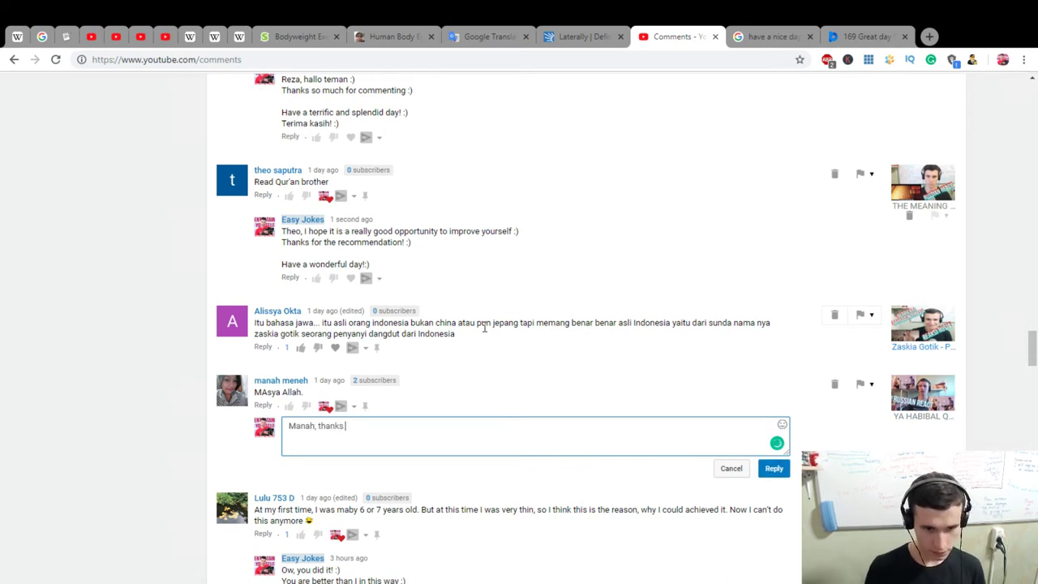
{"action": "type", "text": "so much for "}
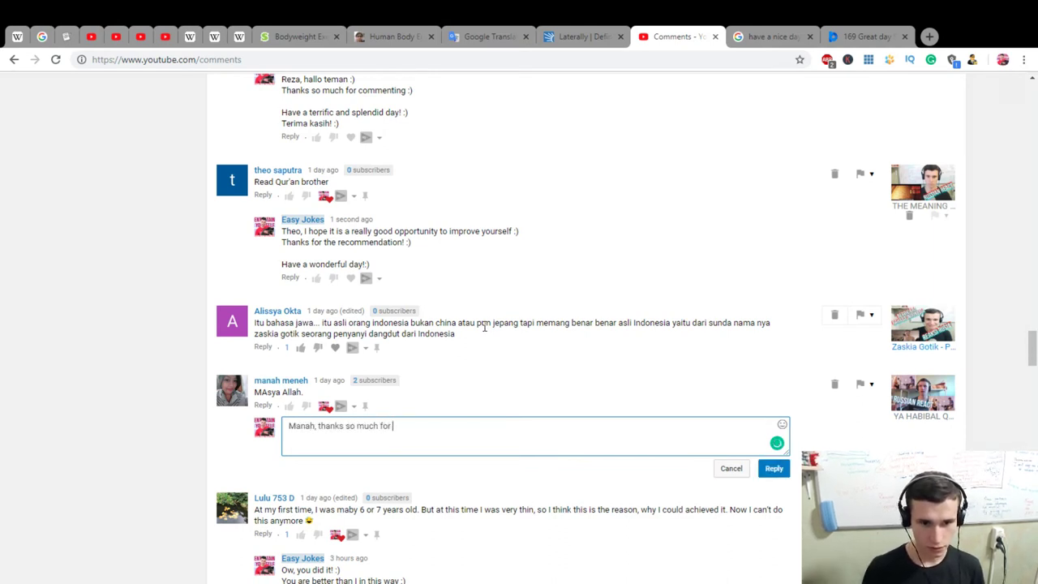
{"action": "type", "text": "your commen"}
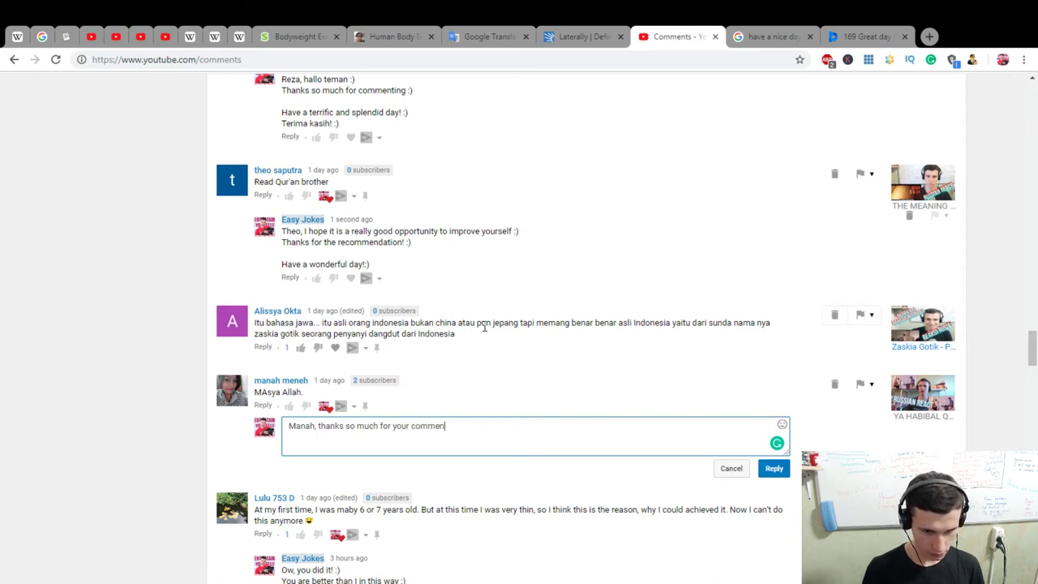
{"action": "type", "text": "t! :)"}
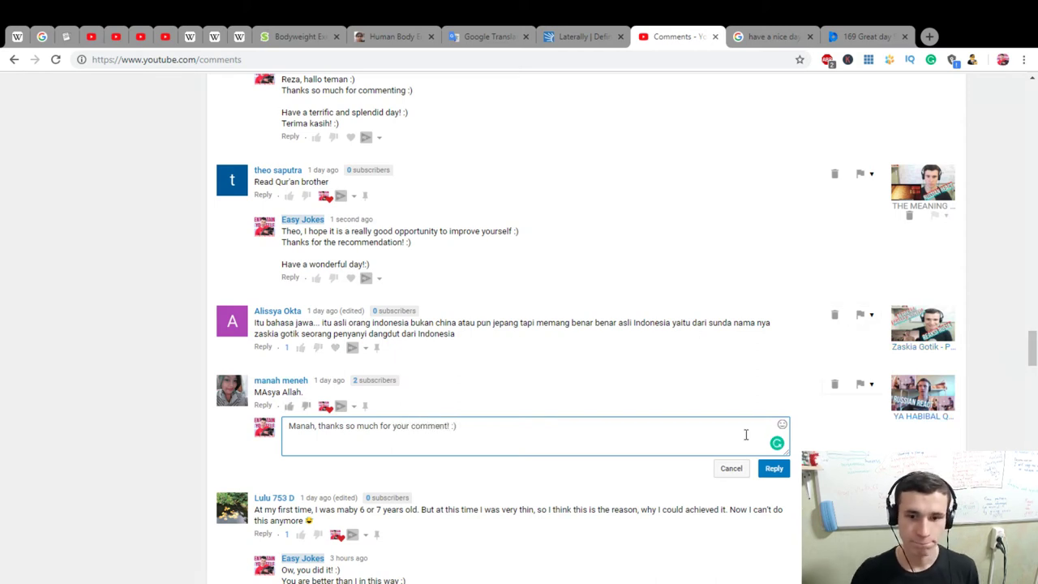
{"action": "left_click", "coordinate": [774, 468]}
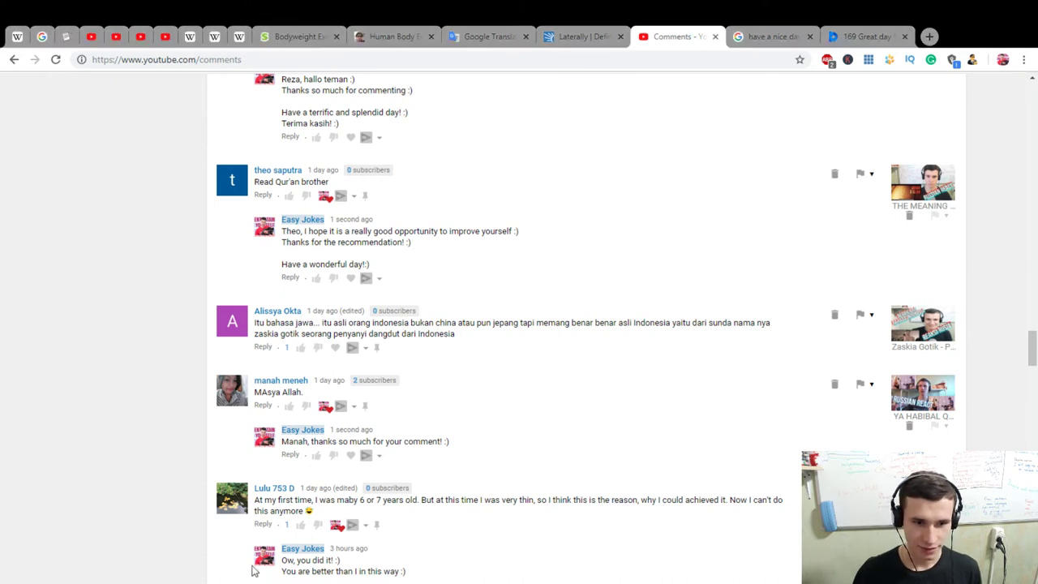
{"action": "left_click", "coordinate": [335, 347]}
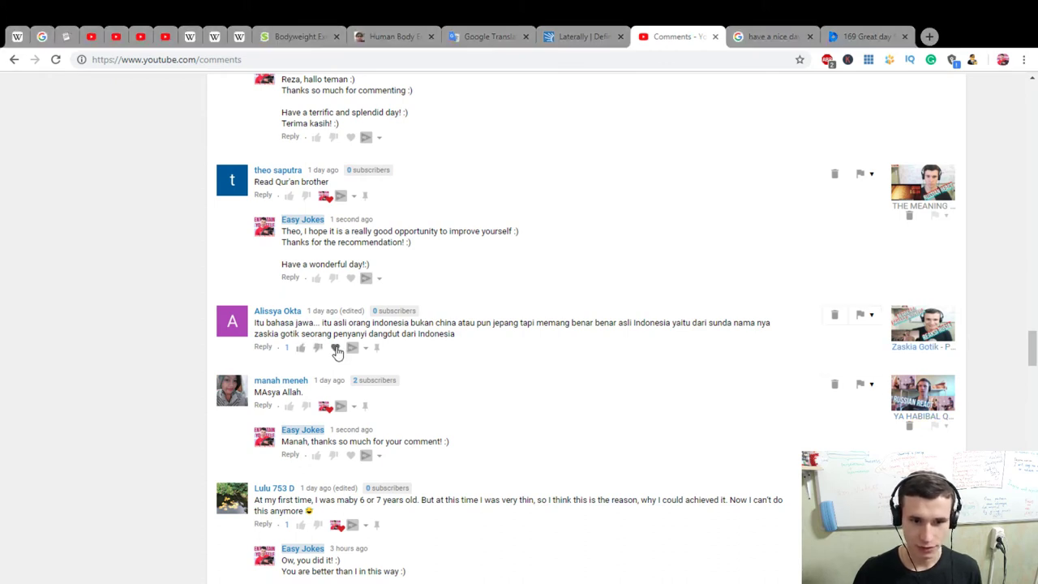
Reply to the long Indonesian comment thanking its author for explaining, adding 'Have a wonderful and splendid day! :)'
{"action": "left_click", "coordinate": [260, 348]}
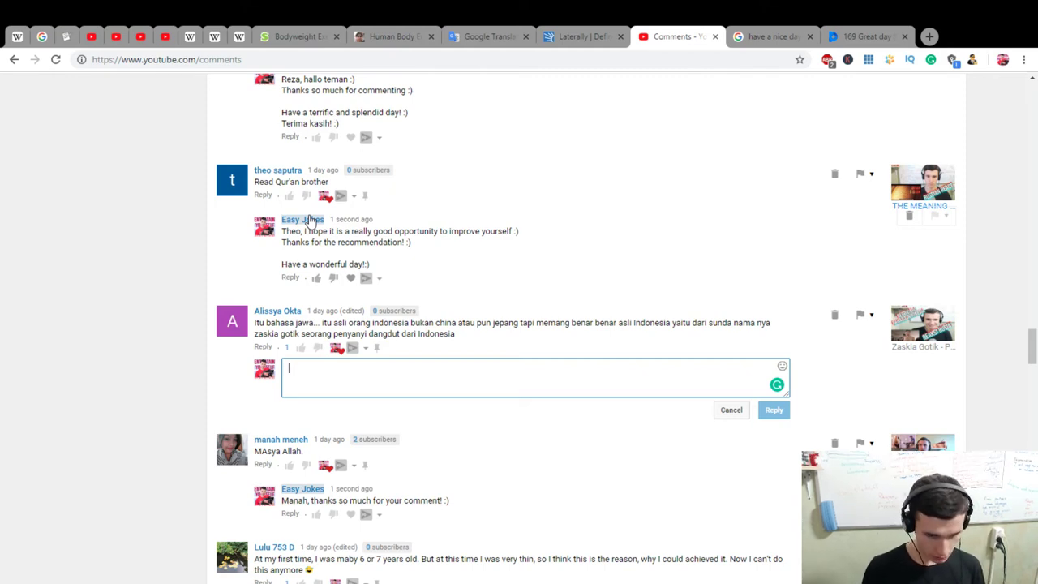
{"action": "type", "text": "Alissya"}
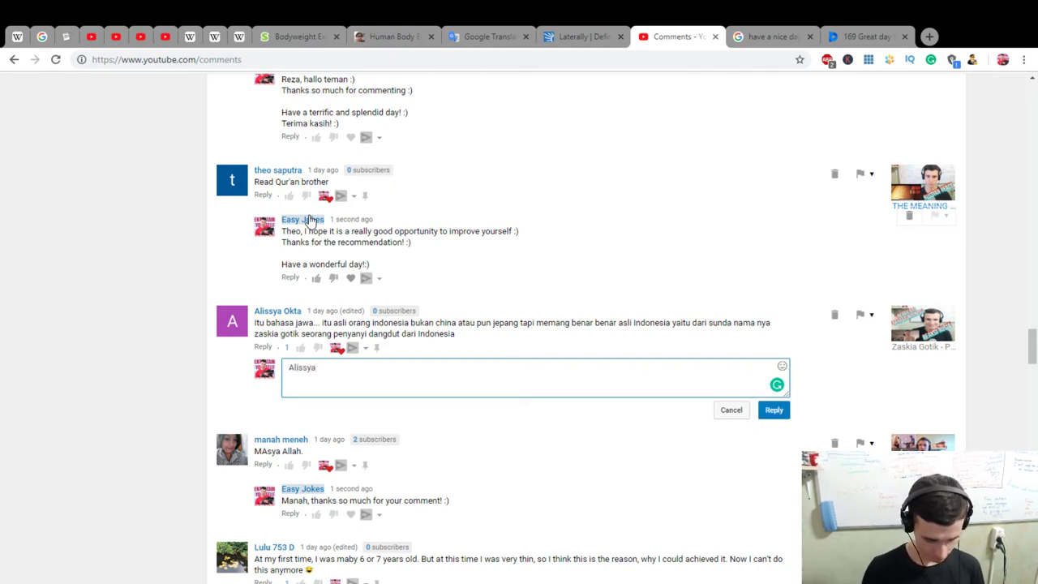
{"action": "type", "text": ", thanks so"}
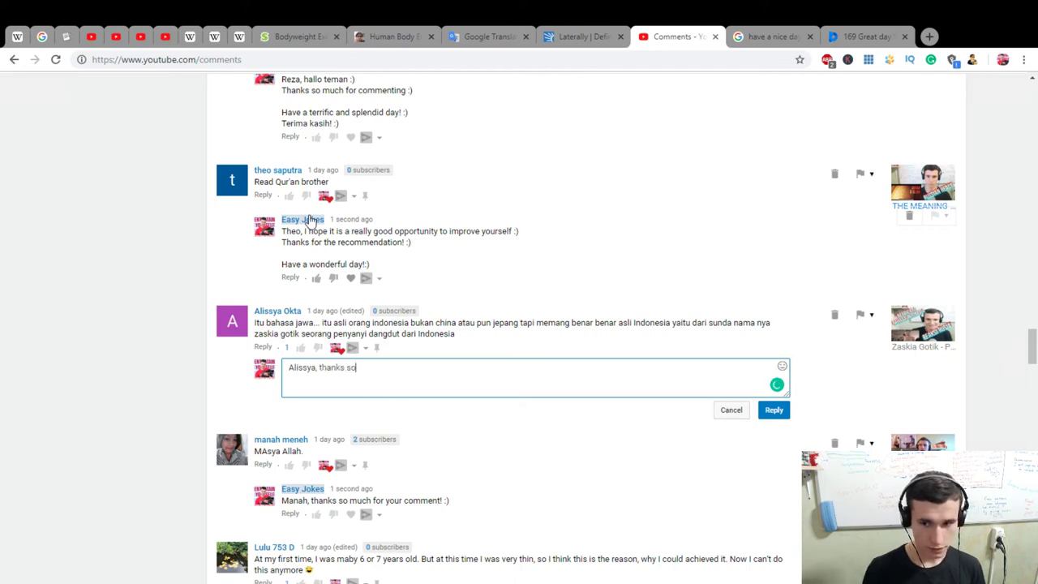
{"action": "type", "text": " much for"}
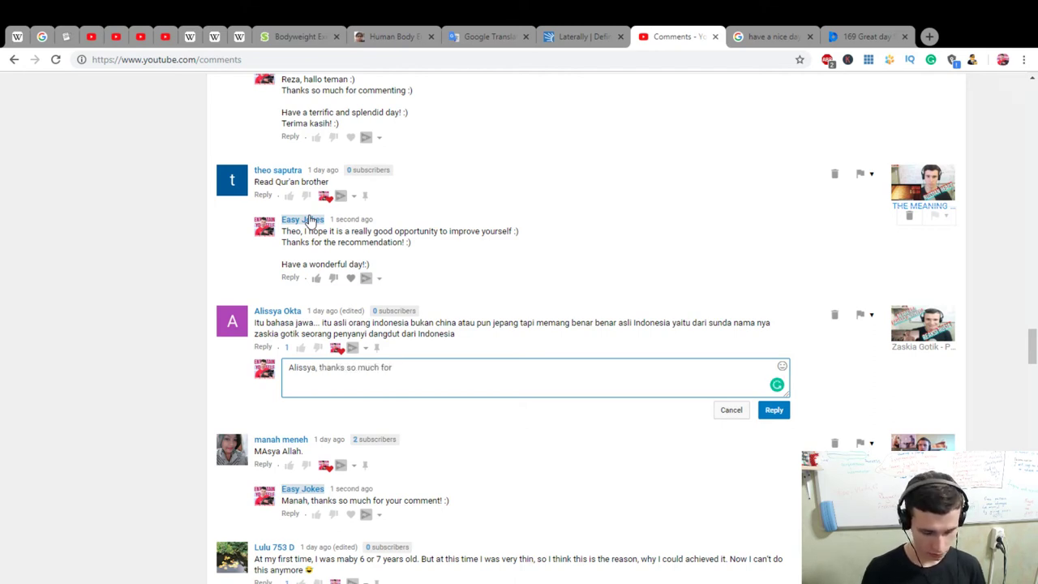
{"action": "type", "text": " your efforts to "}
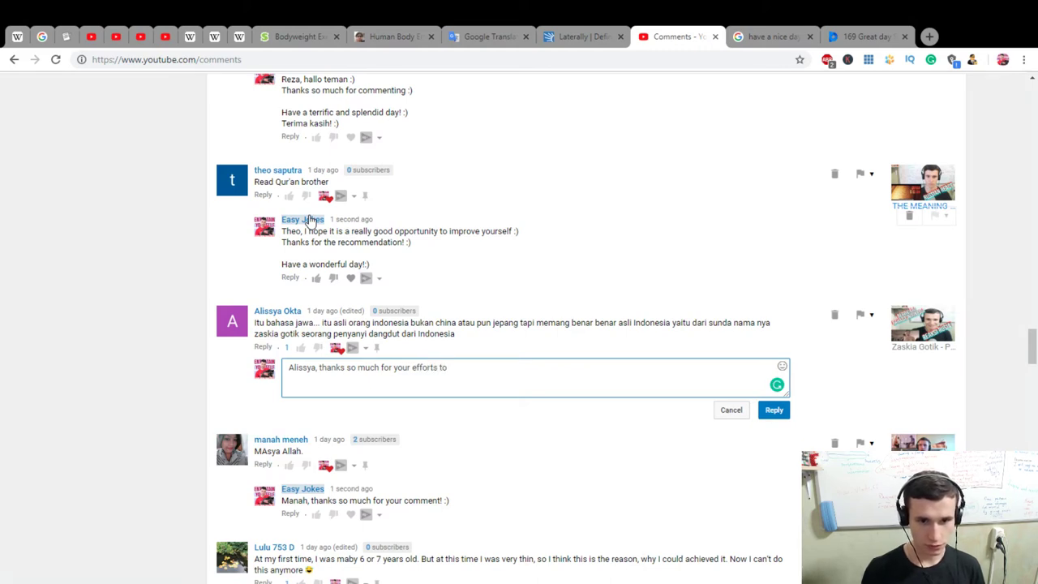
{"action": "type", "text": "explain me :)"}
{"action": "key", "text": "Return"}
{"action": "type", "text": "Have a wonderful day !"}
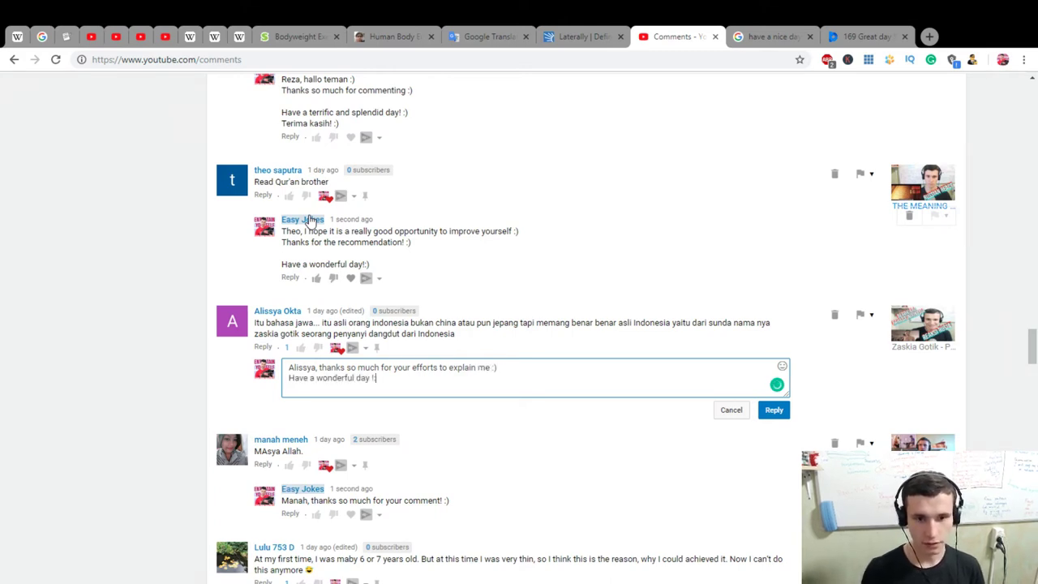
{"action": "key", "text": "BackSpace"}
{"action": "key", "text": "BackSpace"}
{"action": "key", "text": "BackSpace"}
{"action": "key", "text": "BackSpace"}
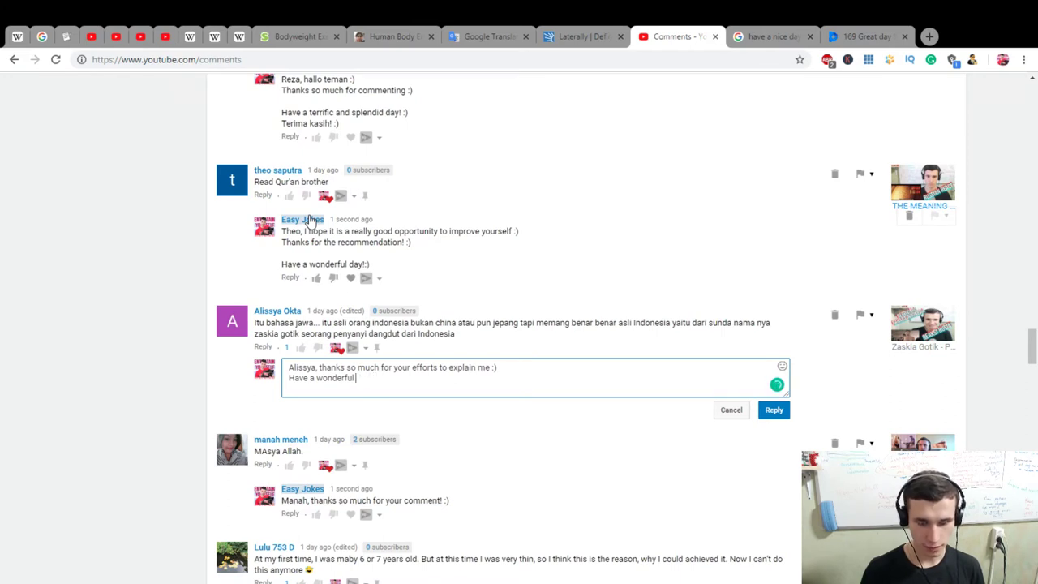
{"action": "type", "text": "and splendid day! :)"}
{"action": "left_click", "coordinate": [766, 412]}
{"action": "scroll", "coordinate": [441, 416], "scroll_direction": "down", "scroll_amount": 4}
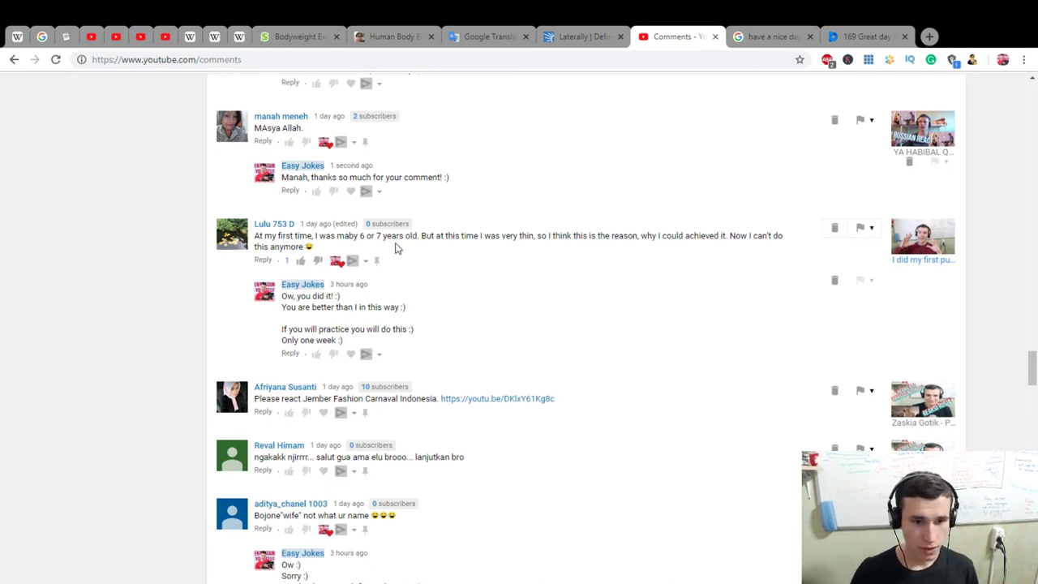
Heart the Jember Fashion Carnaval comment and begin a reply thanking the commenter: 'I really appreciate it :)'
{"action": "left_click", "coordinate": [323, 412]}
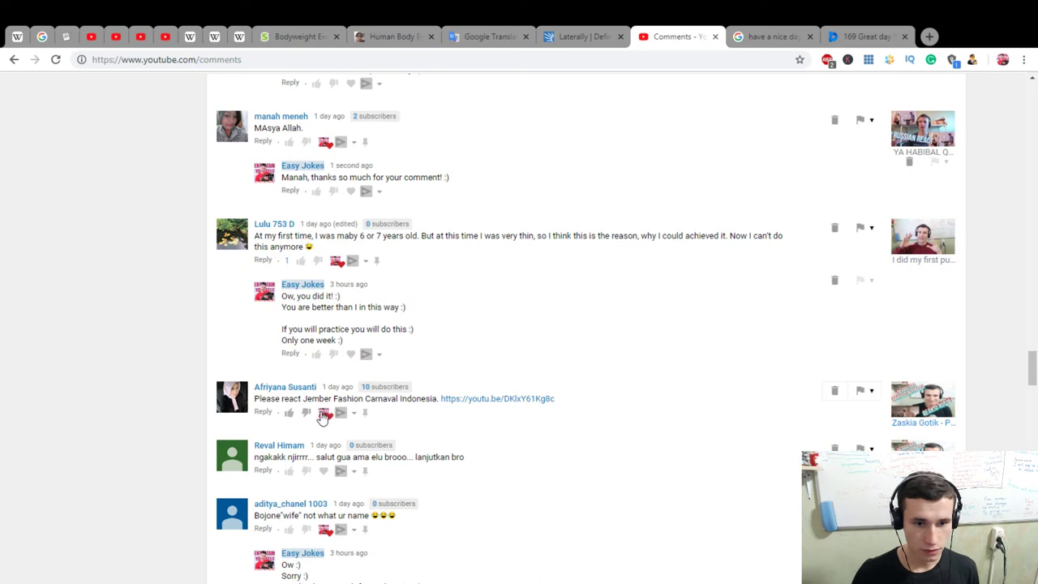
{"action": "left_click", "coordinate": [262, 413]}
{"action": "type", "text": "Thank"}
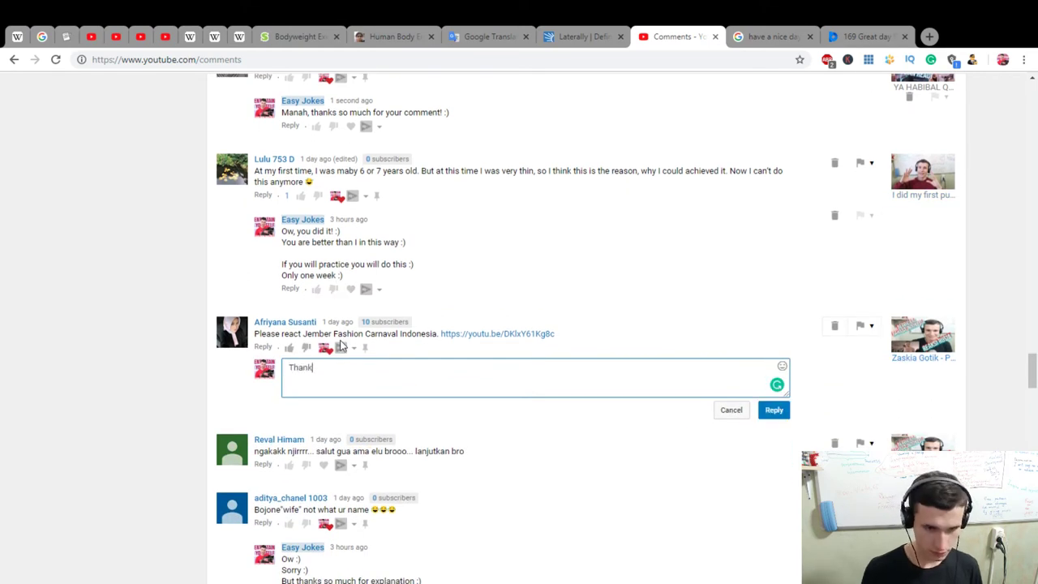
{"action": "type", "text": "s so much, Afriyana,"}
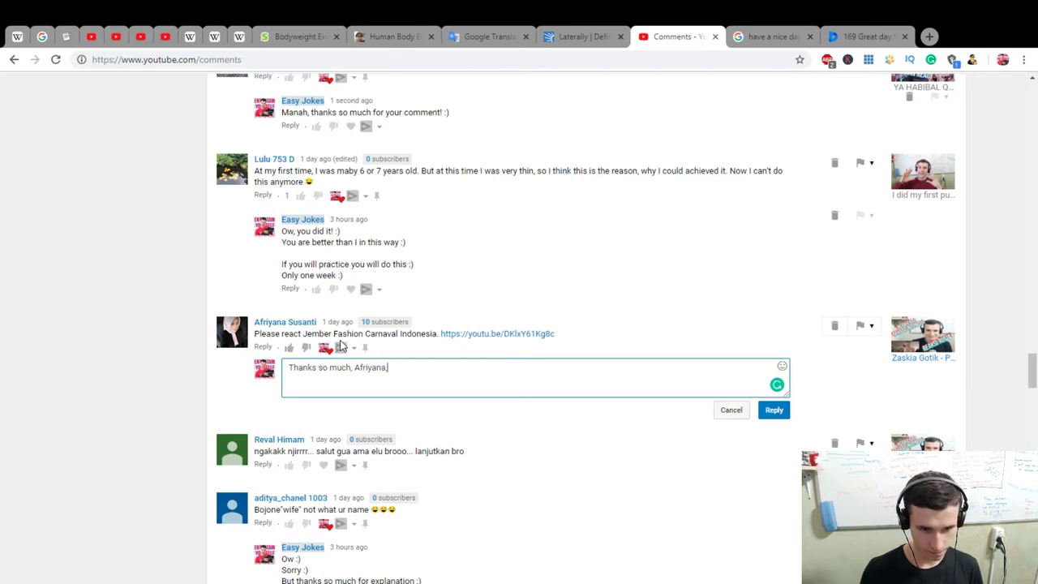
{"action": "key", "text": "BackSpace"}
{"action": "key", "text": "BackSpace"}
{"action": "type", "text": ":)"}
{"action": "key", "text": "Return"}
{"action": "type", "text": "I really appreciate it :)"}
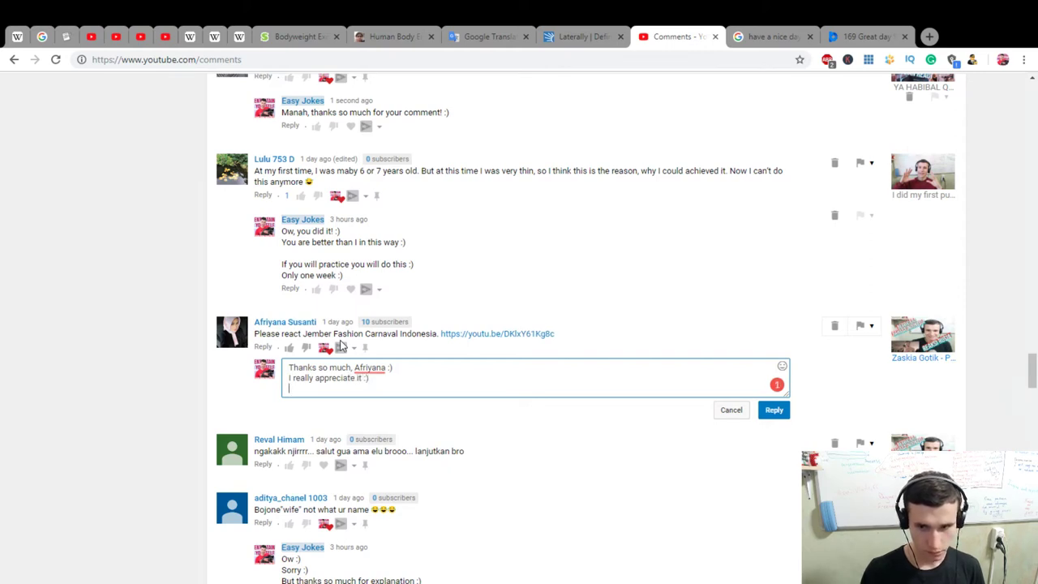
Finish the reply with 'I like when you send me something interesting :)' and 'Have a splendid day! :)', then post
{"action": "key", "text": "Return"}
{"action": "type", "text": "I like wh"}
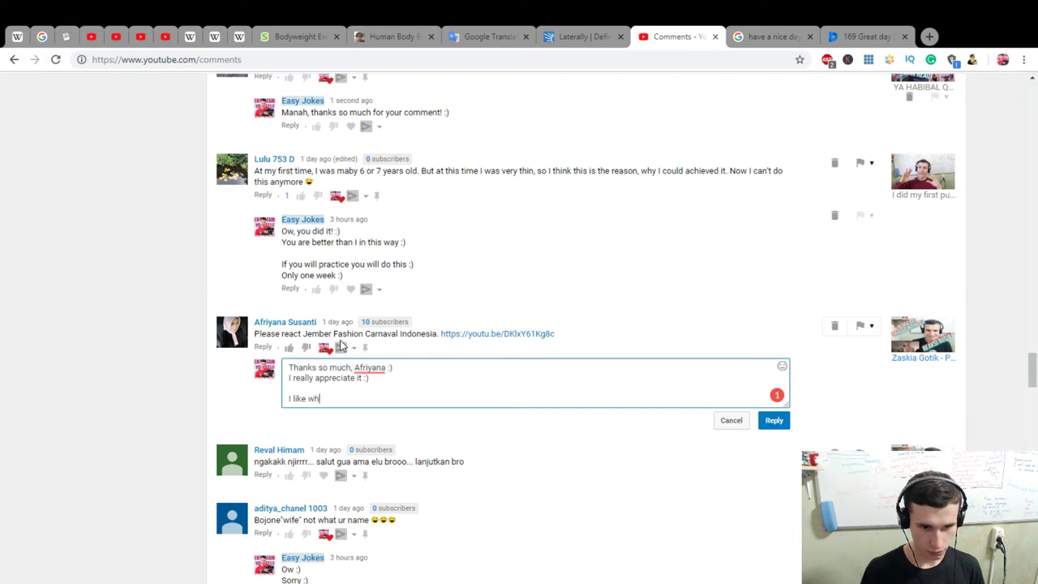
{"action": "type", "text": "en you sen"}
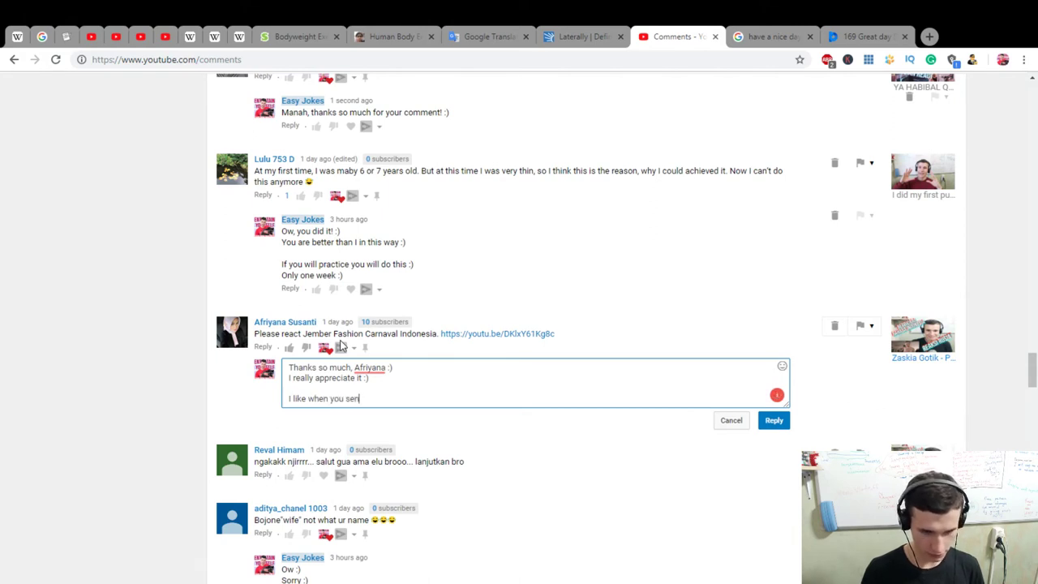
{"action": "type", "text": "d me some"}
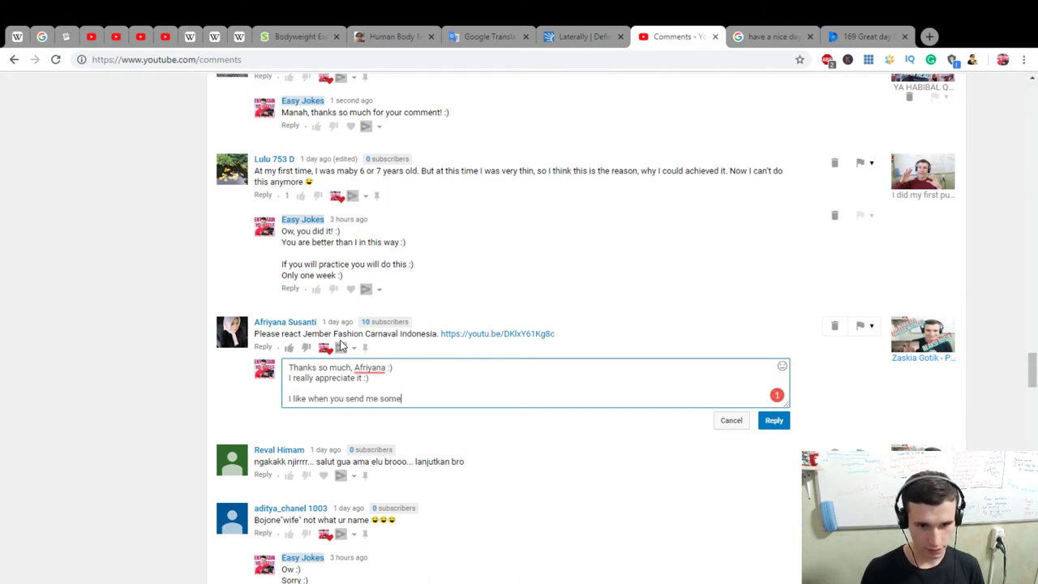
{"action": "type", "text": "thing interesting :)"}
{"action": "key", "text": "Return"}
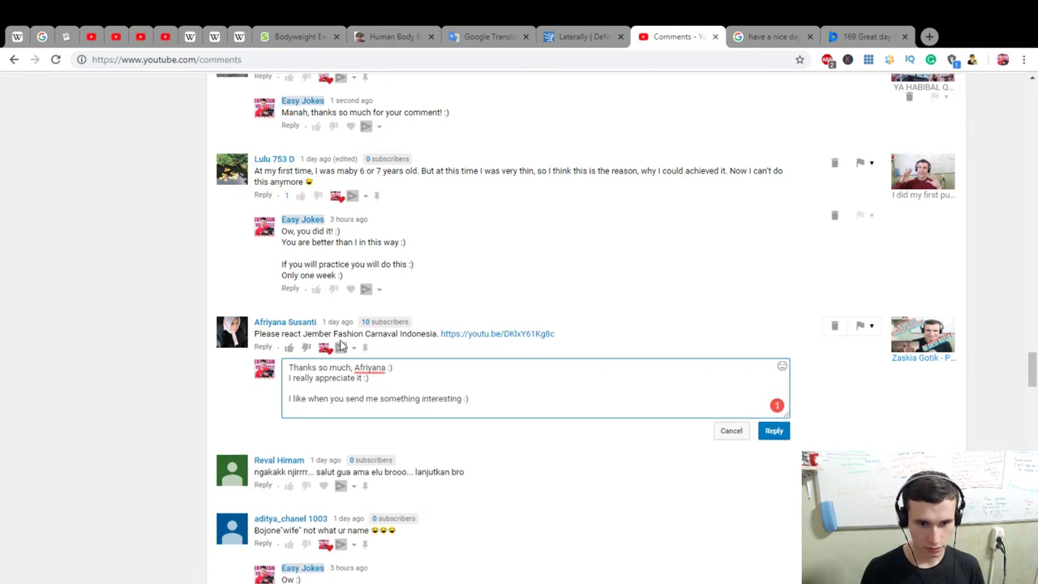
{"action": "type", "text": "Have a sple"}
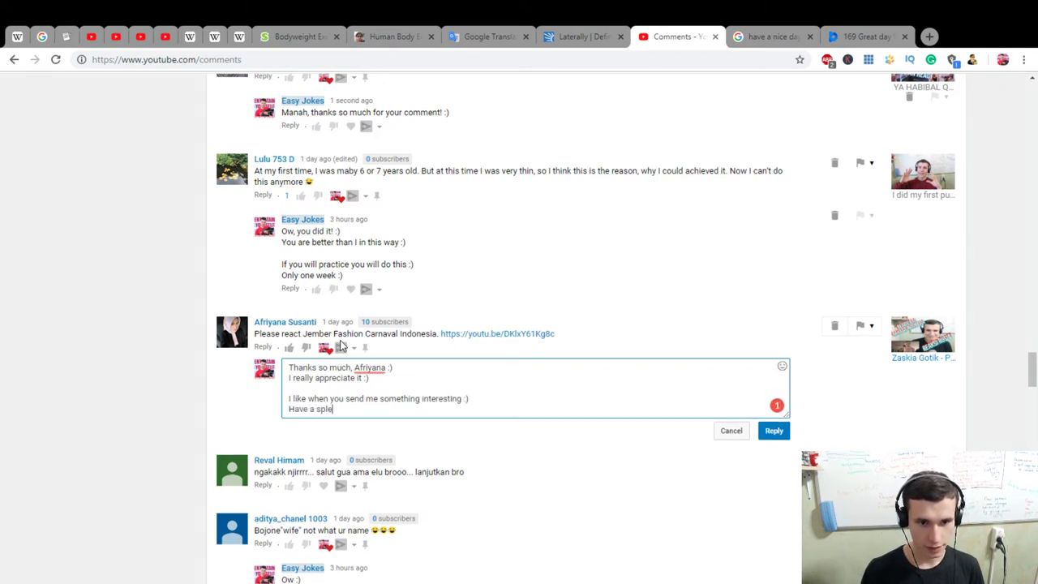
{"action": "type", "text": "day! :)"}
{"action": "left_click", "coordinate": [775, 430]}
{"action": "scroll", "coordinate": [441, 481], "scroll_direction": "down", "scroll_amount": 2}
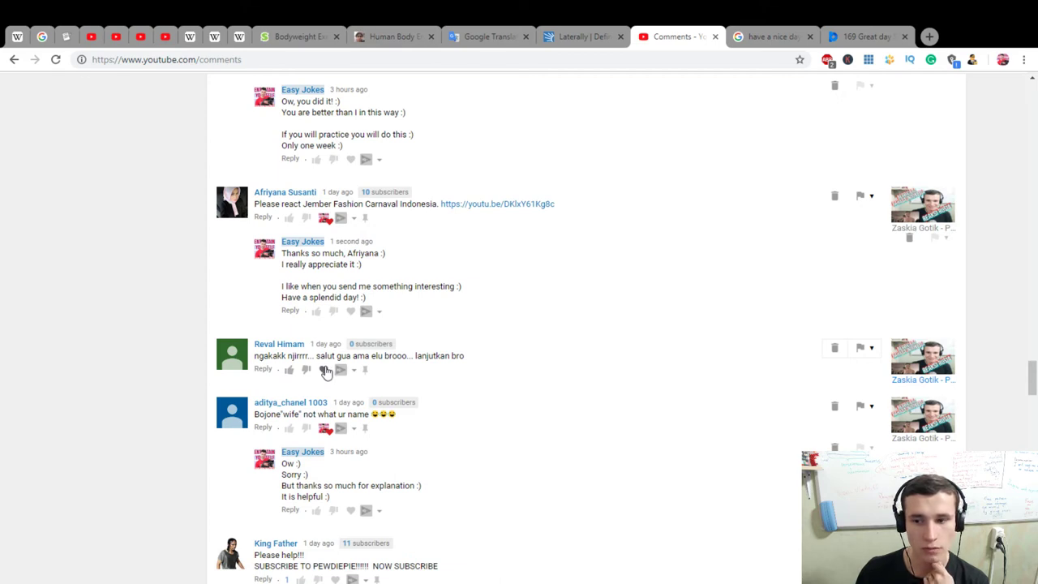
Heart the 'lanjutkan bro' comment and start a reply: 'Thanks for comment in Indonesia language :)'
{"action": "left_click", "coordinate": [325, 370]}
{"action": "left_click", "coordinate": [263, 369]}
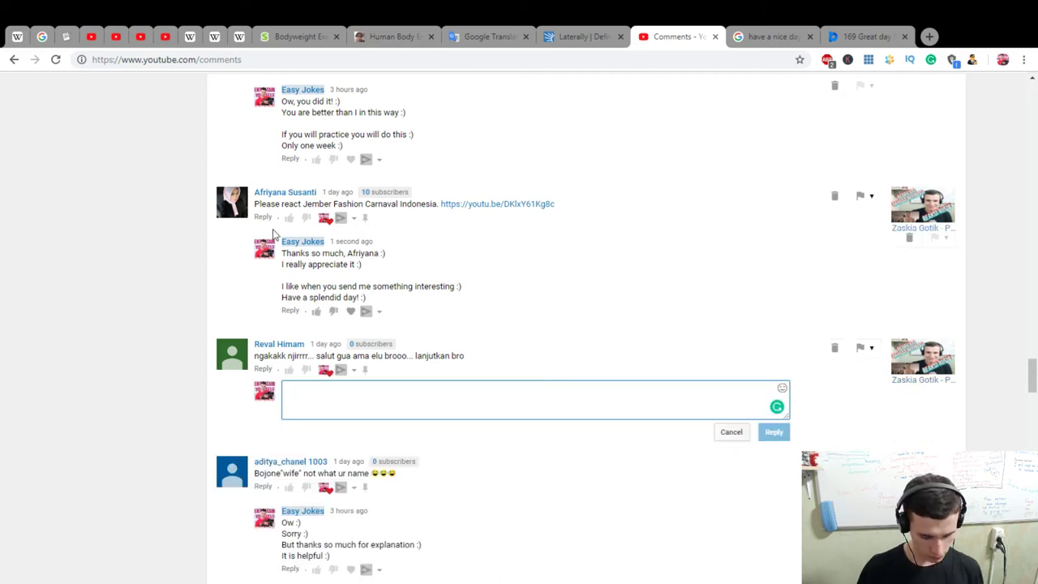
{"action": "type", "text": "Tha"}
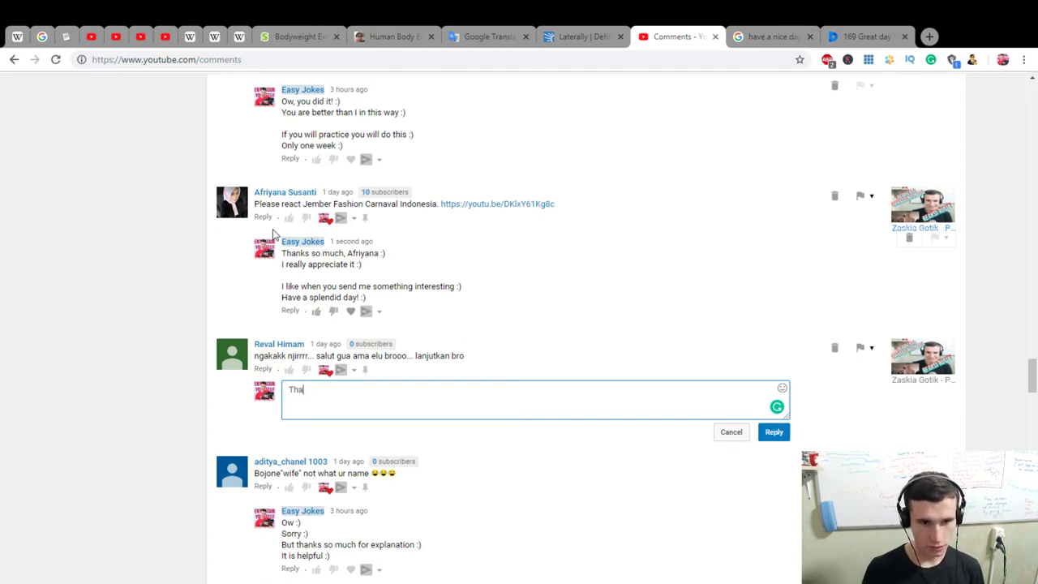
{"action": "type", "text": "nks for comment in Engl"}
{"action": "key", "text": "BackSpace"}
{"action": "key", "text": "BackSpace"}
{"action": "key", "text": "BackSpace"}
{"action": "key", "text": "BackSpace"}
{"action": "type", "text": "I"}
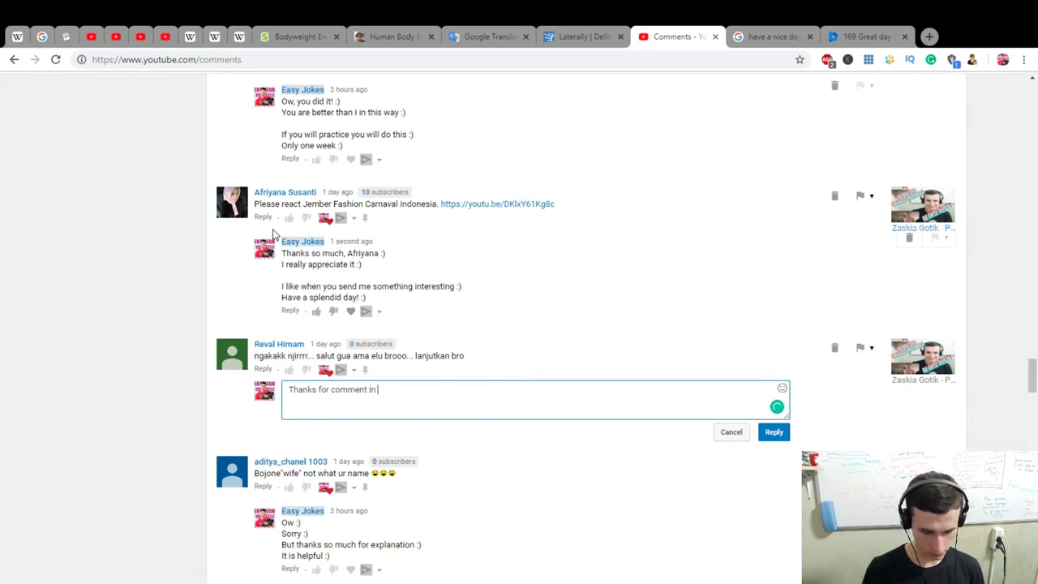
{"action": "type", "text": "ndonesia langua"}
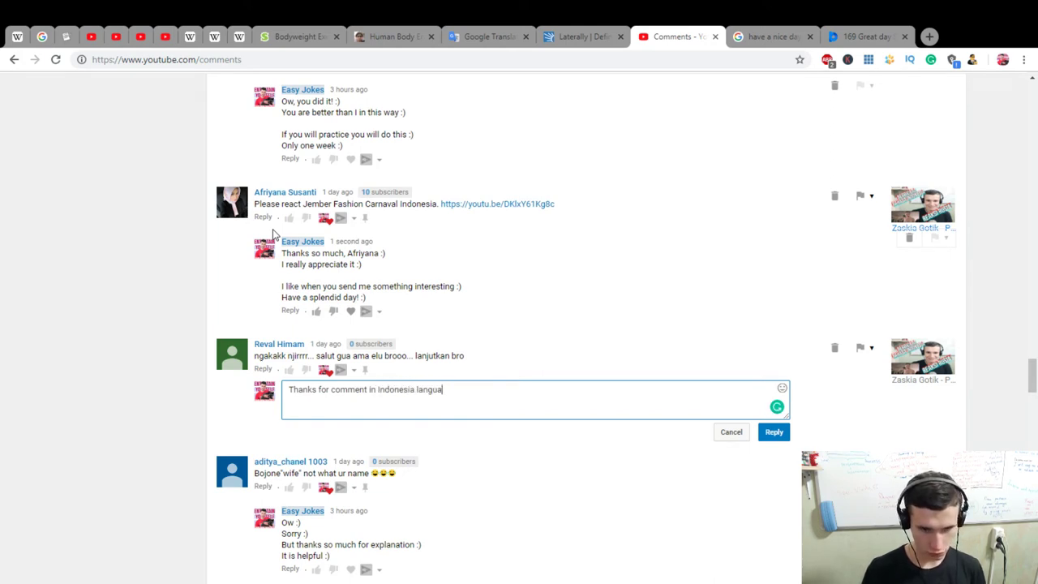
{"action": "type", "text": "ge :)"}
{"action": "key", "text": "Return"}
Add a line of appreciation about this Asian country and 'Have a wonderful day!', then post the reply
{"action": "type", "text": "I really appreciate your worlk"}
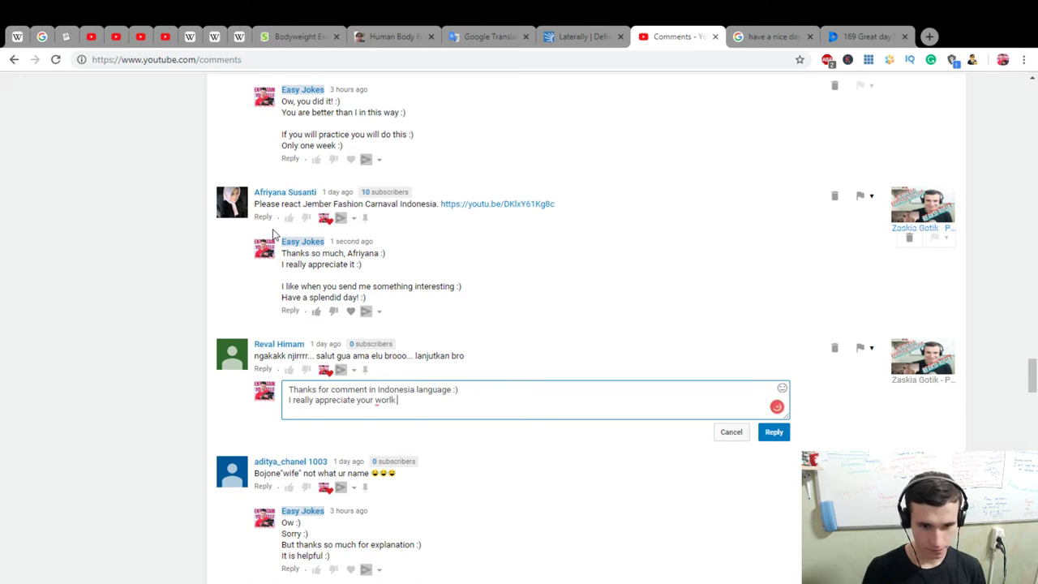
{"action": "key", "text": "BackSpace"}
{"action": "type", "text": "d of"}
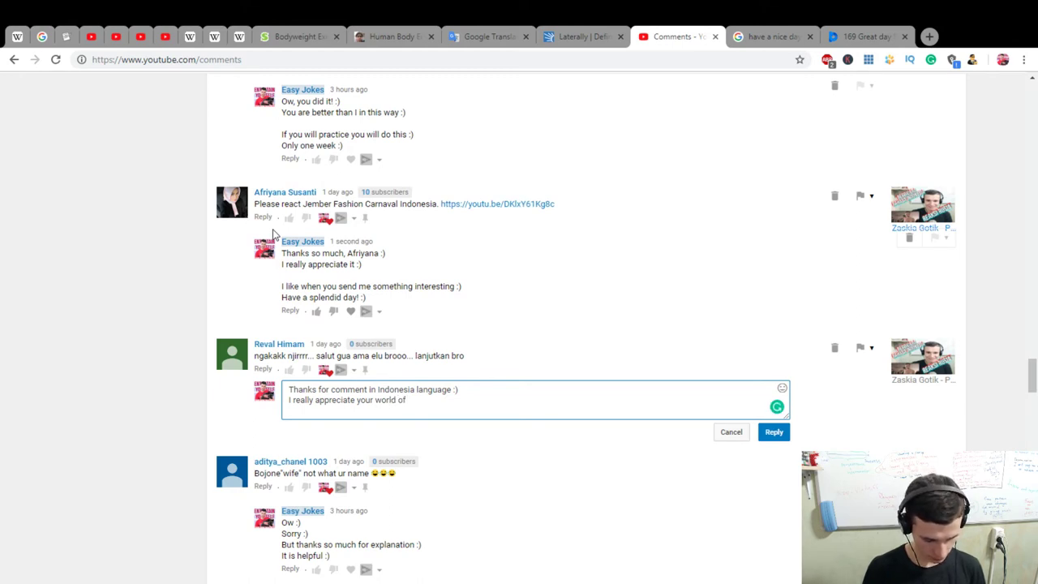
{"action": "type", "text": " this Asian country"}
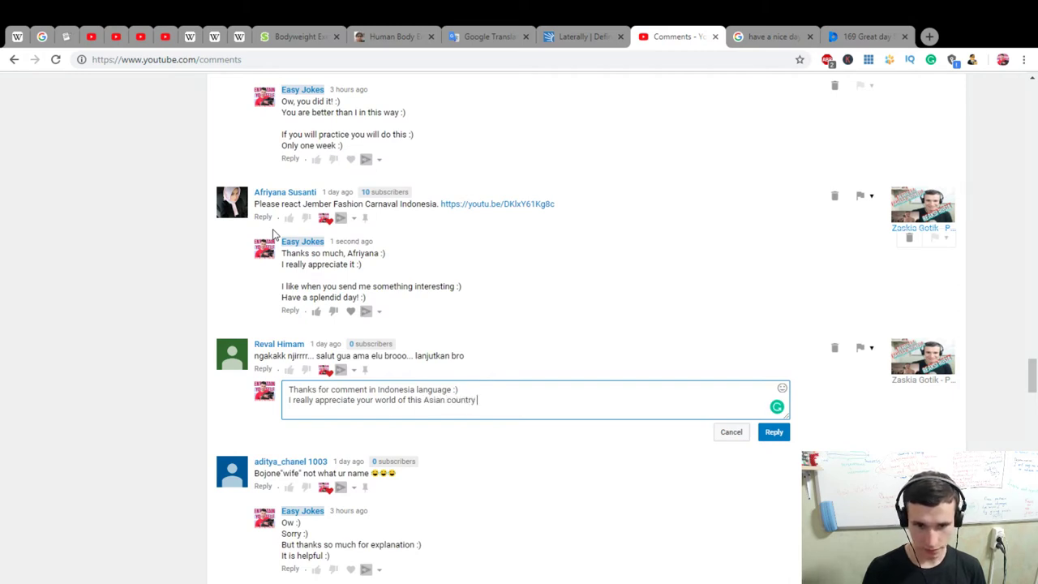
{"action": "type", "text": " :)"}
{"action": "key", "text": "Return"}
{"action": "key", "text": "Return"}
{"action": "type", "text": "Have a wonderful day!"}
{"action": "left_click", "coordinate": [773, 442]}
{"action": "scroll", "coordinate": [486, 417], "scroll_direction": "down", "scroll_amount": 4}
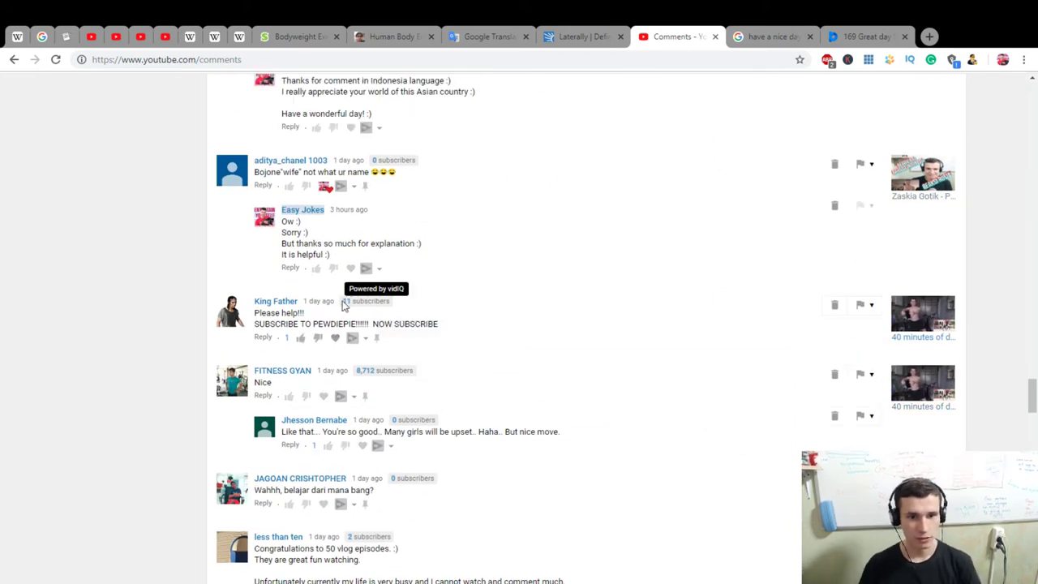
Heart 'Please help!!!' and reply 'Yeeeaaah! :) King father, you are absolutely right! :)' plus 'Let's crash T-series! :)'
{"action": "left_click", "coordinate": [335, 337]}
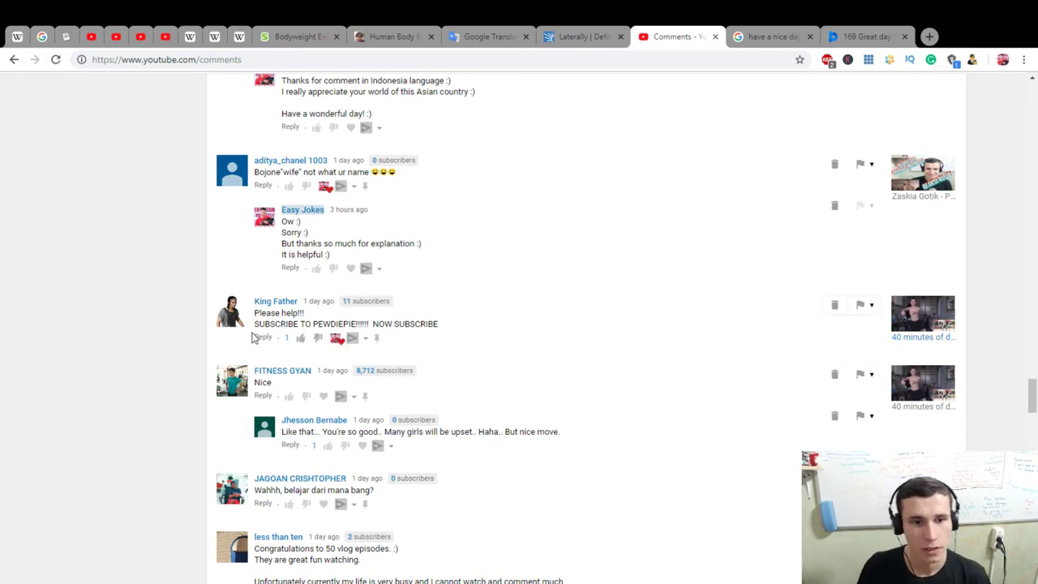
{"action": "left_click", "coordinate": [263, 339]}
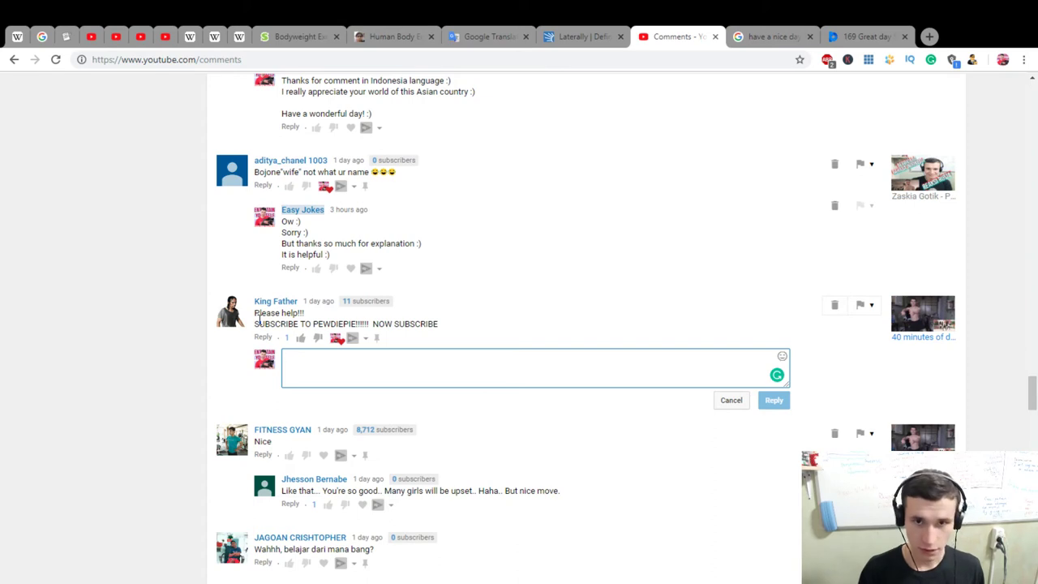
{"action": "type", "text": "Let"}
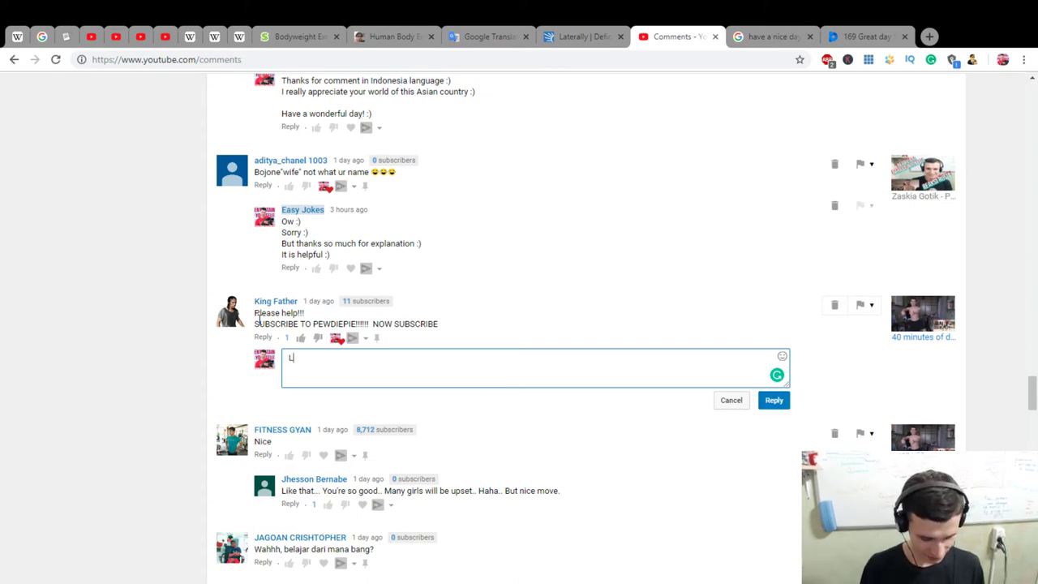
{"action": "key", "text": "BackSpace"}
{"action": "key", "text": "BackSpace"}
{"action": "key", "text": "BackSpace"}
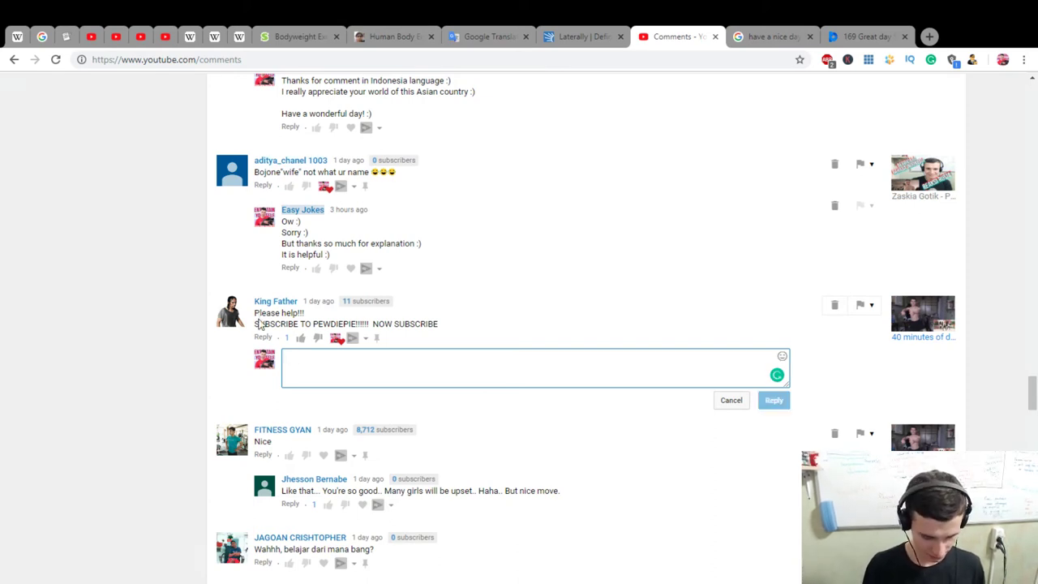
{"action": "type", "text": "Yeeeaa"}
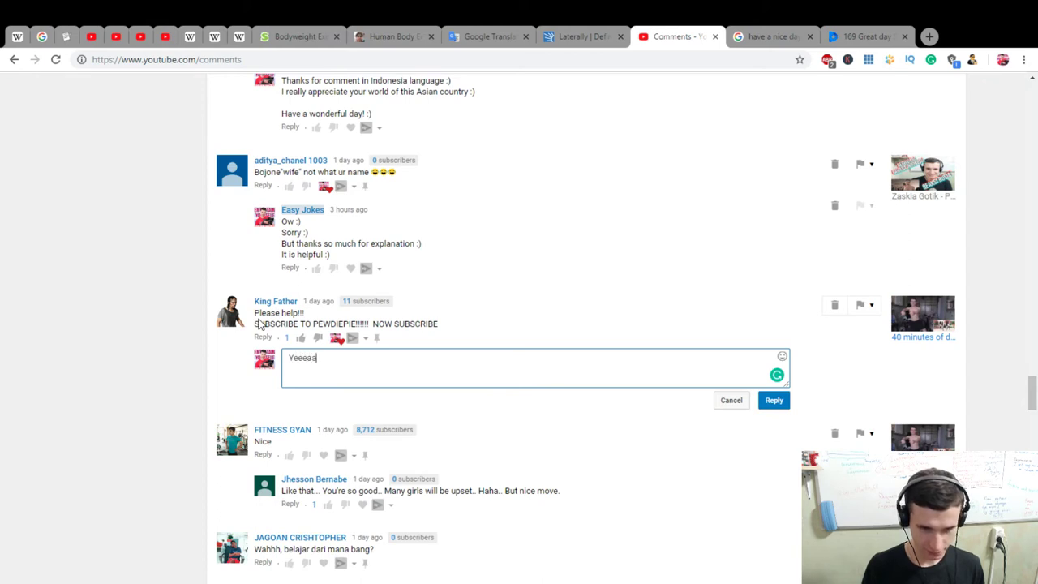
{"action": "type", "text": "ah! :) "}
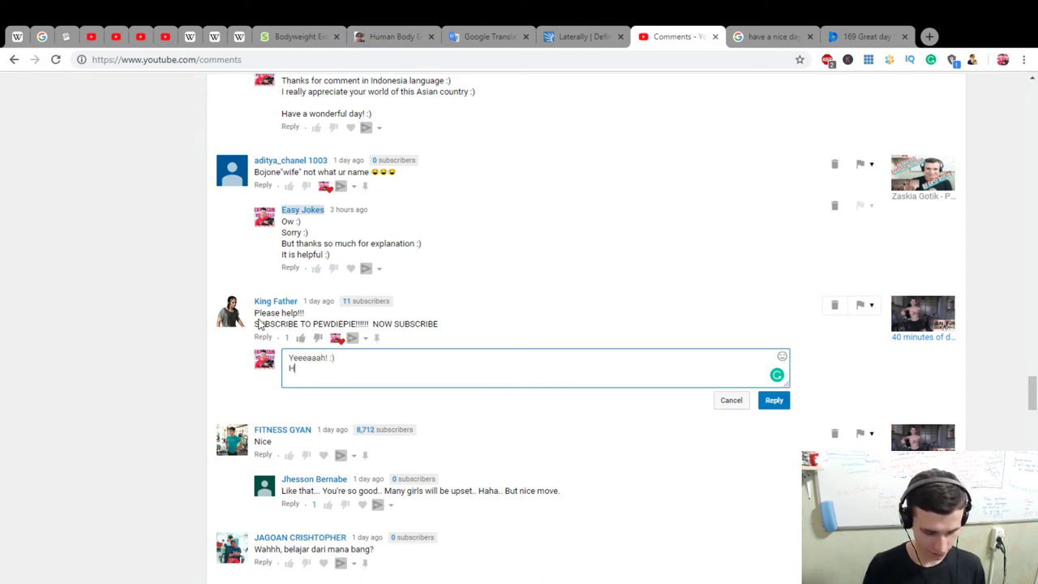
{"action": "type", "text": "King fath"}
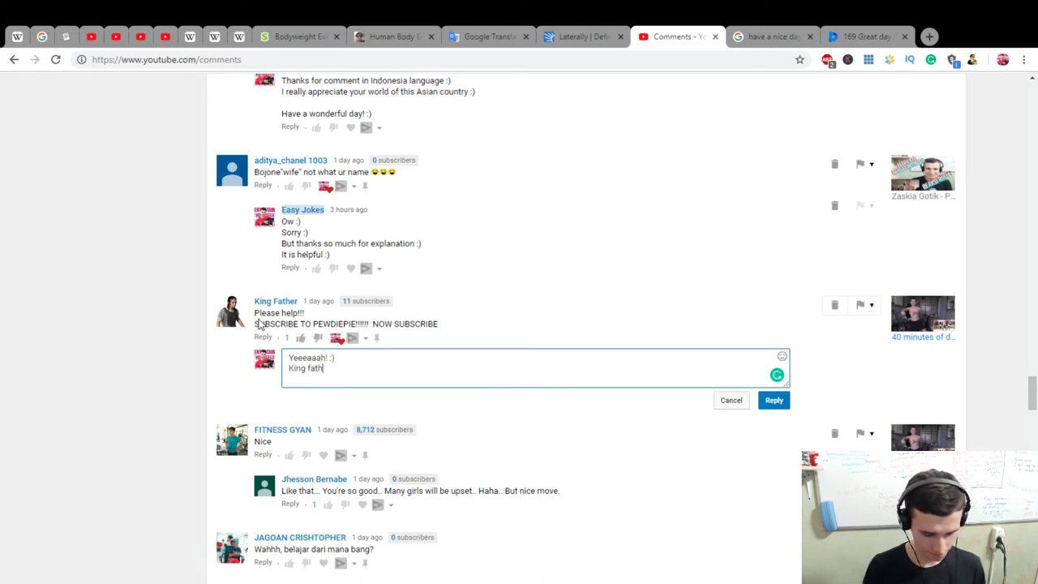
{"action": "type", "text": "er, you are a"}
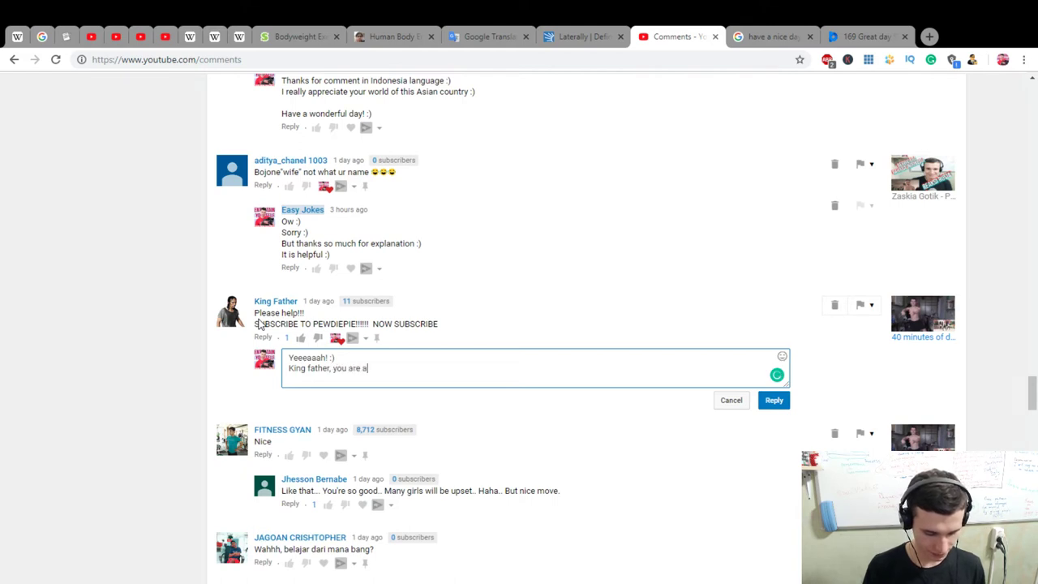
{"action": "type", "text": "bsolutel"}
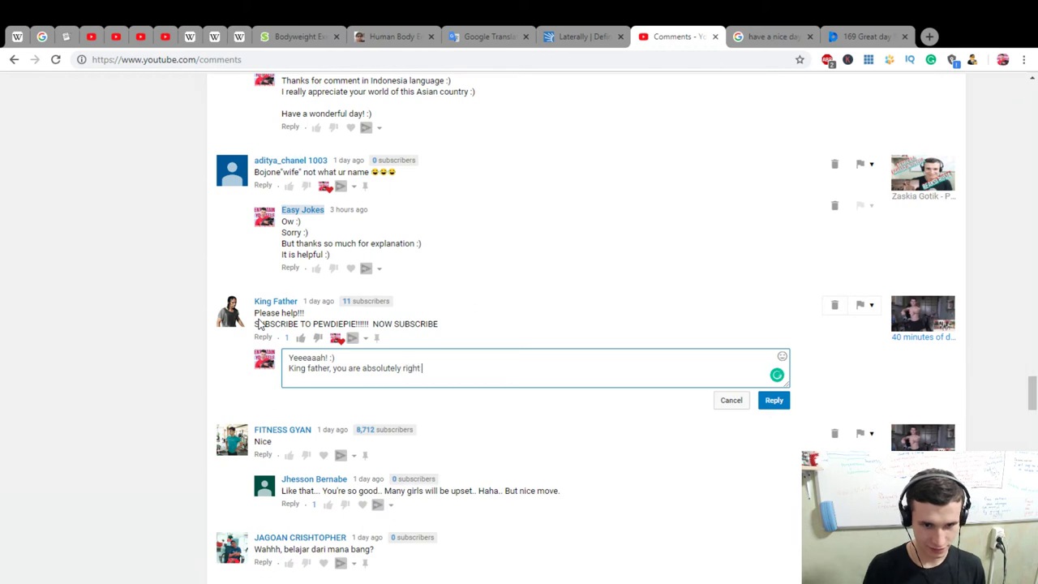
{"action": "type", "text": "y right! :)"}
{"action": "key", "text": "Return"}
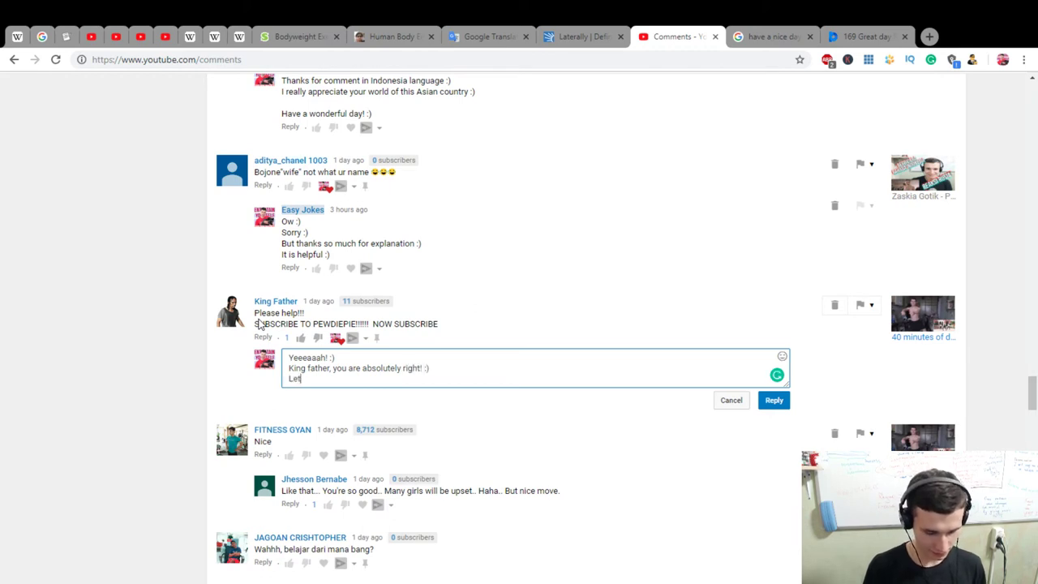
{"action": "type", "text": "Let's crash T-se"}
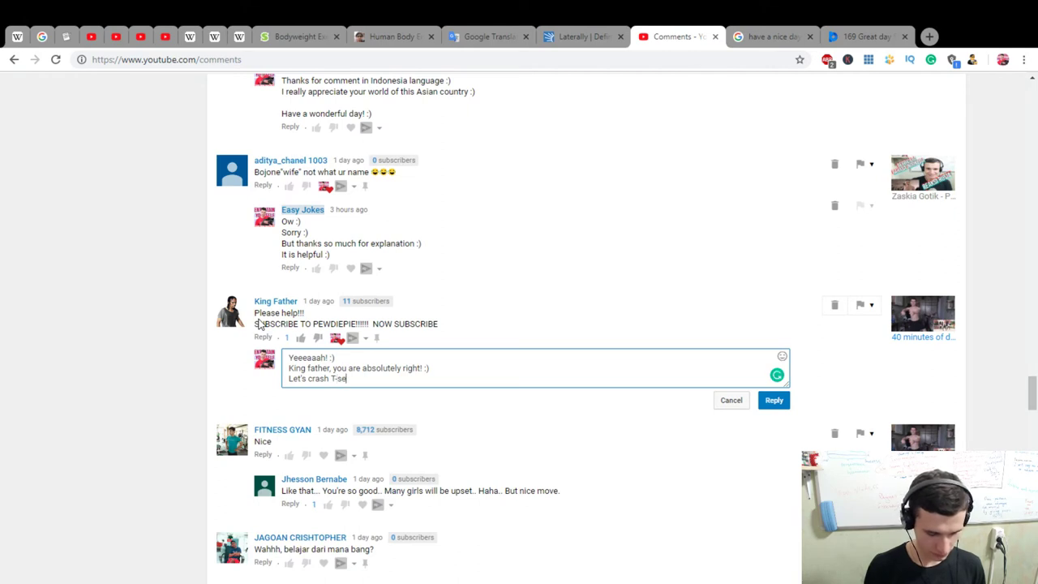
{"action": "type", "text": "ries! :)"}
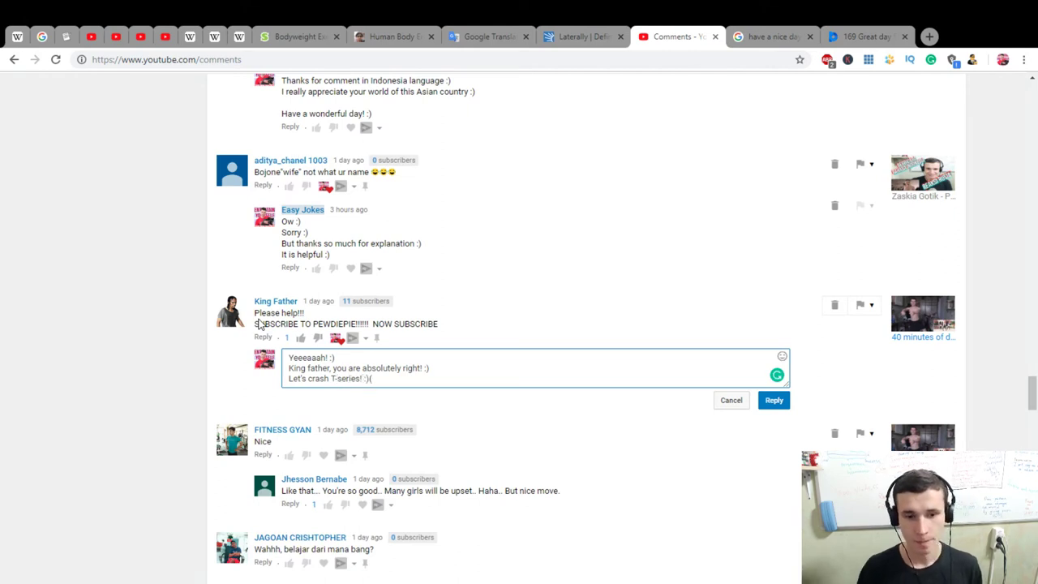
{"action": "left_click", "coordinate": [772, 402]}
{"action": "scroll", "coordinate": [412, 417], "scroll_direction": "down", "scroll_amount": 1}
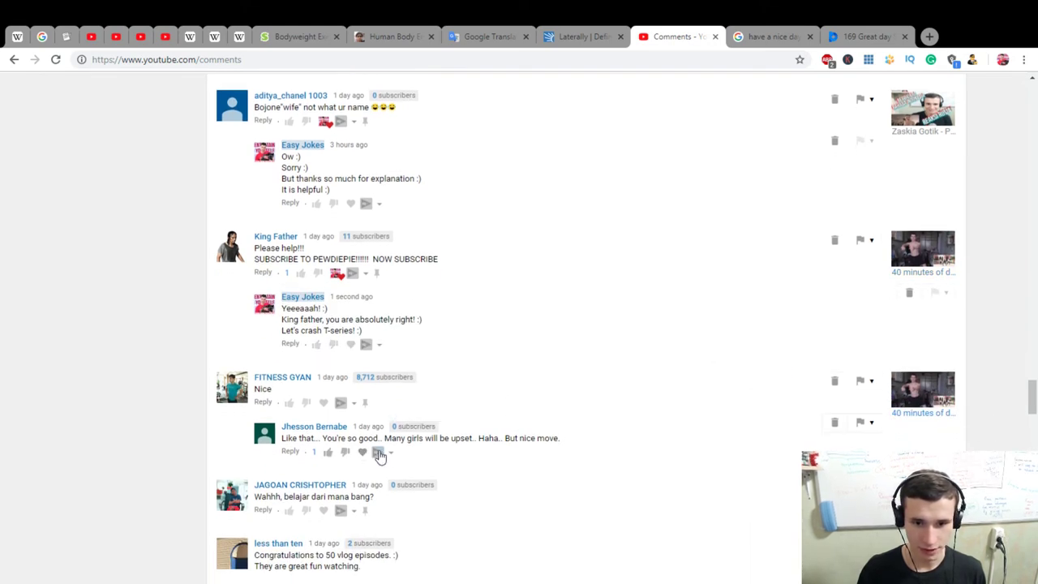
Translate the 'Like that... You're so good..' comment into Russian and copy the phrase 'Many girls will be upset'
{"action": "left_click_drag", "start_coordinate": [574, 445], "coordinate": [281, 442]}
{"action": "key", "text": "ctrl+c"}
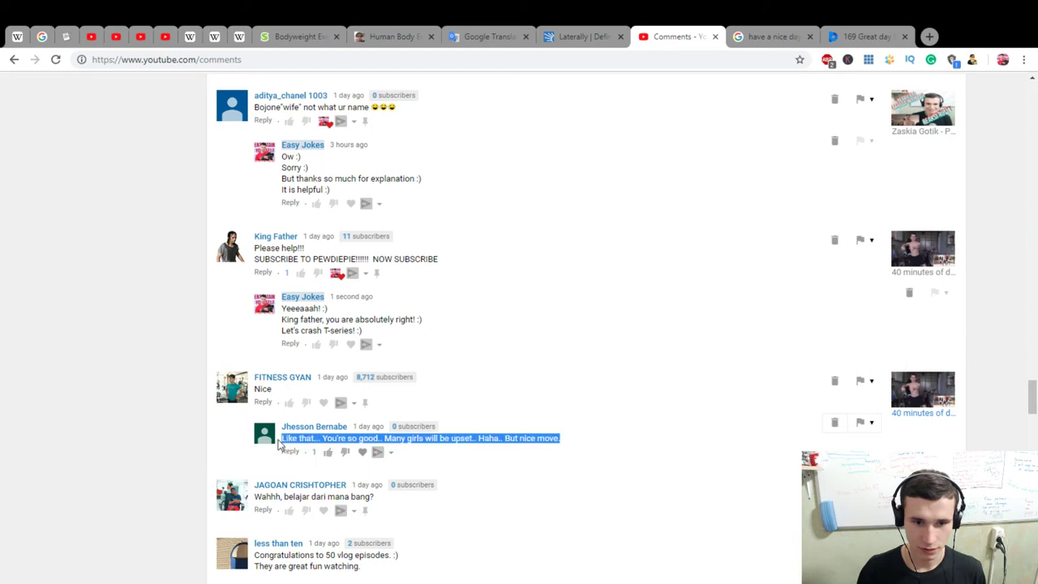
{"action": "left_click", "coordinate": [499, 26]}
{"action": "key", "text": "ctrl+a"}
{"action": "key", "text": "ctrl+v"}
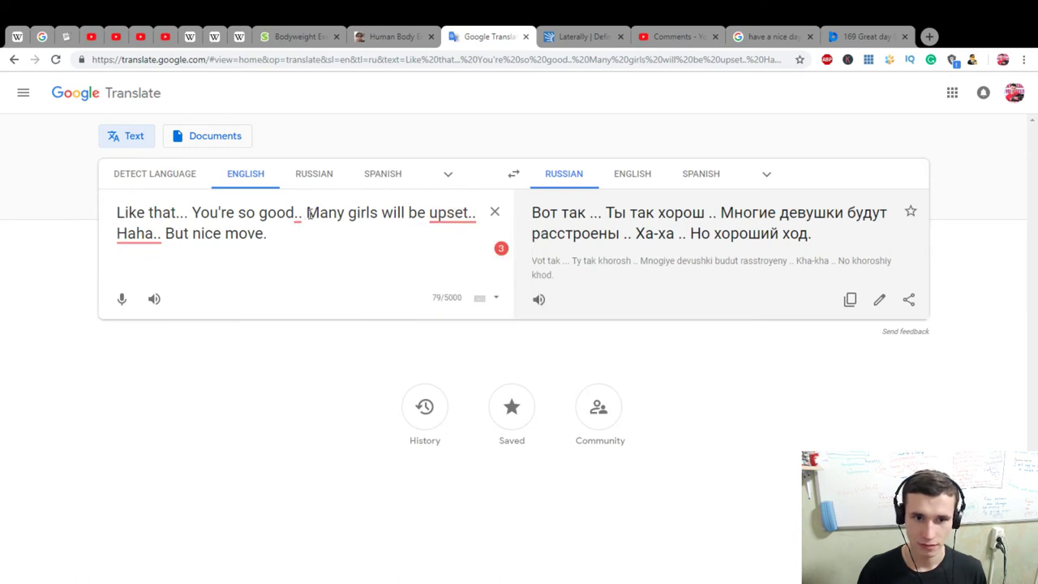
{"action": "left_click_drag", "start_coordinate": [307, 212], "coordinate": [469, 213]}
{"action": "key", "text": "ctrl+c"}
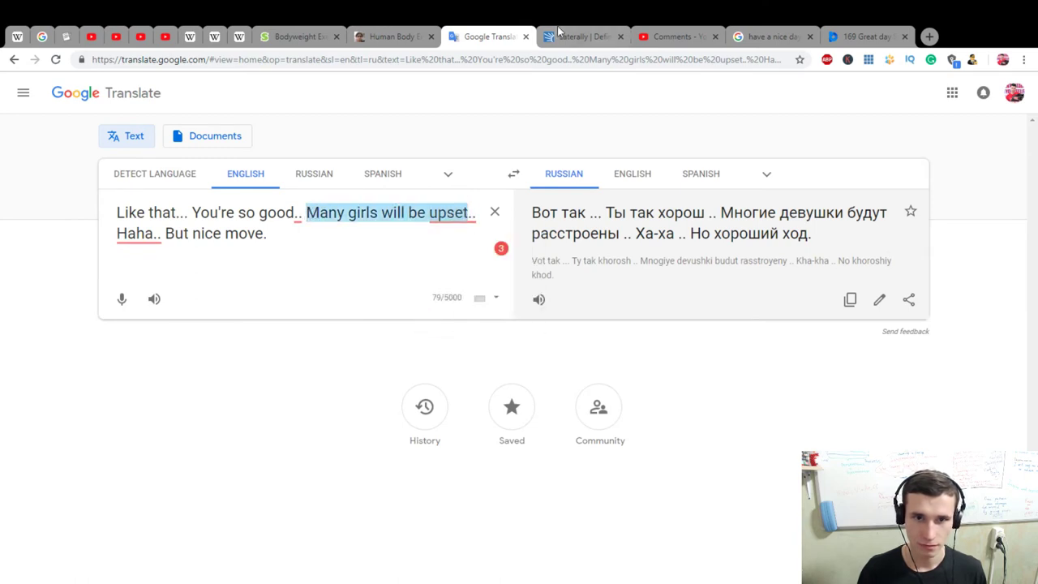
{"action": "left_click", "coordinate": [758, 37]}
{"action": "left_click_drag", "start_coordinate": [258, 101], "coordinate": [445, 98]}
Search the web for 'Many girls will be upset' in a new tab
{"action": "left_click", "coordinate": [928, 36]}
{"action": "key", "text": "ctrl+v"}
{"action": "key", "text": "Return"}
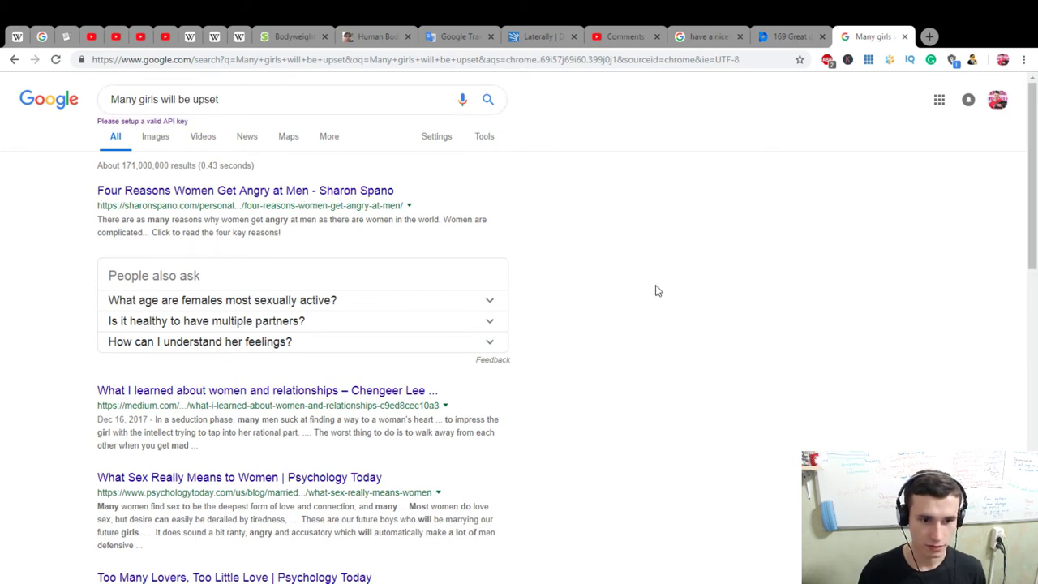
Back on the Comments page, heart the 'Like that...' comment
{"action": "left_click", "coordinate": [624, 38]}
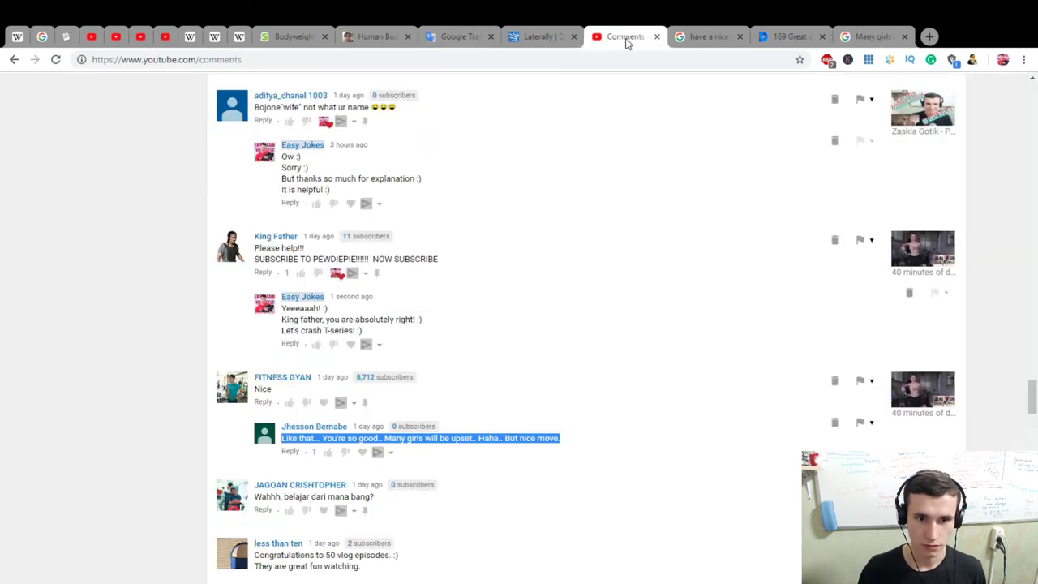
{"action": "left_click", "coordinate": [547, 389]}
{"action": "left_click", "coordinate": [363, 453]}
Heart the 'Nice' comment and reply thanking the commenter by name, ending 'Have a nice day!'
{"action": "left_click", "coordinate": [323, 403]}
{"action": "left_click", "coordinate": [262, 403]}
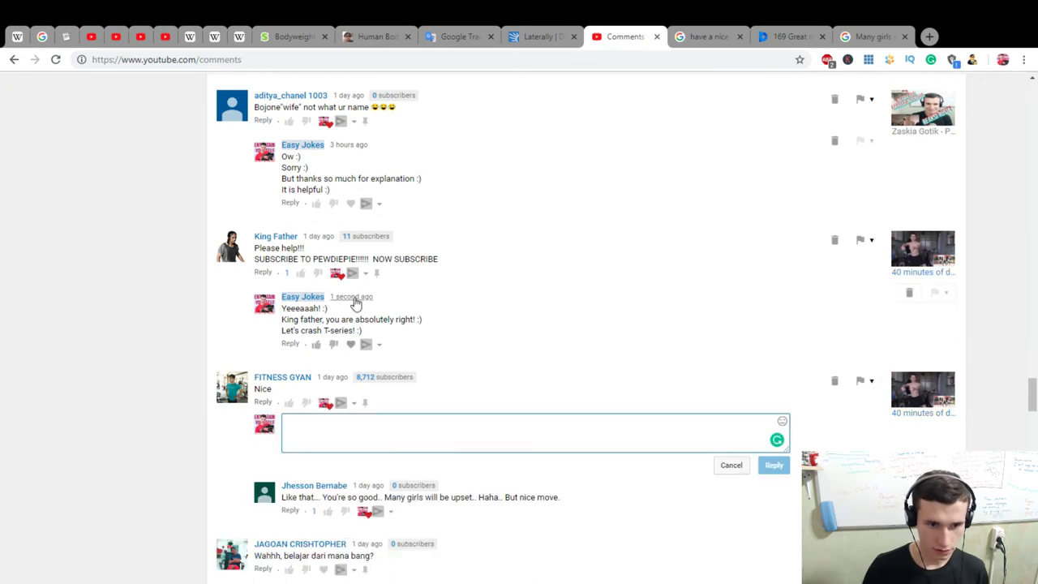
{"action": "type", "text": "Fitness"}
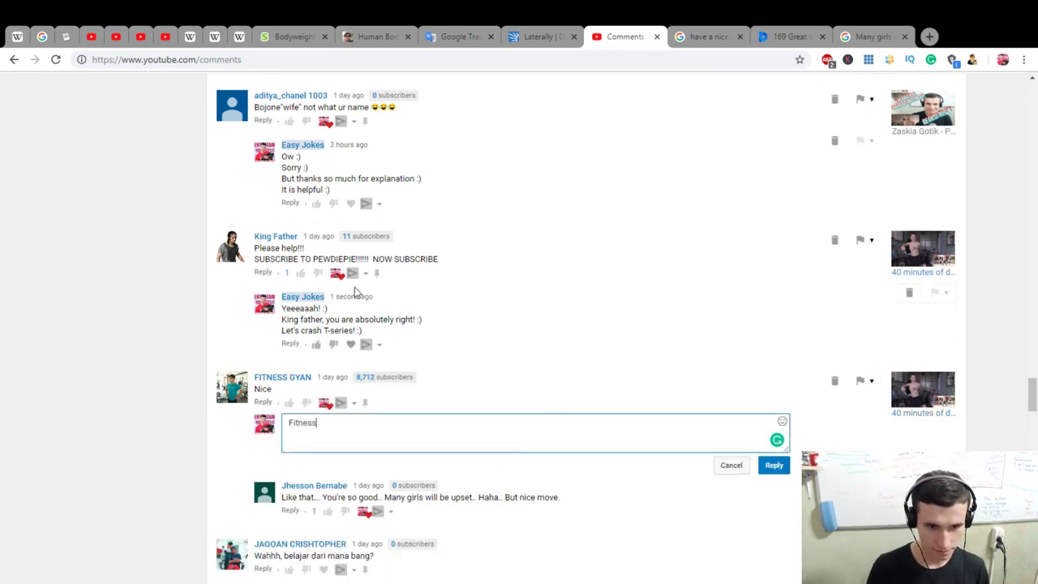
{"action": "type", "text": " gyan, thanks so much for your comment :)"}
{"action": "key", "text": "Return"}
{"action": "type", "text": "Have a nice day!"}
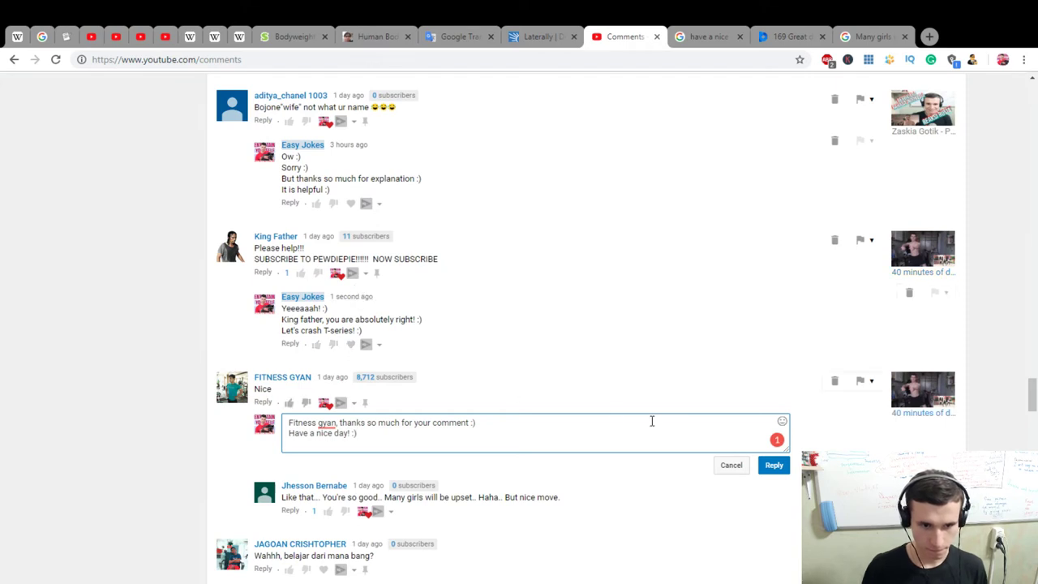
{"action": "left_click", "coordinate": [774, 465]}
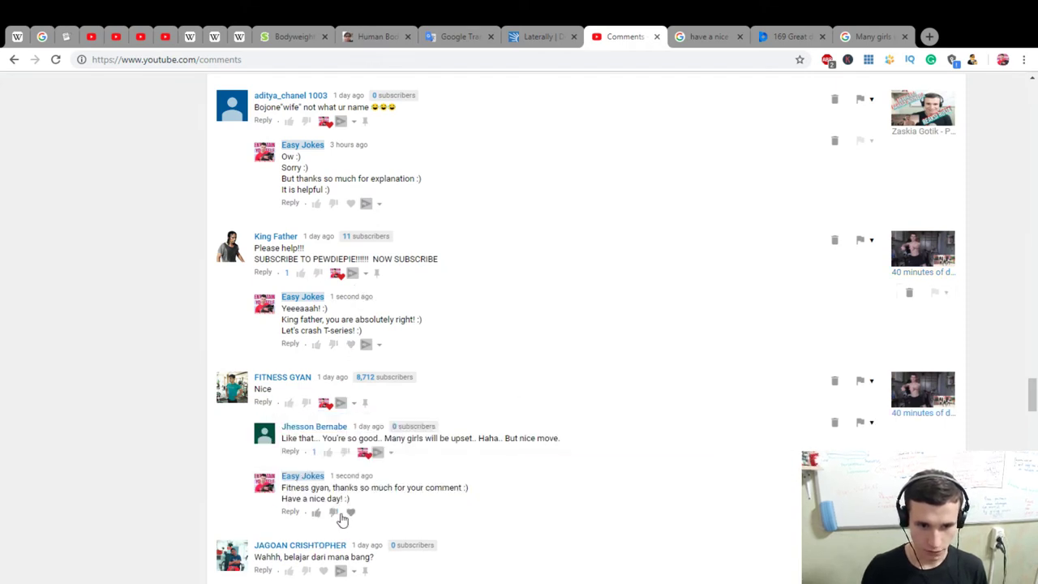
Reply to 'Like that...' thanking the commenter, closing 'Have a wonderful day! :)', then heart 'Wahhh, belajar dari mana bang?'
{"action": "left_click", "coordinate": [290, 455]}
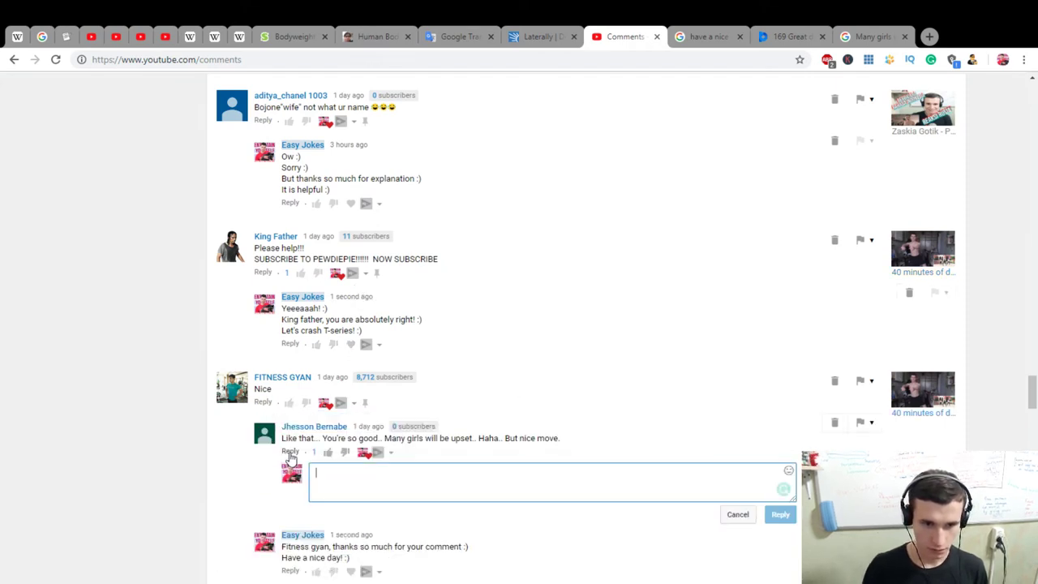
{"action": "type", "text": "Jhenso"}
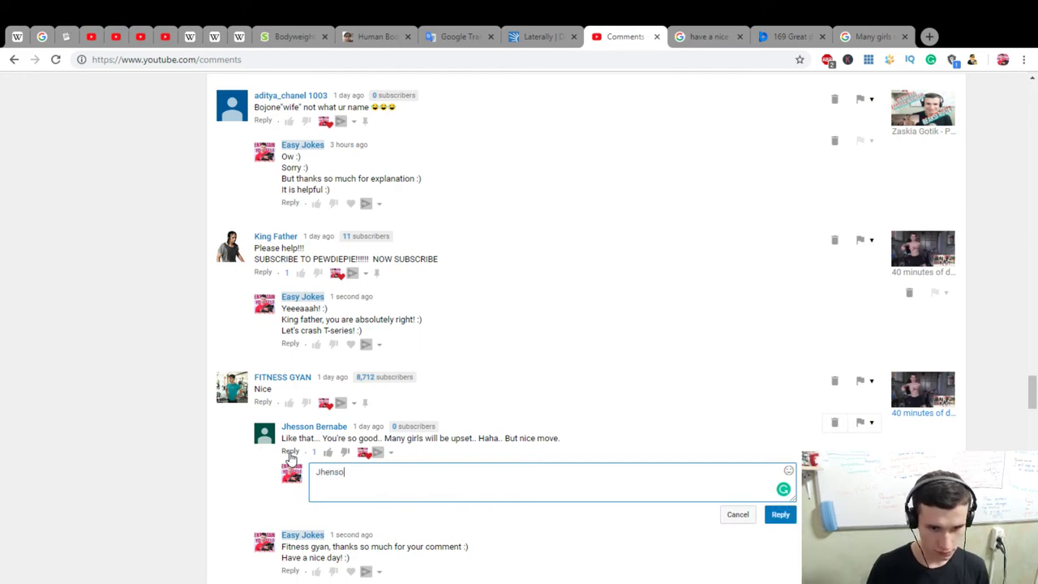
{"action": "type", "text": "s"}
{"action": "key", "text": "BackSpace"}
{"action": "key", "text": "BackSpace"}
{"action": "type", "text": "son, thanks f"}
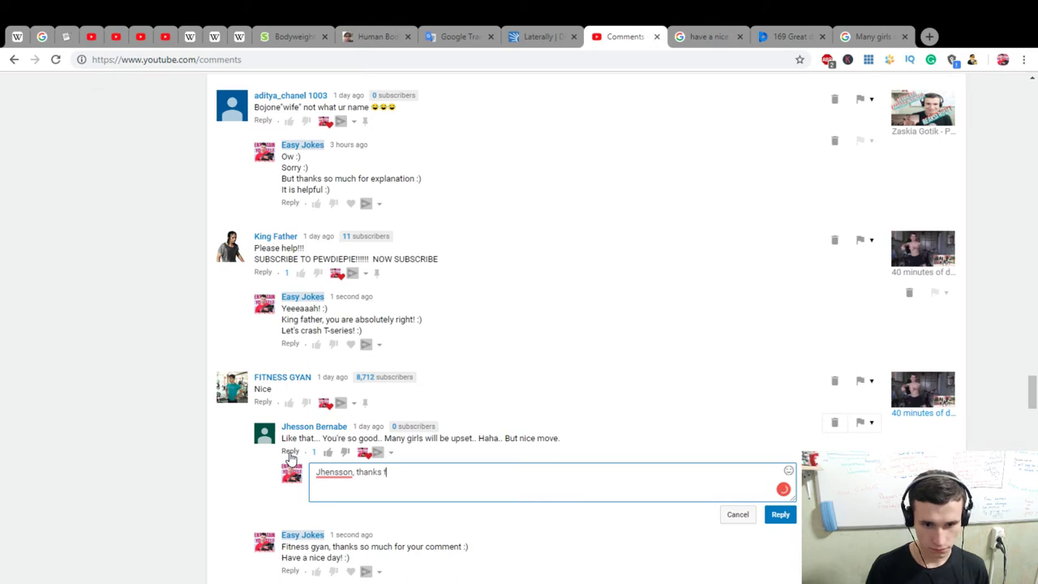
{"action": "type", "text": "or your commenting"}
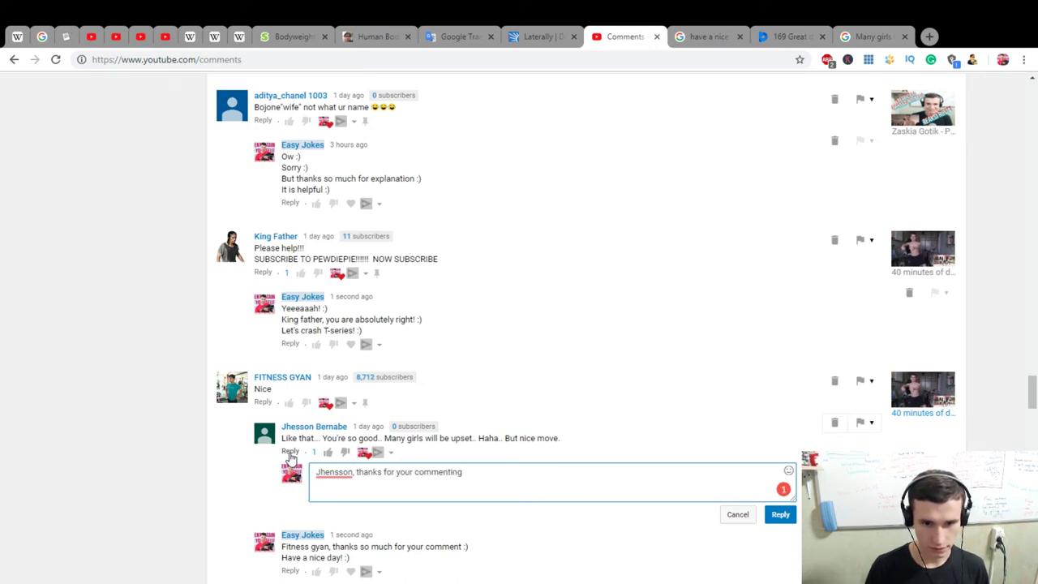
{"action": "type", "text": " :) "}
{"action": "type", "text": "I really appre"}
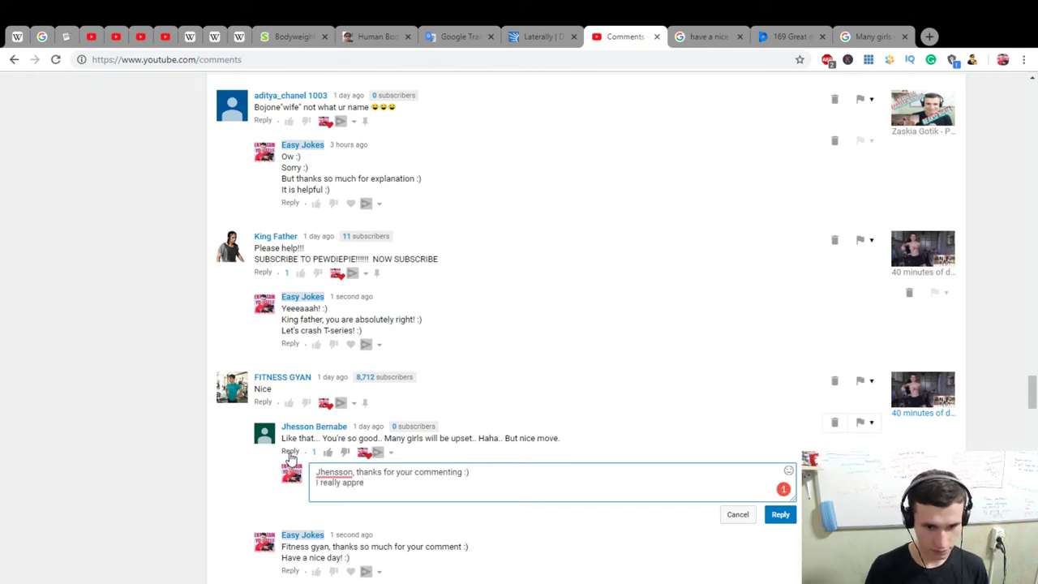
{"action": "type", "text": "ciate it :)"}
{"action": "key", "text": "Return"}
{"action": "type", "text": "Have a wonderfull"}
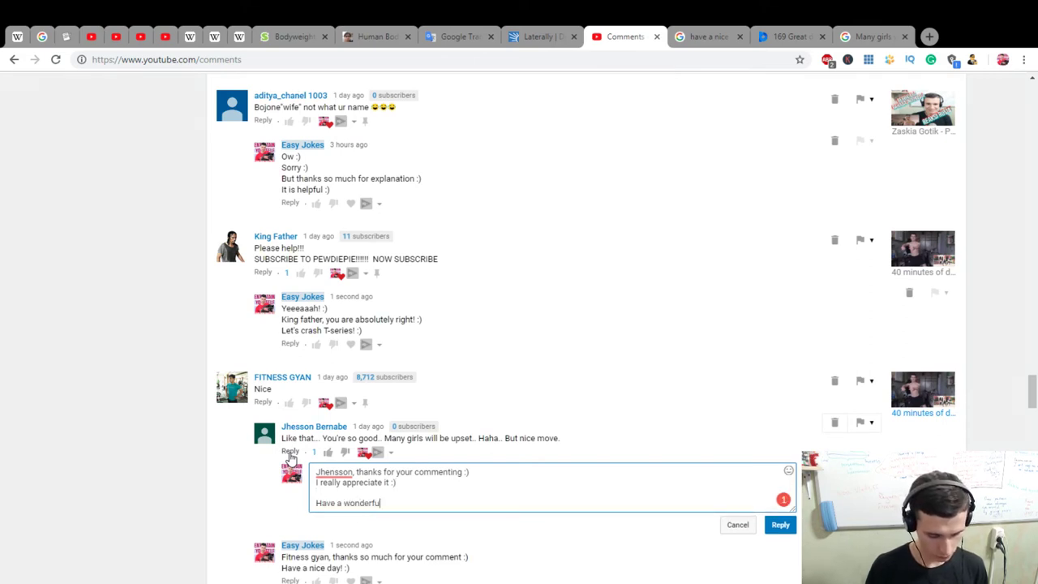
{"action": "key", "text": "BackSpace"}
{"action": "type", "text": "day! :)"}
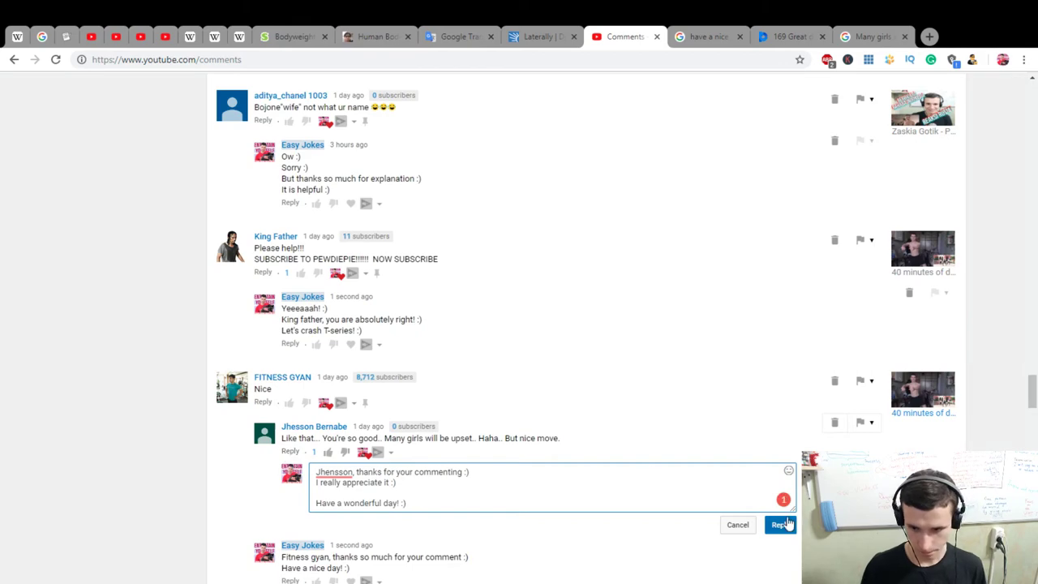
{"action": "left_click", "coordinate": [780, 525]}
{"action": "scroll", "coordinate": [352, 393], "scroll_direction": "down", "scroll_amount": 4}
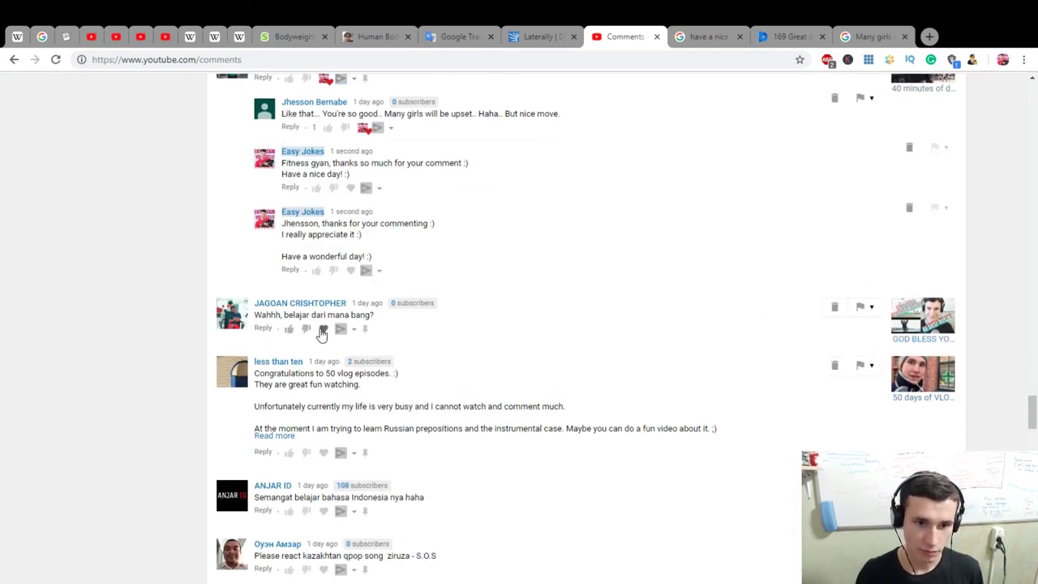
{"action": "left_click", "coordinate": [322, 330]}
Reply that you learn Indonesian and English from the Internet, adding 'By the way, thanks for comment :)'
{"action": "left_click", "coordinate": [262, 328]}
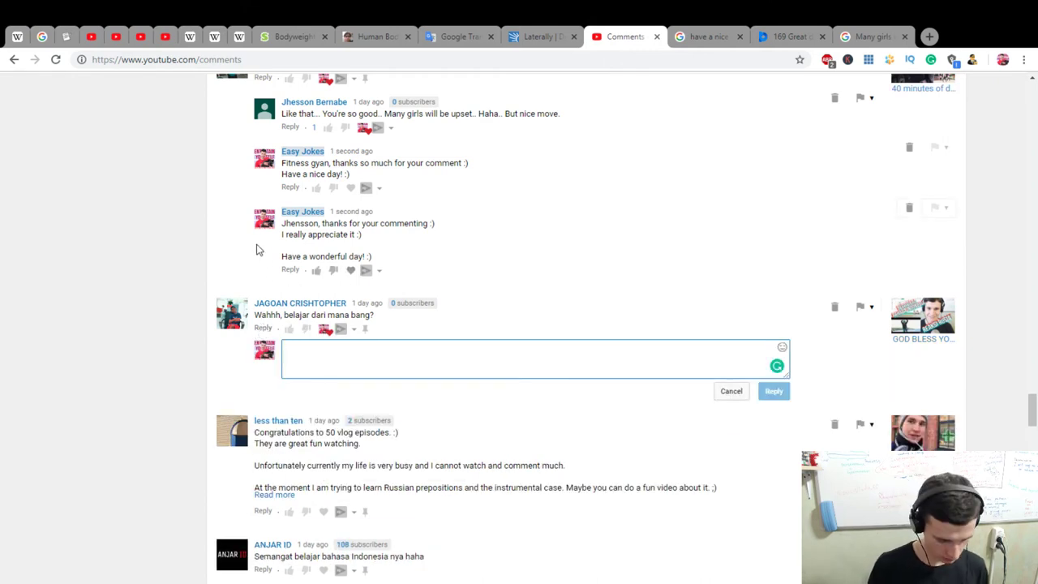
{"action": "type", "text": "Jagoan,"}
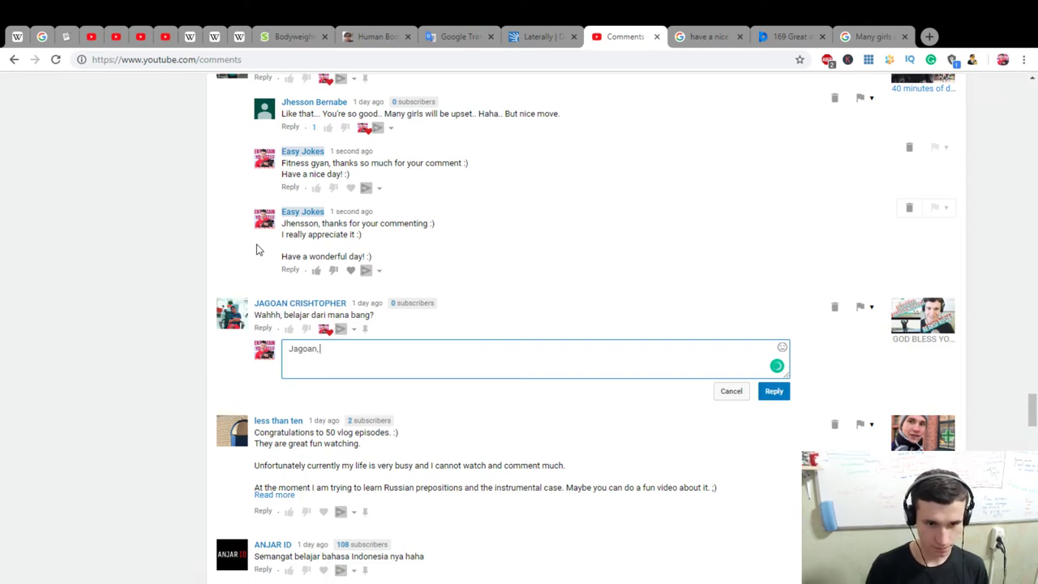
{"action": "type", "text": " I"}
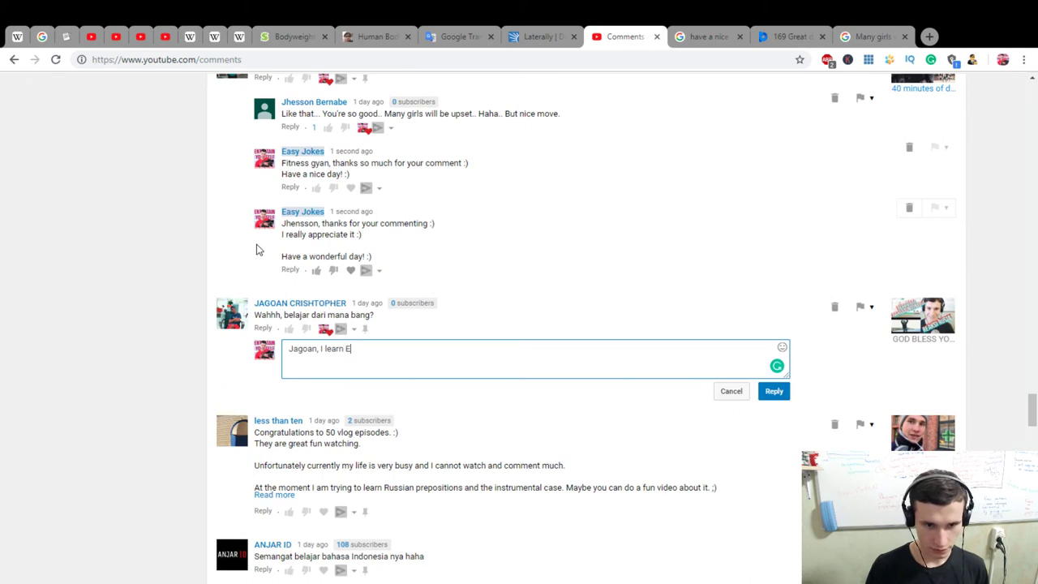
{"action": "type", "text": " learn Indonesian and Engl"}
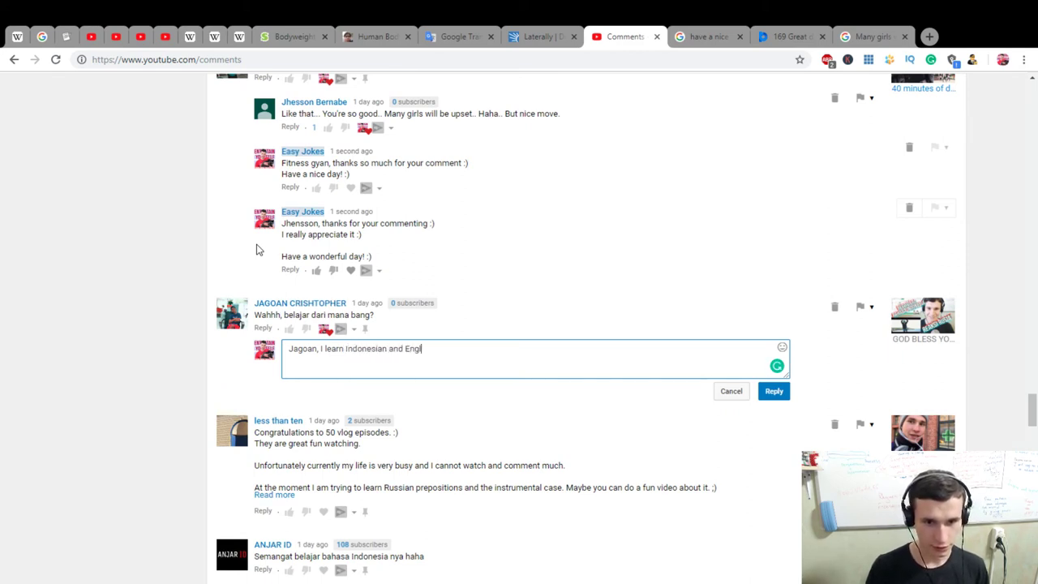
{"action": "type", "text": "ish languages "}
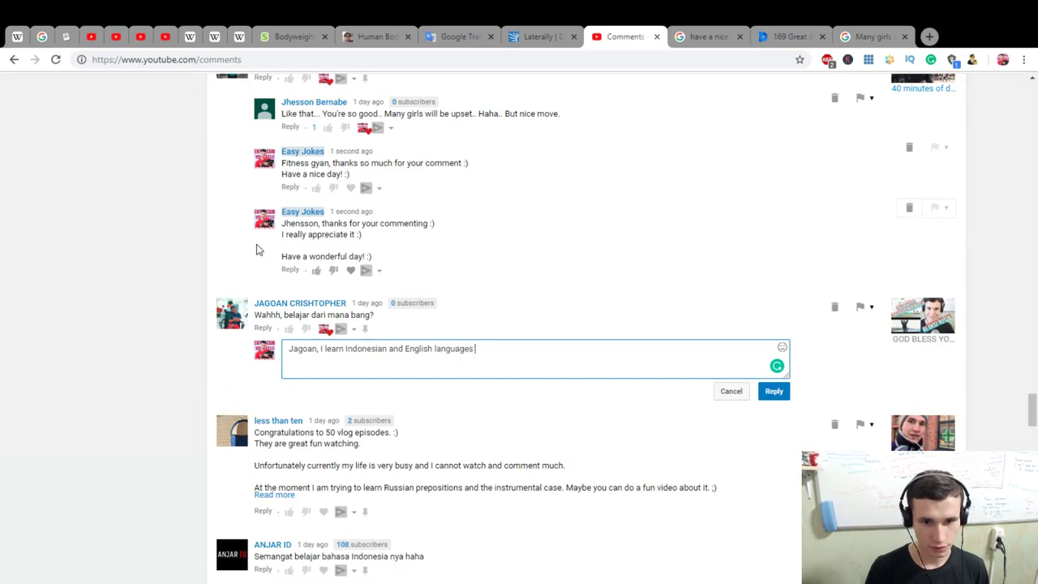
{"action": "type", "text": "from I"}
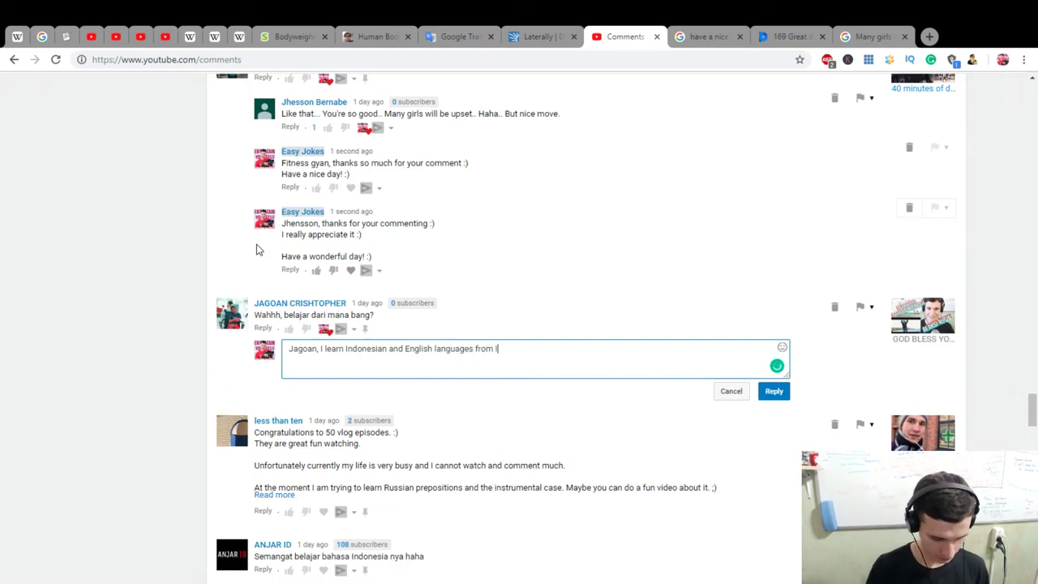
{"action": "type", "text": "nternet :)"}
{"action": "key", "text": "Return"}
{"action": "type", "text": "By the way, thanks for comment :)"}
{"action": "left_click", "coordinate": [774, 391]}
{"action": "scroll", "coordinate": [284, 288], "scroll_direction": "down", "scroll_amount": 3}
Expand the full 50-vlog-episodes congratulation comment, read it, and give it a creator heart
{"action": "left_click", "coordinate": [275, 301]}
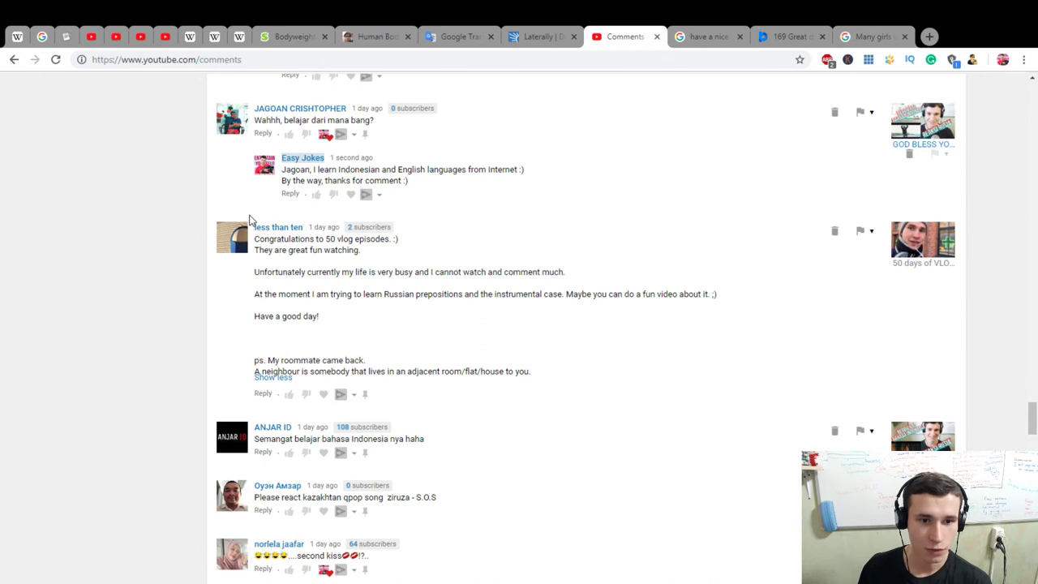
{"action": "left_click_drag", "start_coordinate": [255, 274], "coordinate": [276, 278]}
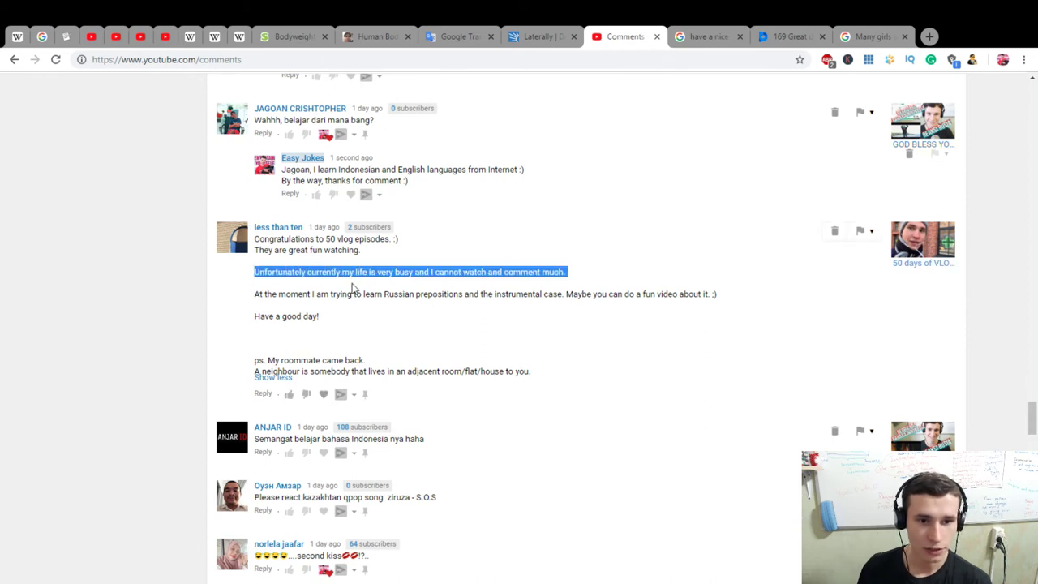
{"action": "left_click", "coordinate": [394, 283]}
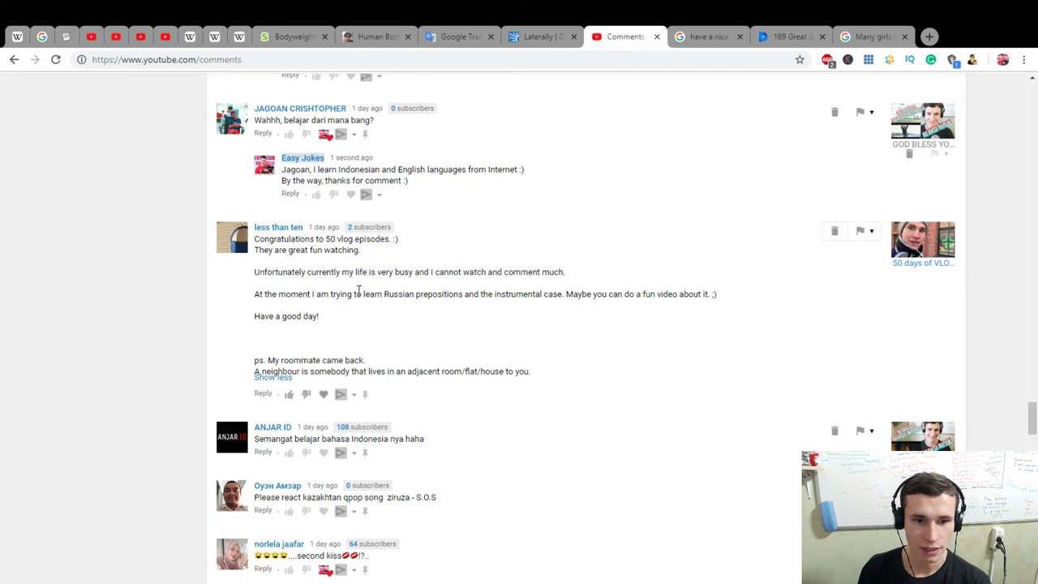
{"action": "left_click", "coordinate": [324, 394]}
Start the reply thanking for the explanation and asking for more synonyms of 'roommate', fixing typos
{"action": "left_click", "coordinate": [263, 395]}
{"action": "type", "text": "O"}
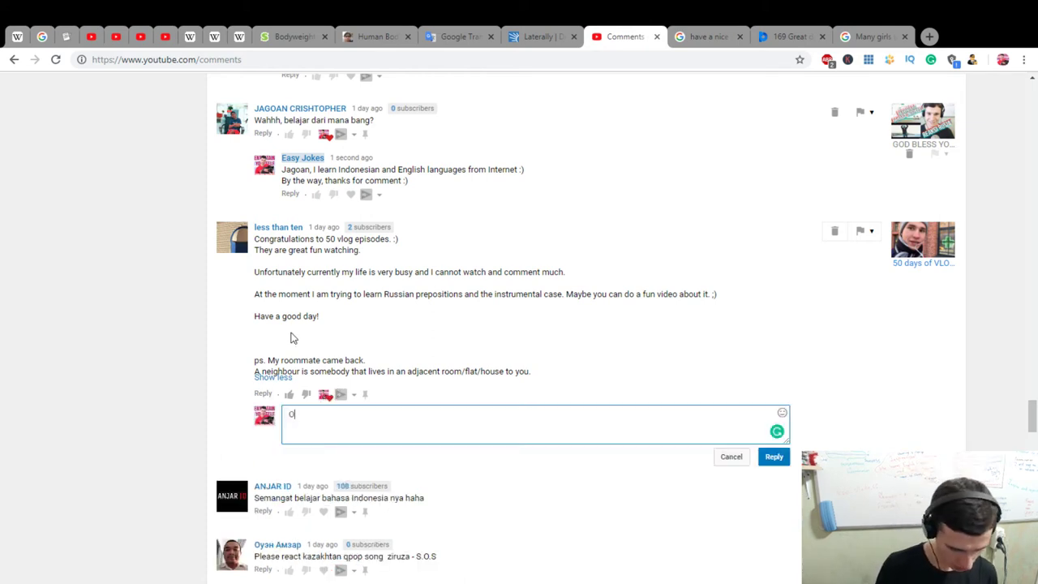
{"action": "type", "text": "h, thanks so much for explanation :)"}
{"action": "key", "text": "Return"}
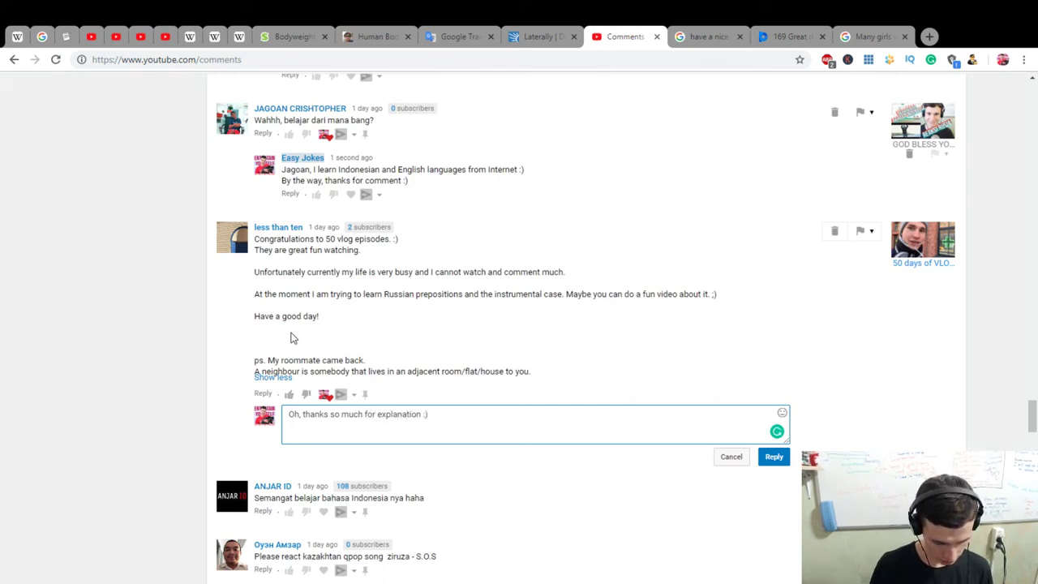
{"action": "type", "text": "Wal, "}
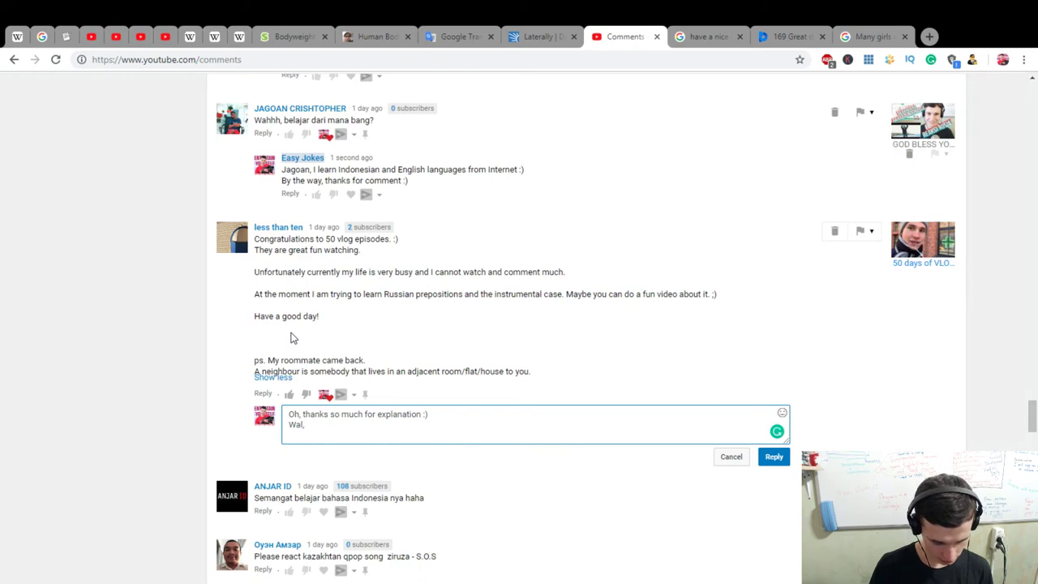
{"action": "type", "text": "do you k"}
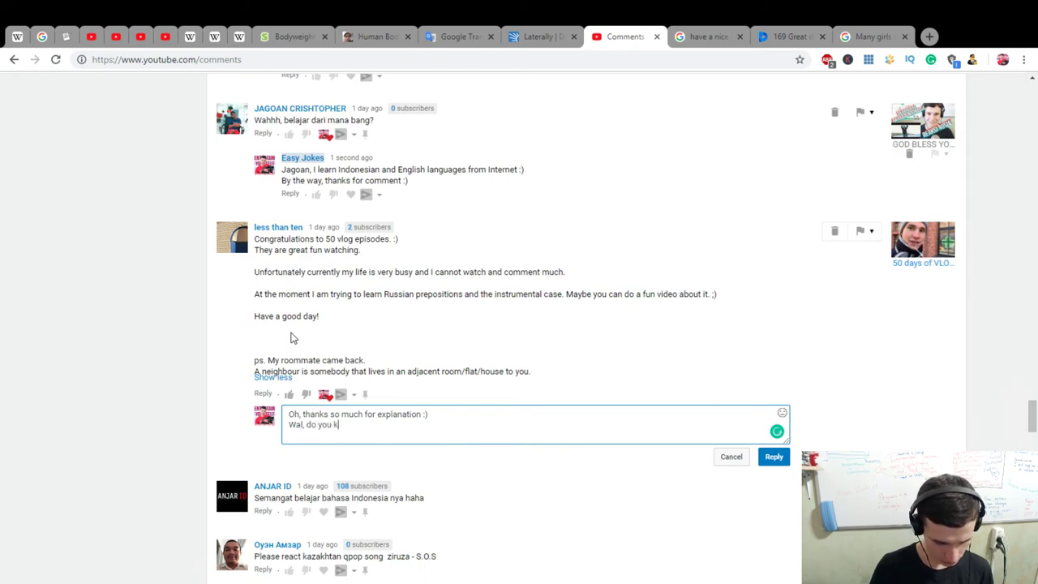
{"action": "type", "text": "now more"}
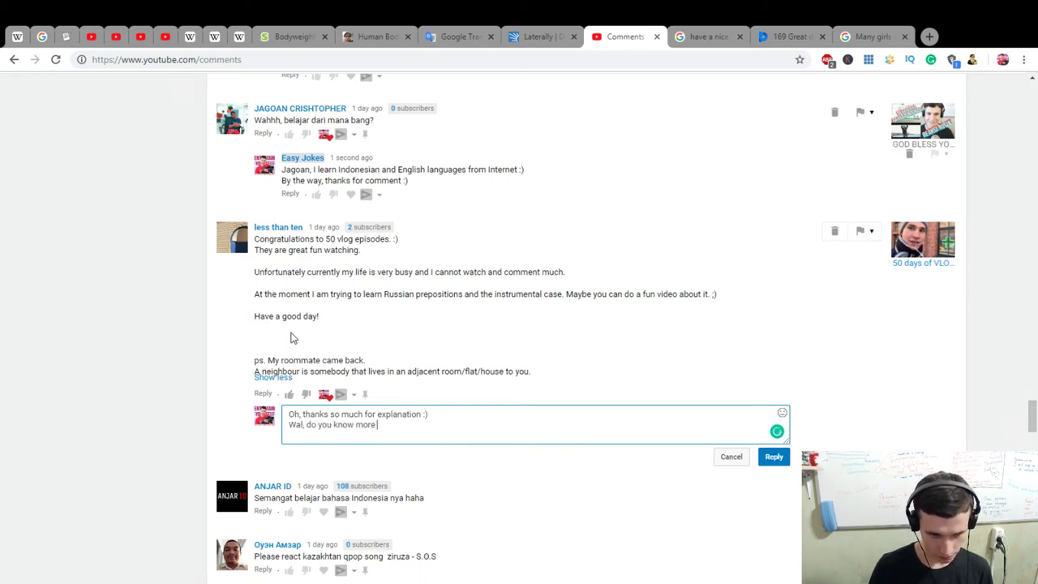
{"action": "type", "text": " syno"}
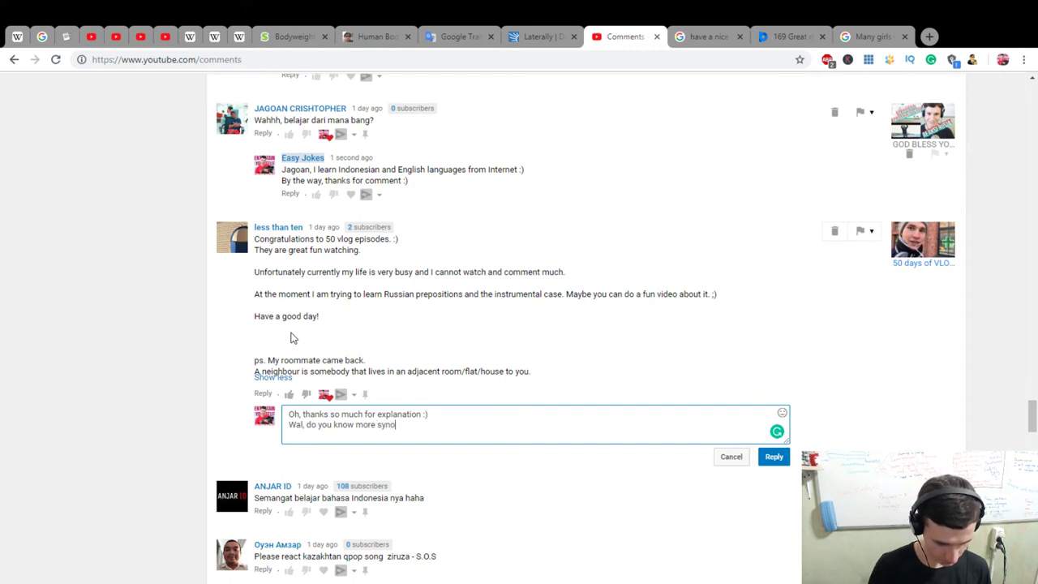
{"action": "type", "text": "myms of"}
{"action": "left_click", "coordinate": [410, 425]}
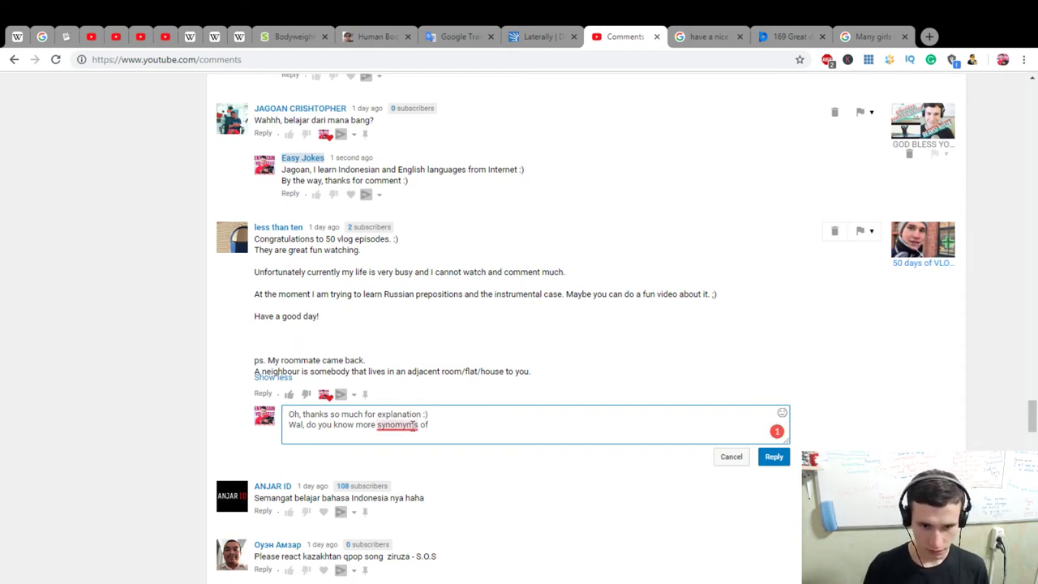
{"action": "left_click", "coordinate": [430, 364]}
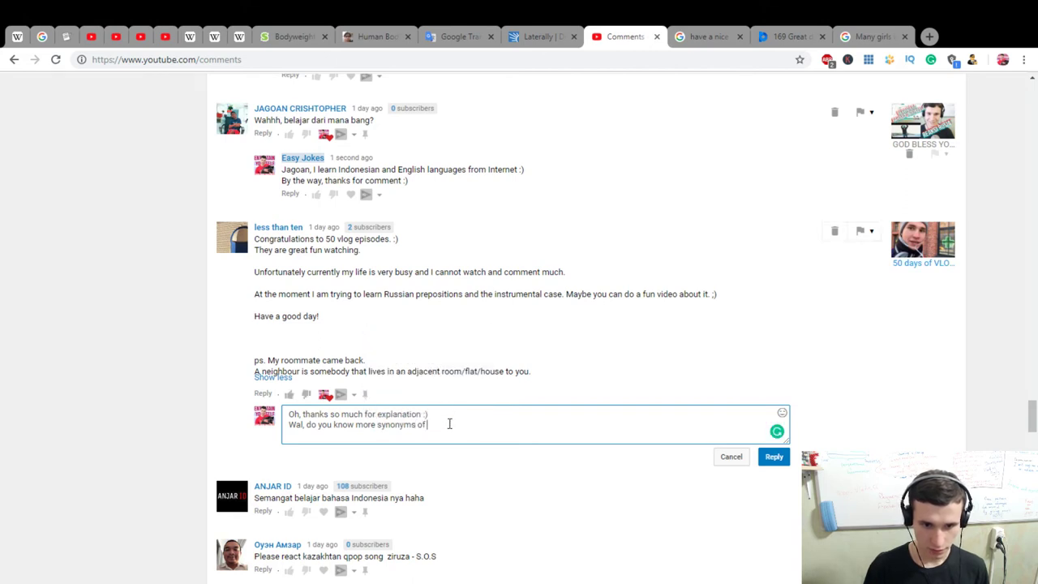
{"action": "type", "text": "'roomate"}
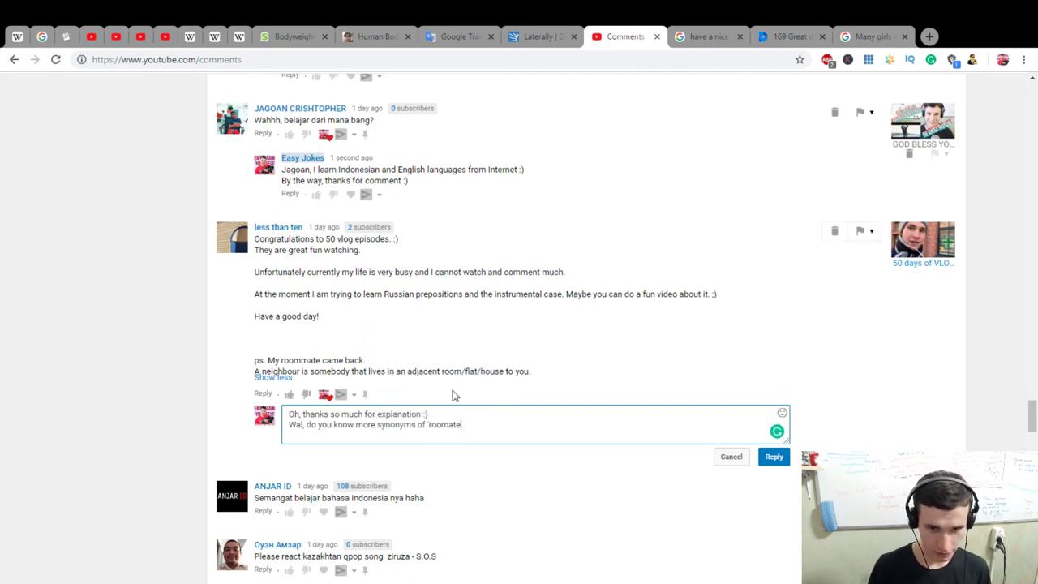
{"action": "type", "text": "'? :)"}
{"action": "left_click", "coordinate": [449, 426]}
{"action": "type", "text": "m"}
{"action": "left_click", "coordinate": [452, 425]}
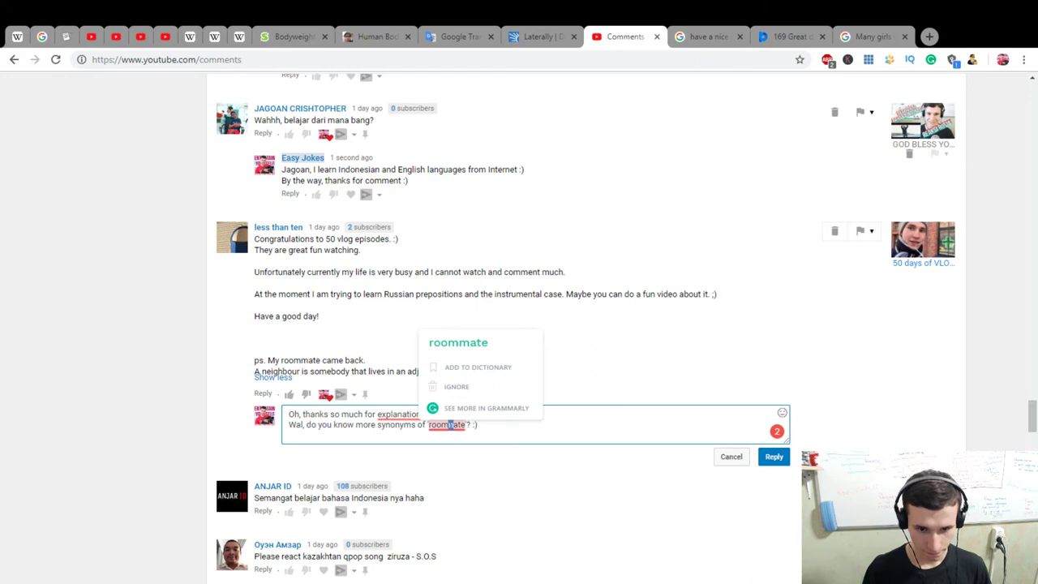
{"action": "key", "text": "End"}
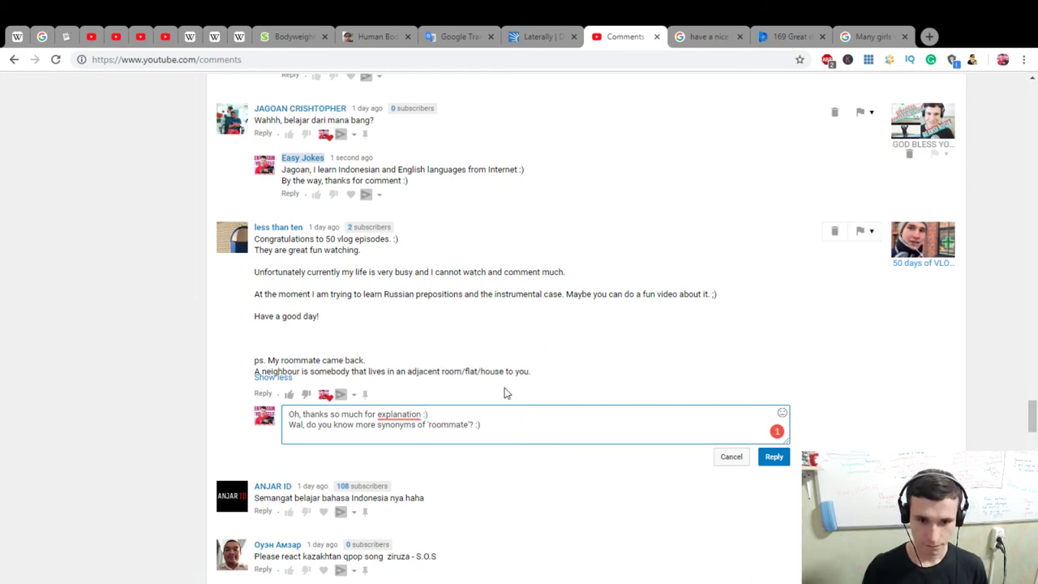
Add lines asking 'Can I use dormmate?', wishing success with busy deals, and 'You will accomplish it !! :)'
{"action": "key", "text": "Return"}
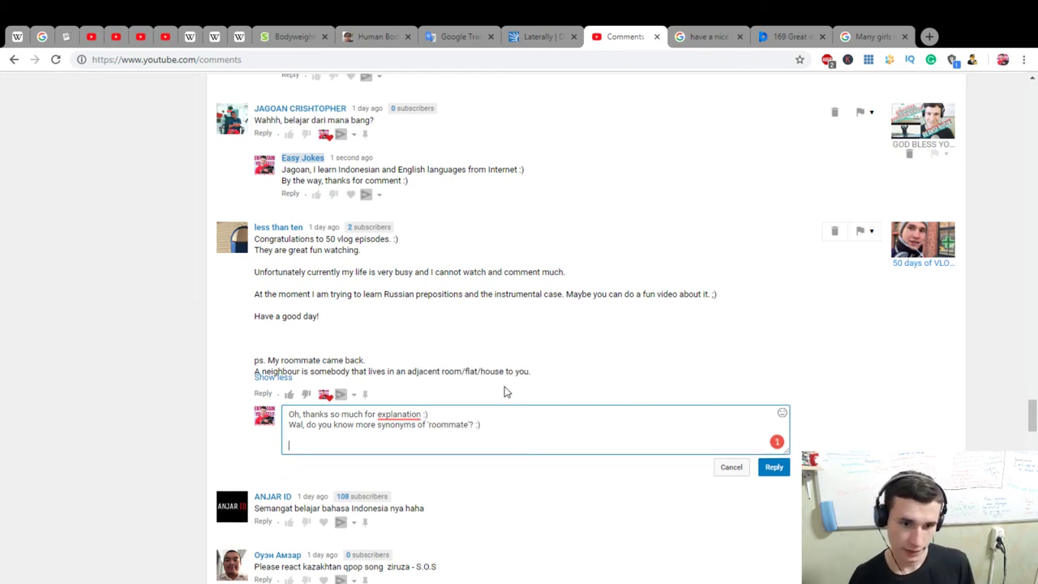
{"action": "type", "text": "C"}
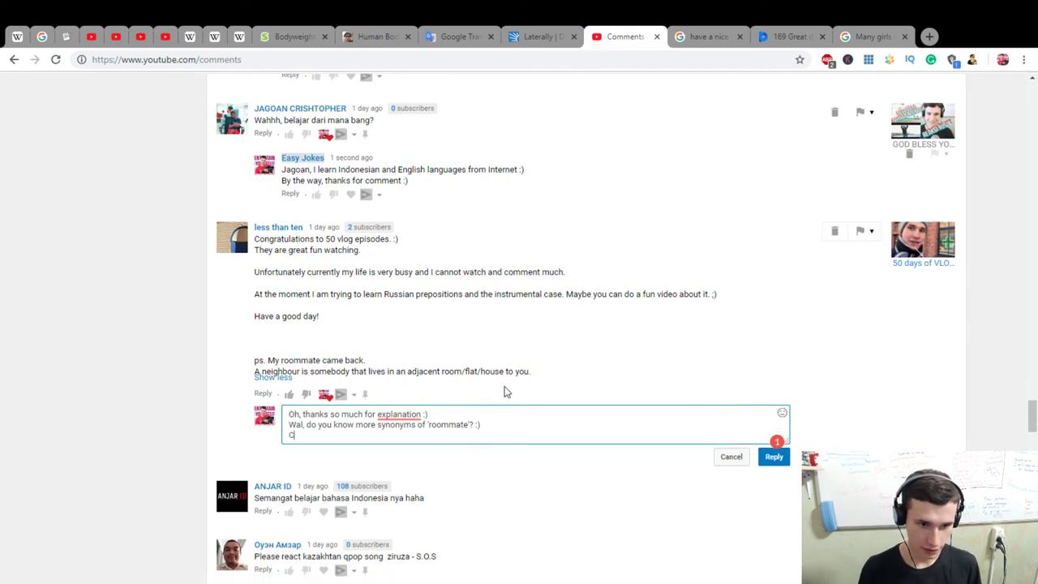
{"action": "type", "text": "an I use"}
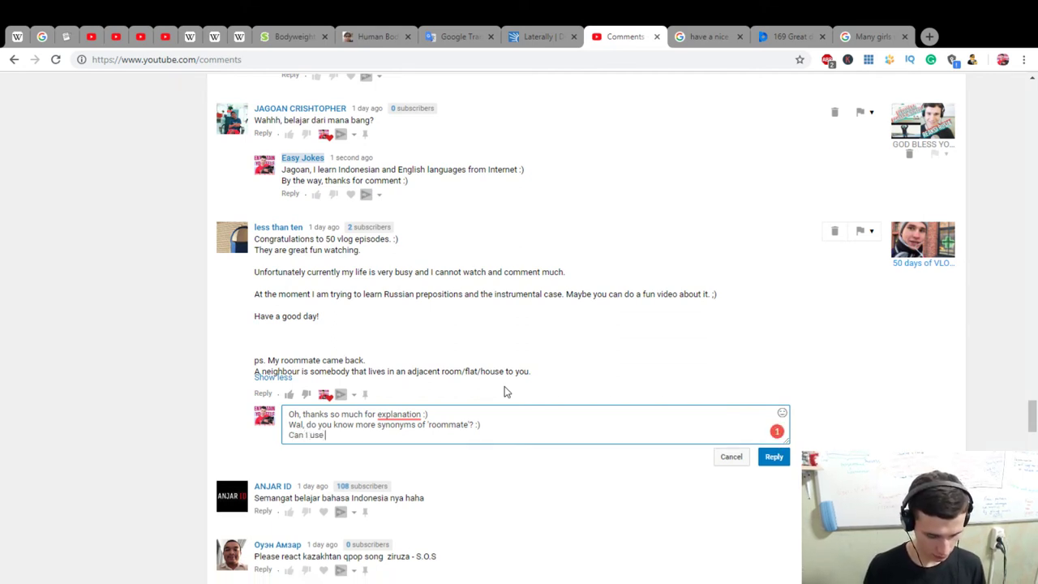
{"action": "type", "text": " 'dormmate"}
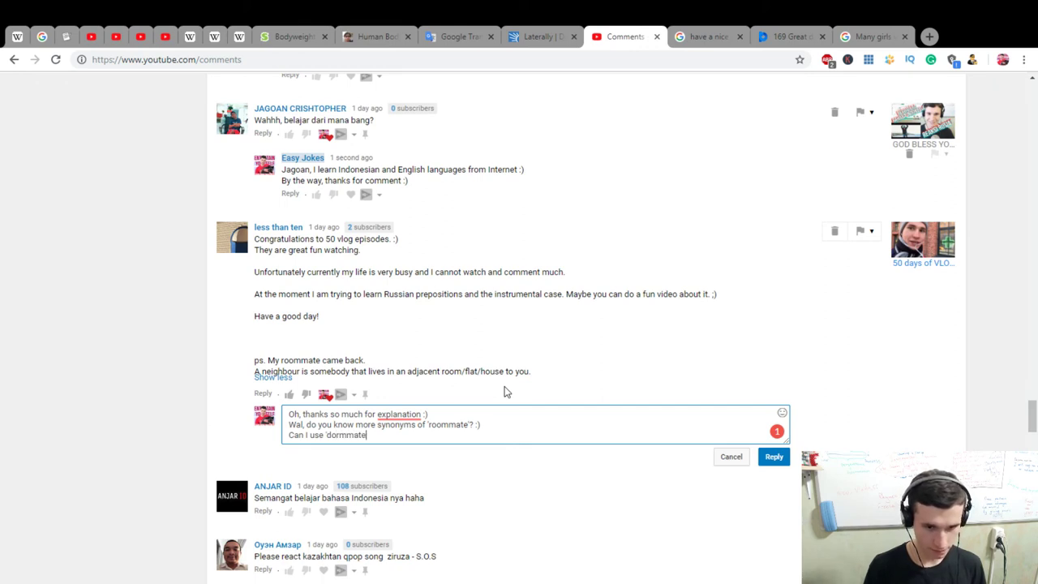
{"action": "type", "text": "'?"}
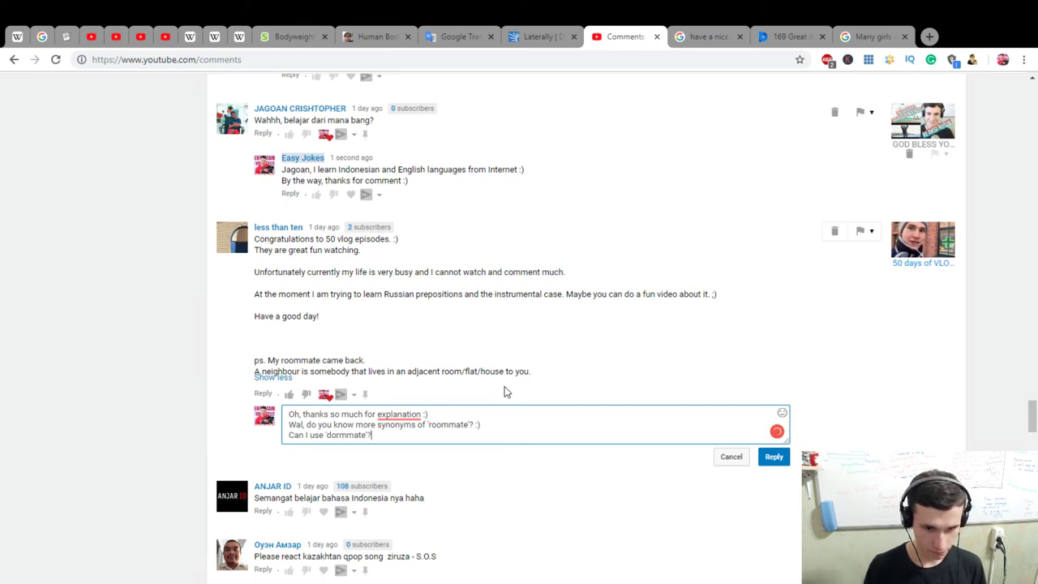
{"action": "type", "text": " :)"}
{"action": "key", "text": "Return"}
{"action": "key", "text": "Return"}
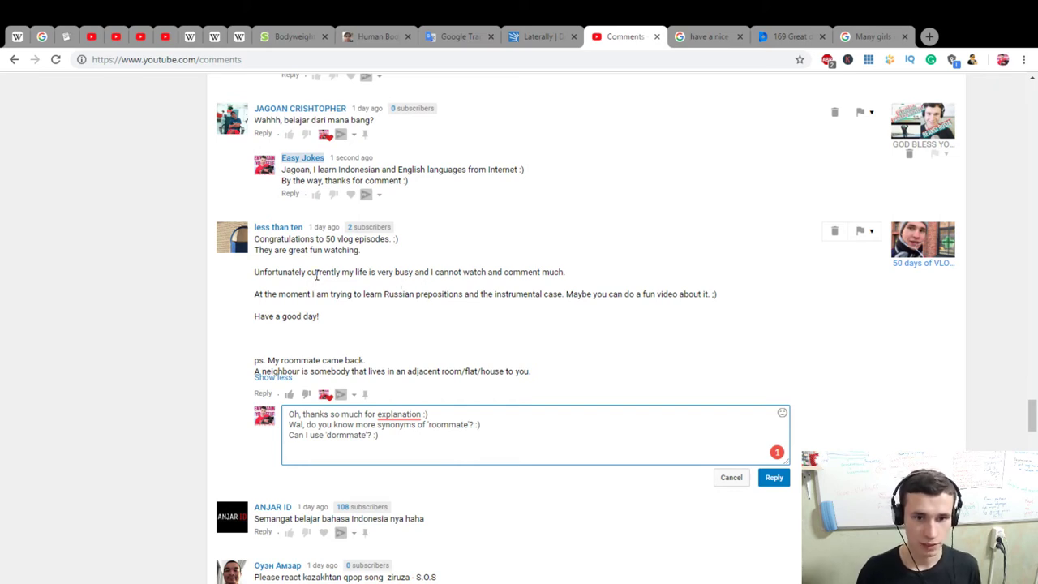
{"action": "type", "text": "I wish y"}
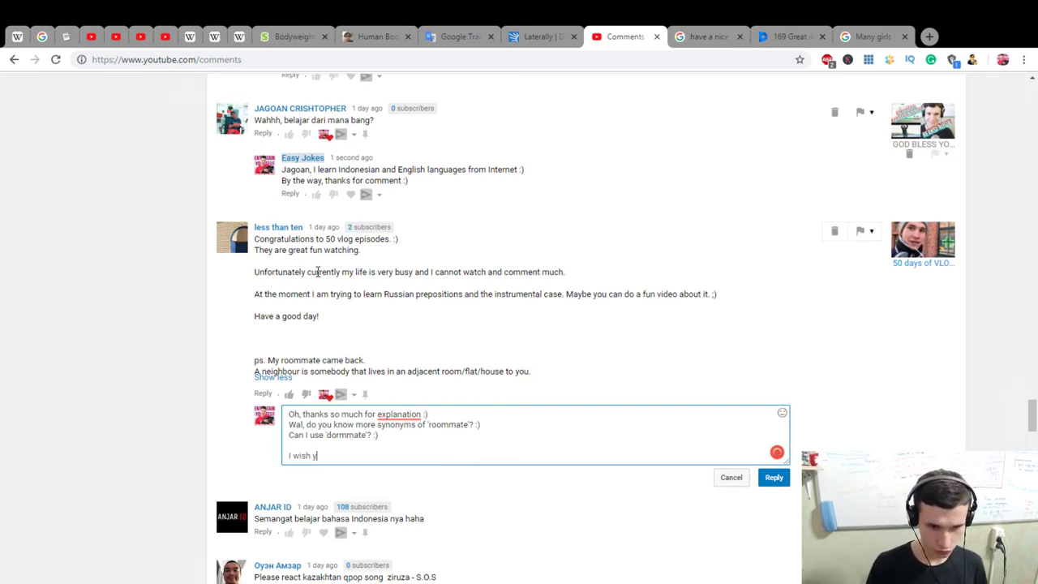
{"action": "type", "text": "ou succe"}
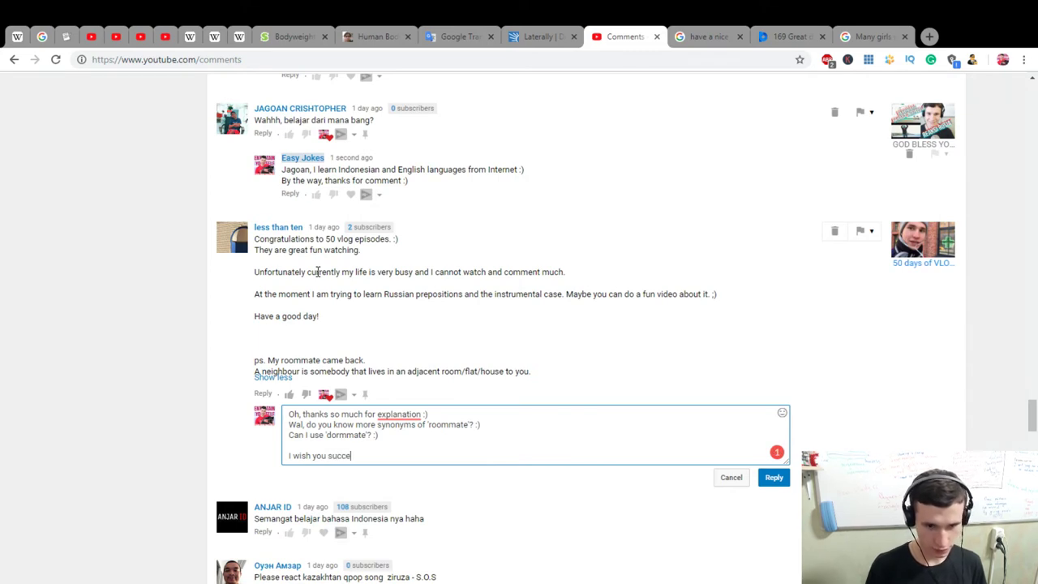
{"action": "type", "text": "ss with"}
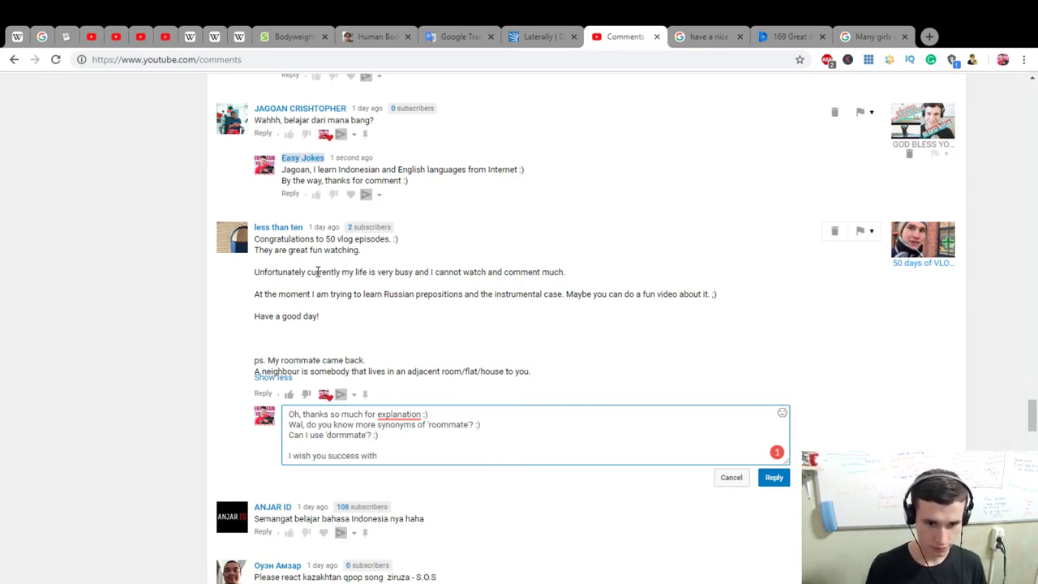
{"action": "type", "text": " busy dea"}
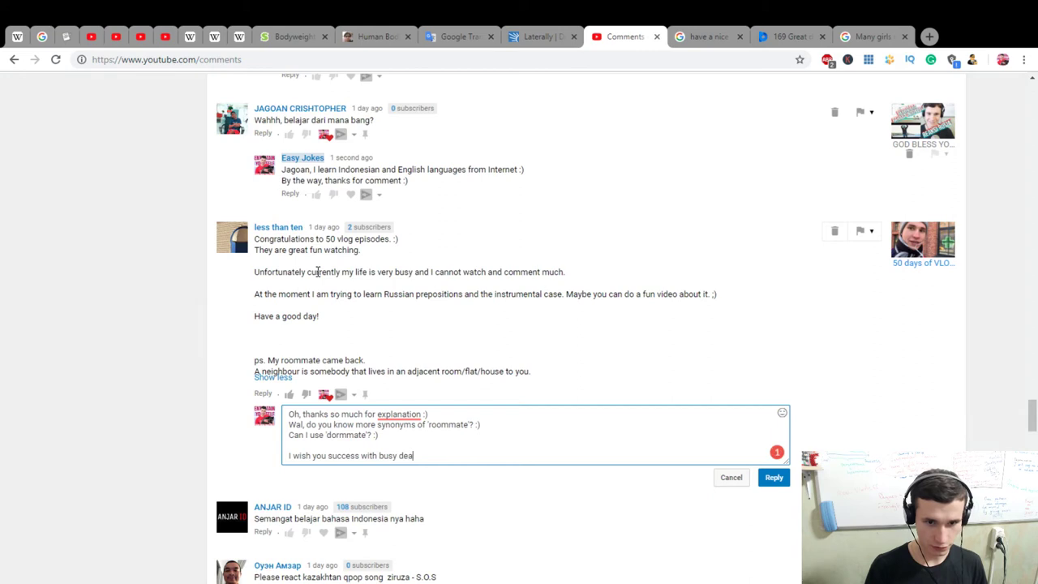
{"action": "type", "text": "ls! :)"}
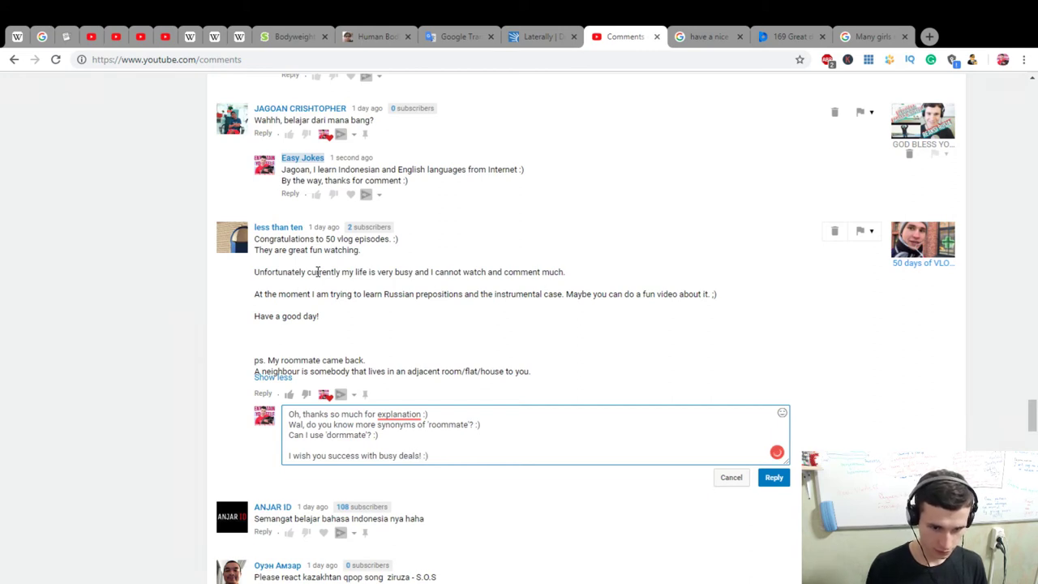
{"action": "key", "text": "Return"}
{"action": "type", "text": "You will accompl"}
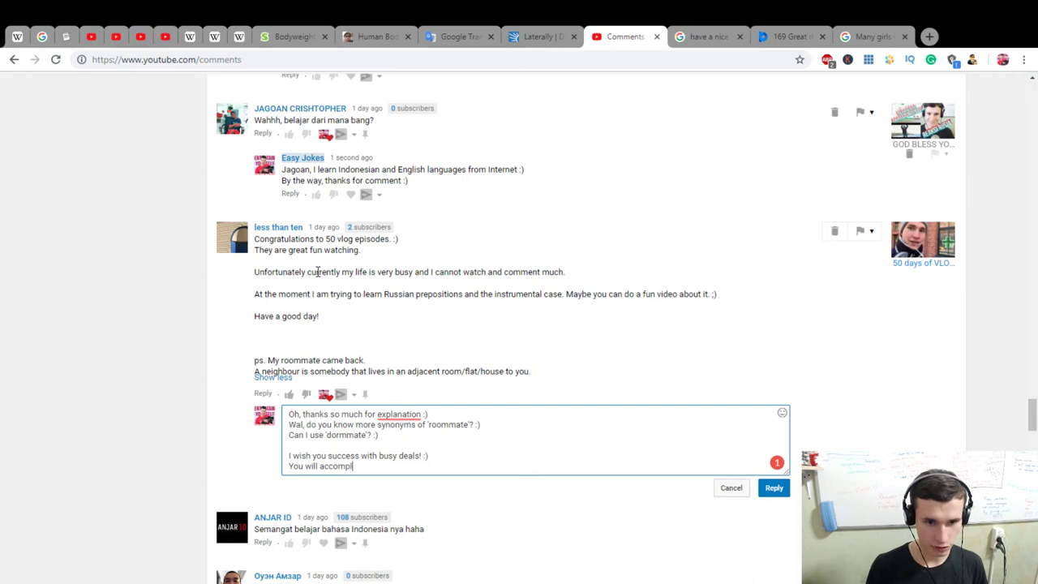
{"action": "type", "text": "ish it"}
{"action": "type", "text": " !!"}
{"action": "type", "text": " :)"}
Add 'Thanks again! :)' and a note about upcoming videos on Russian prepositions and instrumental case
{"action": "key", "text": "Return"}
{"action": "key", "text": "Return"}
{"action": "type", "text": "T"}
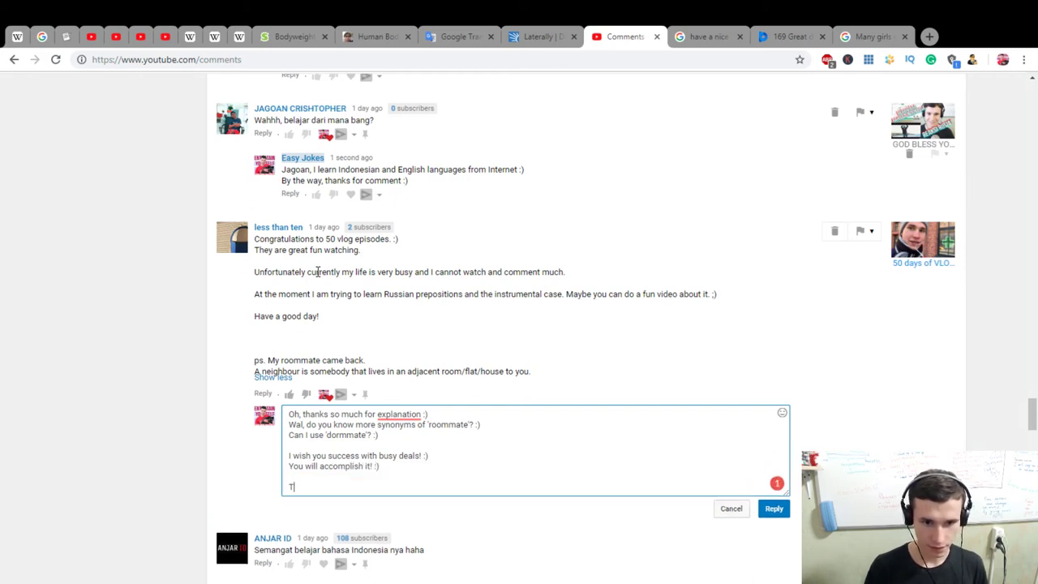
{"action": "type", "text": "hanks again"}
{"action": "key", "text": "BackSpace"}
{"action": "type", "text": "in! :)"}
{"action": "key", "text": "Return"}
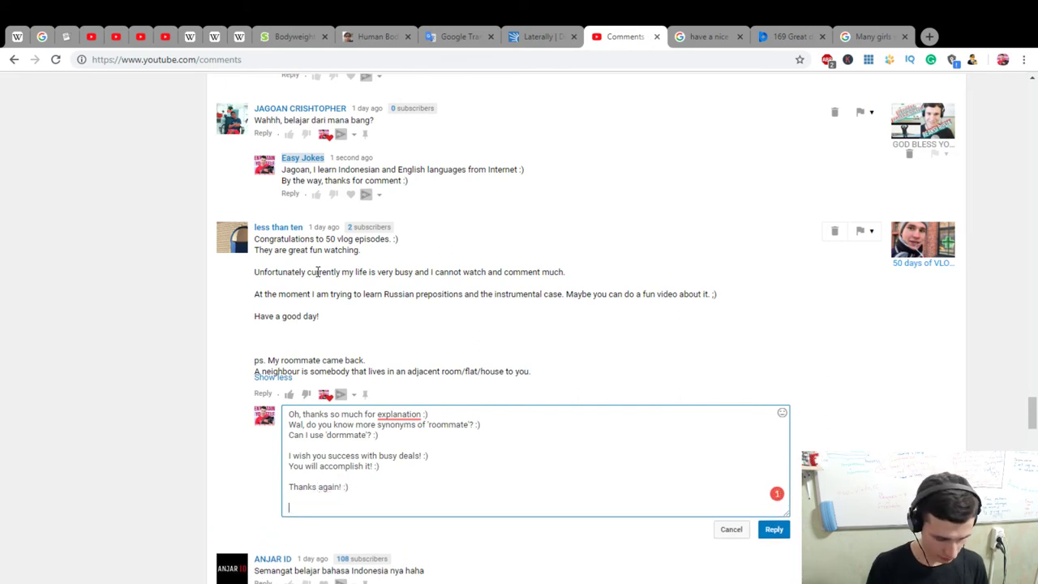
{"action": "type", "text": "By the way, so"}
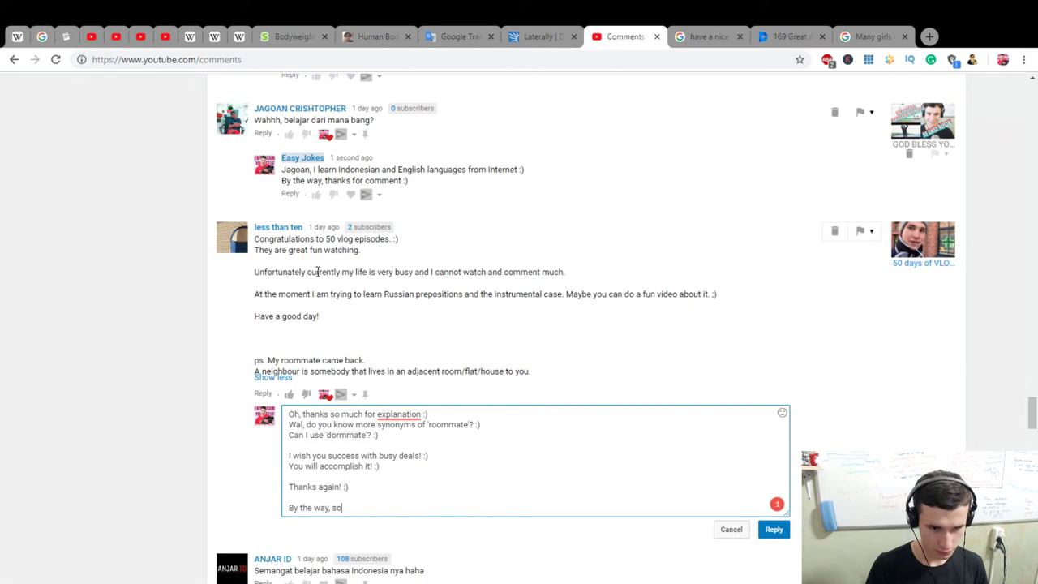
{"action": "type", "text": "on I will do w"}
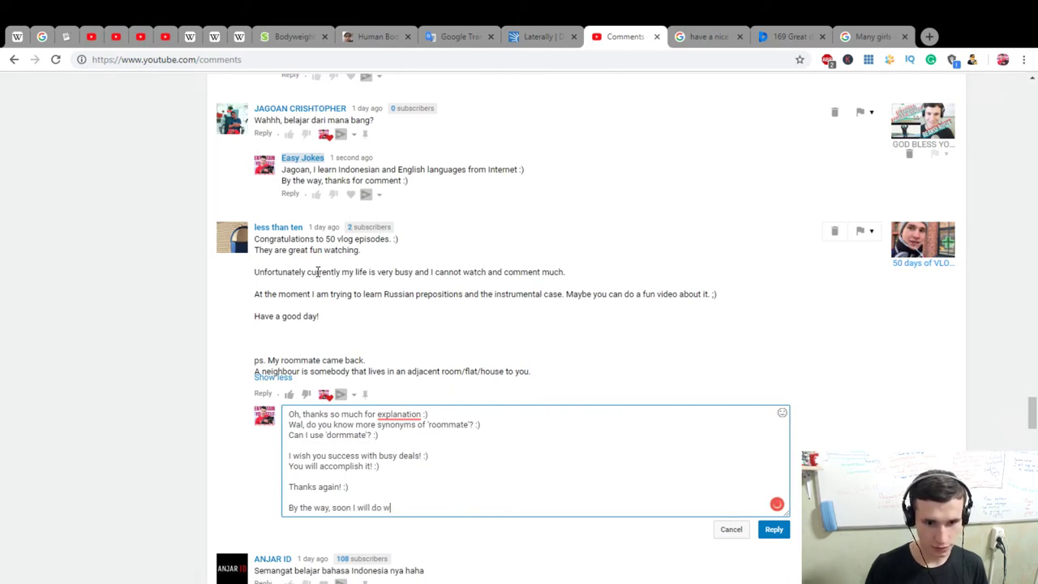
{"action": "key", "text": "BackSpace"}
{"action": "type", "text": "video abo"}
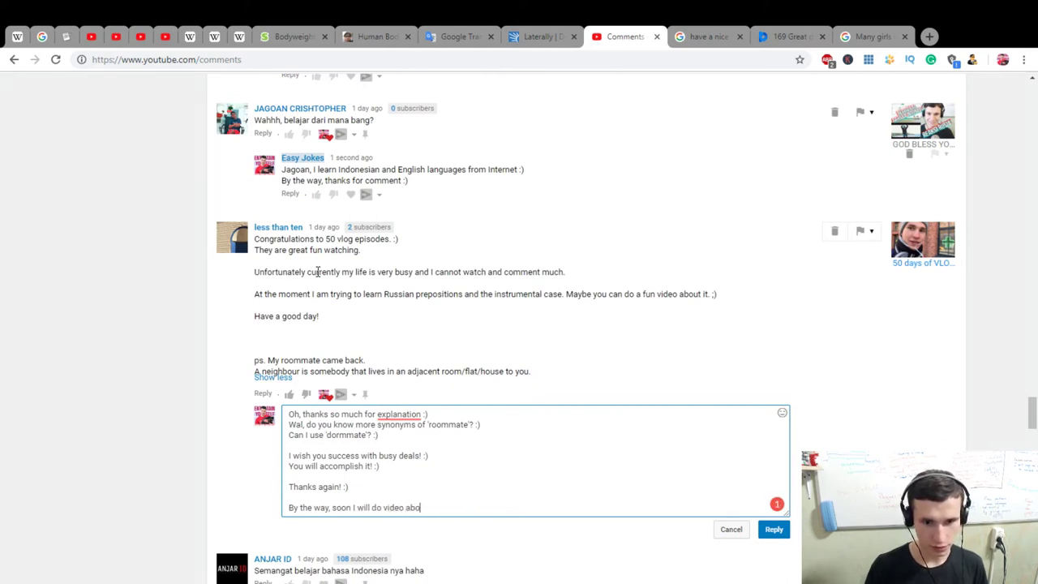
{"action": "type", "text": "ut Russian p"}
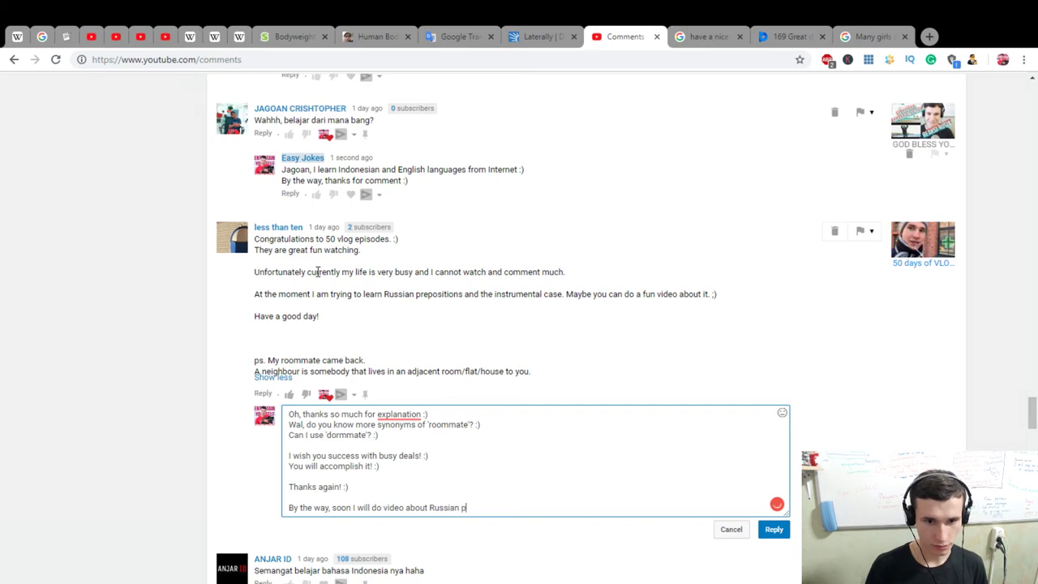
{"action": "type", "text": "repositions and in"}
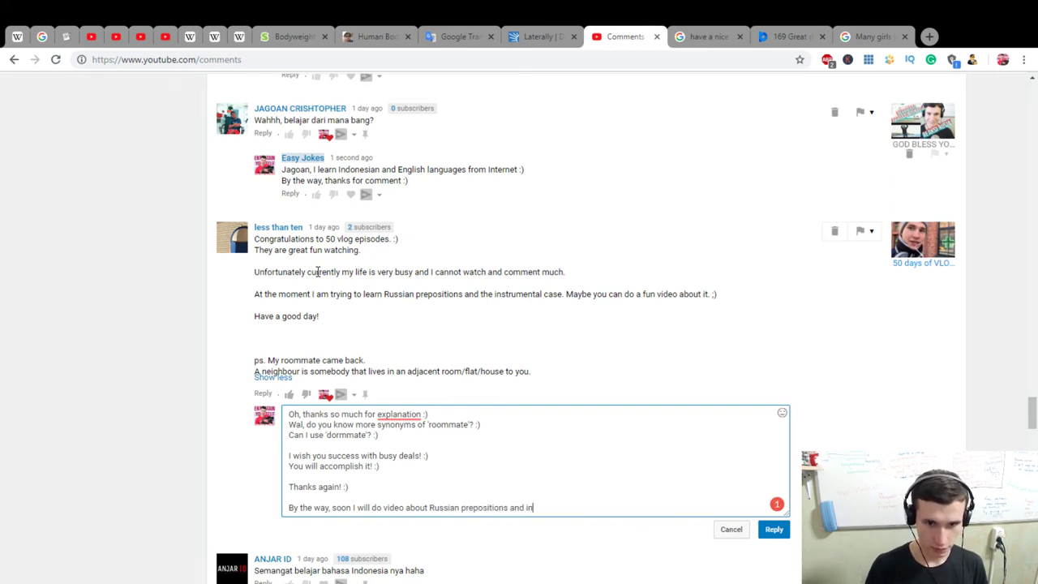
{"action": "type", "text": "strumental case :)"}
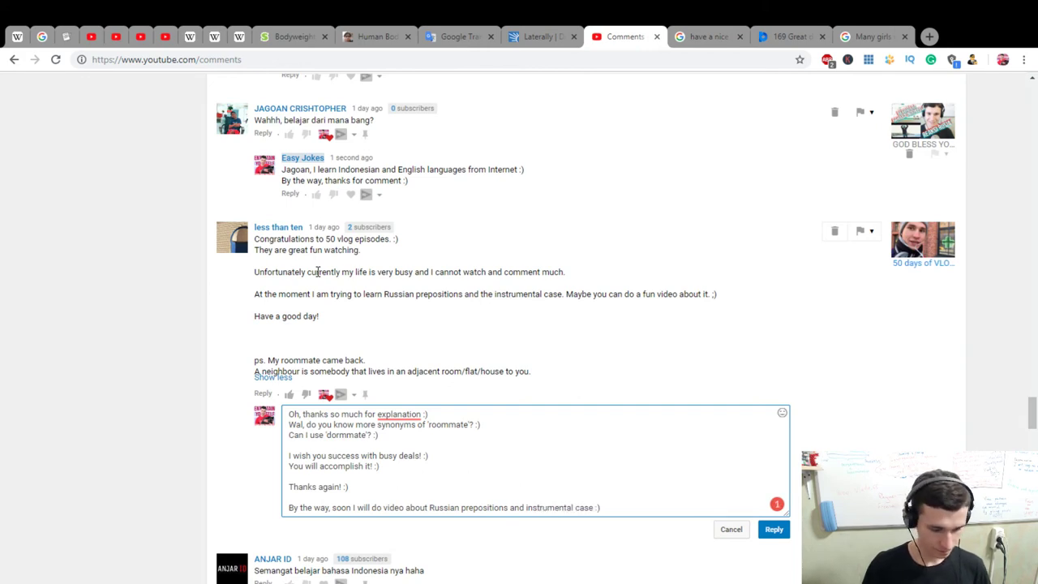
{"action": "left_click", "coordinate": [404, 508]}
Change 'video' to 'videos', post the reply, and scroll down to the next comments
{"action": "type", "text": "s"}
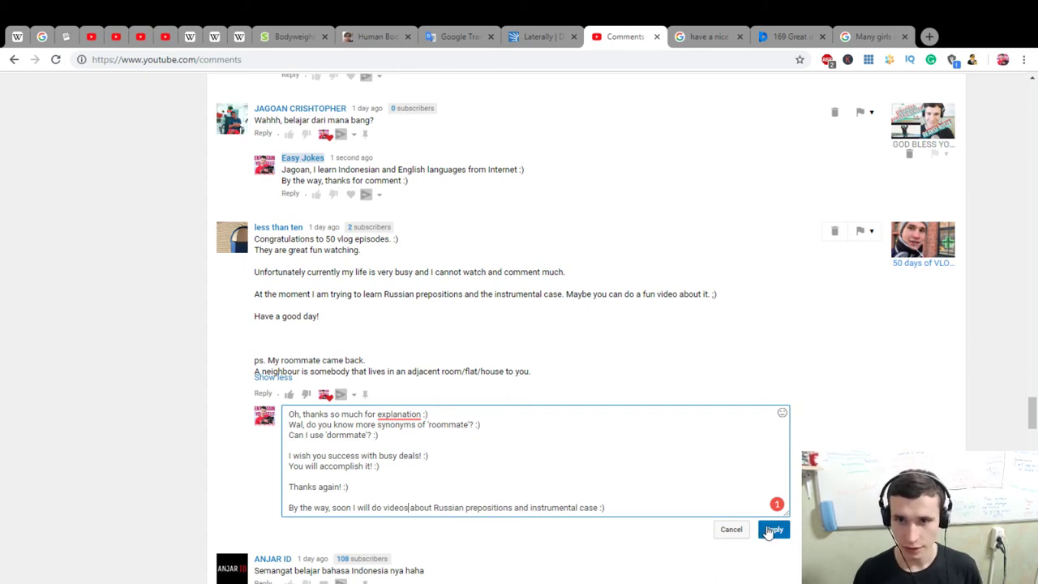
{"action": "left_click", "coordinate": [773, 529]}
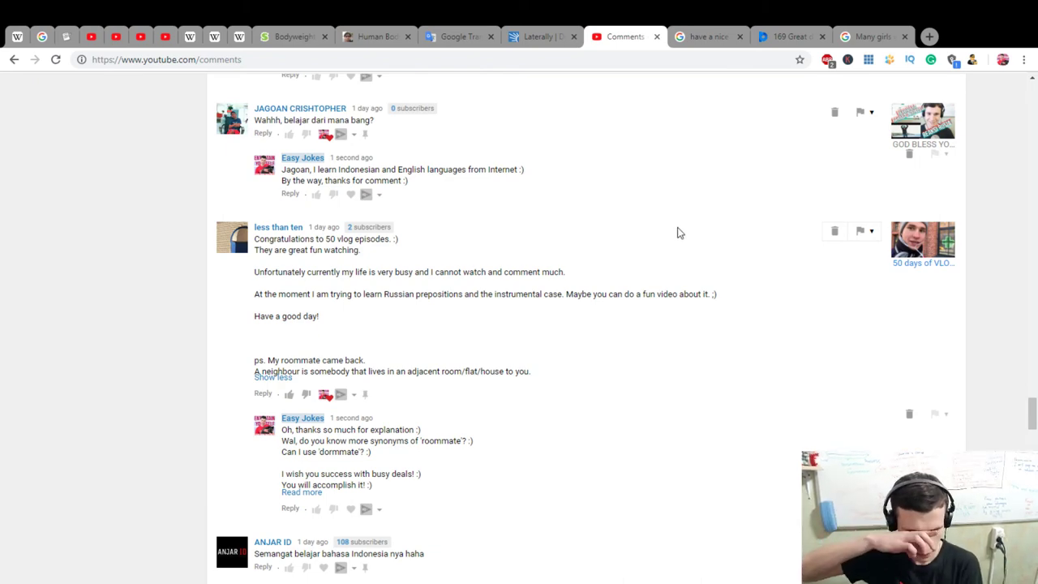
{"action": "scroll", "coordinate": [690, 231], "scroll_direction": "down", "scroll_amount": 3}
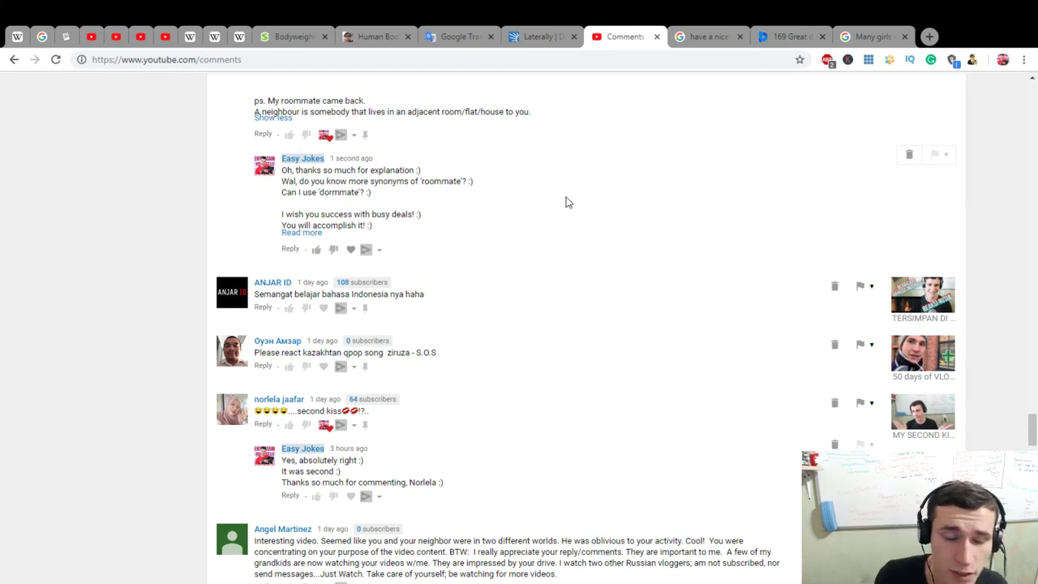
Heart the Indonesian comment and post the reply 'Yah! :) I learn Indonesian and English languages :)'
{"action": "left_click", "coordinate": [323, 309]}
{"action": "left_click", "coordinate": [270, 311]}
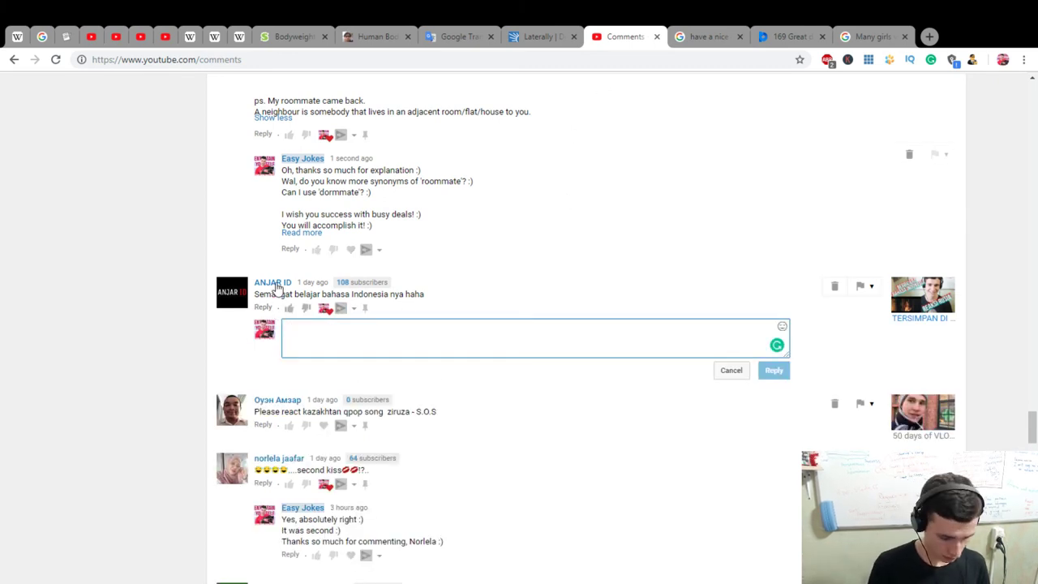
{"action": "type", "text": "Yah! :)I learn "}
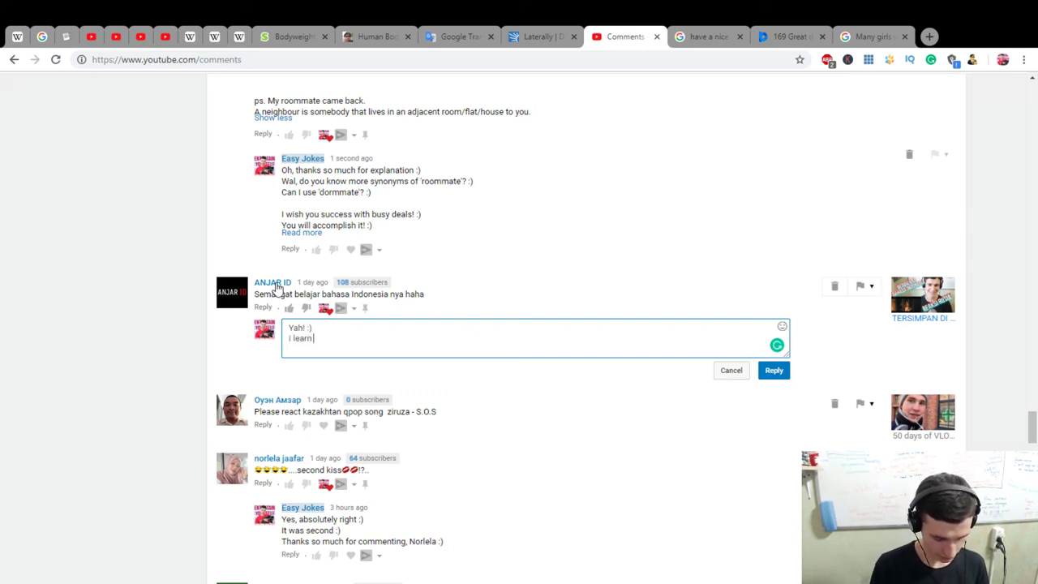
{"action": "type", "text": "Indonesia "}
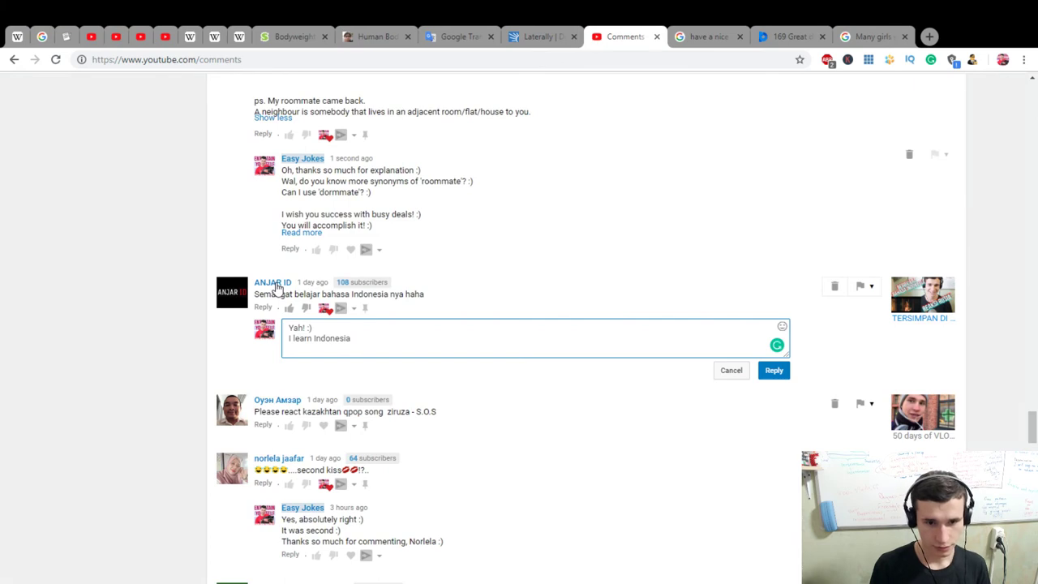
{"action": "type", "text": "n a"}
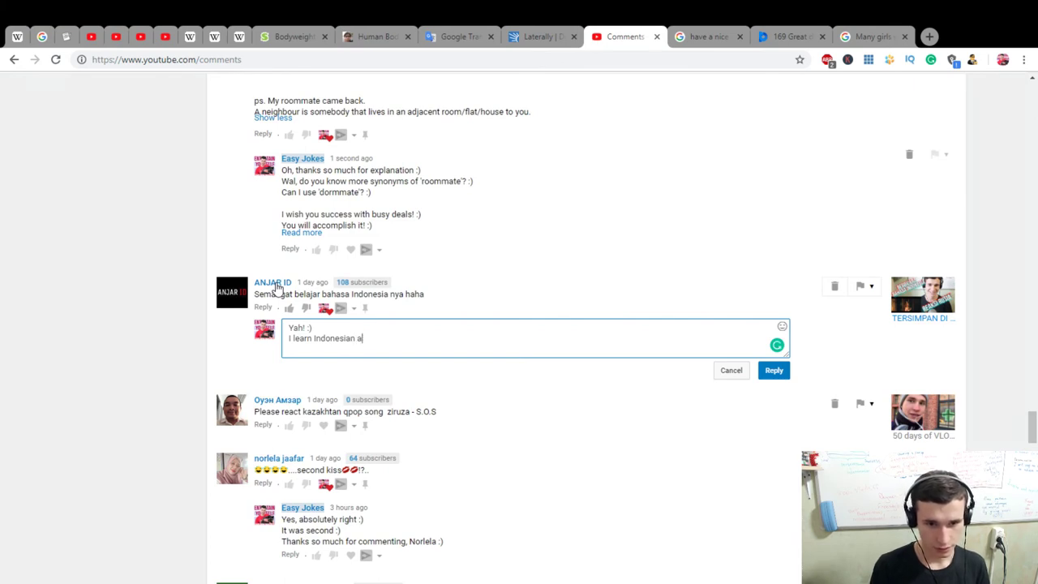
{"action": "type", "text": "nd English Ianguages :)"}
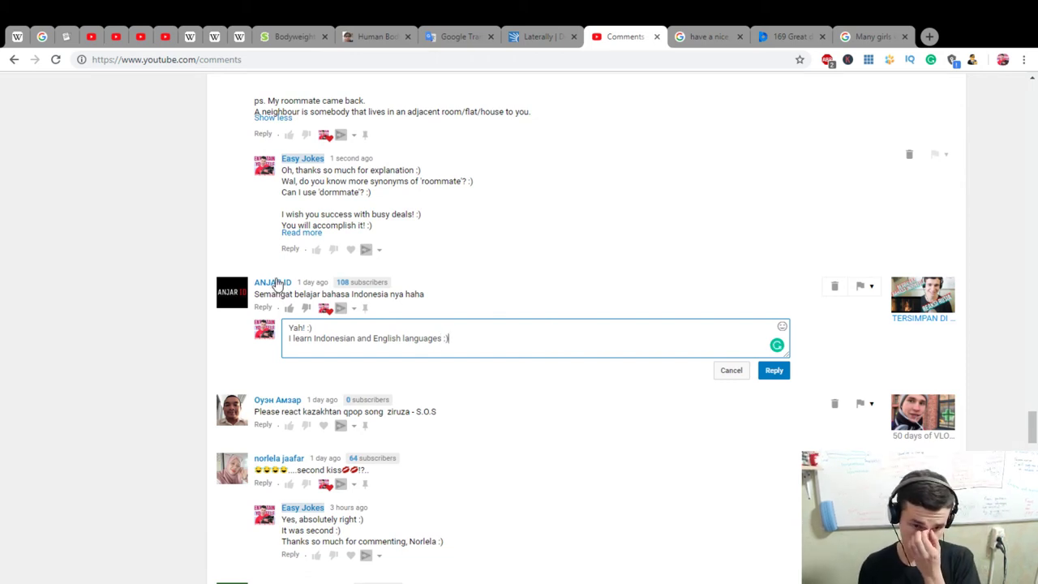
{"action": "left_click", "coordinate": [774, 370]}
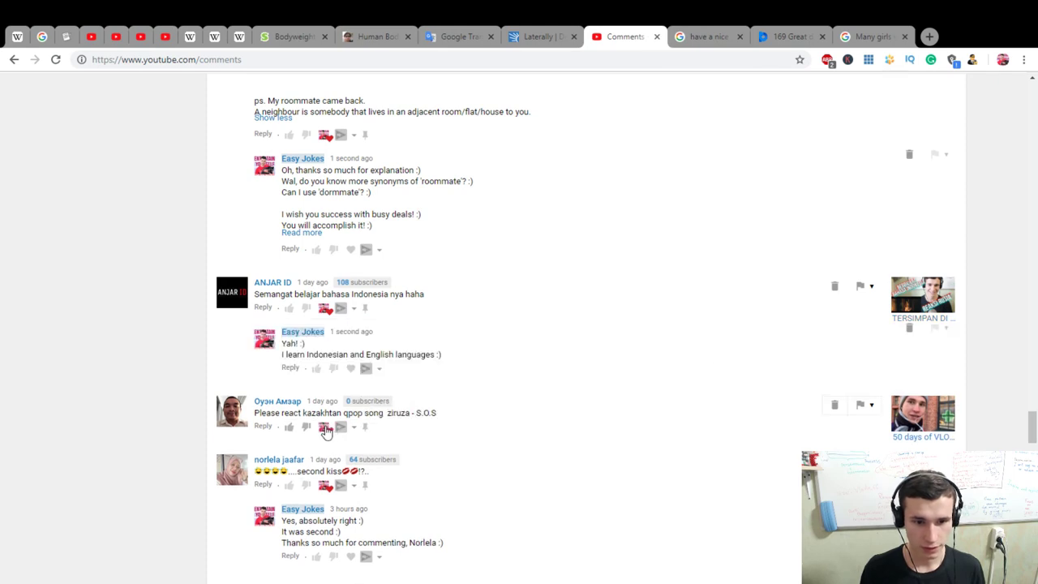
Start a reply to the song request: 'Oh, I know this song :)', naming the singer and calling it cool
{"action": "left_click", "coordinate": [262, 428]}
{"action": "scroll", "coordinate": [520, 404], "scroll_direction": "down", "scroll_amount": 1}
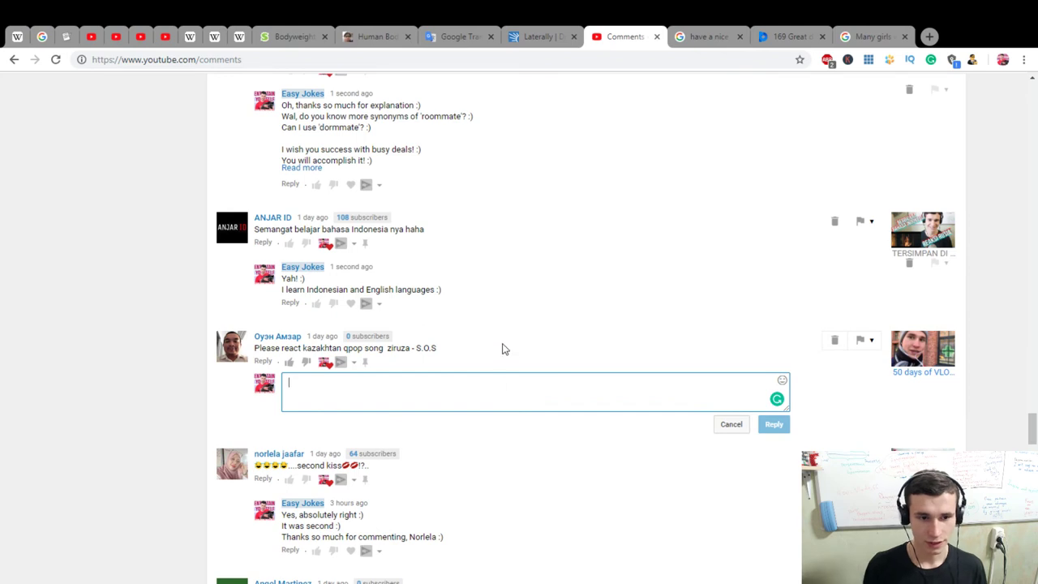
{"action": "type", "text": "Oh, I know this song :)"}
{"action": "key", "text": "Return"}
{"action": "type", "text": "It is from"}
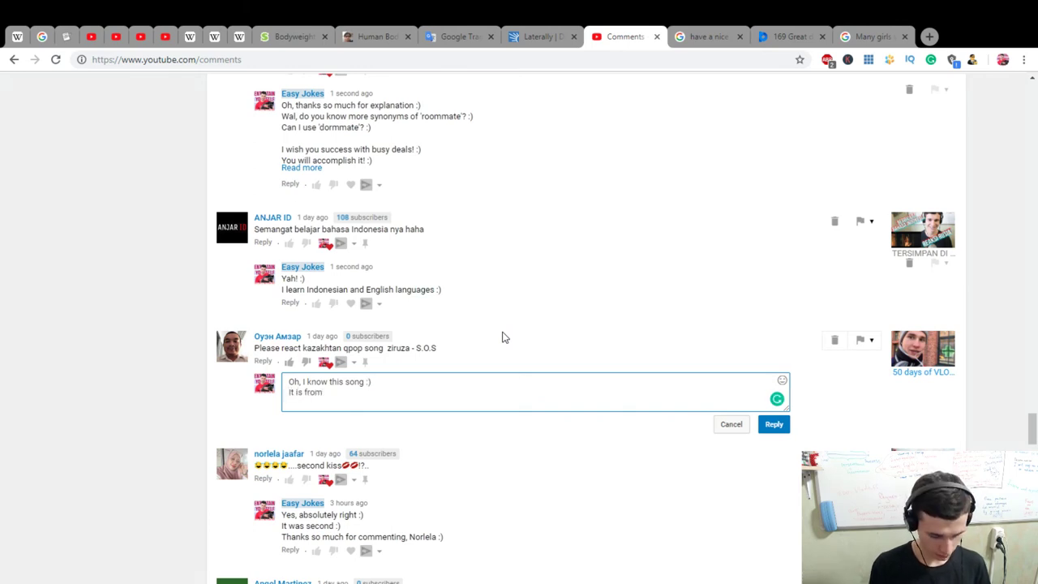
{"action": "type", "text": " Dimash :) "}
{"action": "type", "text": "It is coo"}
{"action": "type", "text": "l :)"}
Add thanks for the recommendation and 'Have a nice day! :)', accept Grammarly's 'the' fix, and post
{"action": "key", "text": "Return"}
{"action": "key", "text": "Return"}
{"action": "type", "text": "Thanks so much for recommendation! :)"}
{"action": "key", "text": "Return"}
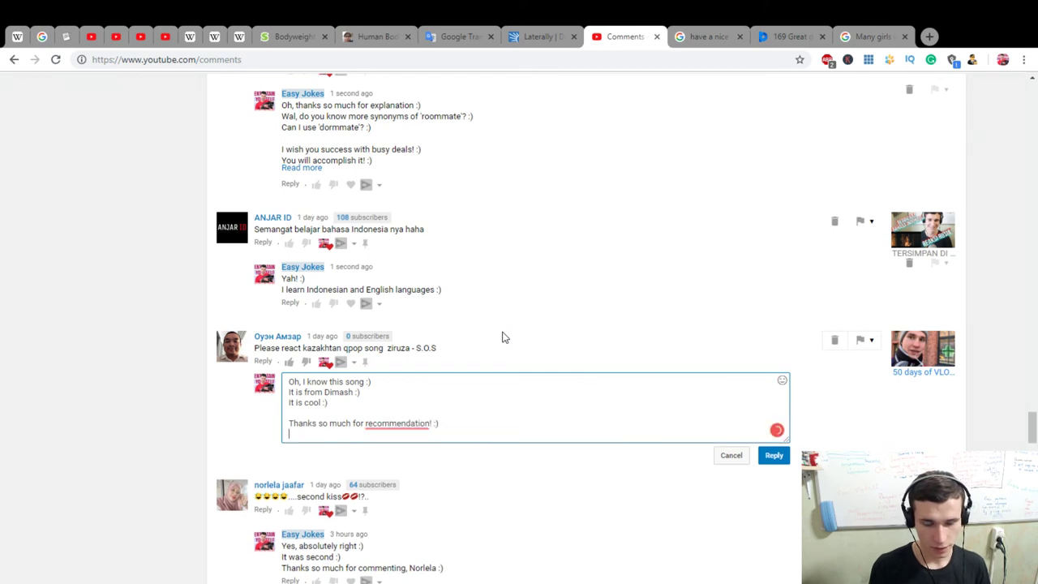
{"action": "type", "text": "Have a nice day! :"}
{"action": "type", "text": ")"}
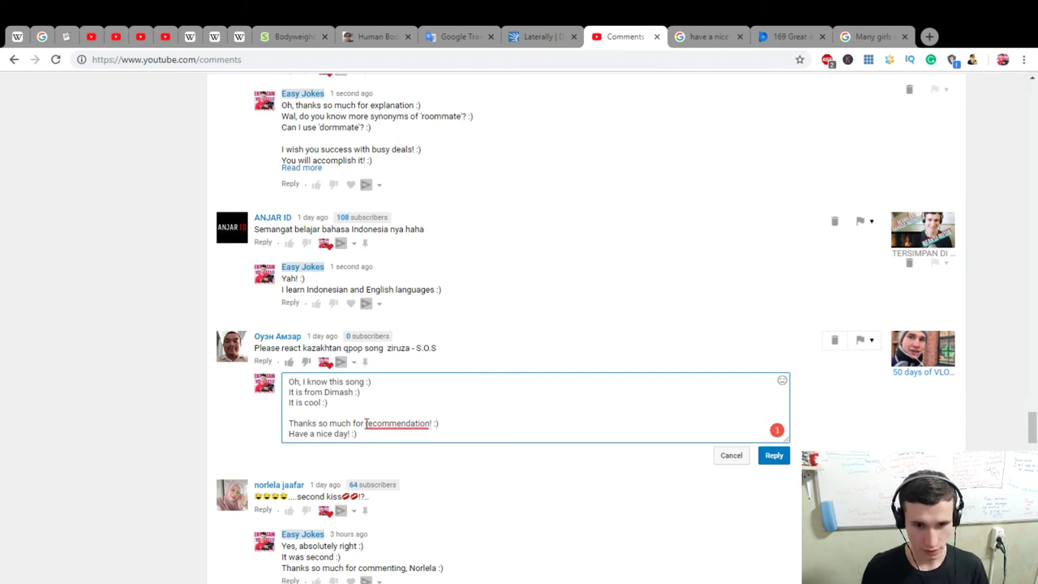
{"action": "mouse_move", "coordinate": [397, 423]}
{"action": "left_click", "coordinate": [426, 360]}
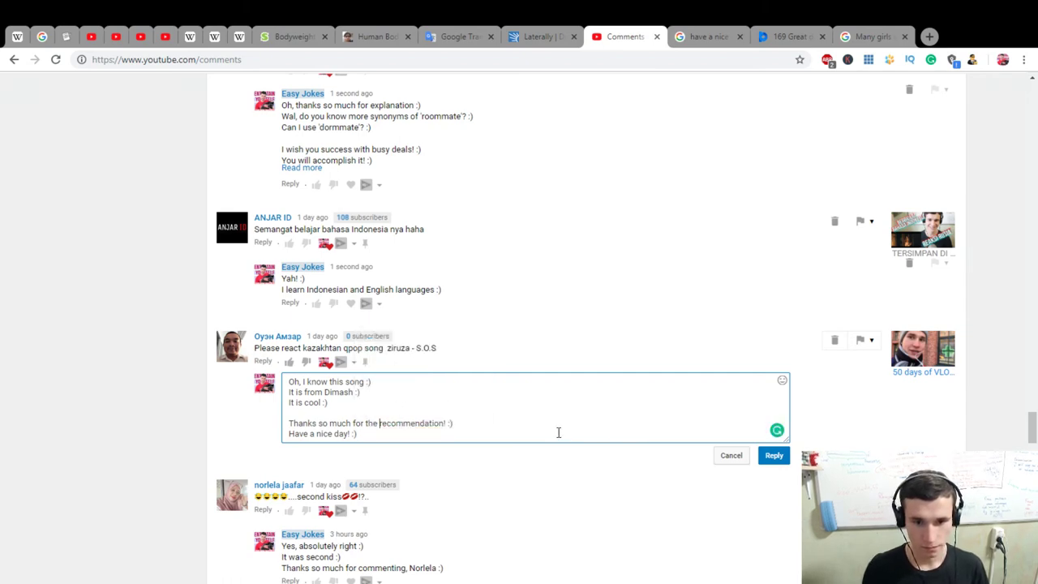
{"action": "left_click", "coordinate": [770, 455]}
Scroll down the comments toward the long comment about the neighbour video
{"action": "scroll", "coordinate": [591, 475], "scroll_direction": "down", "scroll_amount": 5}
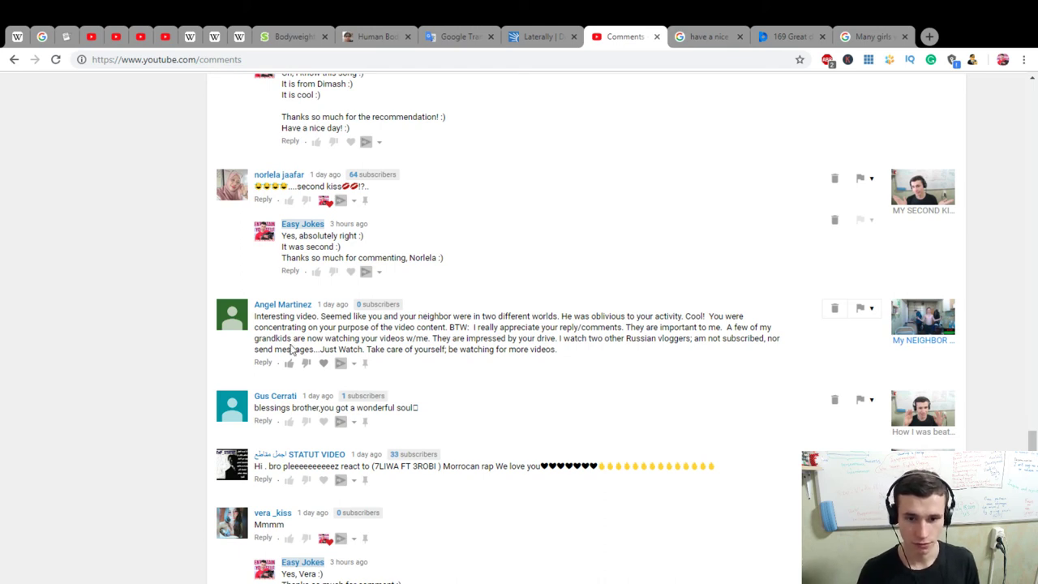
Start the reply with thanks, 'It makes me happier :)' and 'We have different world vision :)'
{"action": "left_click", "coordinate": [263, 363]}
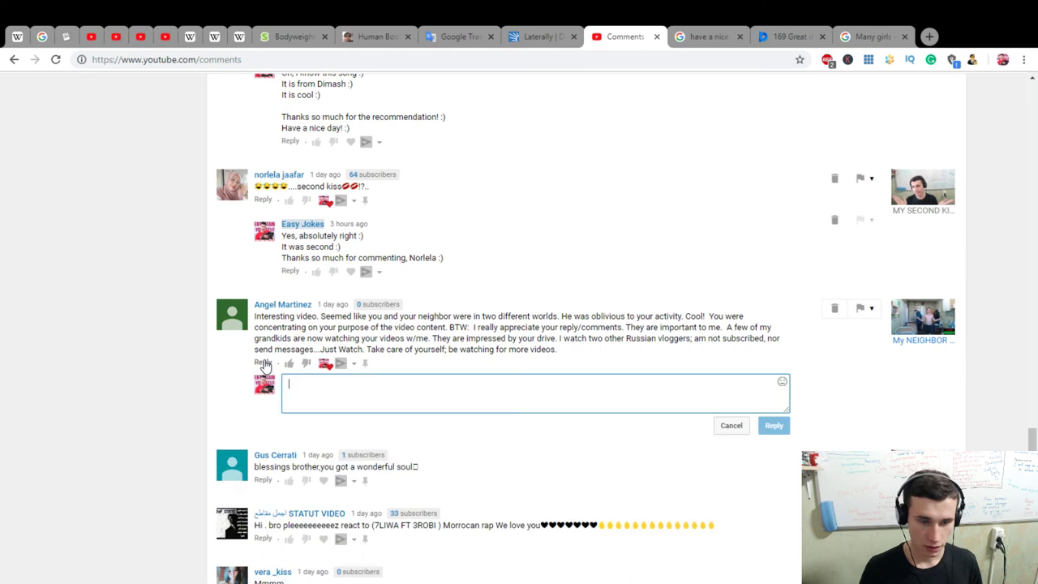
{"action": "type", "text": "Angel, than"}
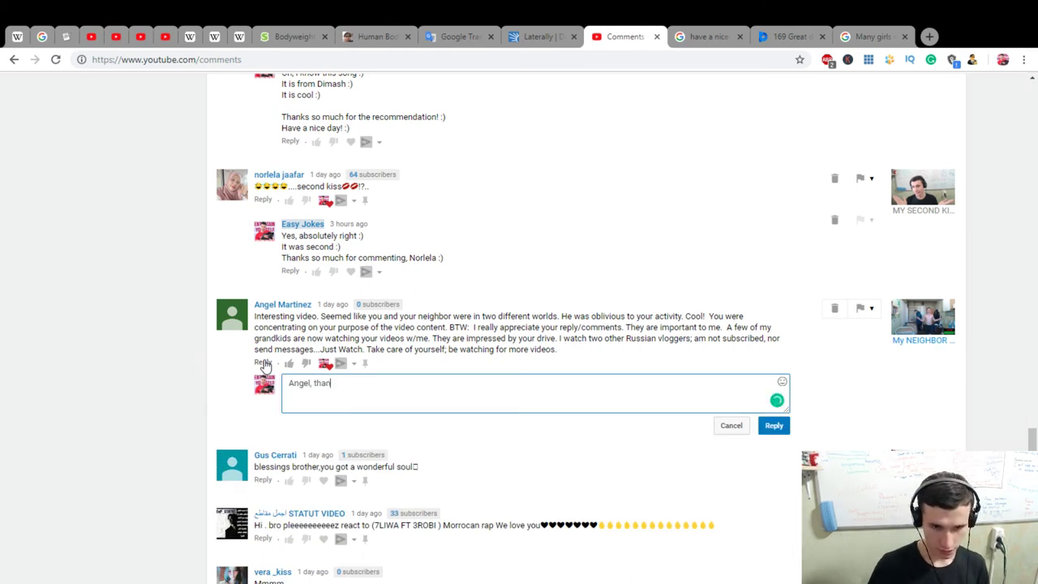
{"action": "type", "text": "ks so much :)"}
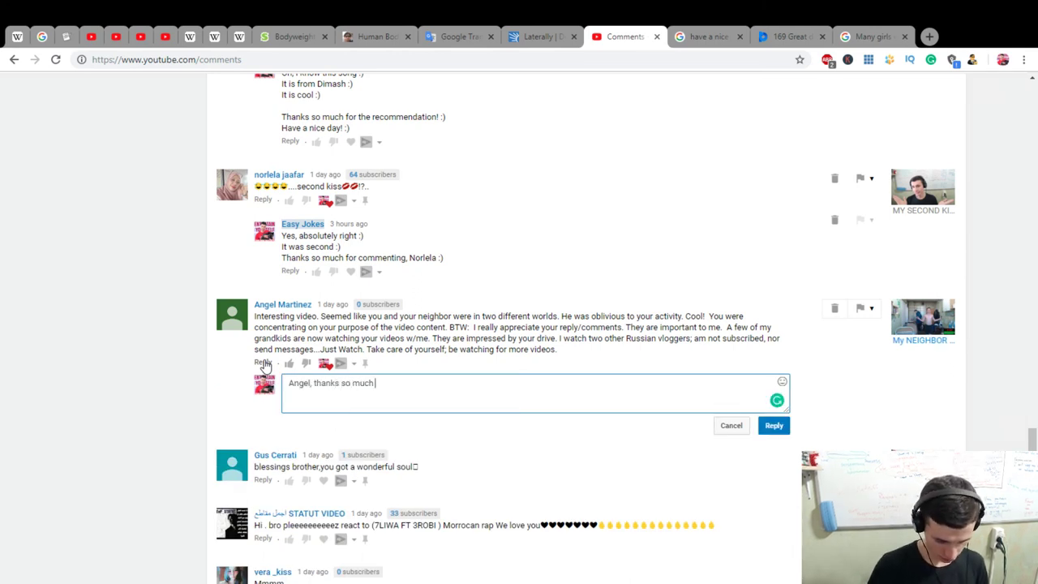
{"action": "key", "text": "Return"}
{"action": "type", "text": "It makes me happier :)"}
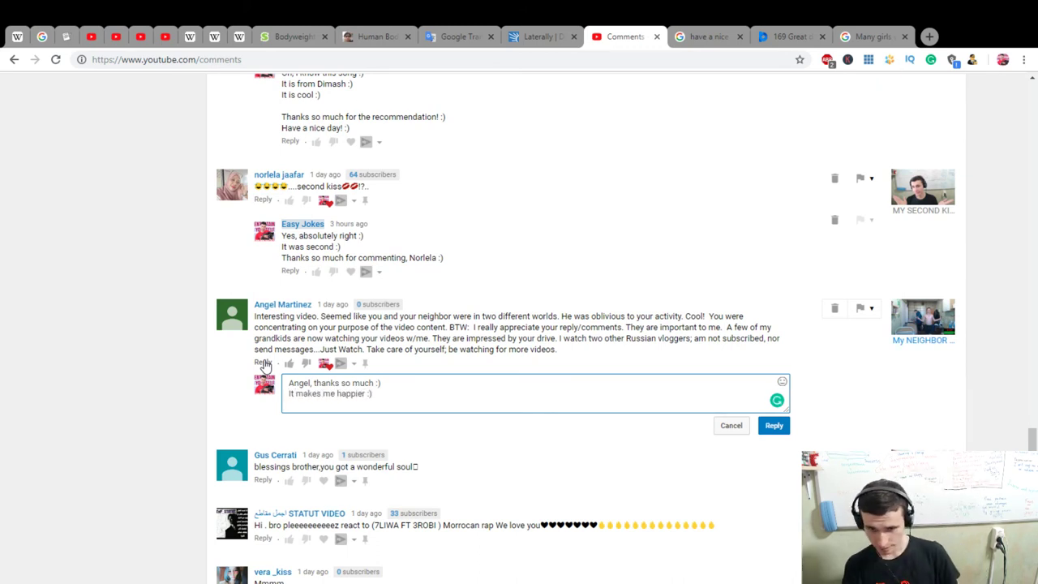
{"action": "key", "text": "Return"}
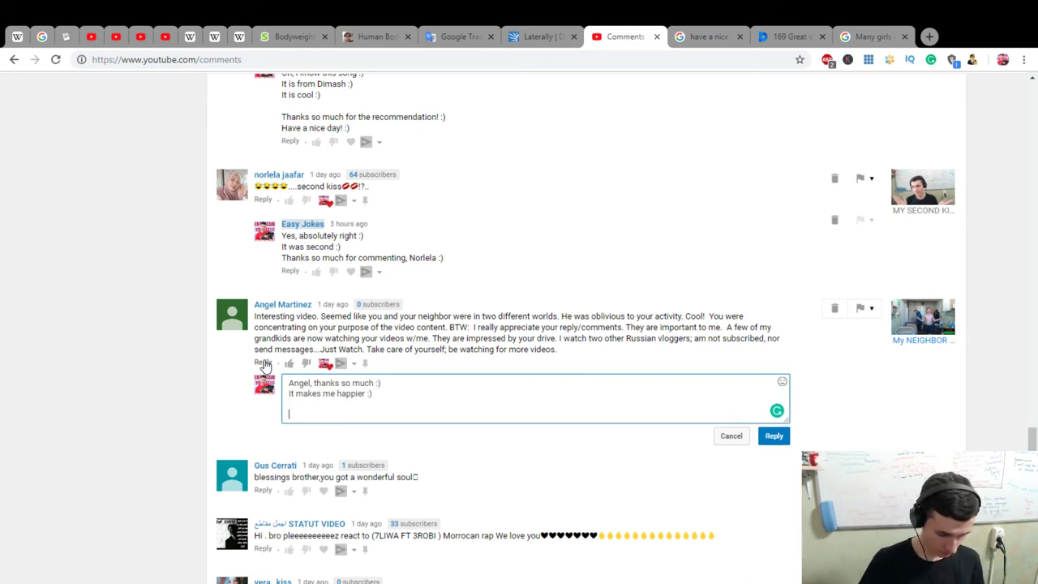
{"action": "type", "text": "We"}
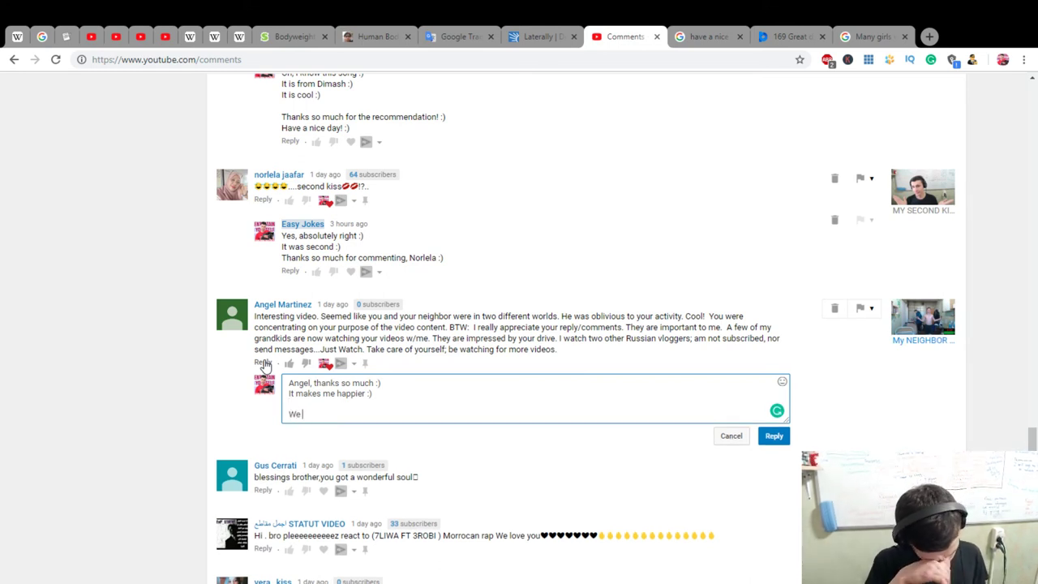
{"action": "type", "text": " have"}
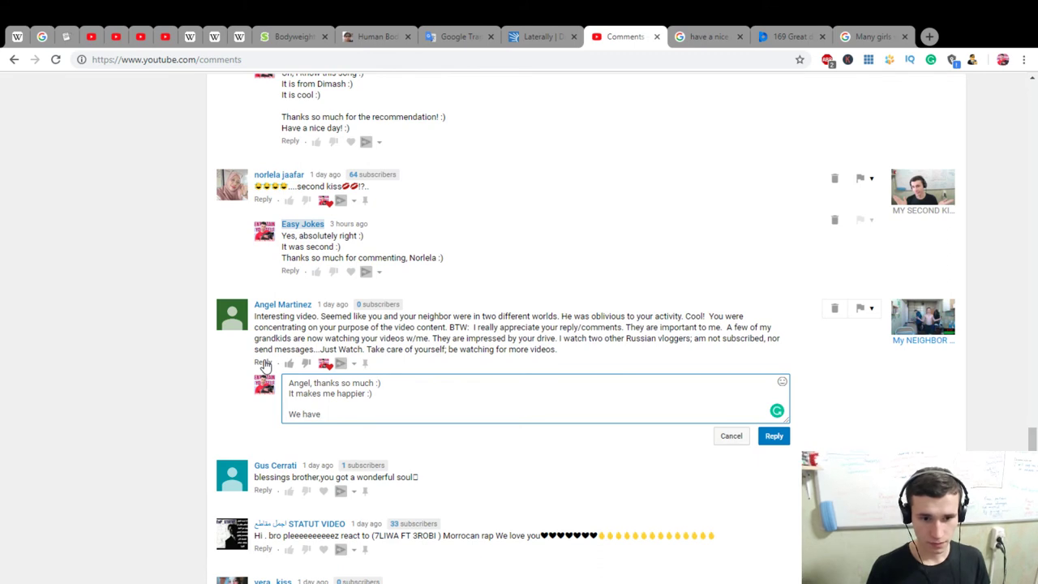
{"action": "type", "text": " different"}
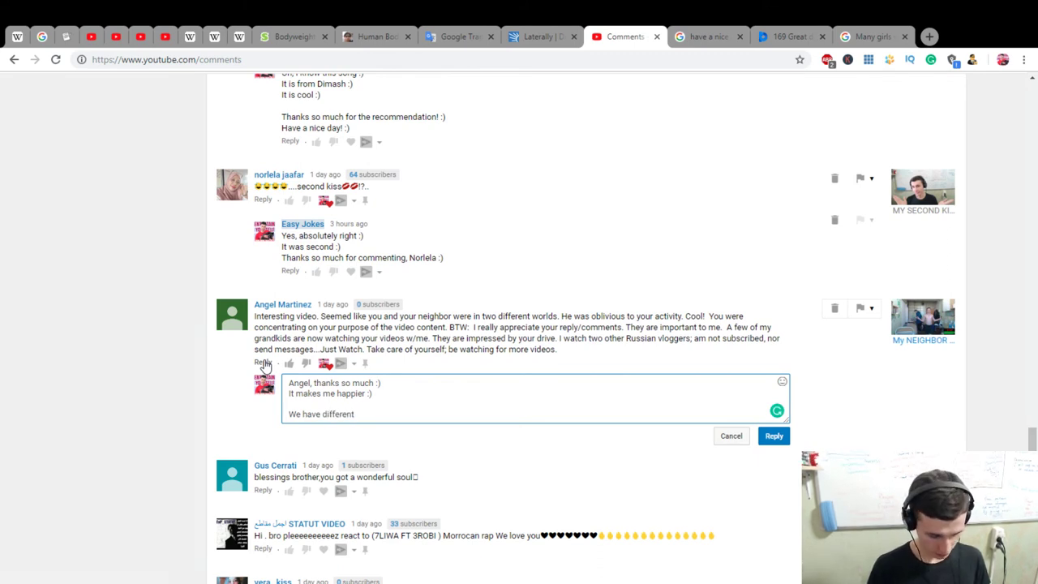
{"action": "type", "text": " world vision :)"}
{"action": "key", "text": "Return"}
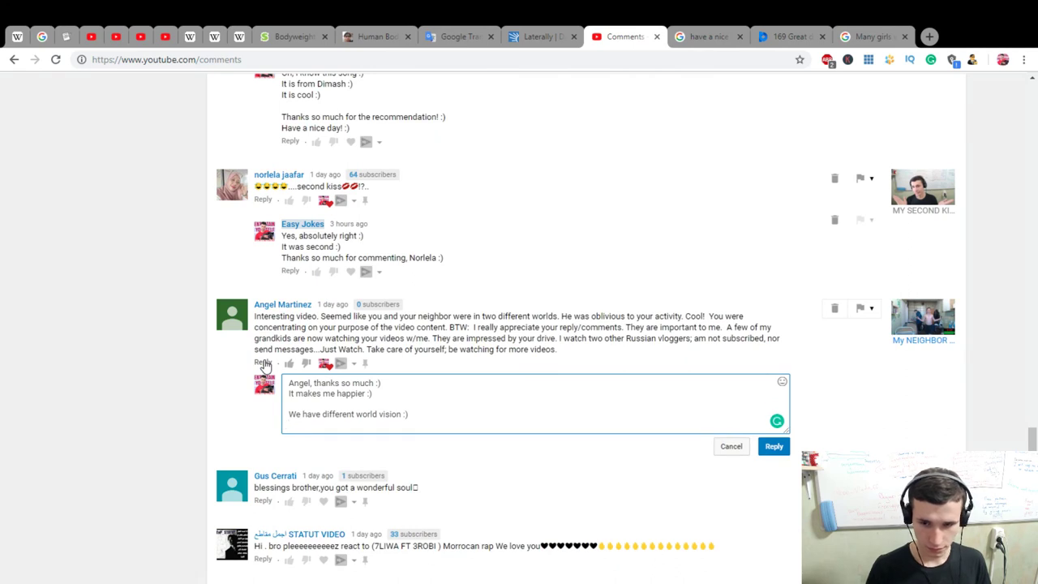
Extend the world-vision line with 'with my roommate :)', accepting the spelling correction to roommate
{"action": "key", "text": "BackSpace"}
{"action": "key", "text": "BackSpace"}
{"action": "key", "text": "BackSpace"}
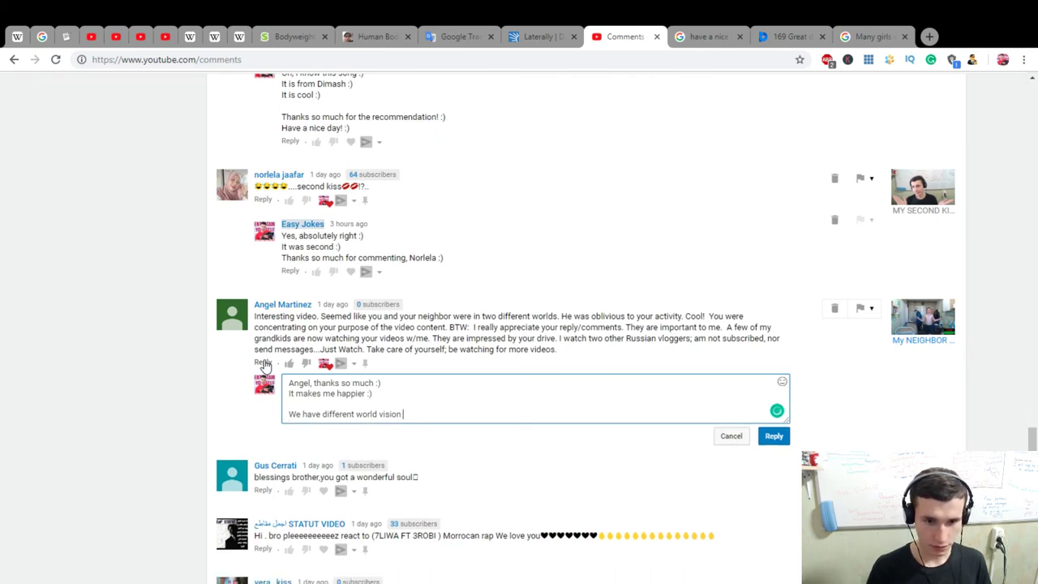
{"action": "type", "text": "with my "}
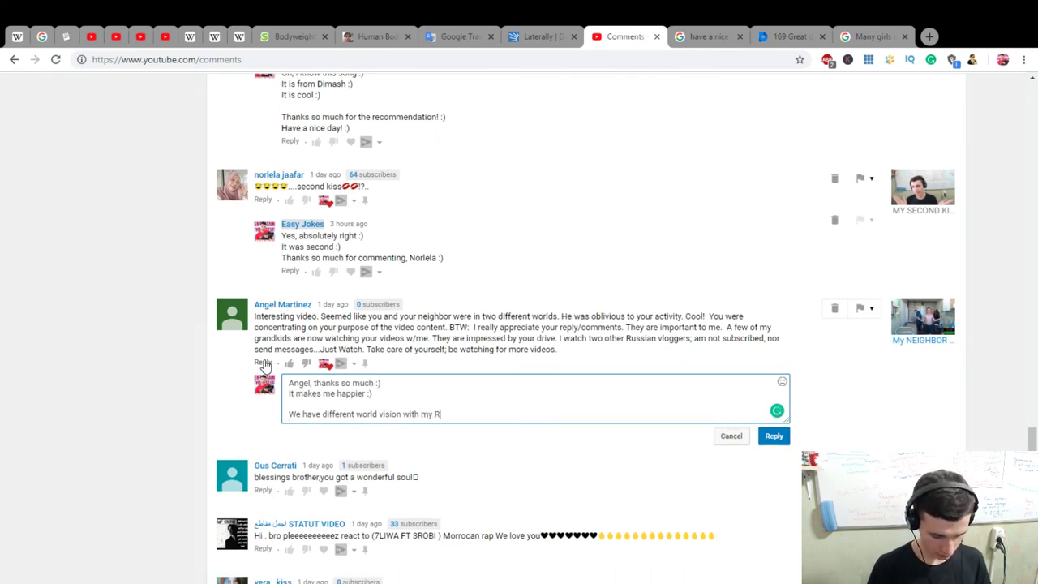
{"action": "type", "text": "Ro"}
{"action": "key", "text": "BackSpace"}
{"action": "key", "text": "BackSpace"}
{"action": "type", "text": "roomatie"}
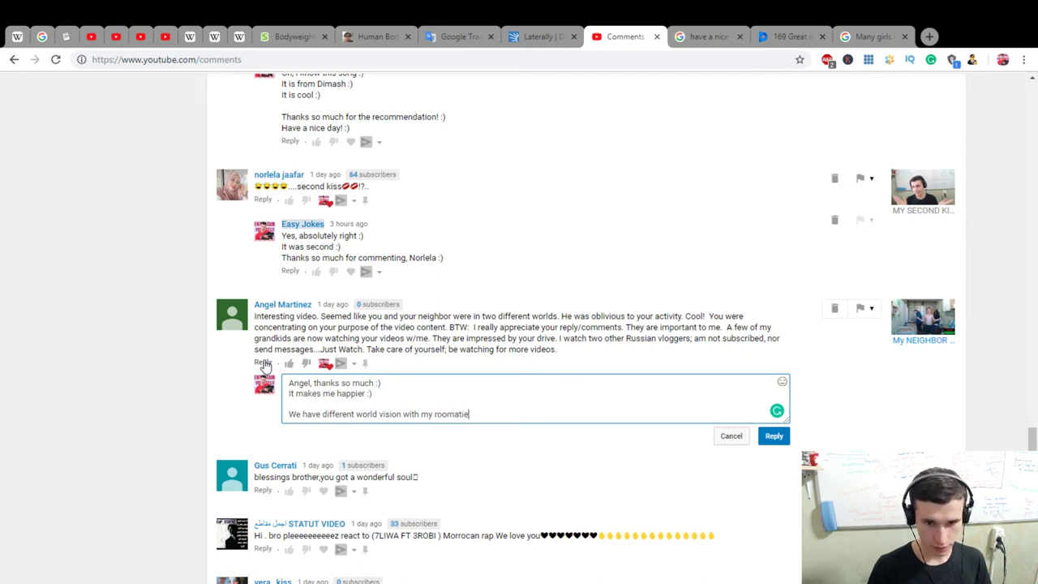
{"action": "key", "text": "BackSpace"}
{"action": "key", "text": "BackSpace"}
{"action": "type", "text": "e :)"}
{"action": "key", "text": "Return"}
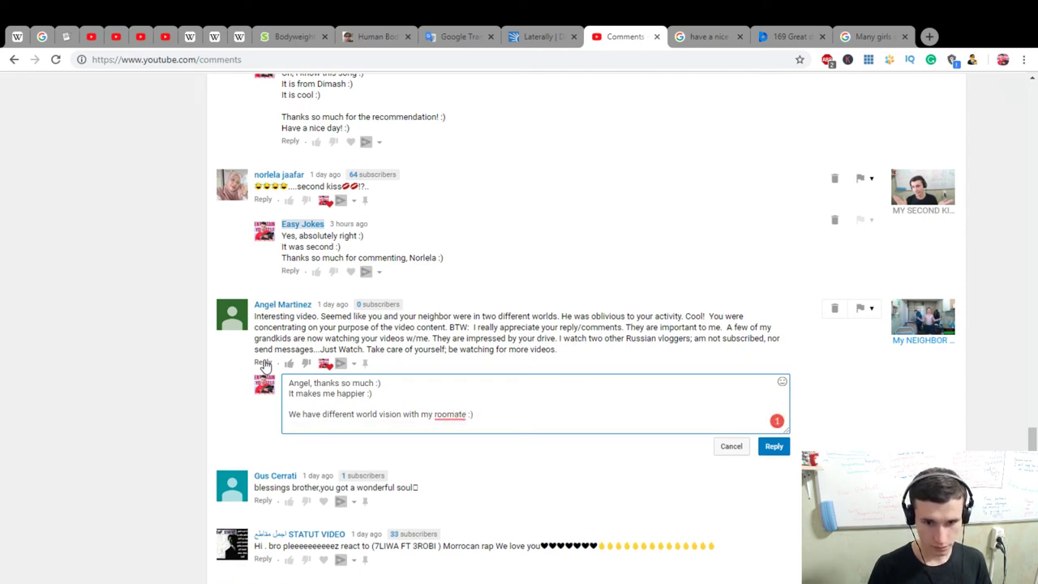
{"action": "mouse_move", "coordinate": [448, 415]}
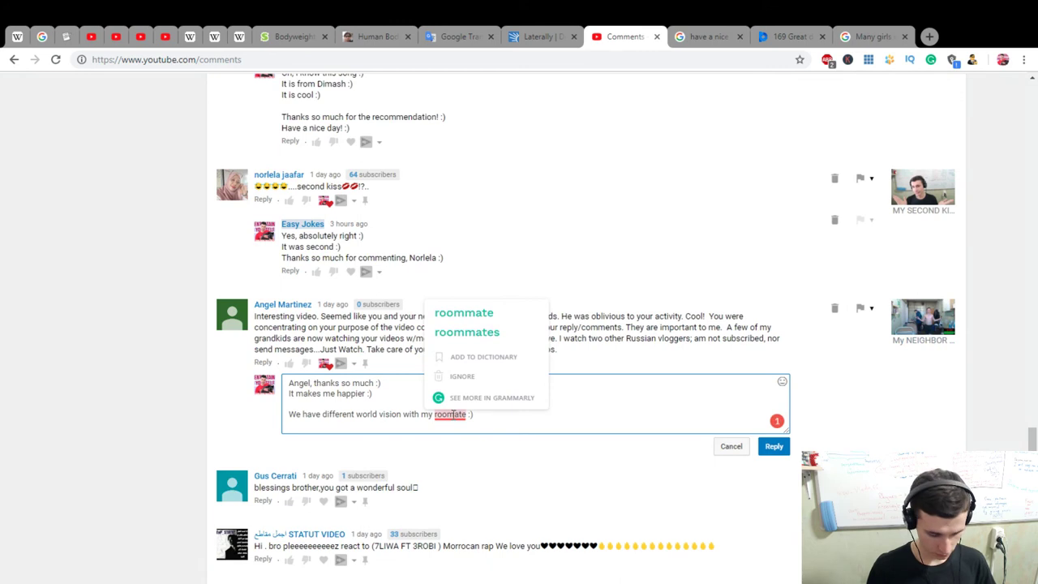
{"action": "left_click", "coordinate": [463, 312]}
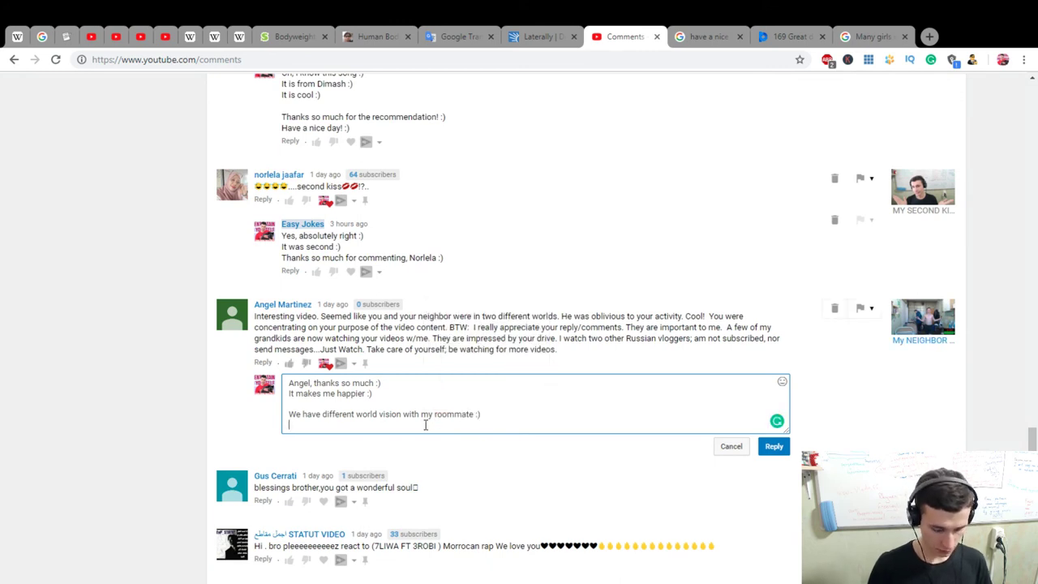
Add the line 'I really like to improve yourself, he likes to bet on sport :)'
{"action": "type", "text": "I really li"}
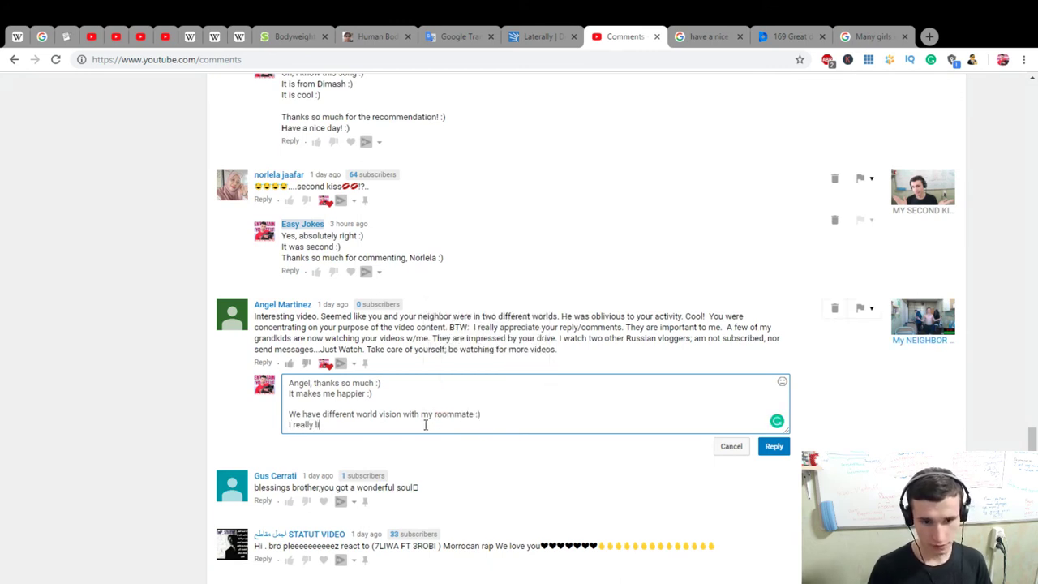
{"action": "type", "text": "ke to improve"}
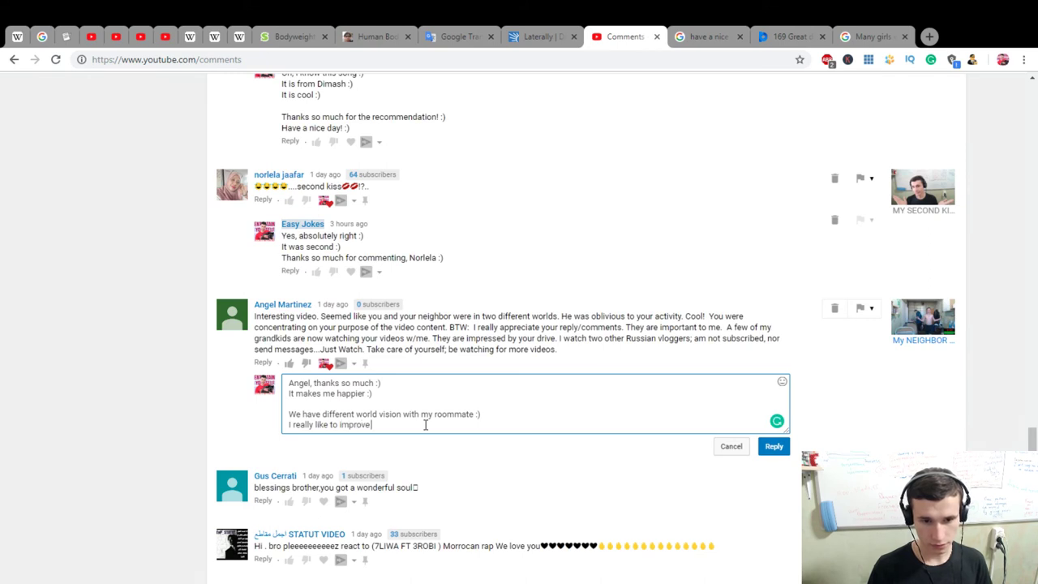
{"action": "type", "text": " yourself, he is"}
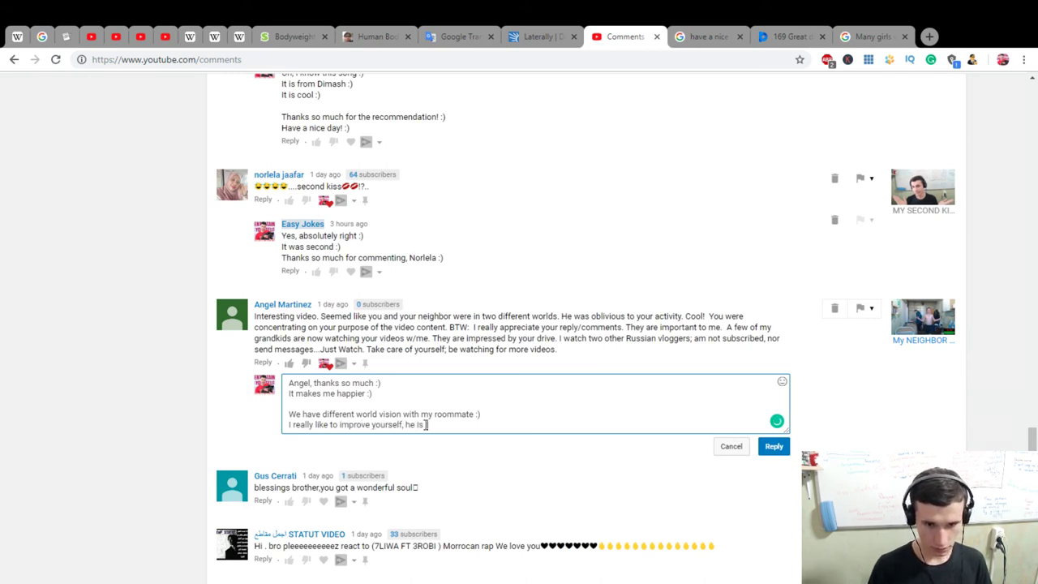
{"action": "type", "text": " like"}
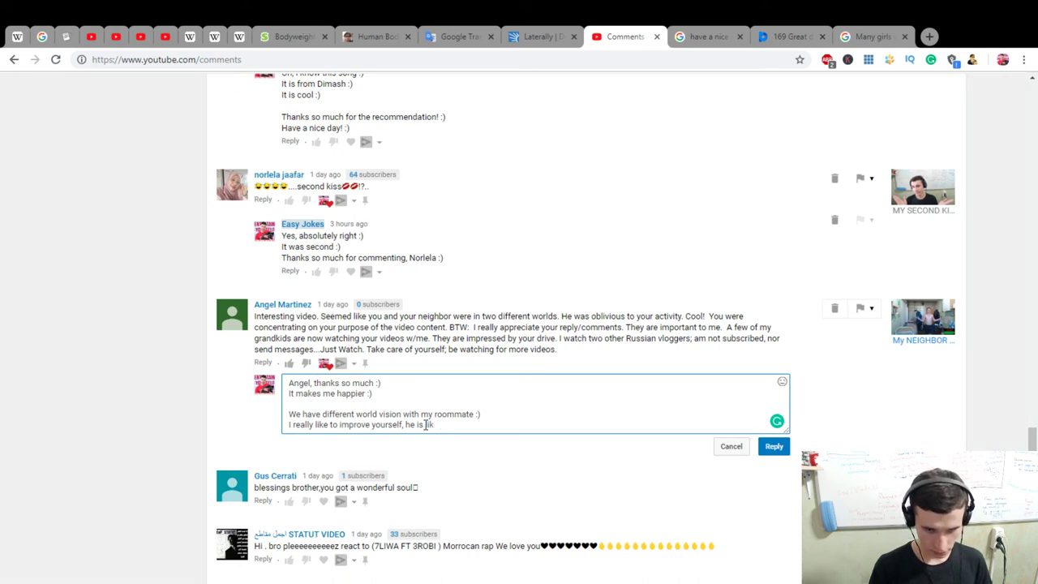
{"action": "key", "text": "BackSpace"}
{"action": "key", "text": "BackSpace"}
{"action": "key", "text": "BackSpace"}
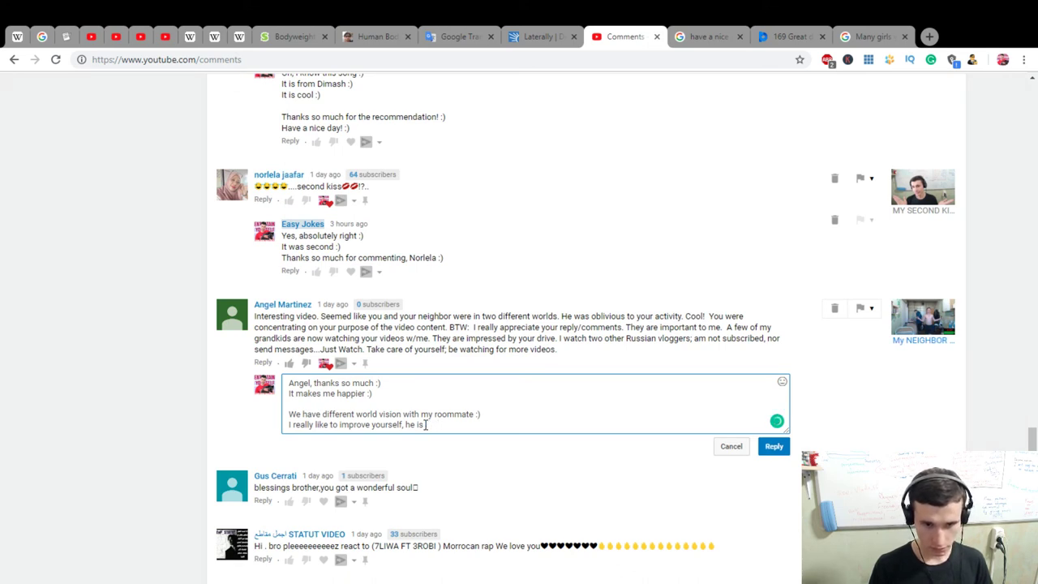
{"action": "type", "text": "likes t"}
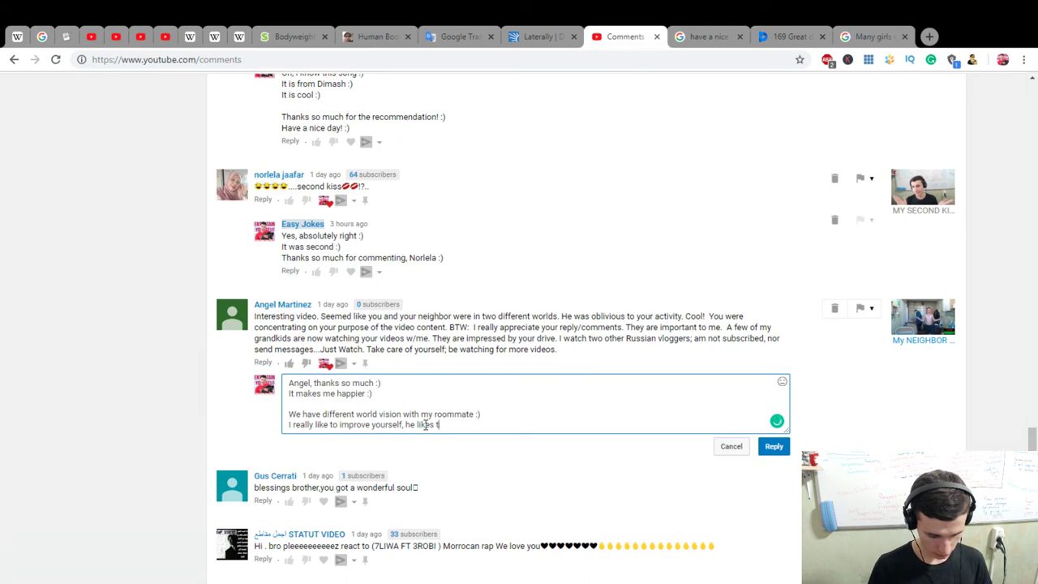
{"action": "type", "text": "o bet on sport :)"}
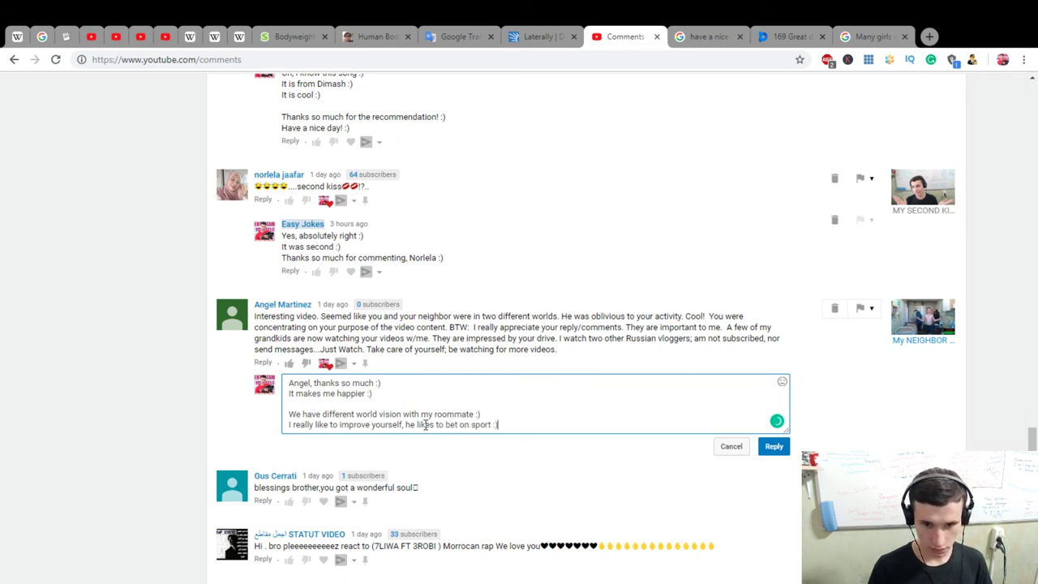
{"action": "key", "text": "Return"}
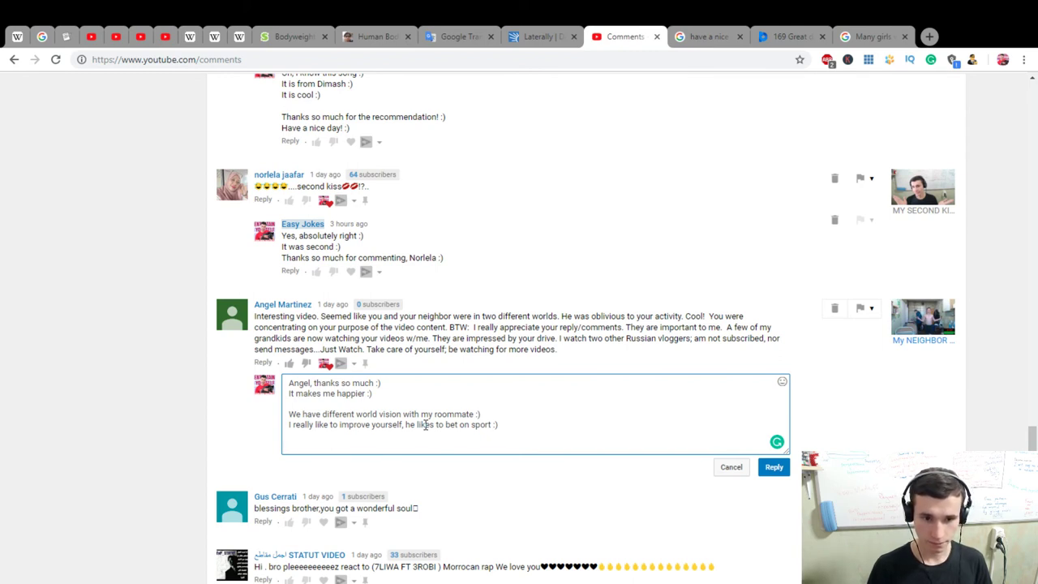
Wish the commenter and their grandkids growth and happiness, add 'Thanks again!', and post the reply
{"action": "type", "text": "I wish "}
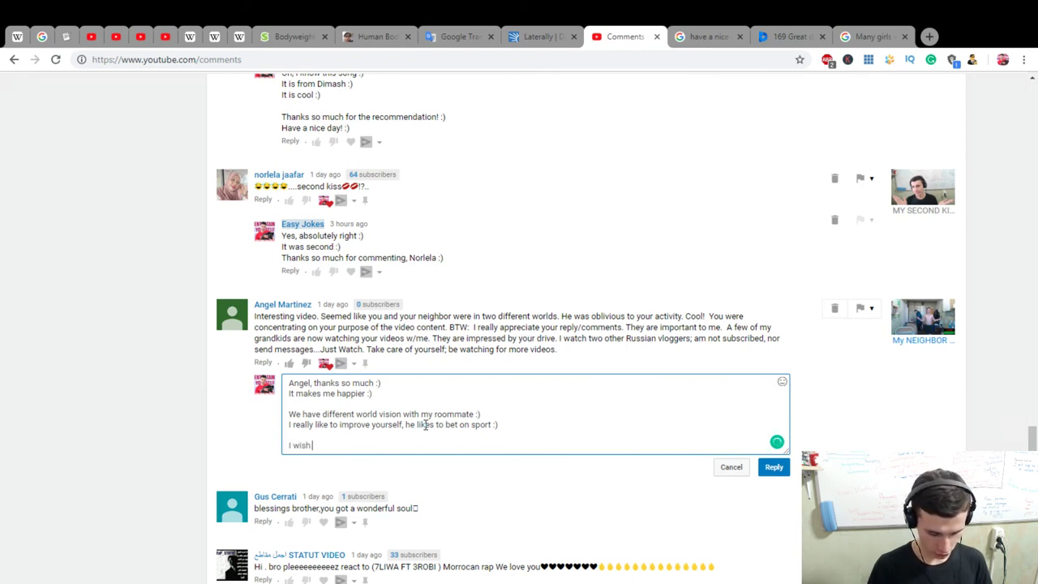
{"action": "type", "text": "you growth"}
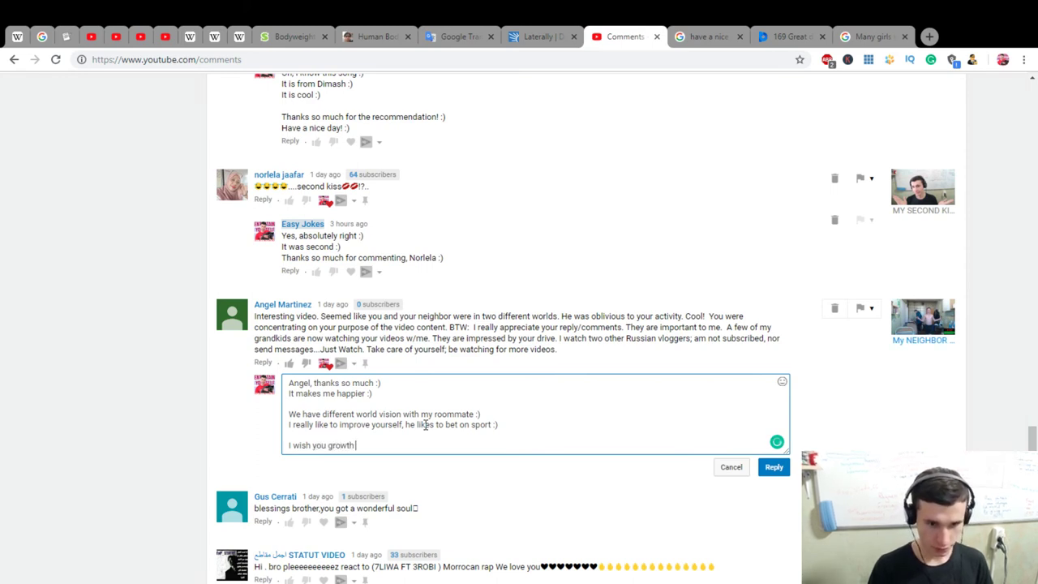
{"action": "left_click", "coordinate": [327, 445]}
{"action": "type", "text": "and your "}
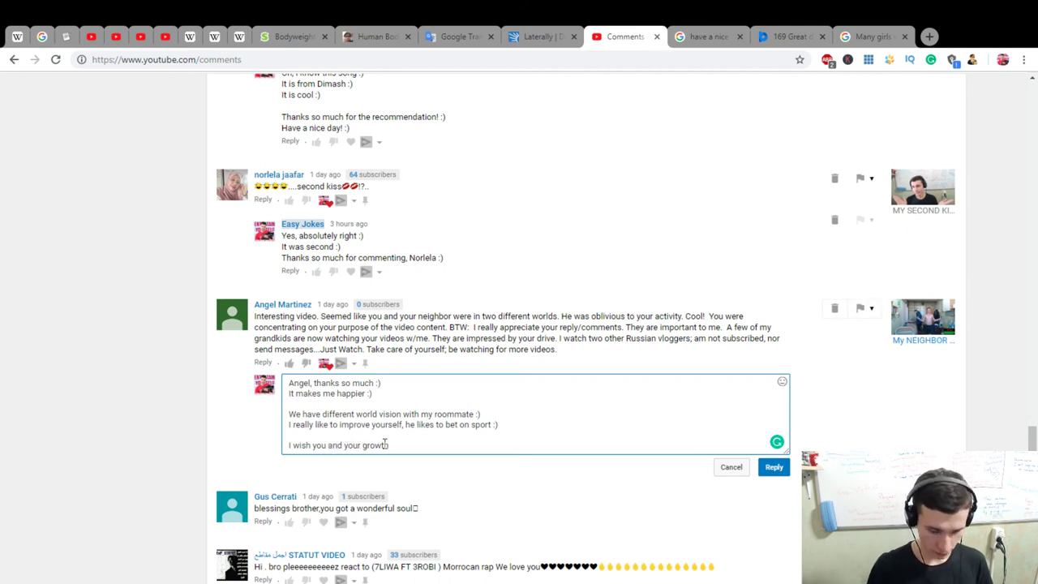
{"action": "type", "text": "grand kids gr"}
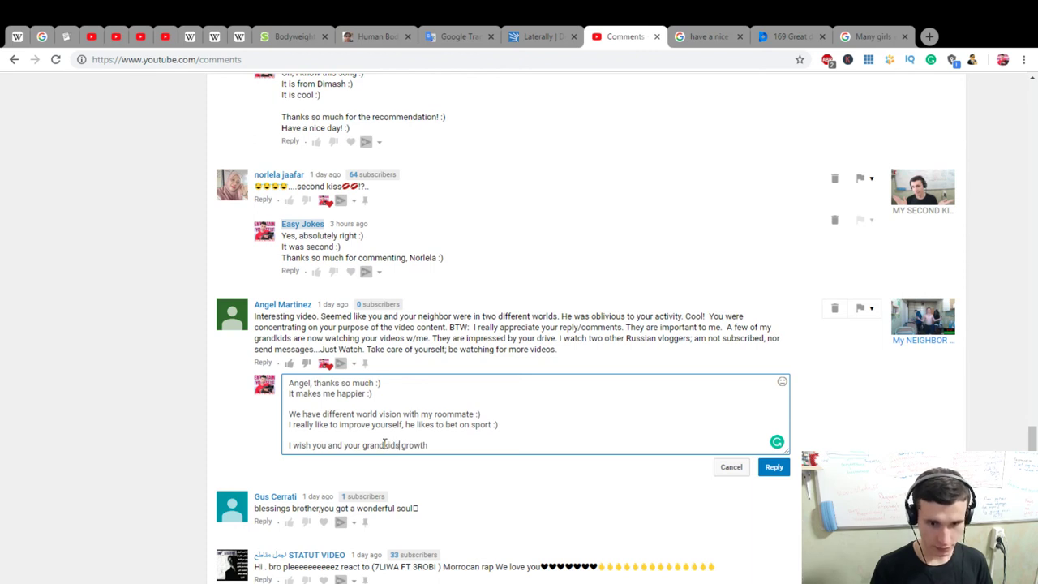
{"action": "left_click", "coordinate": [451, 439]}
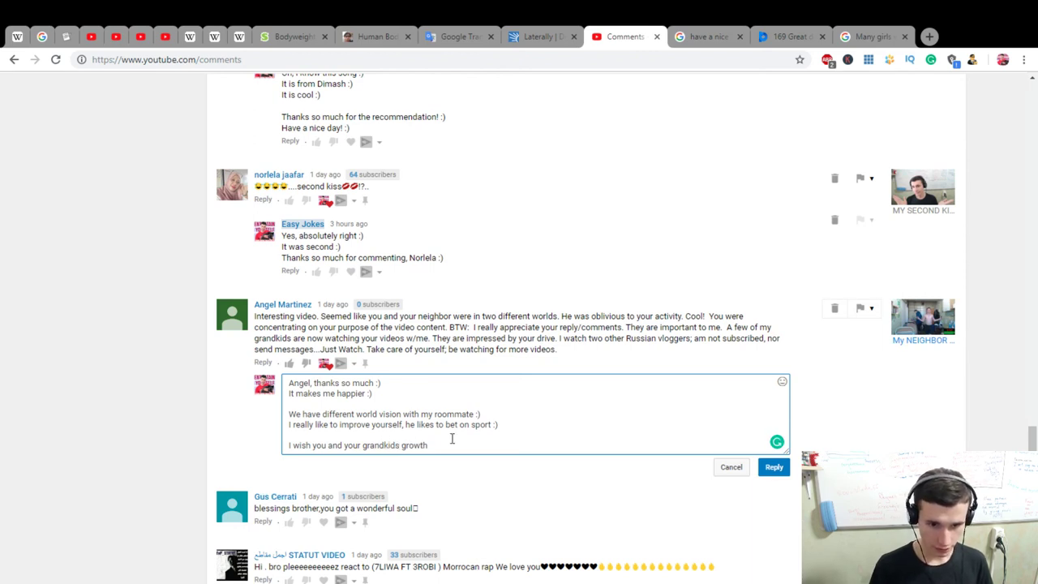
{"action": "type", "text": "and happ"}
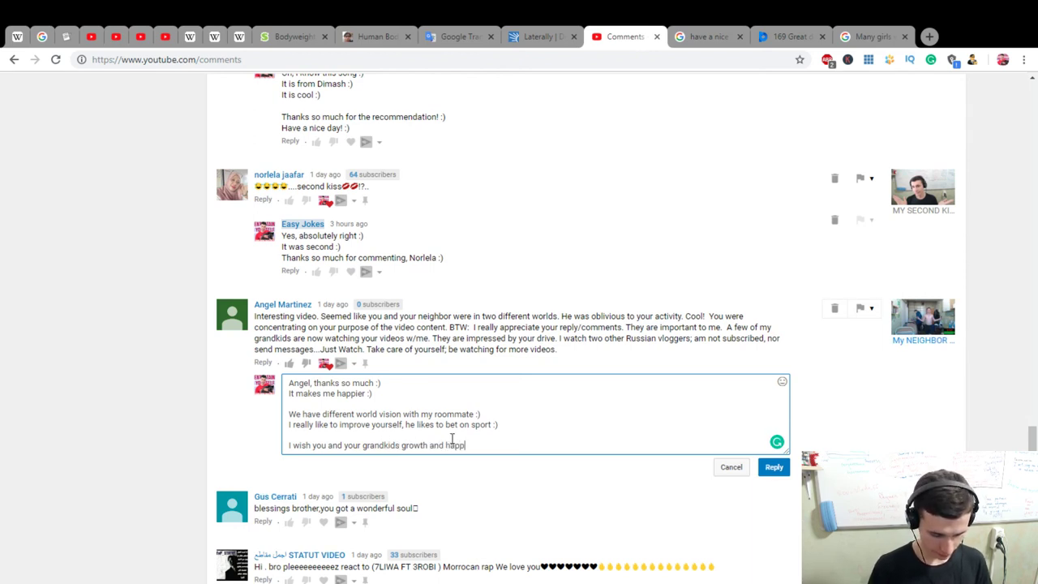
{"action": "type", "text": "iness! :)"}
{"action": "key", "text": "Return"}
{"action": "key", "text": "Return"}
{"action": "type", "text": "Thanks"}
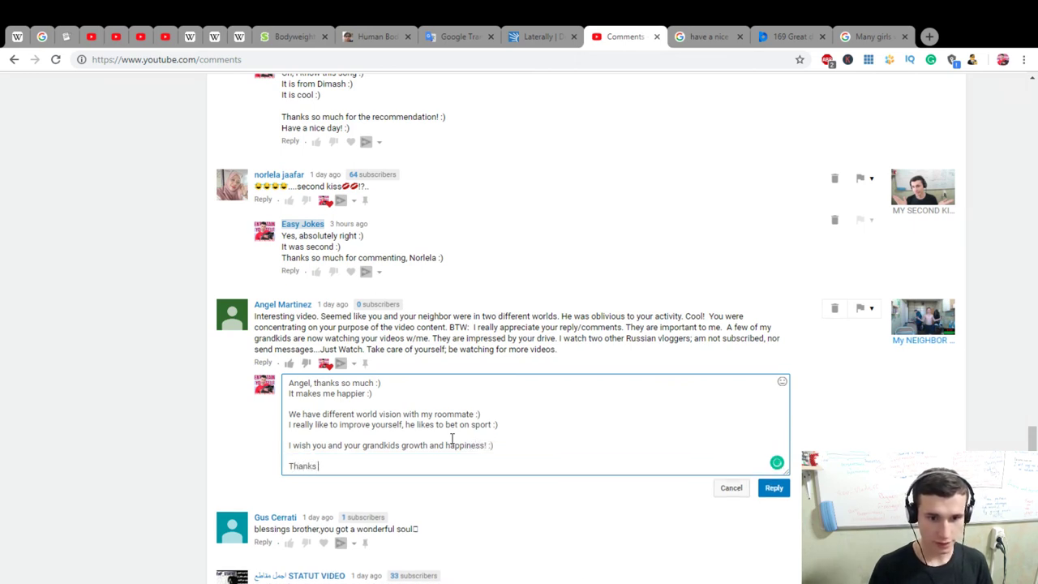
{"action": "type", "text": "aagain! :)"}
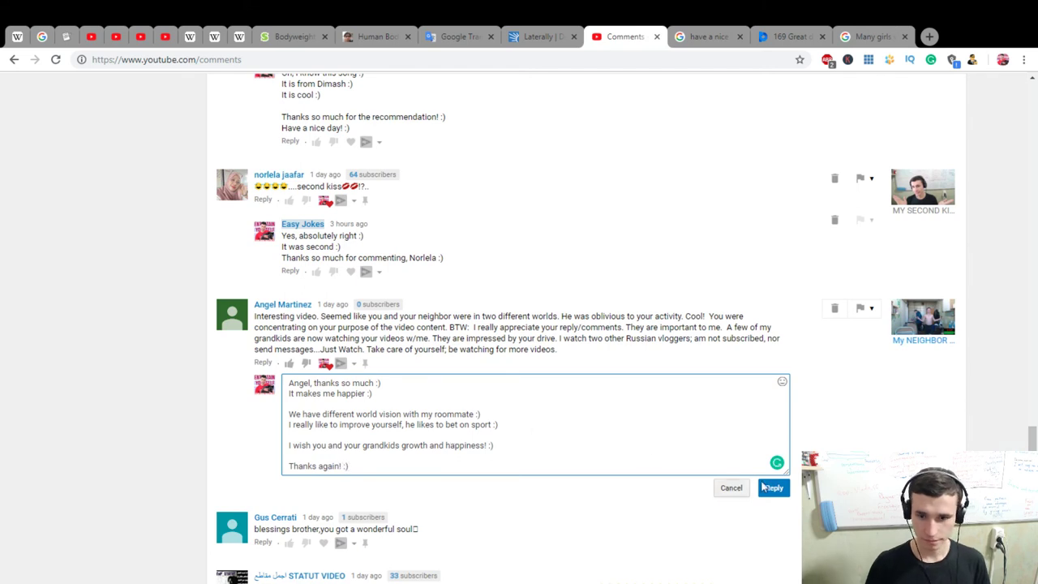
{"action": "left_click", "coordinate": [774, 487]}
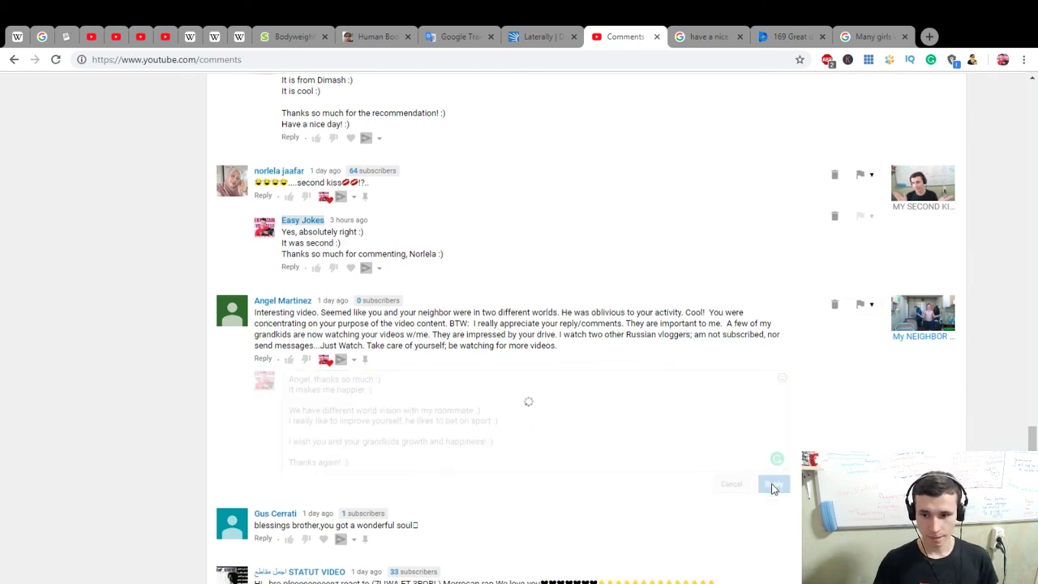
{"action": "scroll", "coordinate": [503, 413], "scroll_direction": "down", "scroll_amount": 2}
Heart the 'wonderful soul' comment and draft a reply: thanks so much, then 'You comment cutes me'
{"action": "left_click", "coordinate": [322, 407]}
{"action": "left_click", "coordinate": [263, 406]}
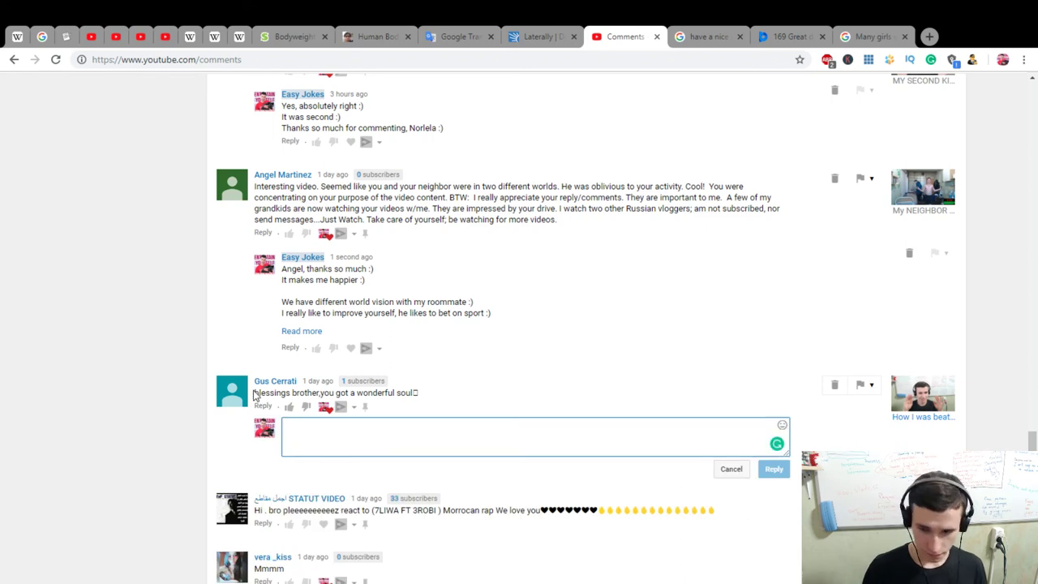
{"action": "type", "text": "Gus, thanks so much :)"}
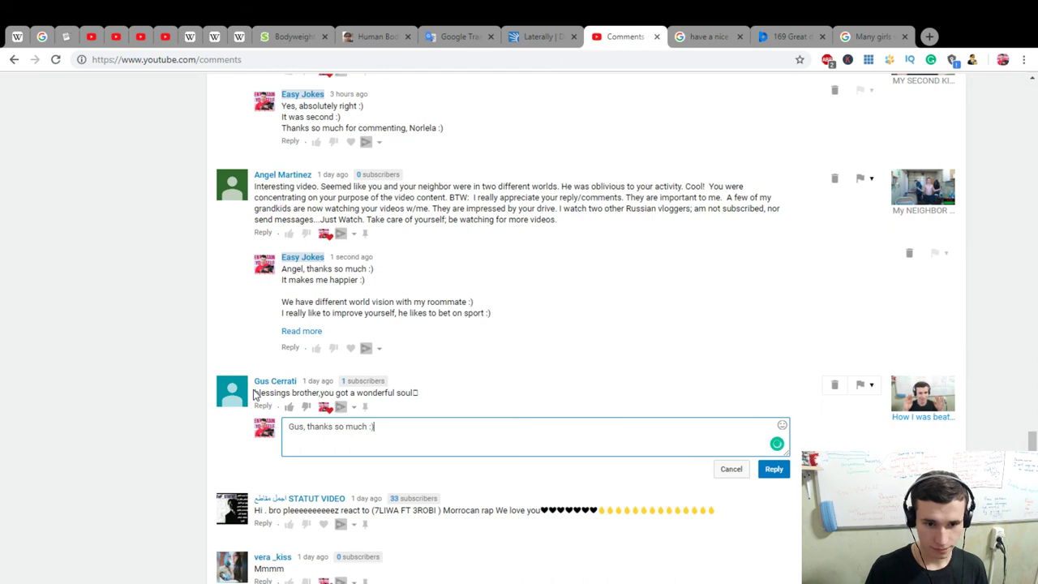
{"action": "key", "text": "Return"}
{"action": "type", "text": "You comment"}
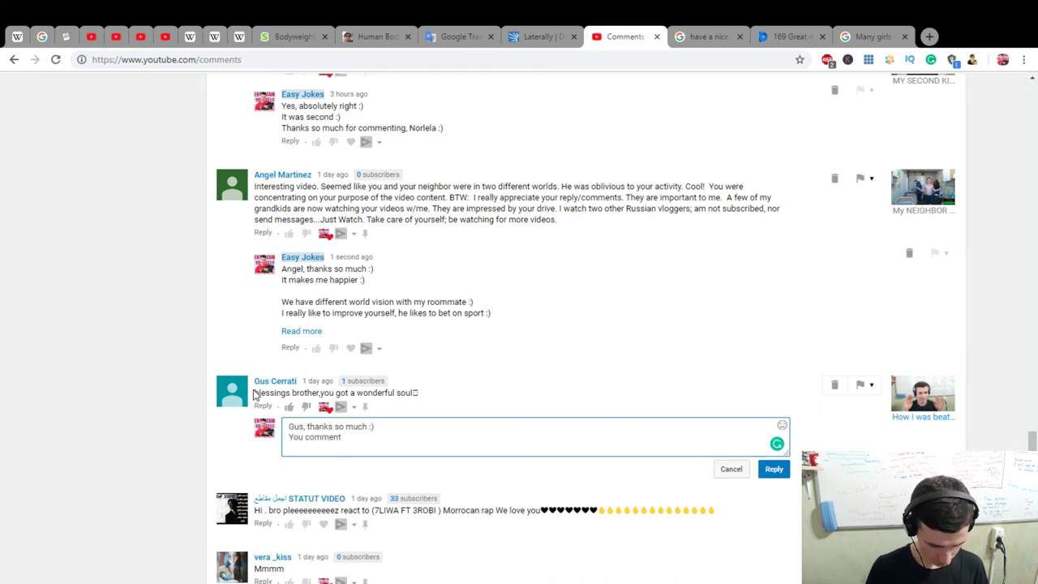
{"action": "type", "text": " cutes me :)"}
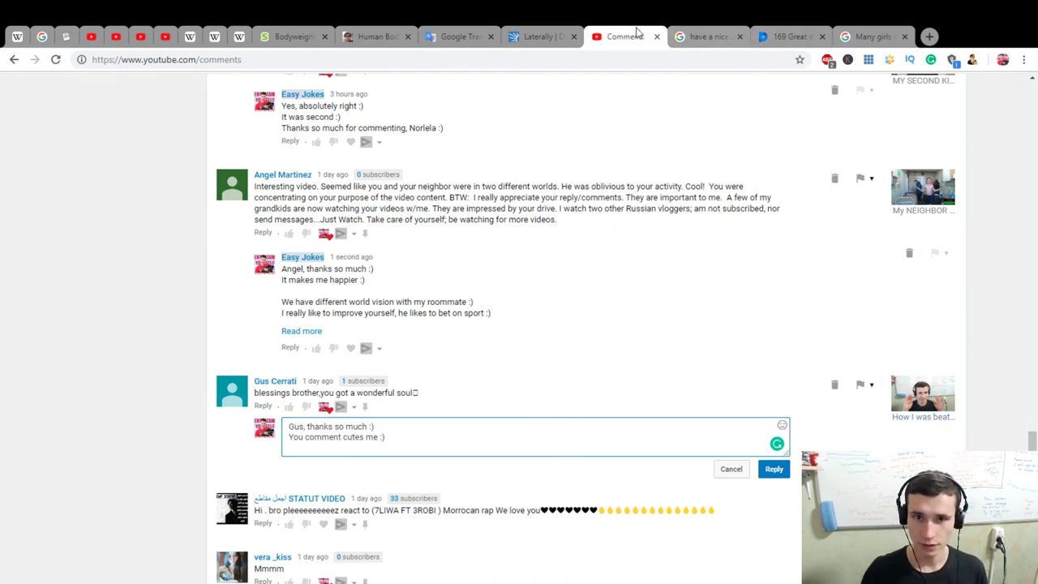
In Google Translate, rewrite the phrase as 'make cute me' and check the Russian 'сделай меня милым'
{"action": "left_click", "coordinate": [476, 36]}
{"action": "key", "text": "ctrl+a"}
{"action": "type", "text": "ct"}
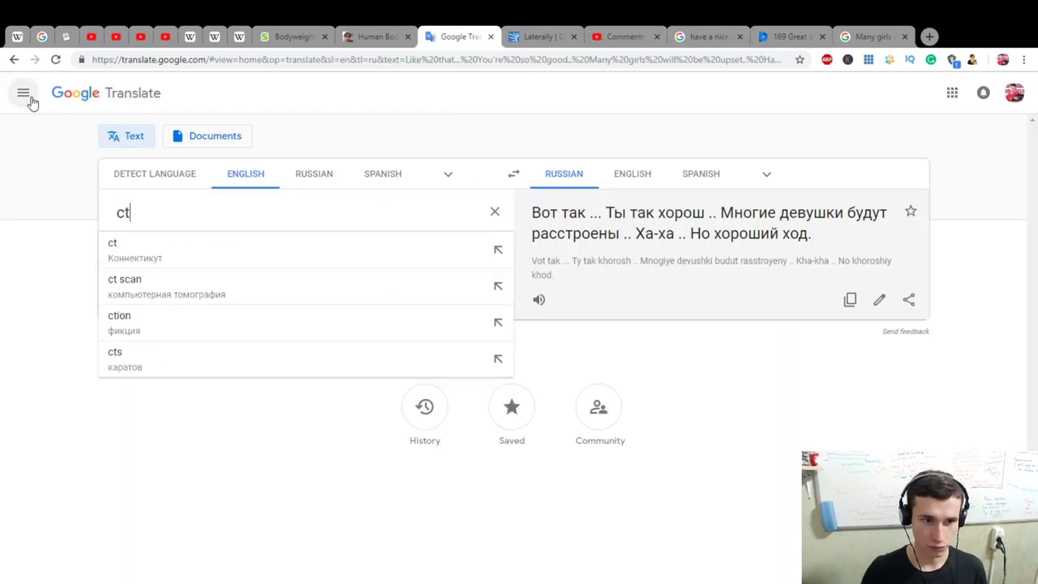
{"action": "key", "text": "BackSpace"}
{"action": "type", "text": "utes me"}
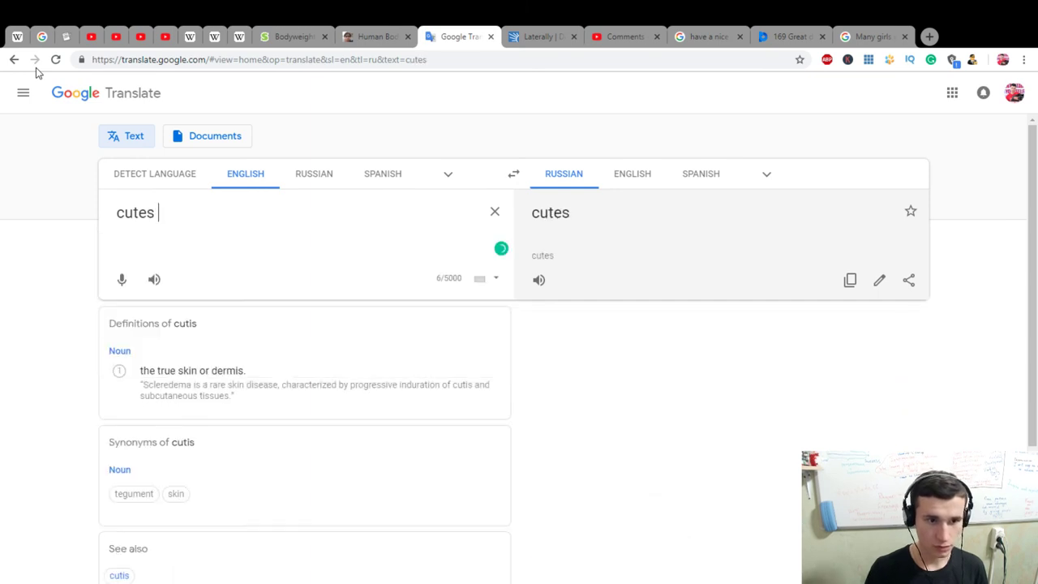
{"action": "left_click", "coordinate": [119, 210]}
{"action": "type", "text": "makes"}
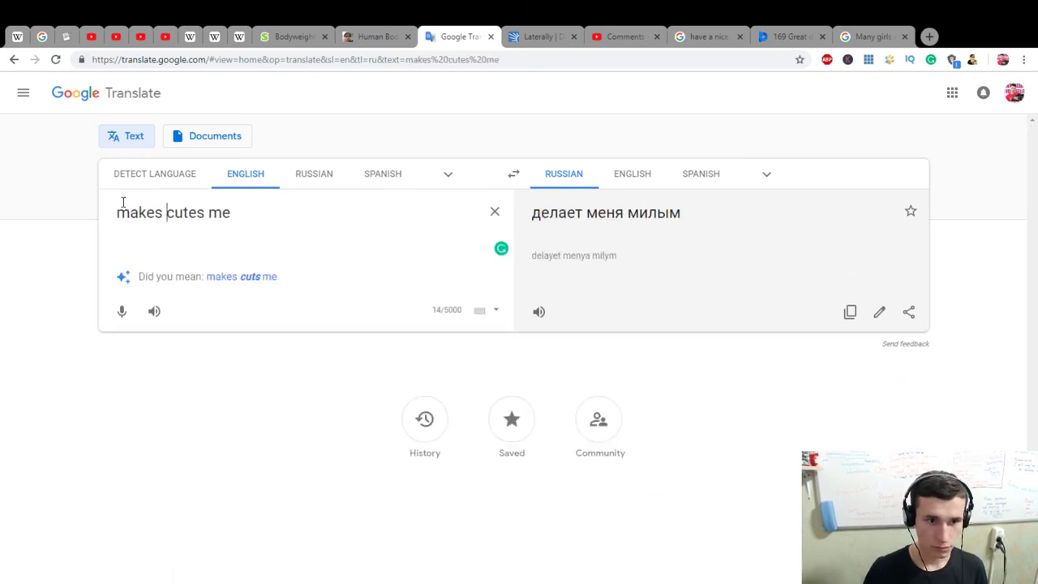
{"action": "key", "text": "Left"}
{"action": "key", "text": "BackSpace"}
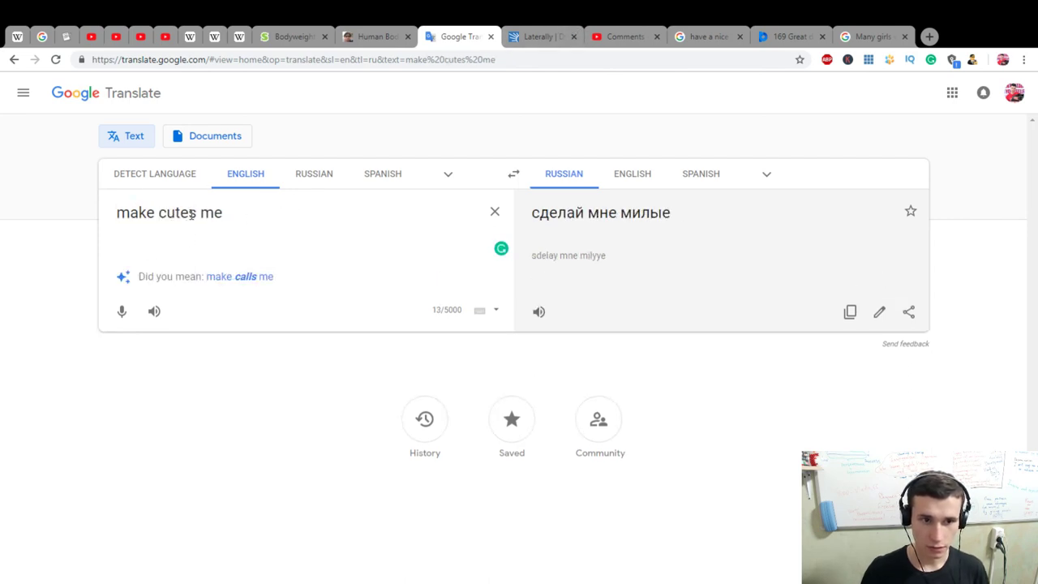
{"action": "left_click", "coordinate": [192, 212]}
{"action": "key", "text": "Delete"}
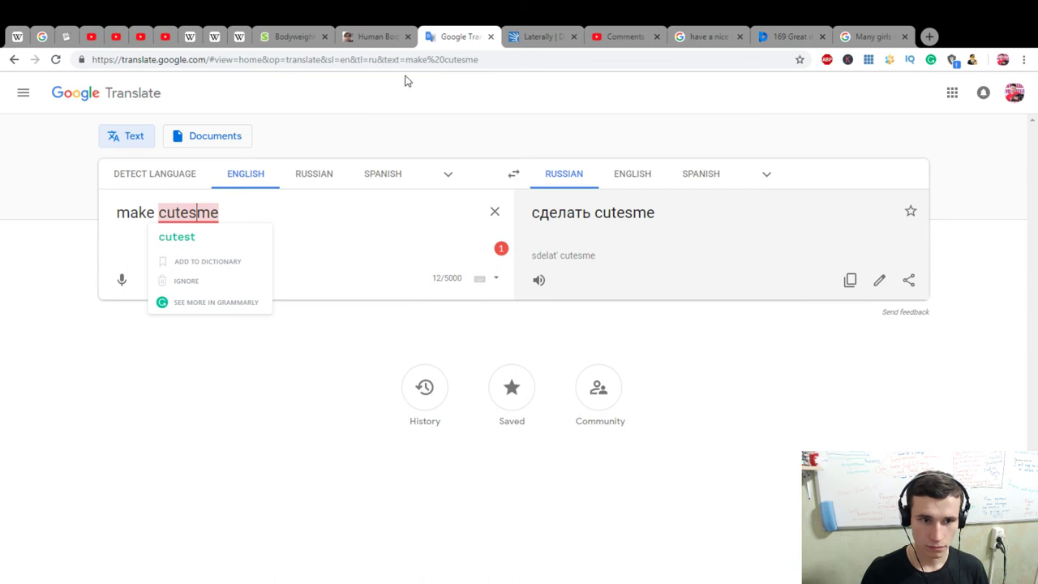
{"action": "key", "text": "BackSpace"}
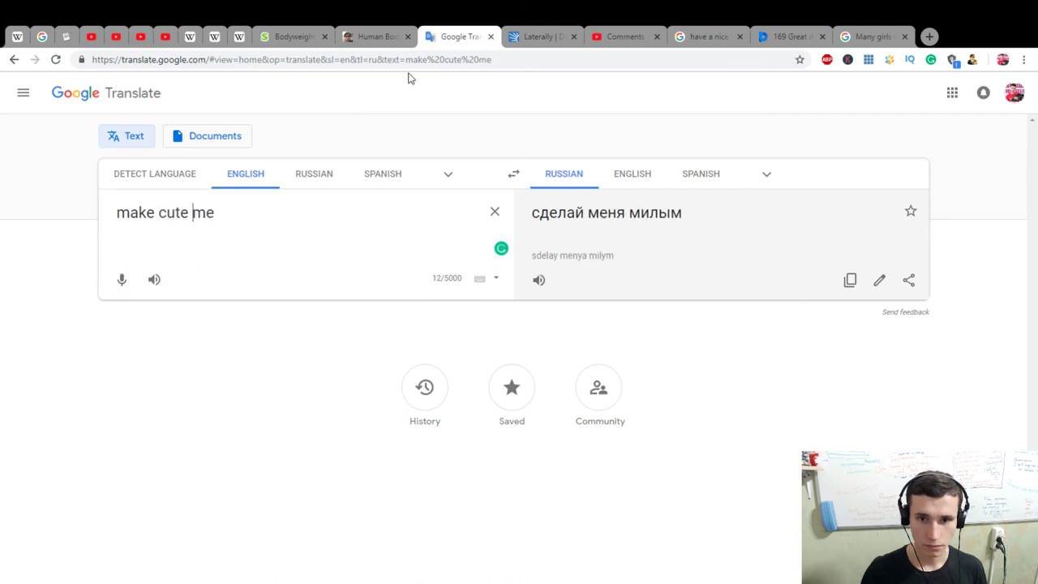
Add 'I really appreciate it :)' and 'By the way, where are you from? :)', then post the reply
{"action": "left_click", "coordinate": [545, 35]}
{"action": "left_click", "coordinate": [600, 35]}
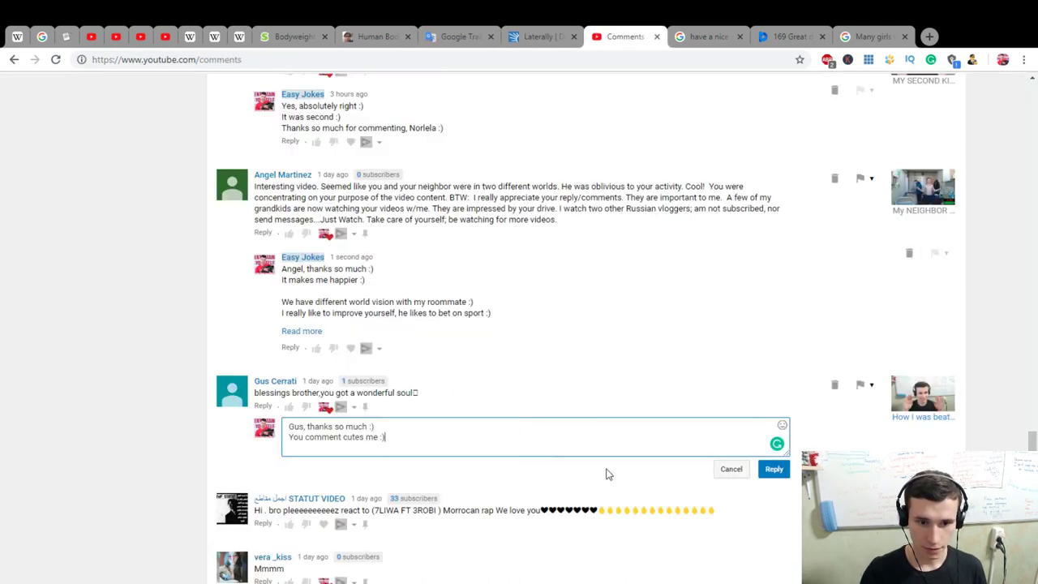
{"action": "left_click", "coordinate": [588, 443]}
{"action": "key", "text": "Return"}
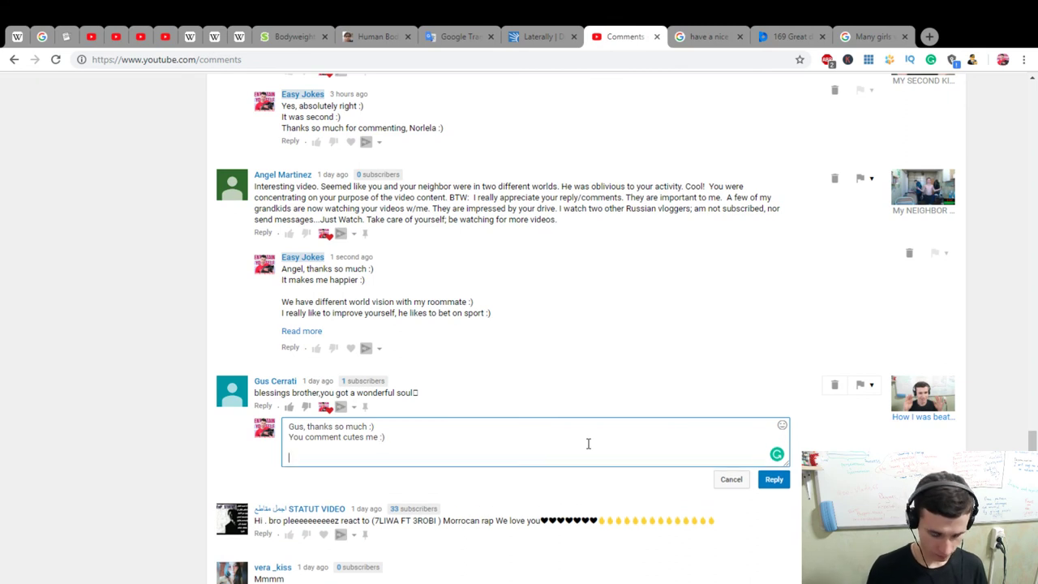
{"action": "type", "text": "I really appreciate it :)"}
{"action": "key", "text": "Return"}
{"action": "type", "text": "By the way, wh"}
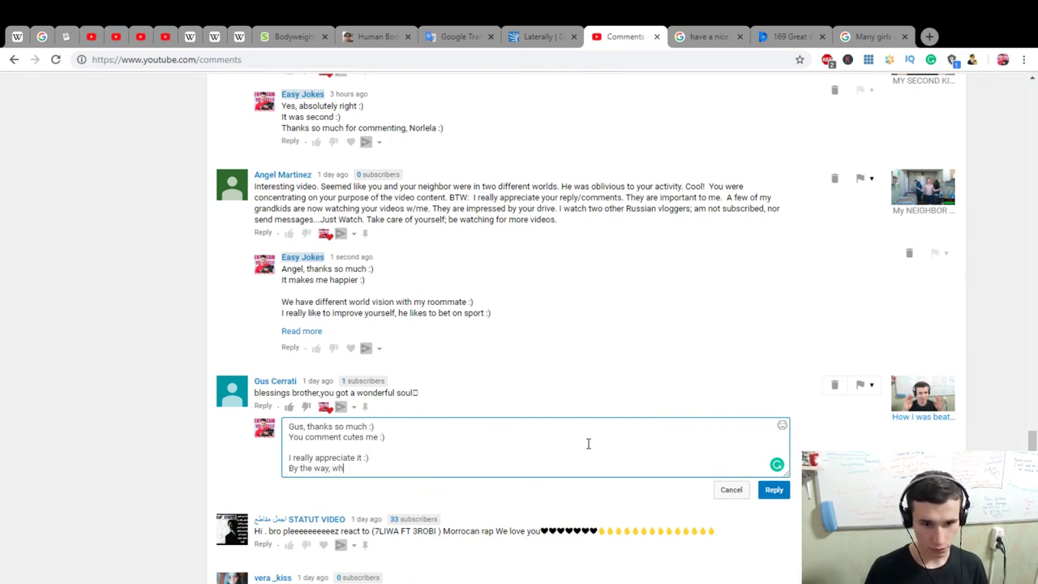
{"action": "type", "text": "ere are y"}
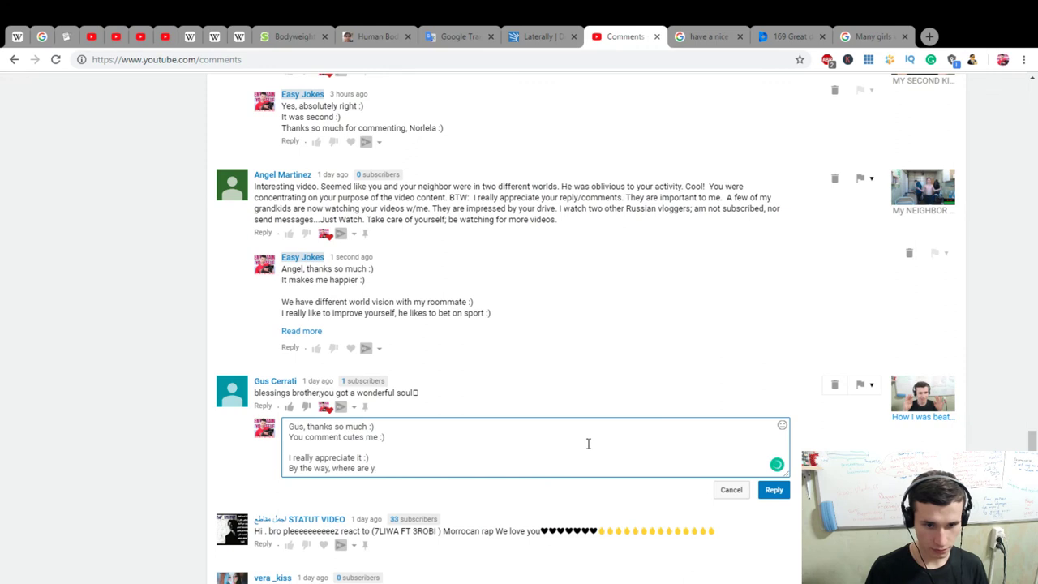
{"action": "type", "text": "ou fro"}
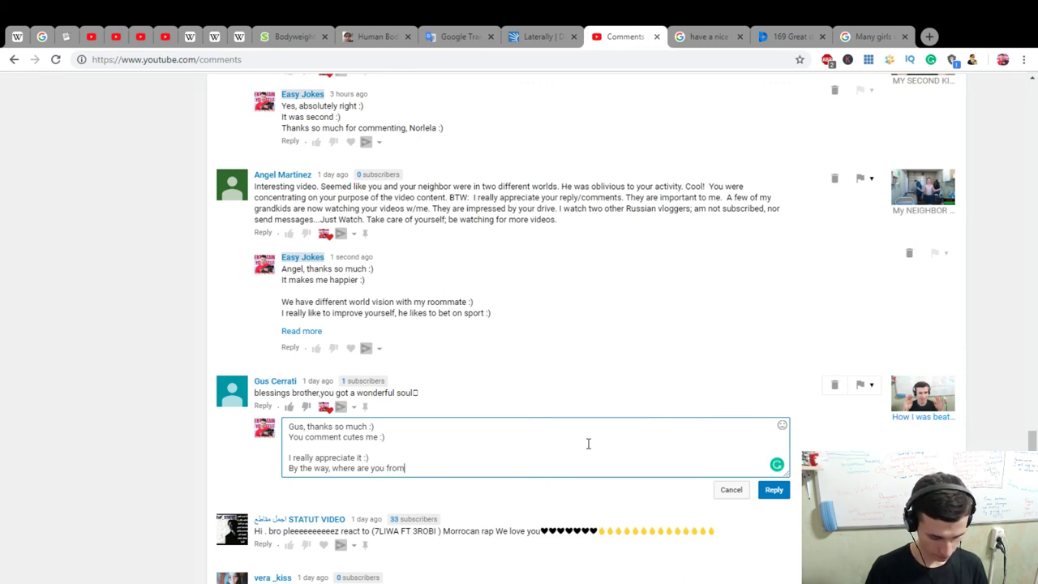
{"action": "type", "text": "m?"}
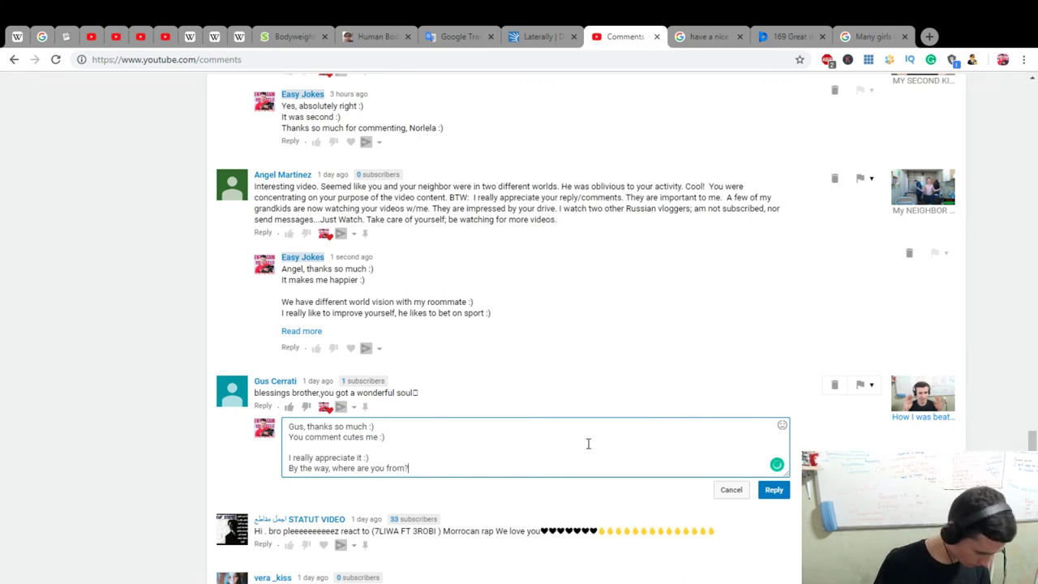
{"action": "type", "text": ": :)"}
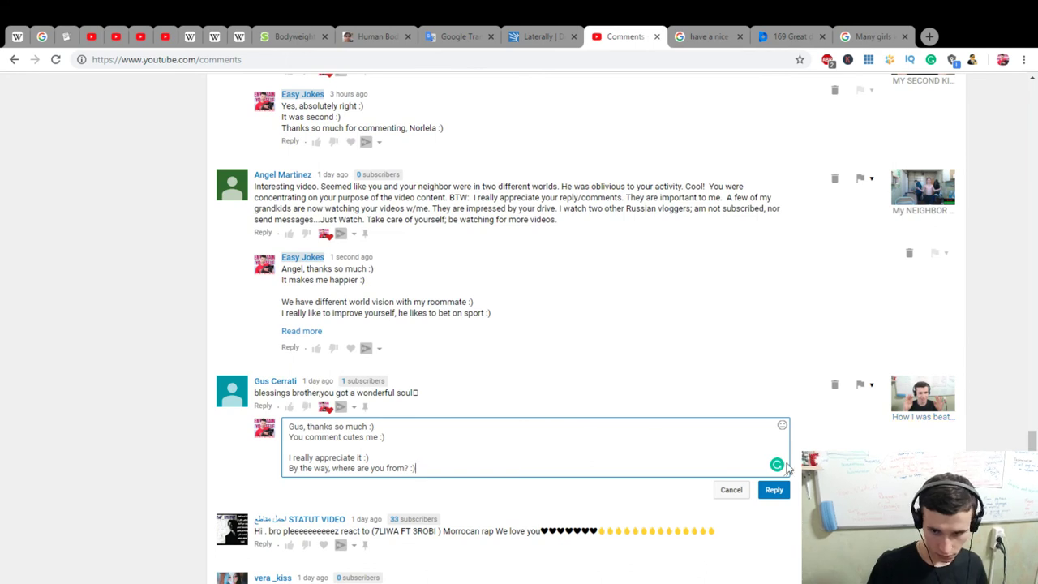
{"action": "left_click", "coordinate": [774, 490]}
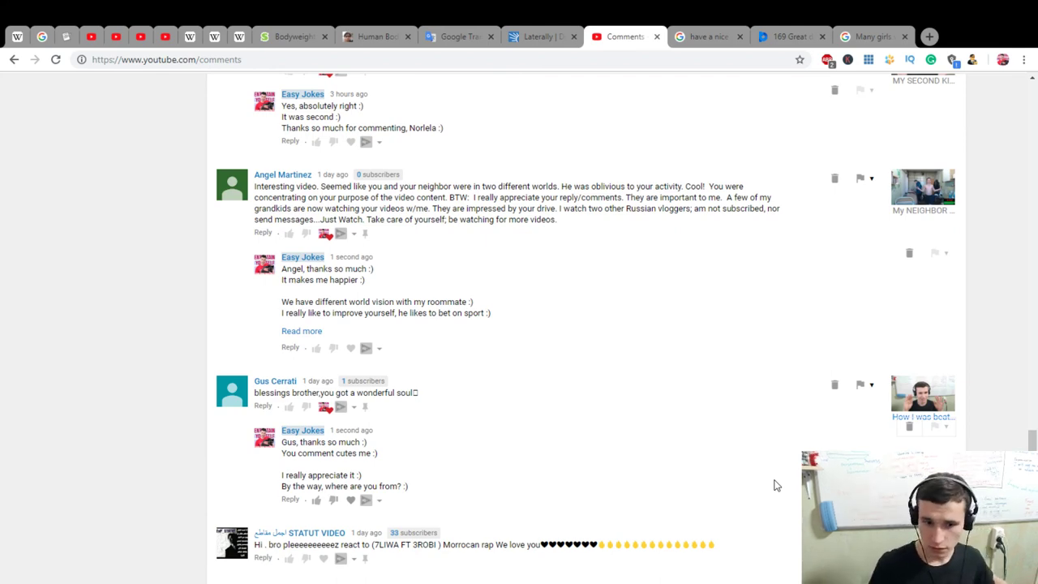
Heart the Moroccan-rap request comment and begin a reply asking 'Statut, are you Arabic?' with blessings and thanks
{"action": "scroll", "coordinate": [586, 398], "scroll_direction": "down", "scroll_amount": 4}
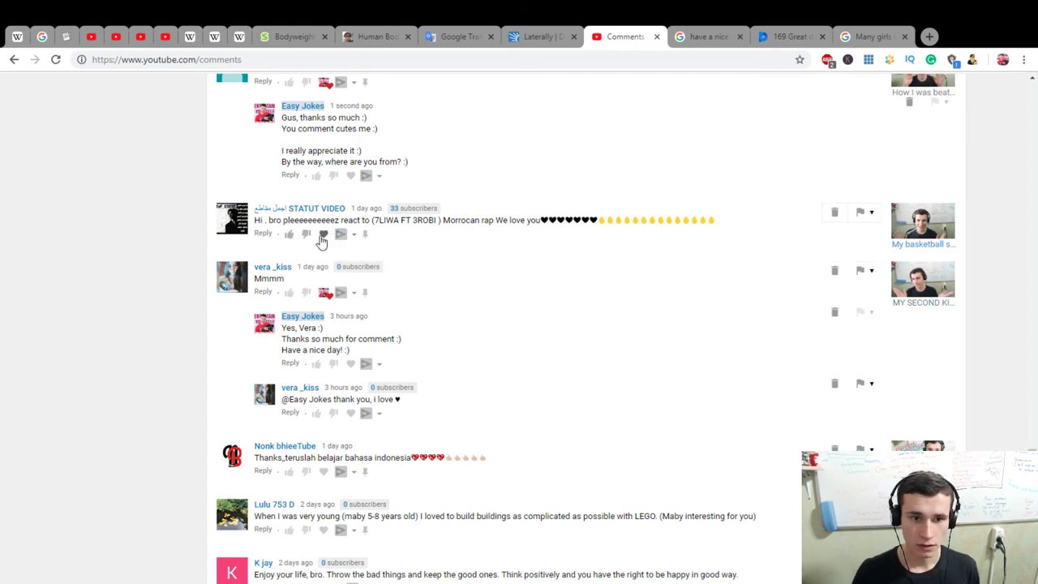
{"action": "left_click", "coordinate": [323, 234]}
{"action": "left_click", "coordinate": [262, 233]}
{"action": "type", "text": "Statut, "}
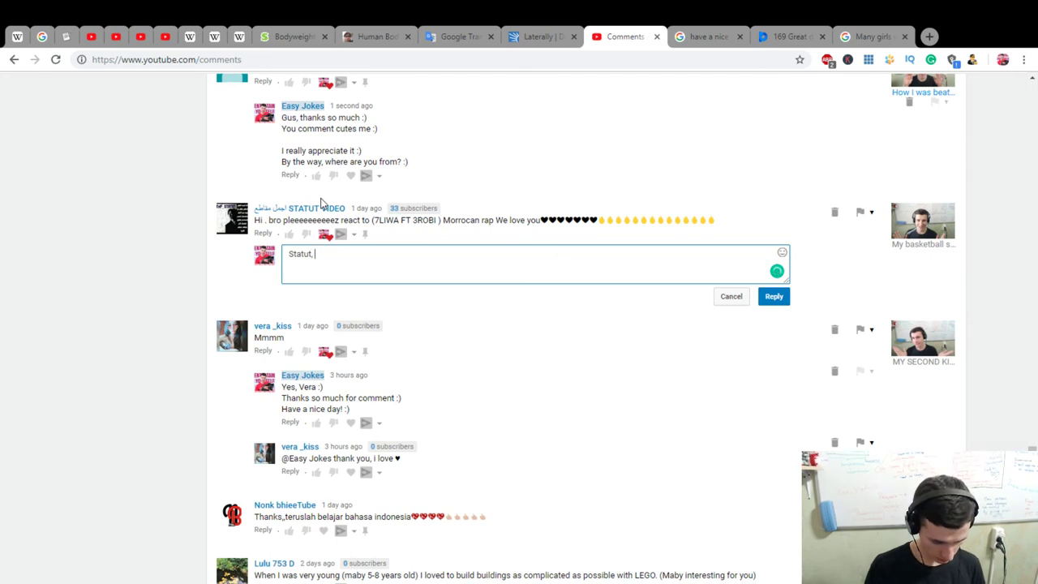
{"action": "type", "text": "you are"}
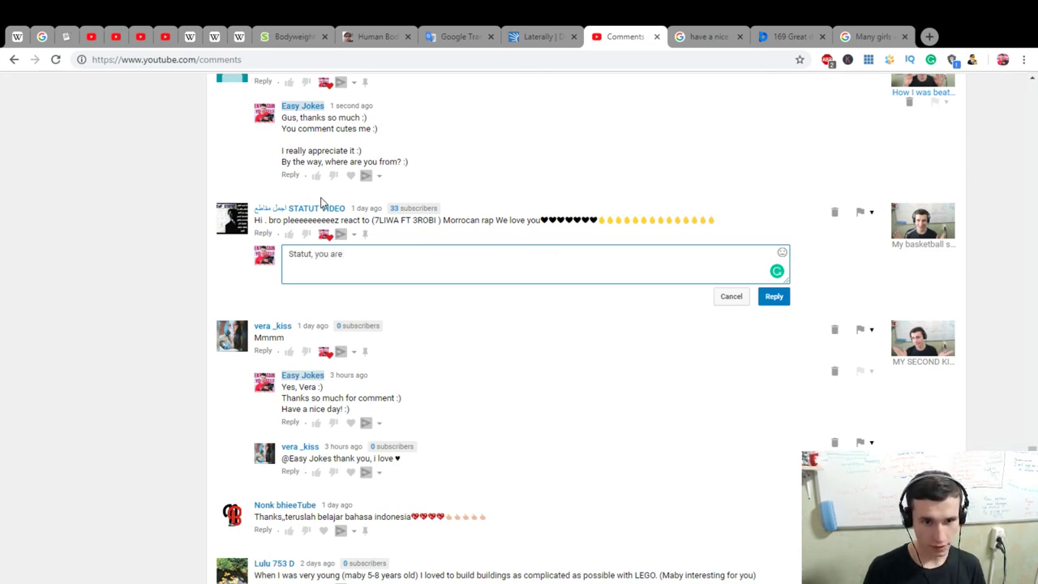
{"action": "key", "text": "BackSpace"}
{"action": "key", "text": "BackSpace"}
{"action": "key", "text": "BackSpace"}
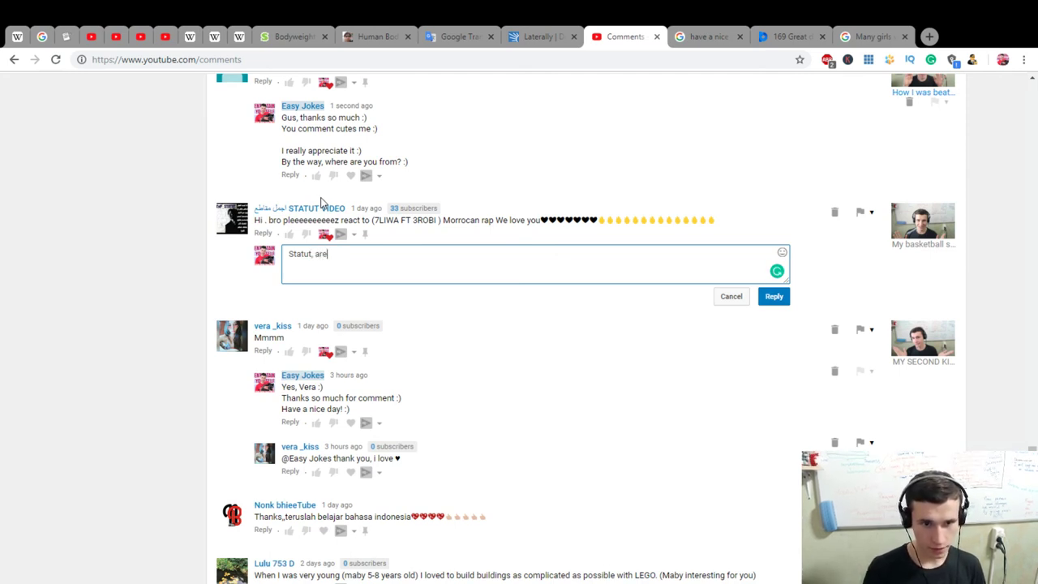
{"action": "type", "text": "you Arabic"}
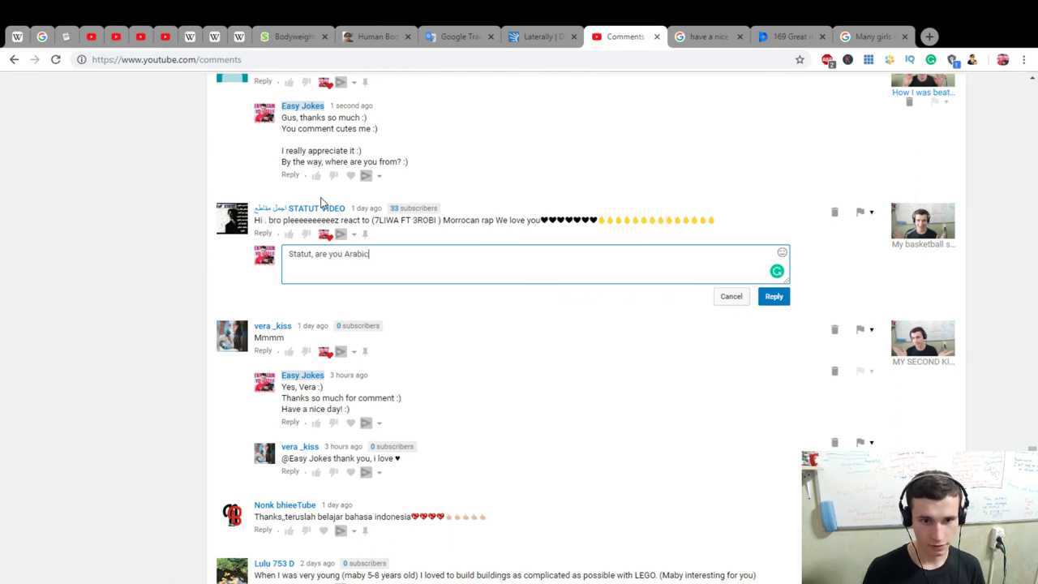
{"action": "type", "text": "God"}
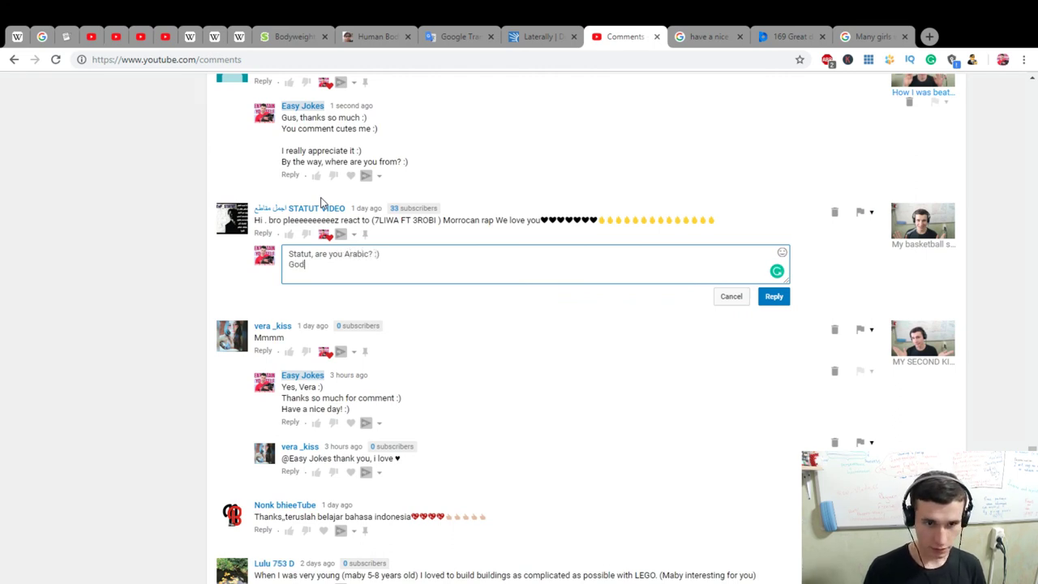
{"action": "type", "text": " bless you :) Thanks s"}
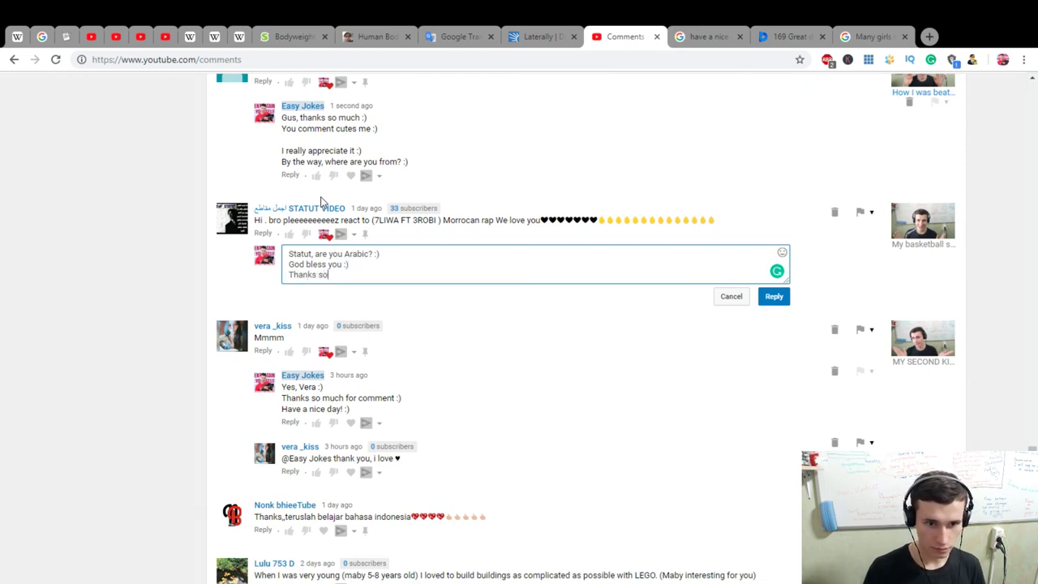
{"action": "type", "text": "o much for comment"}
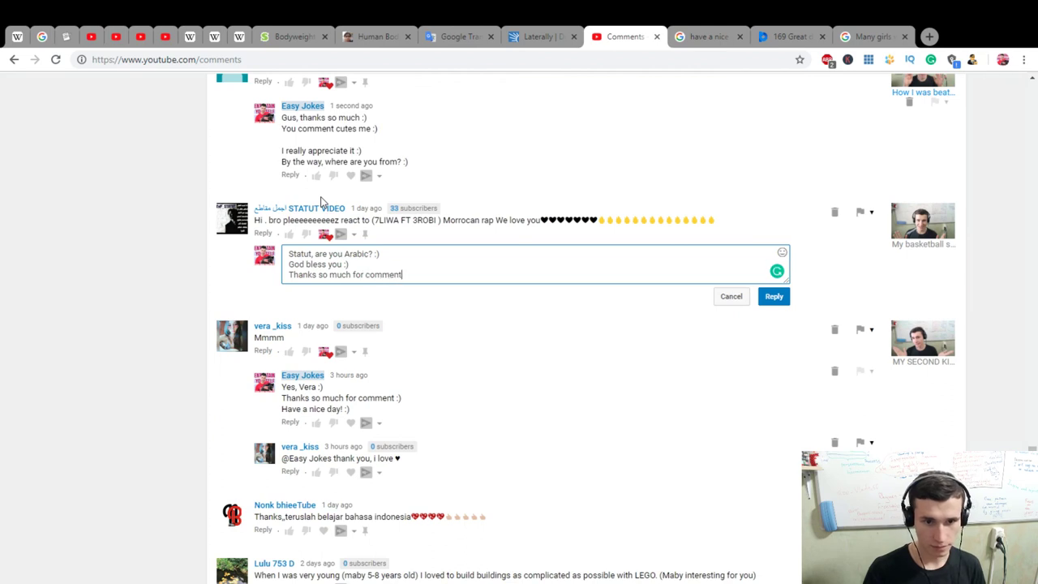
{"action": "type", "text": "! :)"}
Add 'Have a splendid day! :)' on a new line, accept Grammarly's 'the comment' fix, and post
{"action": "key", "text": "Return"}
{"action": "type", "text": "Have a splendid"}
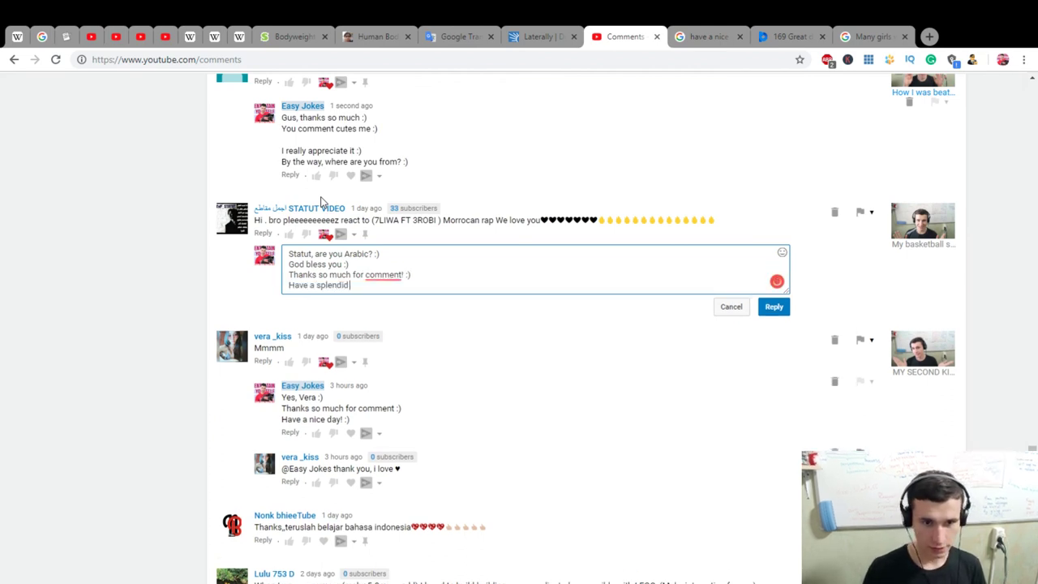
{"action": "type", "text": " day! :)"}
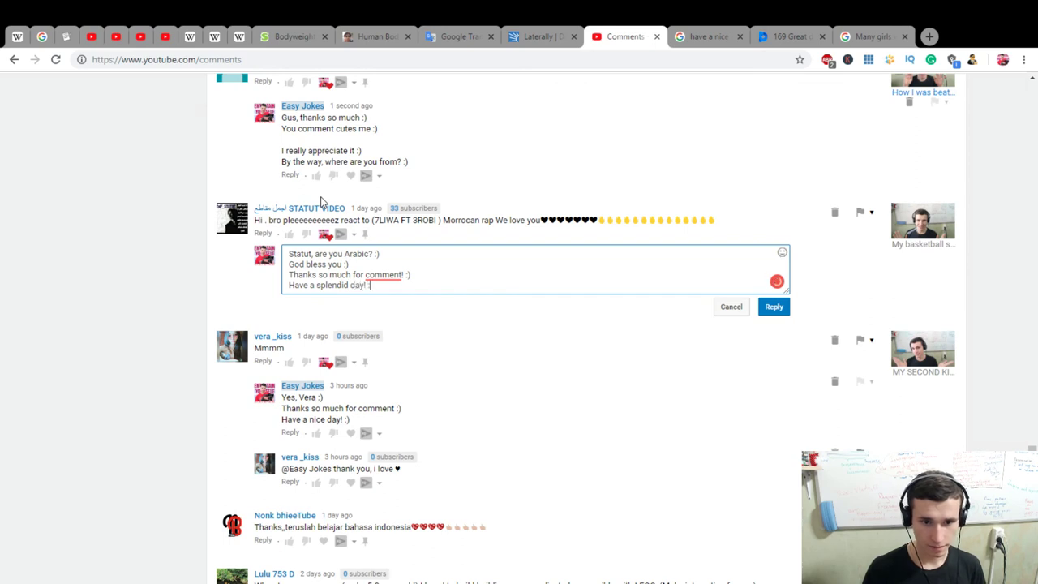
{"action": "left_click", "coordinate": [383, 275]}
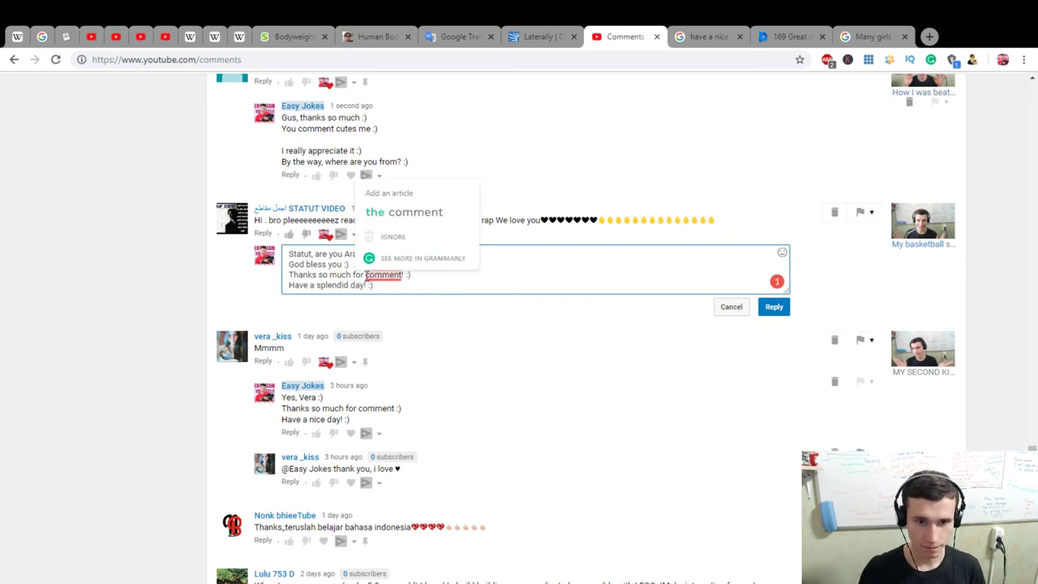
{"action": "left_click", "coordinate": [398, 213]}
{"action": "left_click", "coordinate": [766, 308]}
Post 'Looove :)' under the 'thank you, i love' reply
{"action": "scroll", "coordinate": [686, 382], "scroll_direction": "down", "scroll_amount": 2}
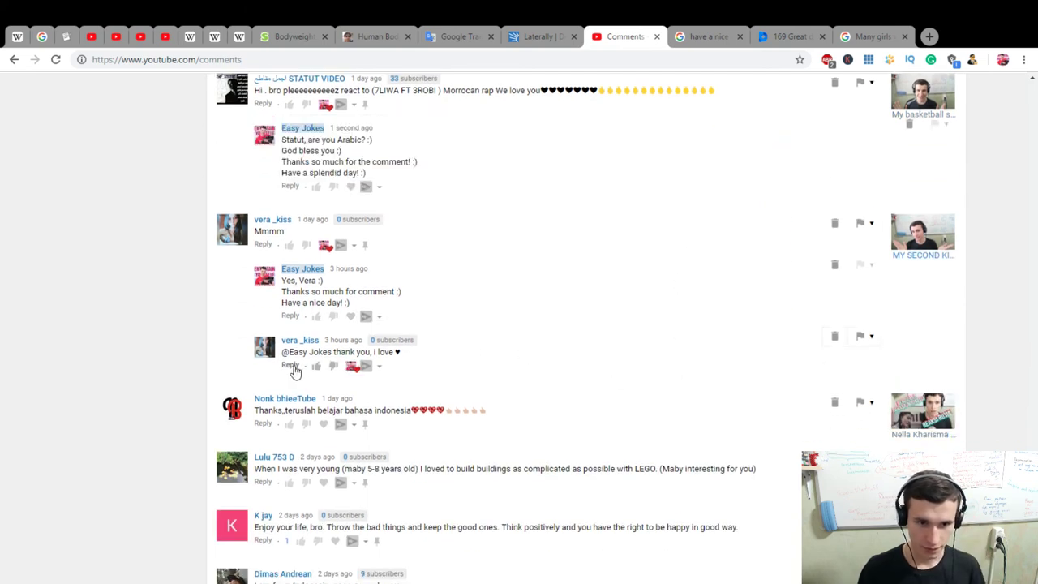
{"action": "left_click", "coordinate": [291, 365]}
{"action": "type", "text": "Looove :)"}
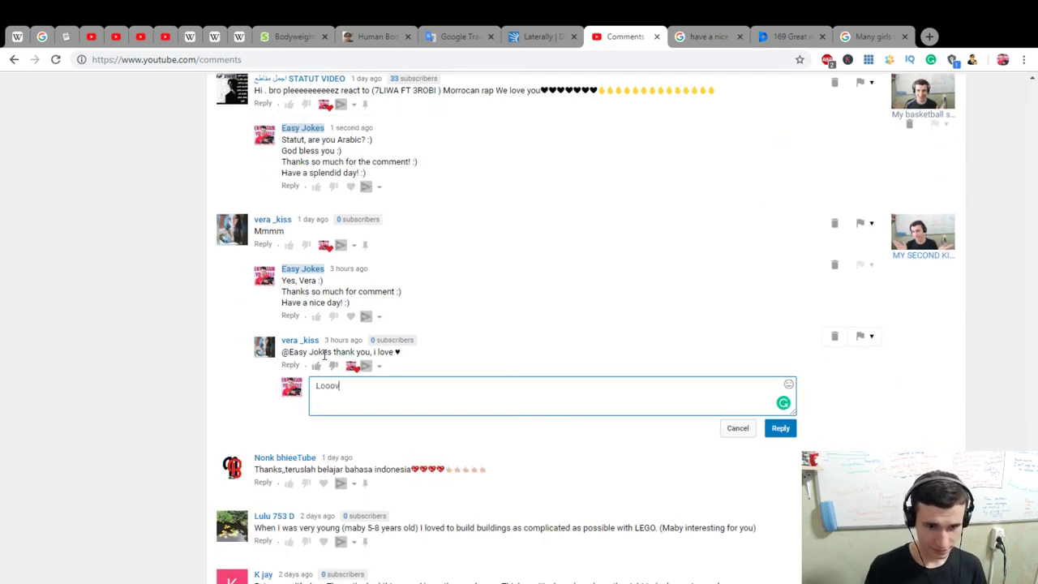
{"action": "left_click", "coordinate": [779, 429]}
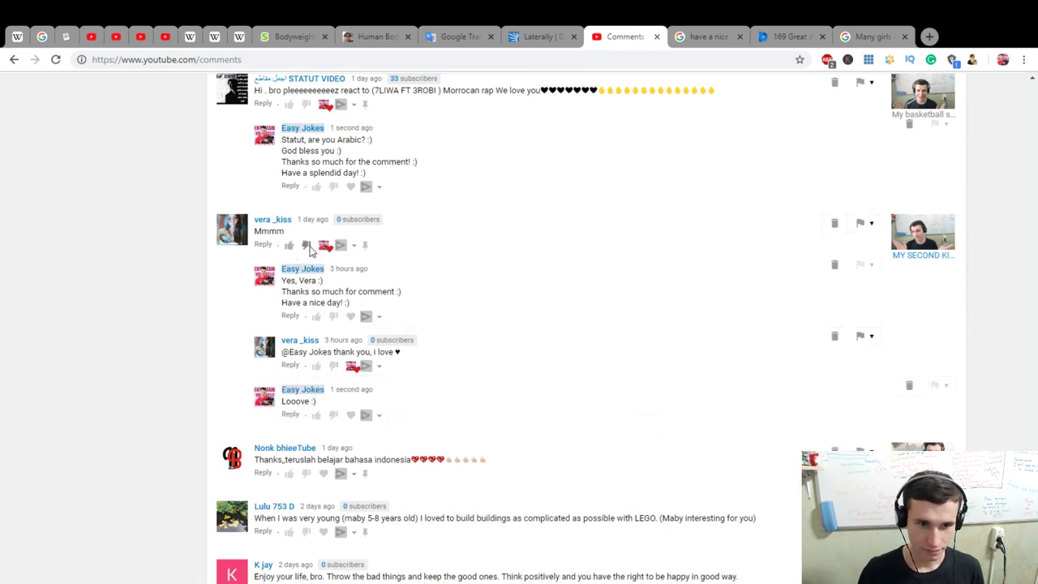
Reply to the 'Mmmm' comment asking how the commenter is and where they're from
{"action": "left_click", "coordinate": [262, 244]}
{"action": "type", "text": "By"}
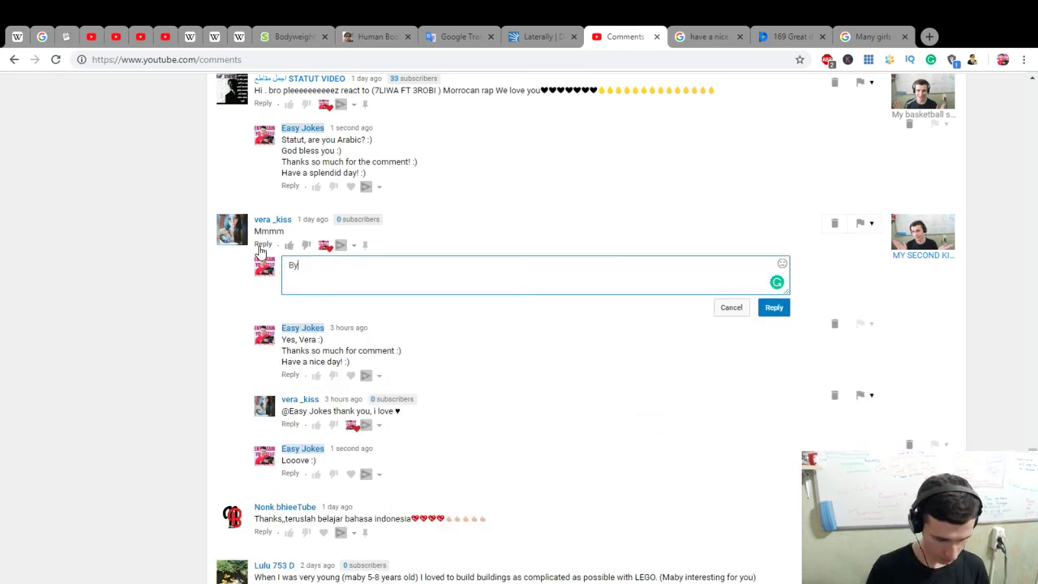
{"action": "type", "text": " the way, how are yo"}
{"action": "type", "text": "u? :) "}
{"action": "type", "text": "Where are "}
{"action": "type", "text": "you fro"}
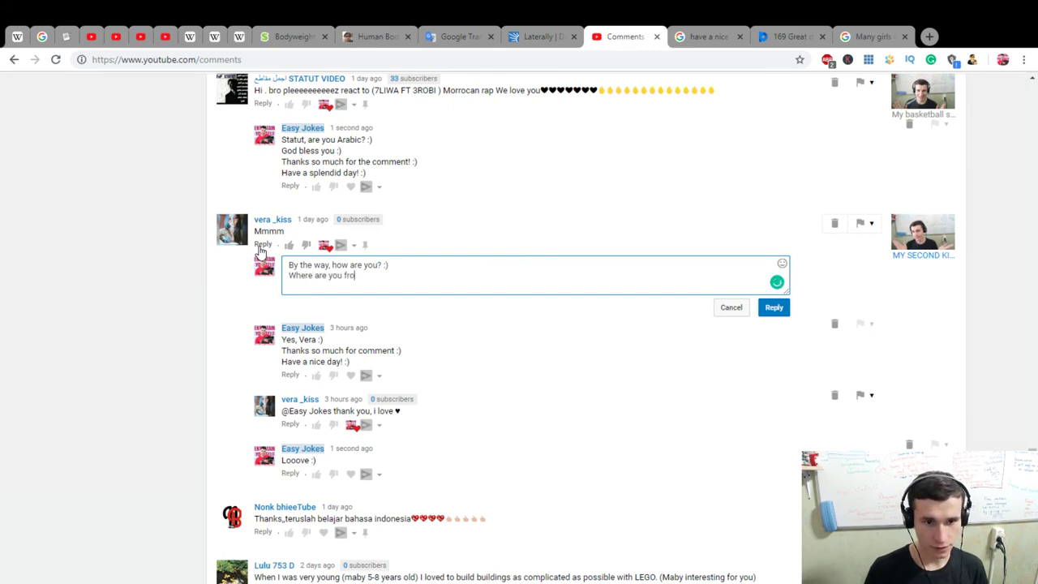
{"action": "type", "text": "m, Vera? :)"}
{"action": "left_click", "coordinate": [772, 308]}
Start a reply to 'I support You Forever I From Indonesia', addressing its author with 'thanks for your'
{"action": "scroll", "coordinate": [595, 366], "scroll_direction": "down", "scroll_amount": 2}
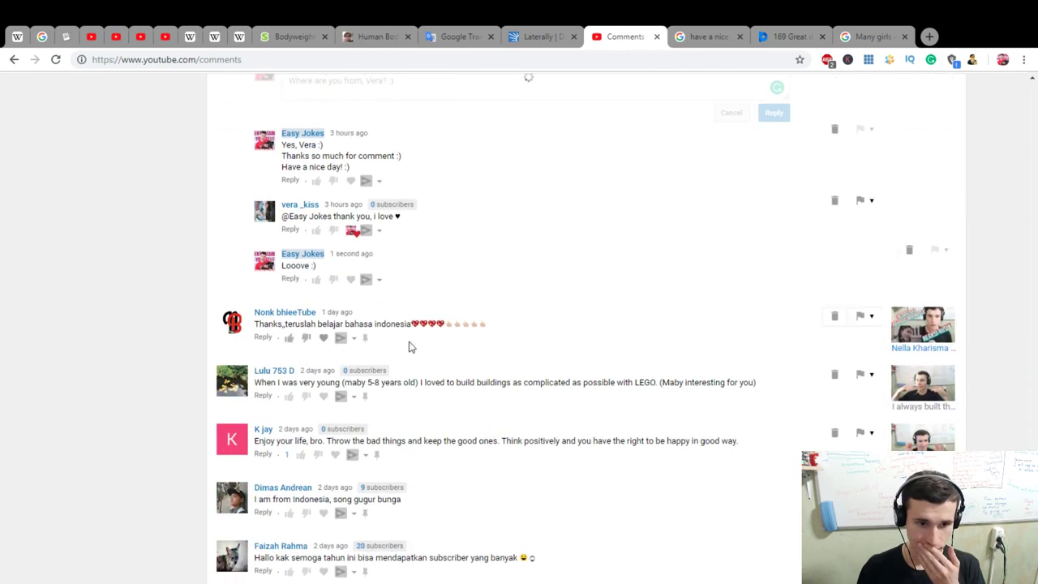
{"action": "scroll", "coordinate": [489, 396], "scroll_direction": "down", "scroll_amount": 4}
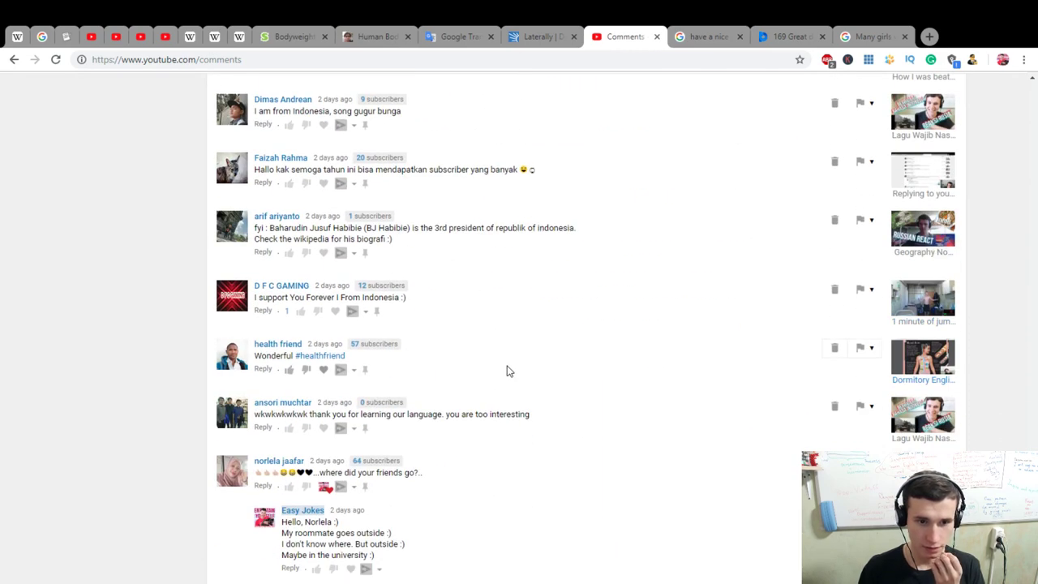
{"action": "scroll", "coordinate": [507, 370], "scroll_direction": "up", "scroll_amount": 1}
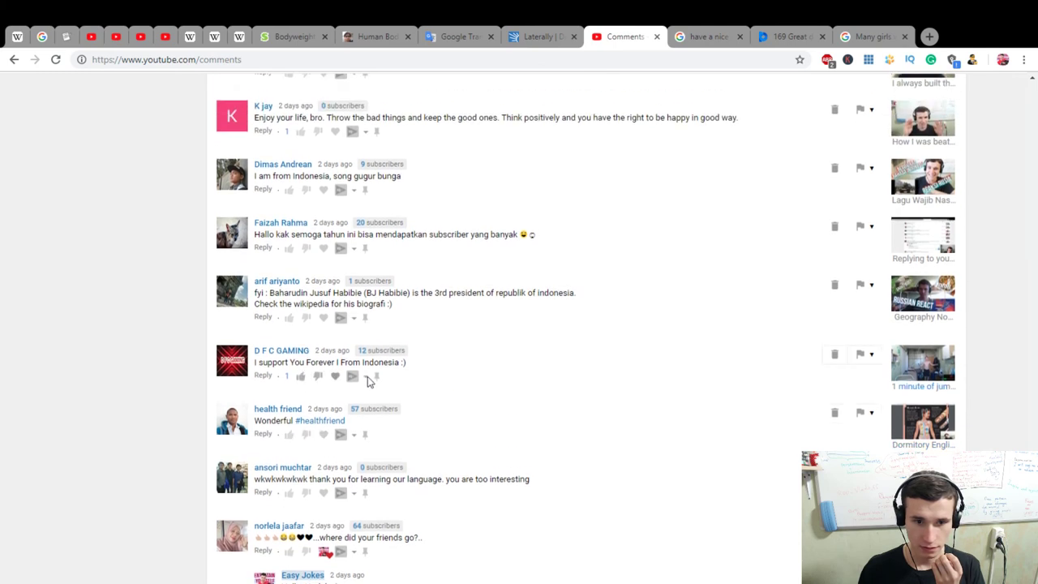
{"action": "left_click", "coordinate": [263, 375]}
{"action": "type", "text": "D F C"}
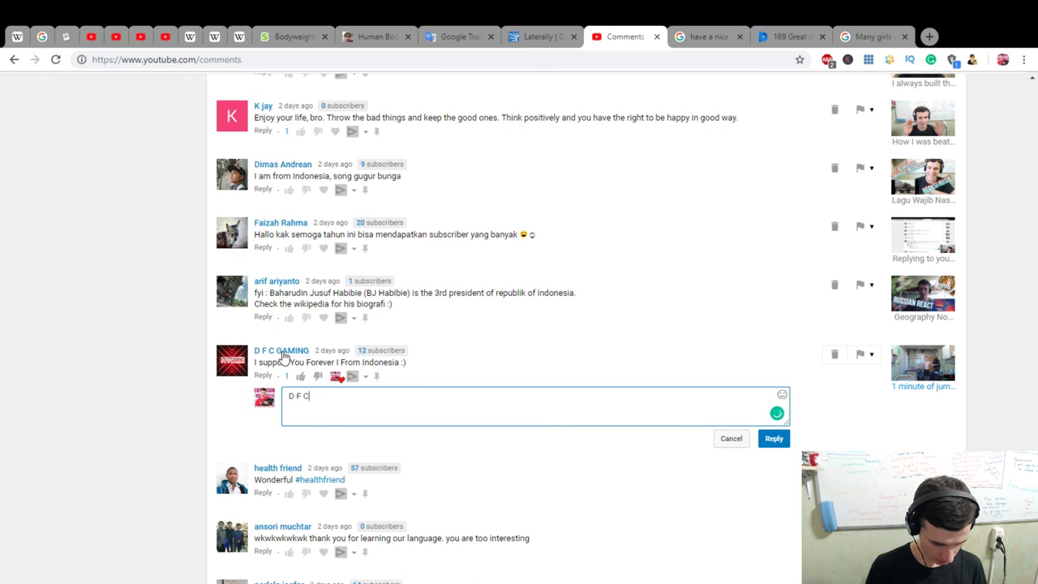
{"action": "type", "text": ", thanks for"}
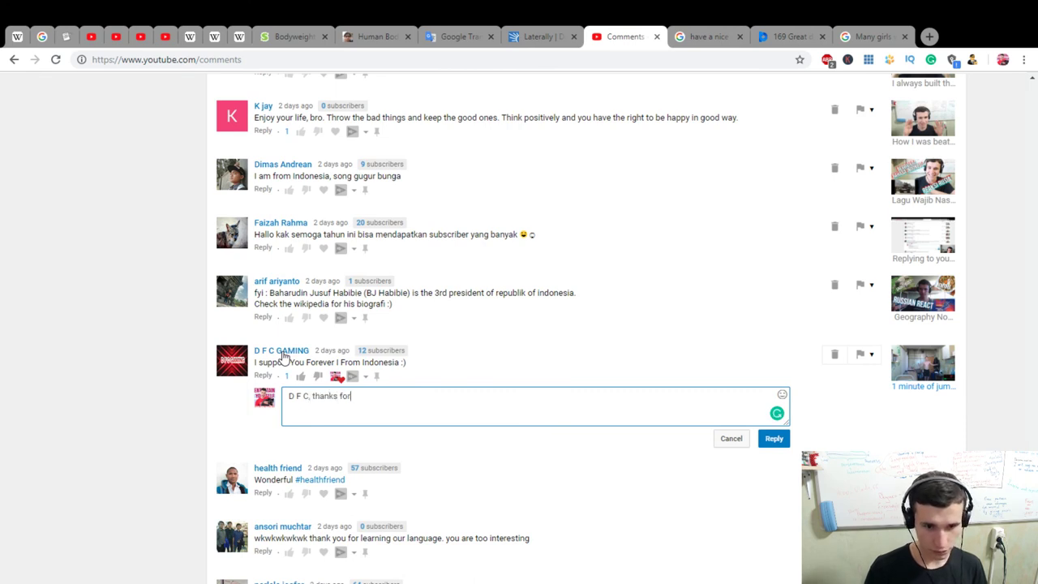
{"action": "type", "text": " your"}
Translate 'преданность' from Russian to English in Google Translate, getting 'devotion'
{"action": "left_click", "coordinate": [454, 36]}
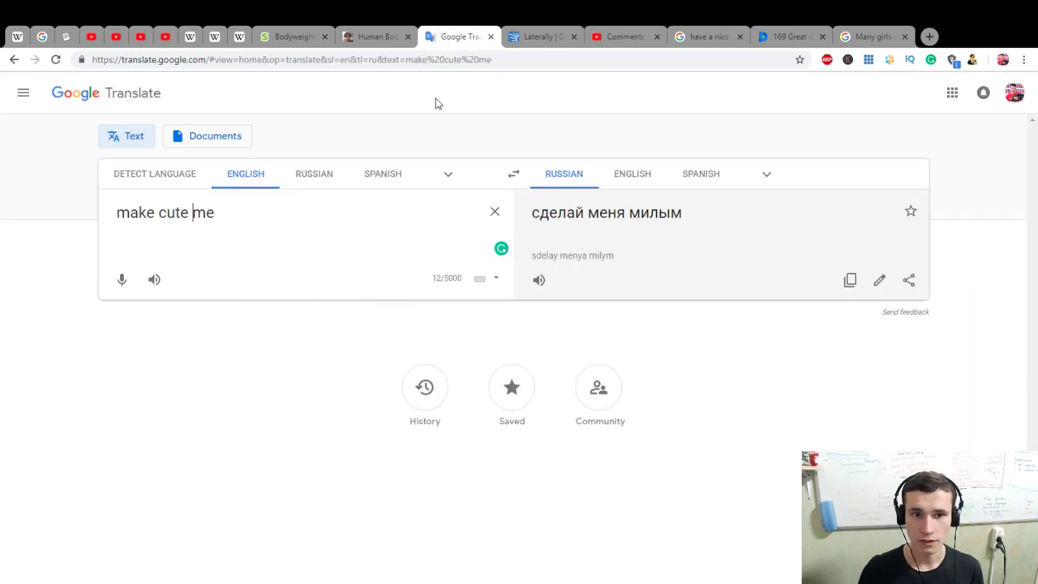
{"action": "key", "text": "ctrl+a"}
{"action": "left_click", "coordinate": [514, 173]}
{"action": "key", "text": "ctrl+a"}
{"action": "type", "text": "п"}
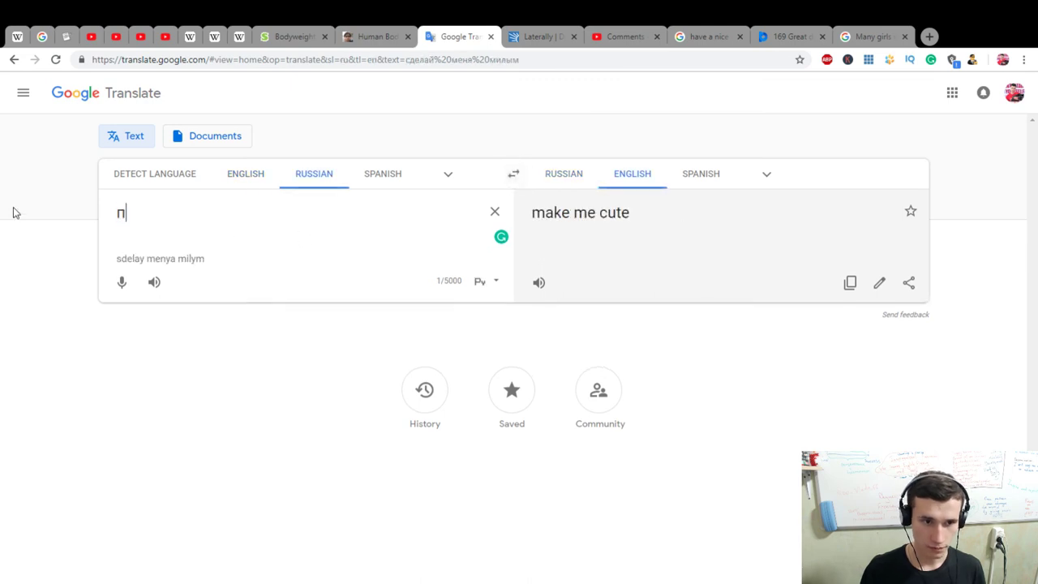
{"action": "type", "text": "реданность"}
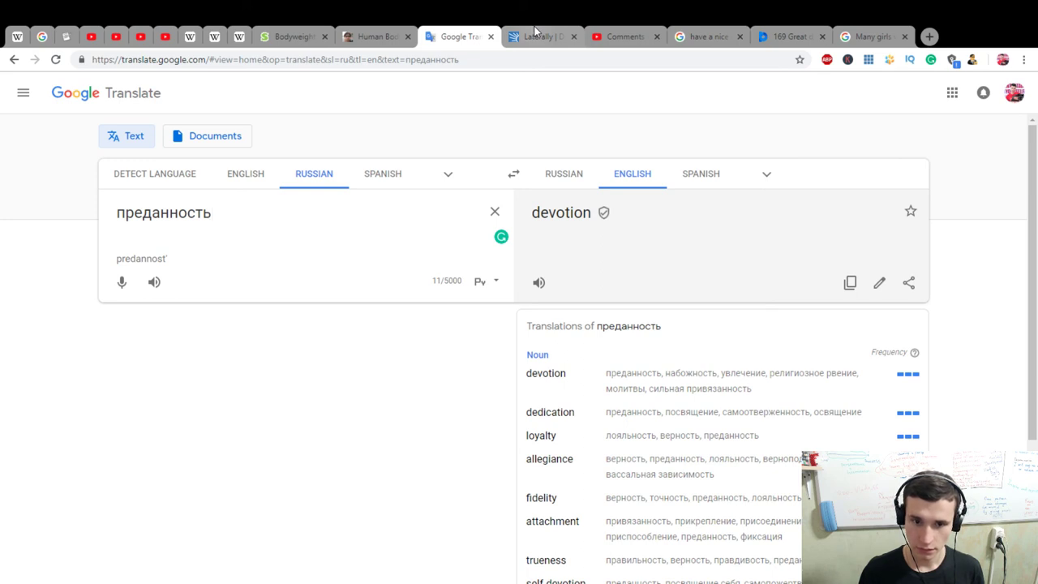
{"action": "scroll", "coordinate": [422, 385], "scroll_direction": "down", "scroll_amount": 3}
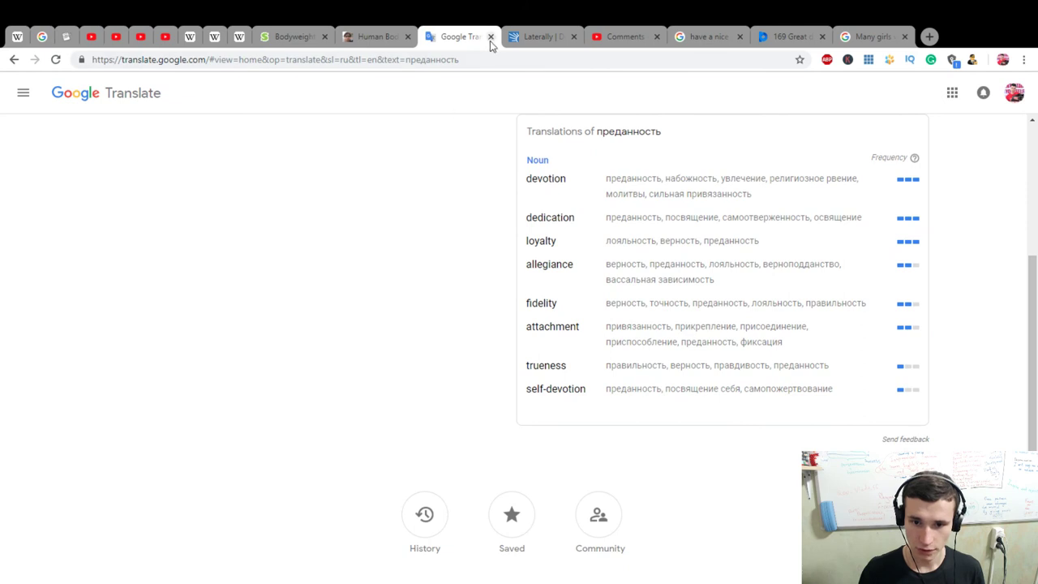
{"action": "scroll", "coordinate": [430, 369], "scroll_direction": "up", "scroll_amount": 2}
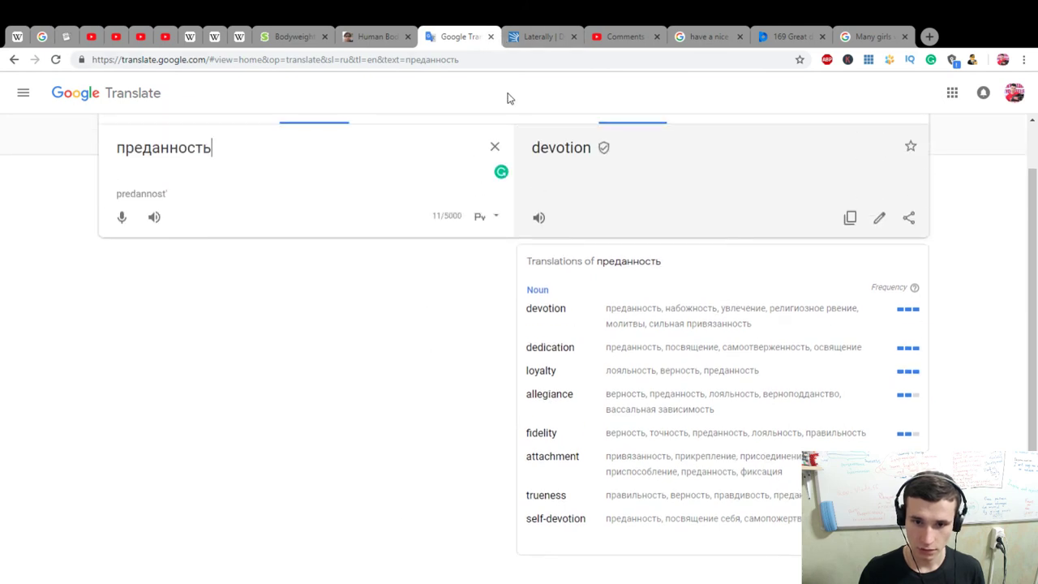
{"action": "left_click", "coordinate": [533, 35]}
Complete the reply with 'devotion :)' and 'I really appreciate it :) Have a wonderful day! :)', then post it
{"action": "left_click", "coordinate": [626, 37]}
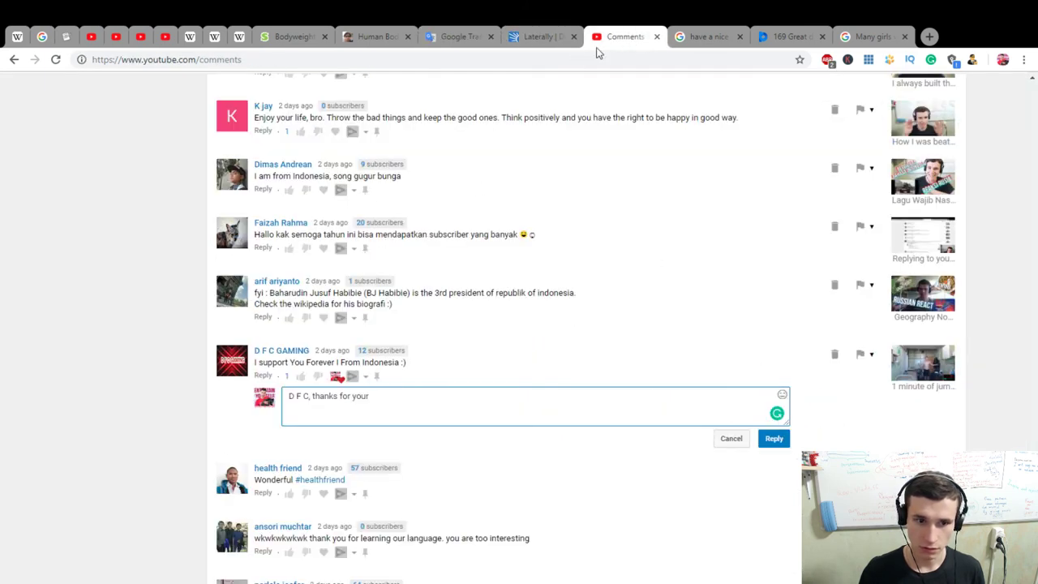
{"action": "type", "text": "ay"}
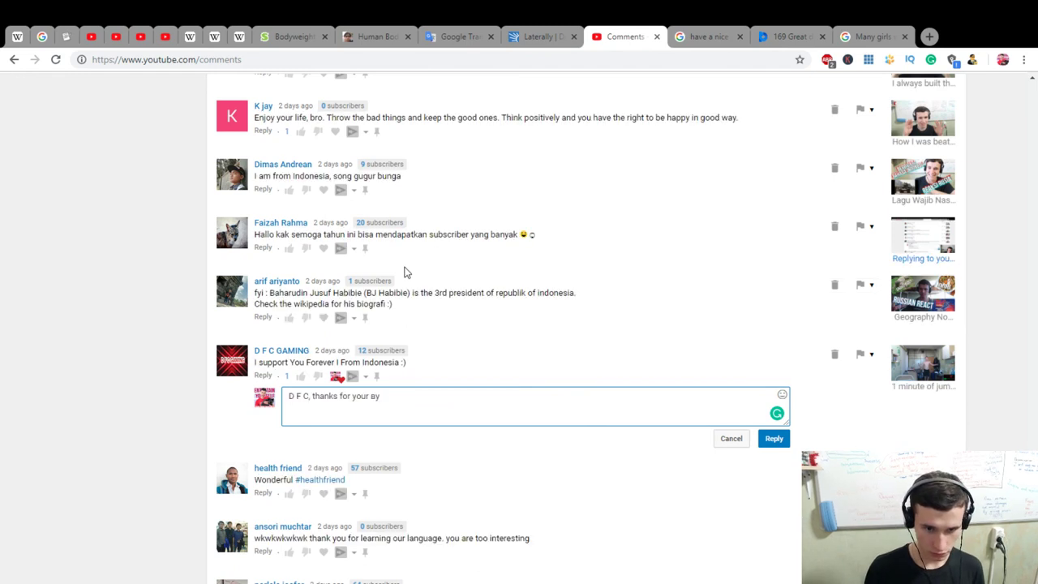
{"action": "key", "text": "BackSpace"}
{"action": "key", "text": "BackSpace"}
{"action": "type", "text": "devotio"}
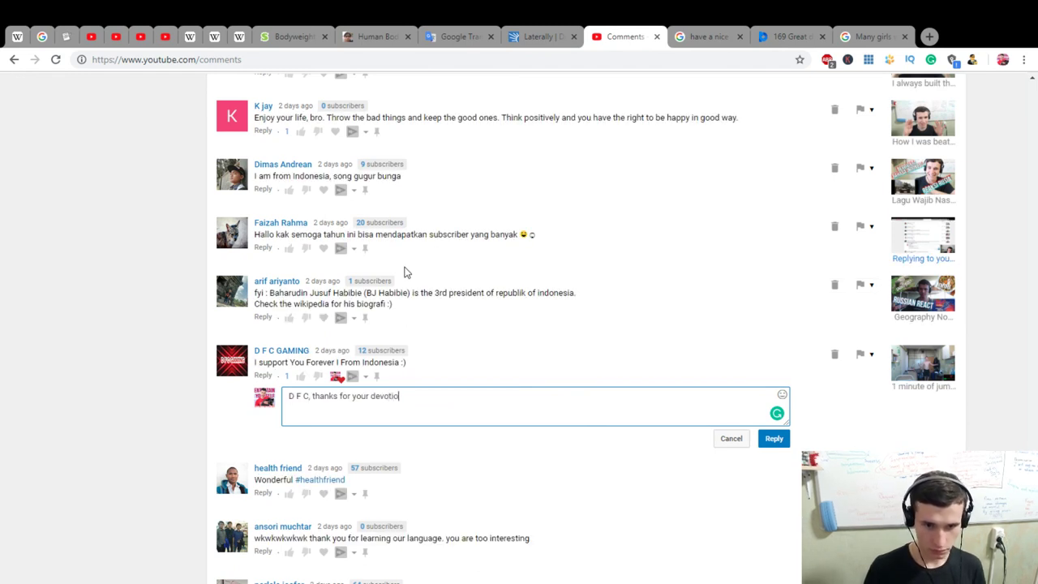
{"action": "type", "text": "n :)"}
{"action": "key", "text": "Return"}
{"action": "type", "text": "I real"}
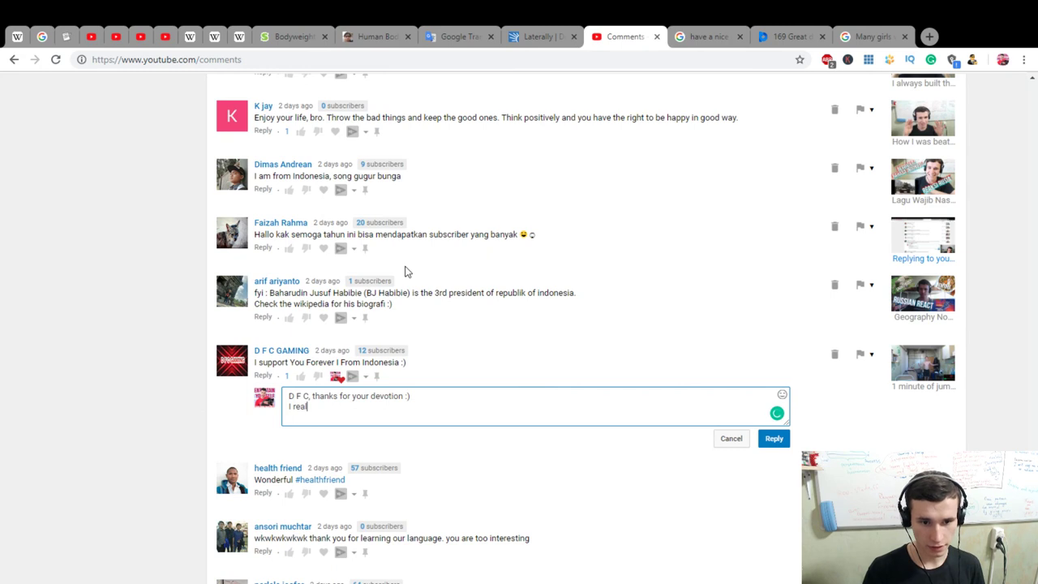
{"action": "type", "text": "ly appreciate it :) Have"}
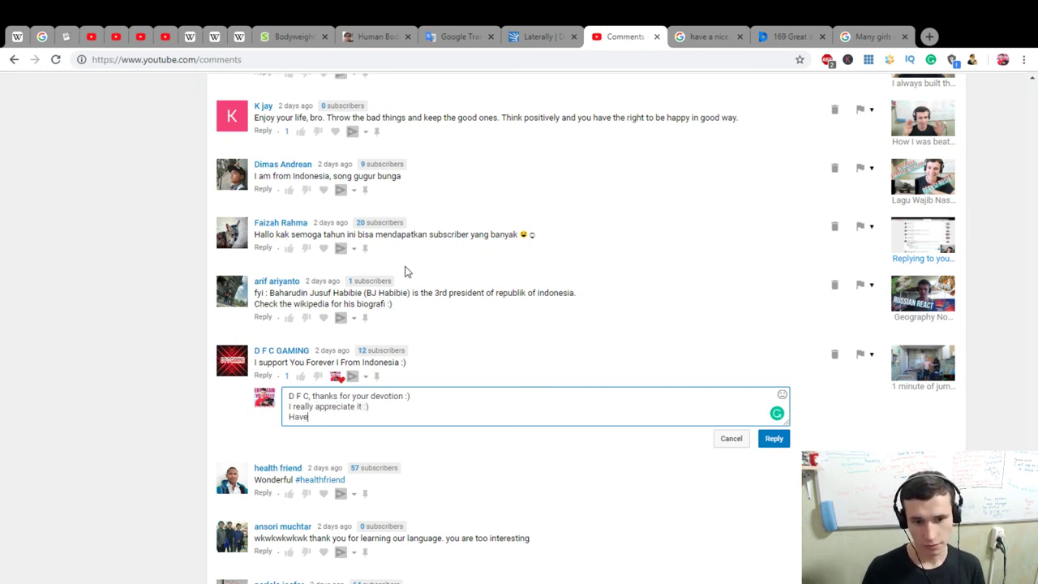
{"action": "type", "text": " a wonderful day! :)"}
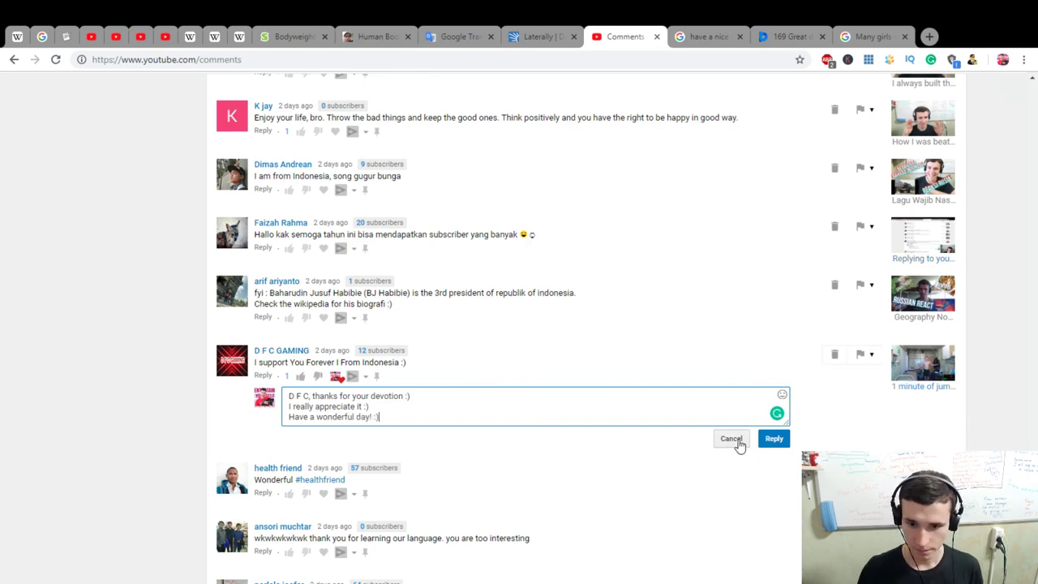
{"action": "left_click", "coordinate": [773, 439]}
{"action": "scroll", "coordinate": [725, 456], "scroll_direction": "down", "scroll_amount": 6}
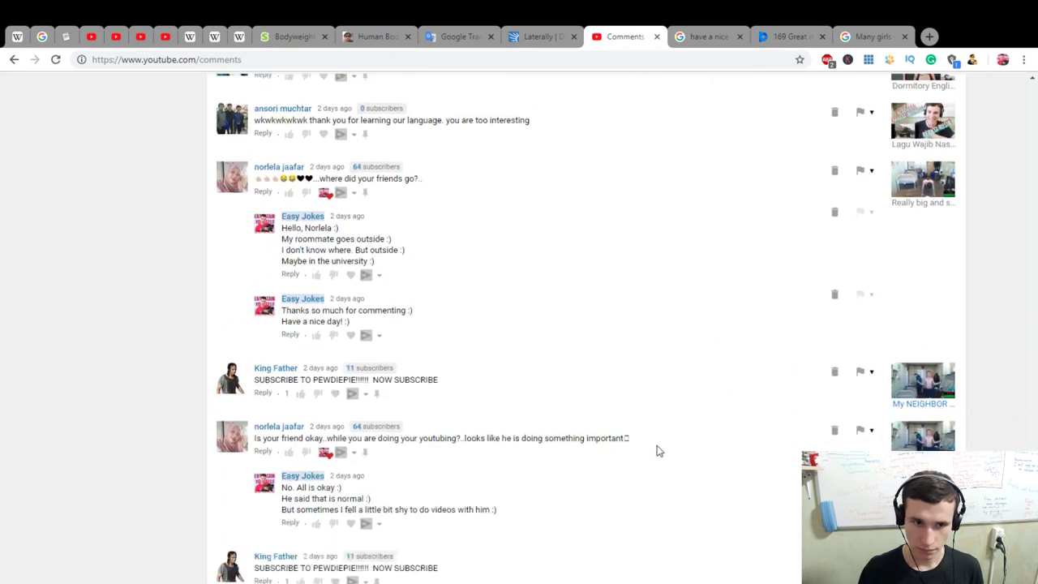
{"action": "scroll", "coordinate": [651, 442], "scroll_direction": "down", "scroll_amount": 5}
{"action": "scroll", "coordinate": [562, 408], "scroll_direction": "up", "scroll_amount": 5}
{"action": "scroll", "coordinate": [566, 409], "scroll_direction": "down", "scroll_amount": 5}
{"action": "scroll", "coordinate": [563, 409], "scroll_direction": "down", "scroll_amount": 4}
{"action": "scroll", "coordinate": [561, 407], "scroll_direction": "up", "scroll_amount": 15}
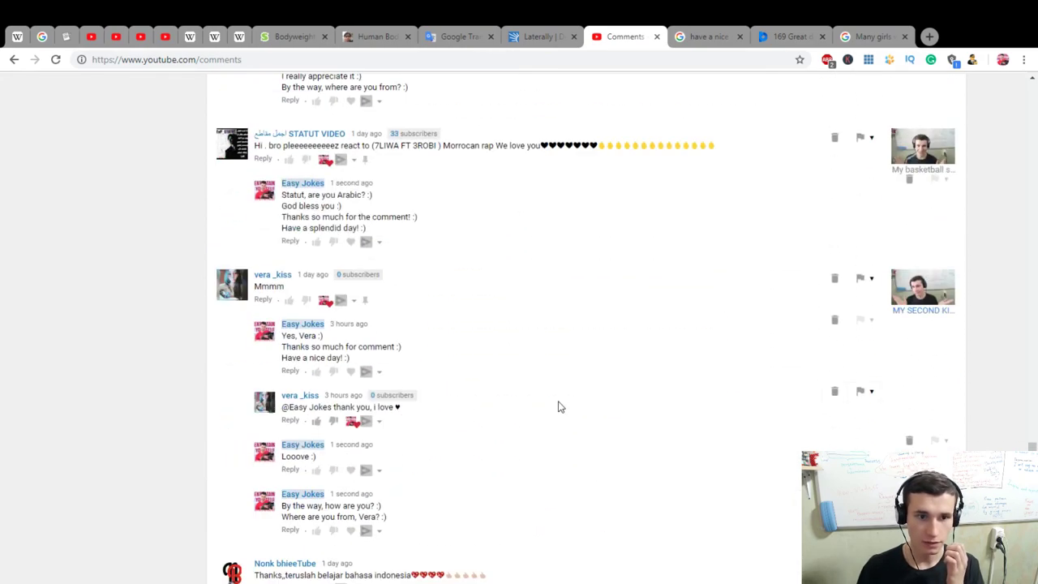
{"action": "scroll", "coordinate": [558, 408], "scroll_direction": "down", "scroll_amount": 3}
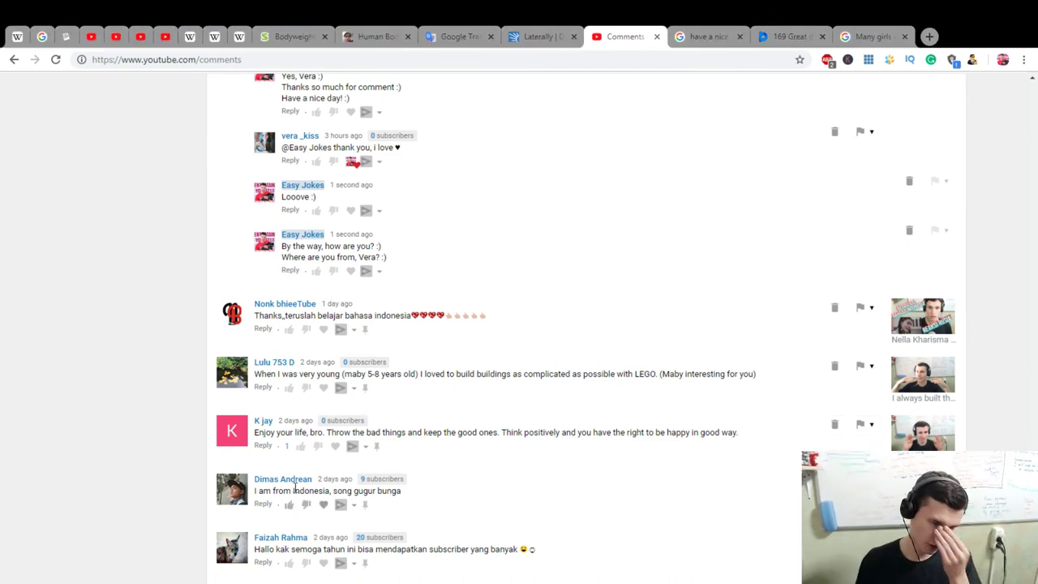
Heart the LEGO comment and start a reply: 'Yeah, it's really interesting :)' plus two lines about others' experience
{"action": "left_click", "coordinate": [323, 388]}
{"action": "left_click", "coordinate": [261, 388]}
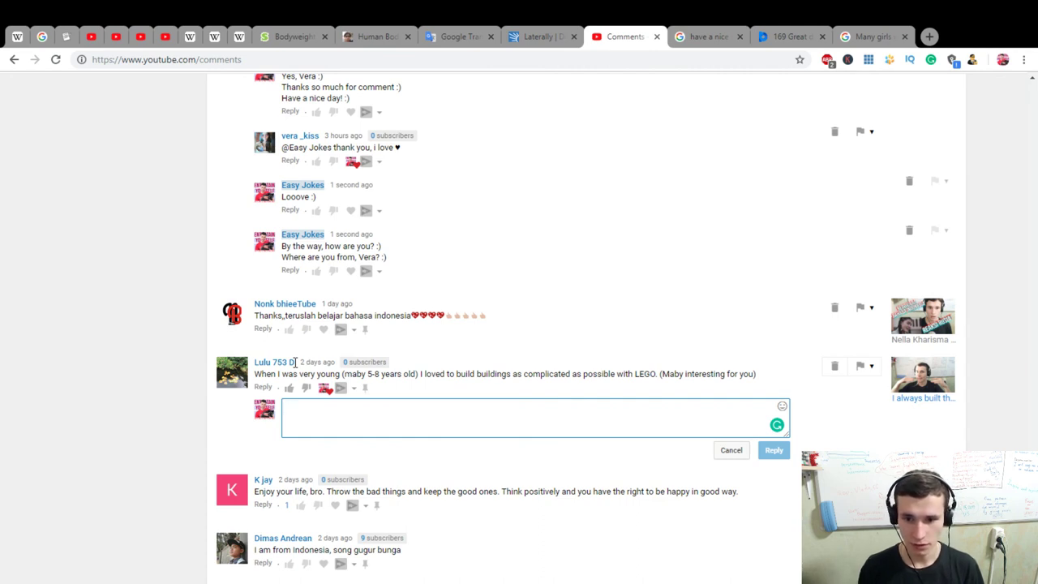
{"action": "type", "text": "Ye"}
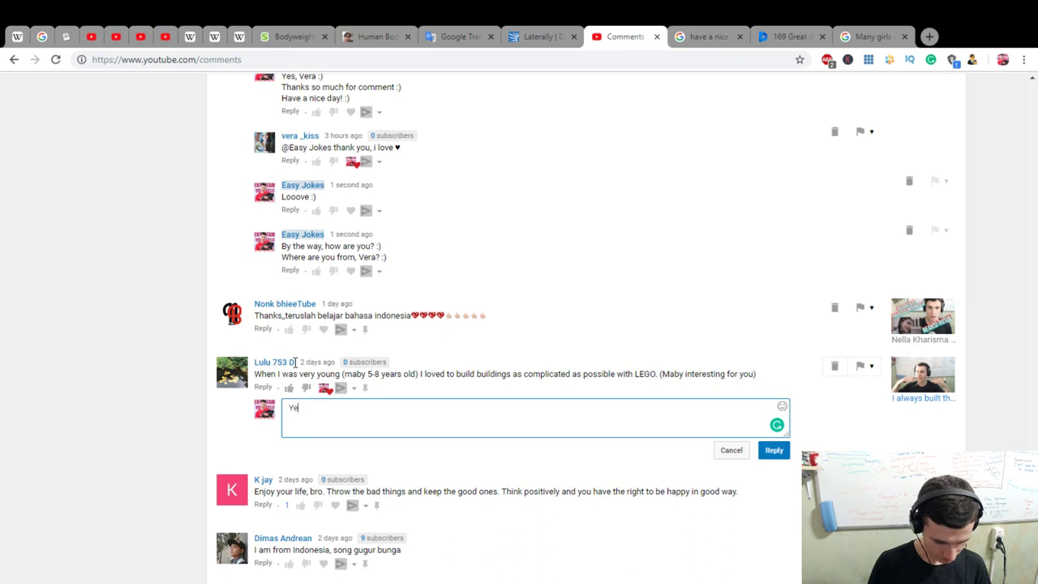
{"action": "type", "text": "ah, it's really interesting :)"}
{"action": "key", "text": "Return"}
{"action": "type", "text": "Cause "}
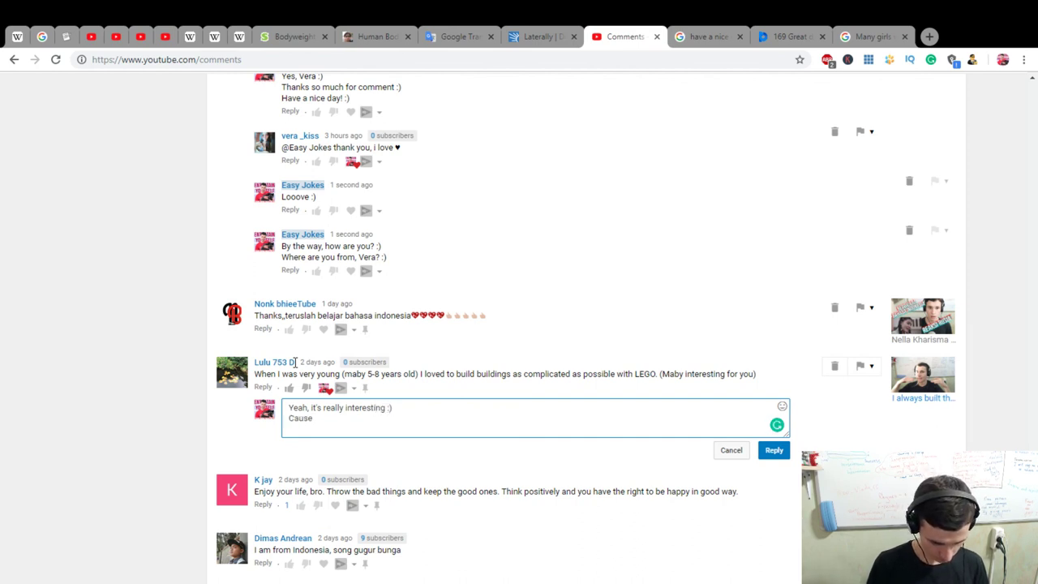
{"action": "type", "text": "I like exp"}
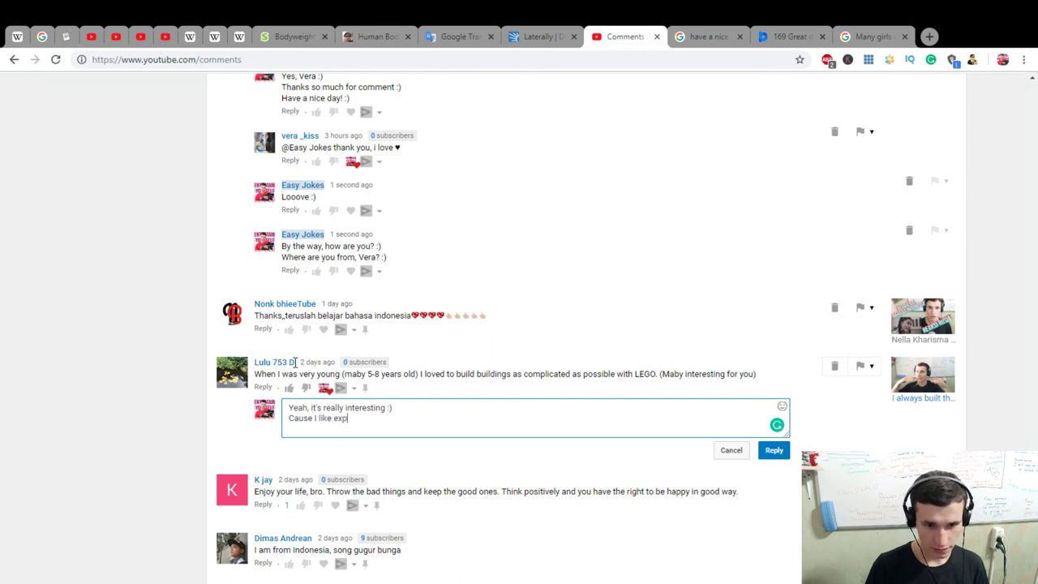
{"action": "type", "text": "erience of"}
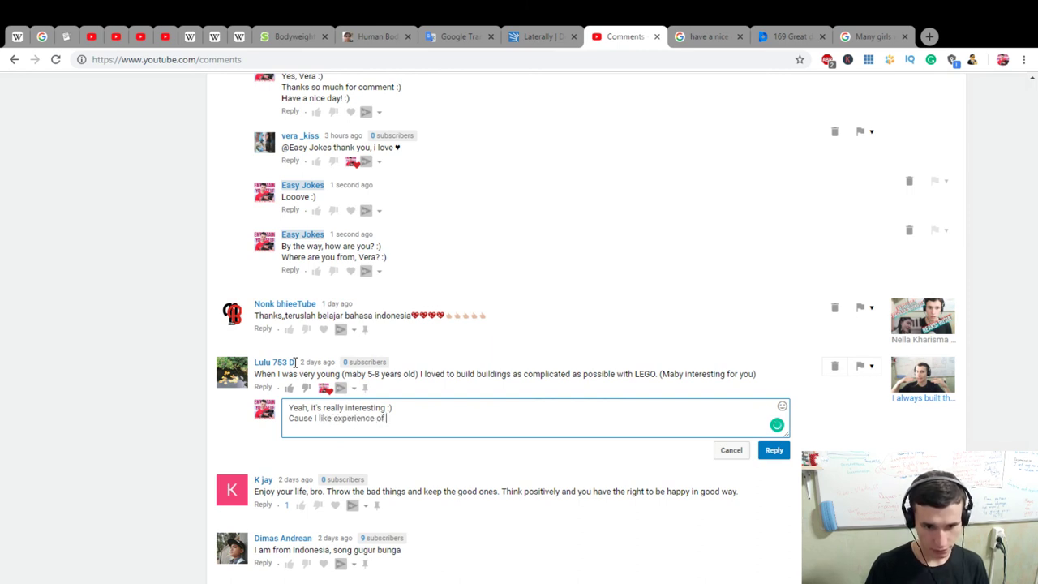
{"action": "type", "text": " other people :)"}
{"action": "key", "text": "Return"}
{"action": "type", "text": "And your inte"}
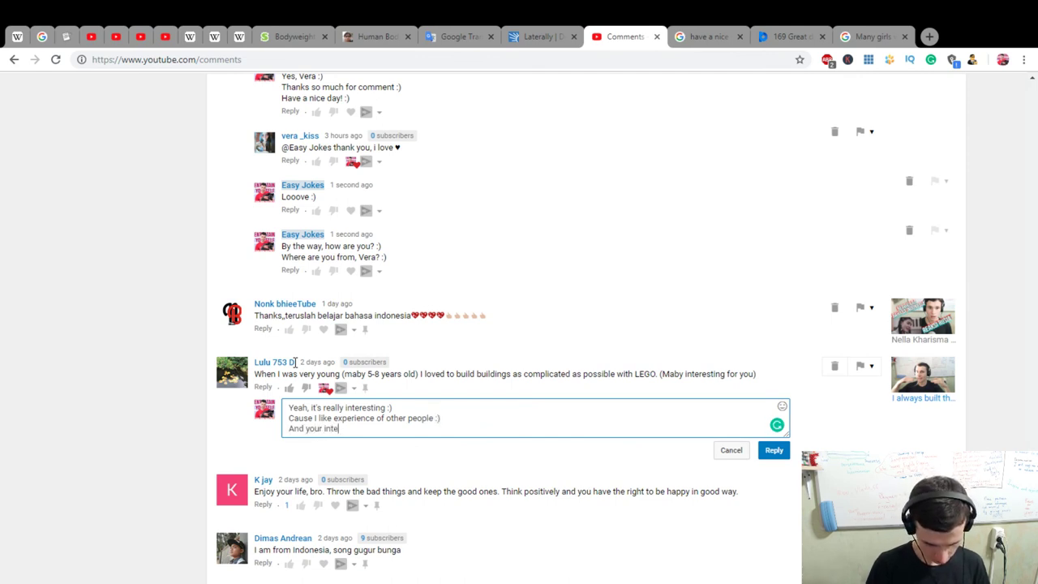
{"action": "type", "text": "rested to me"}
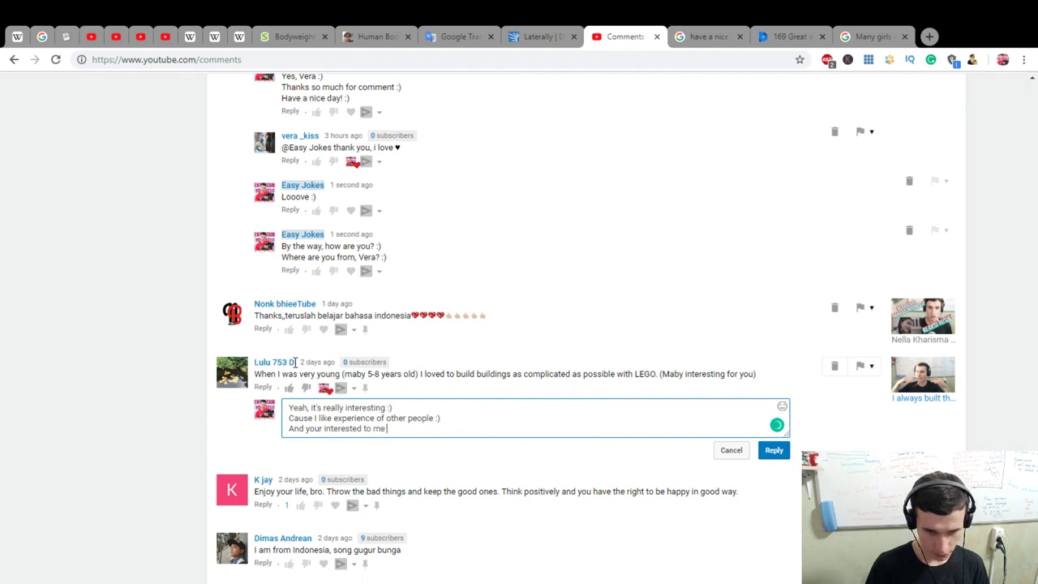
{"action": "type", "text": " to :)"}
Add 'Thanks so much for sharing :)' and questions about complicated buildings and their influence
{"action": "key", "text": "Return"}
{"action": "key", "text": "Return"}
{"action": "type", "text": "Thanks so much for sharing :)"}
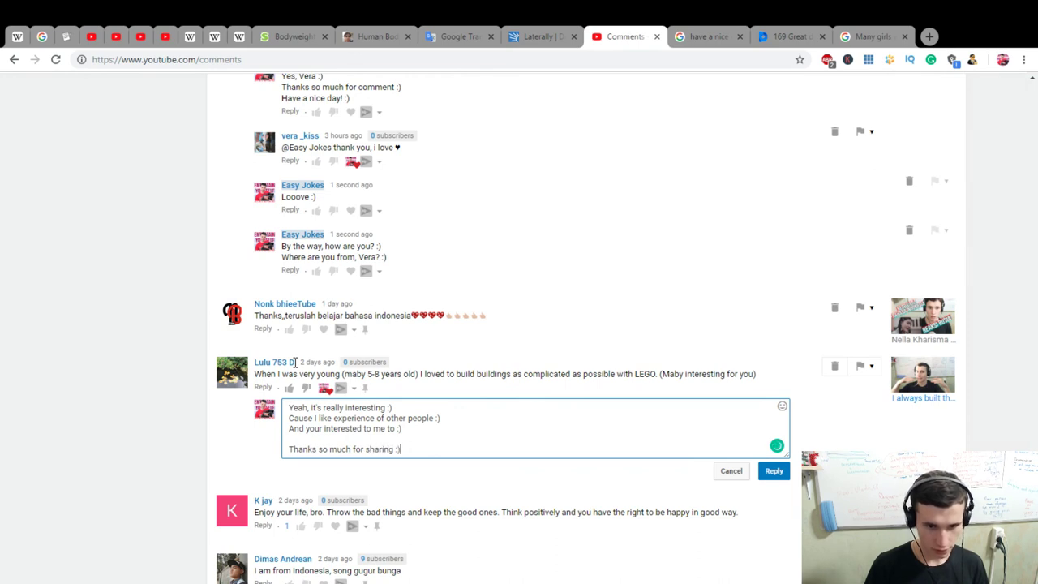
{"action": "key", "text": "Return"}
{"action": "type", "text": "By the way"}
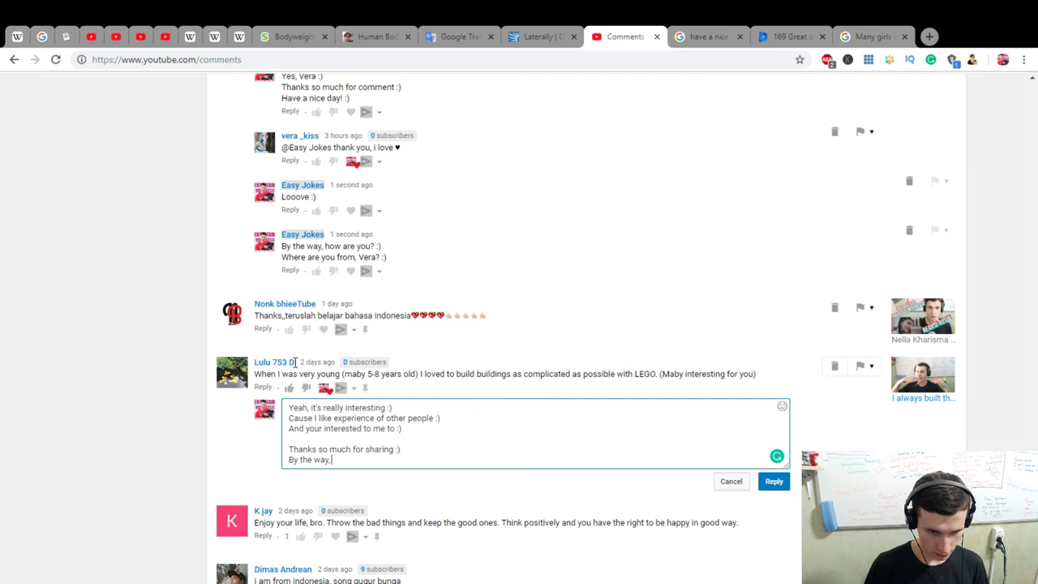
{"action": "type", "text": ", what do you"}
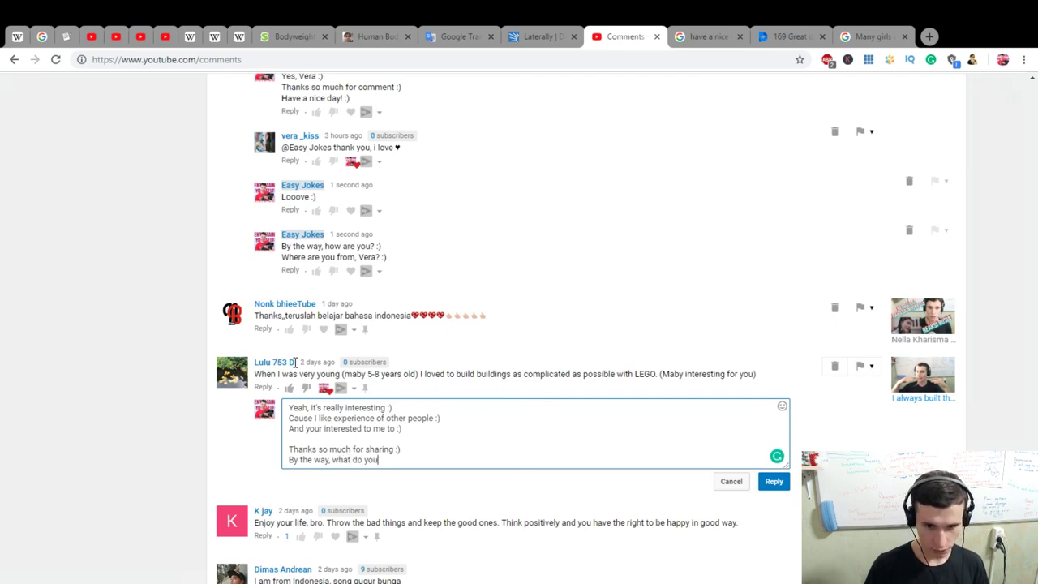
{"action": "type", "text": " think about"}
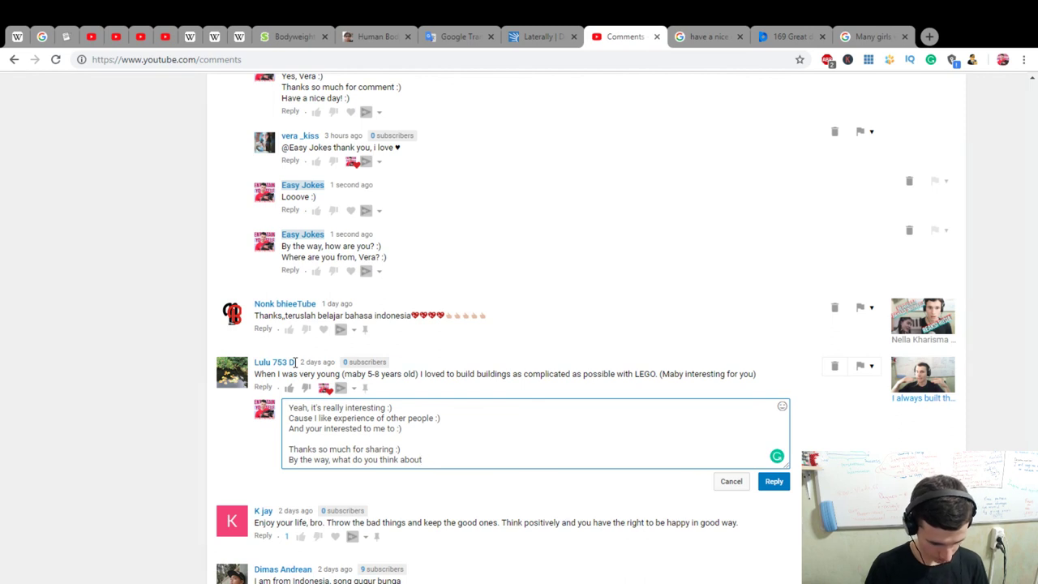
{"action": "type", "text": " complicated buildings"}
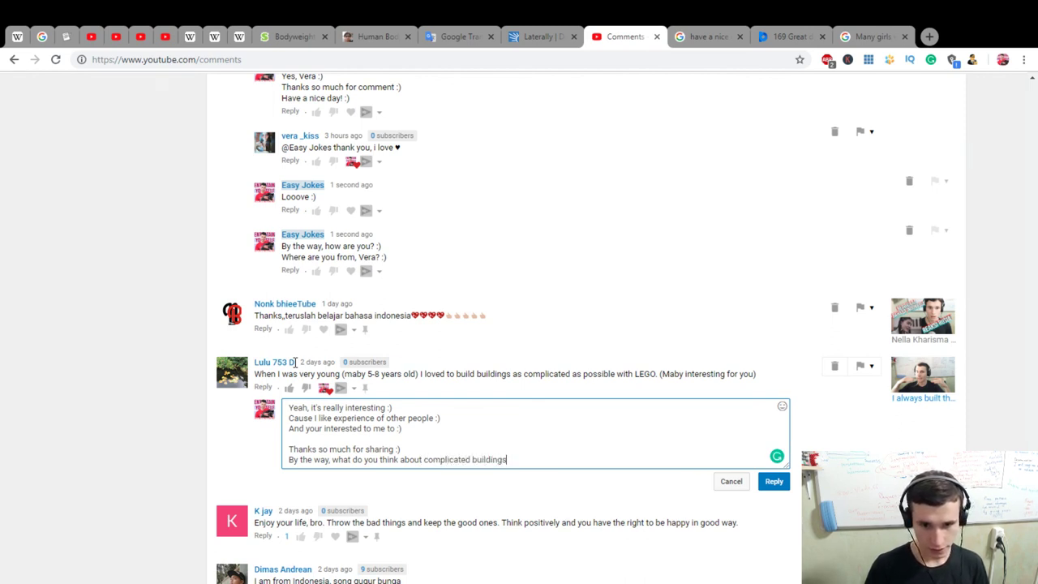
{"action": "type", "text": "? :)"}
{"action": "key", "text": "Return"}
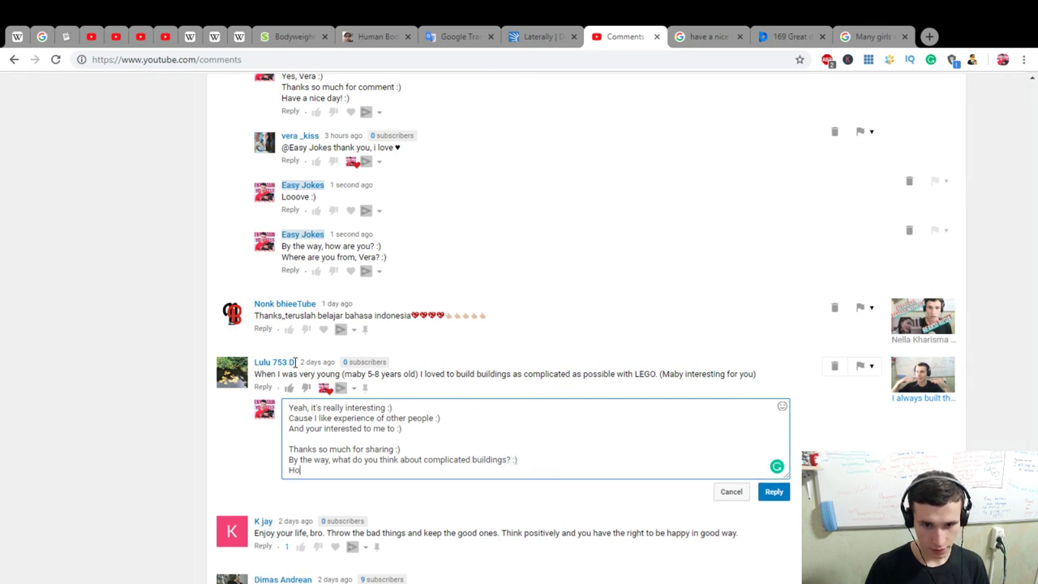
{"action": "type", "text": "How"}
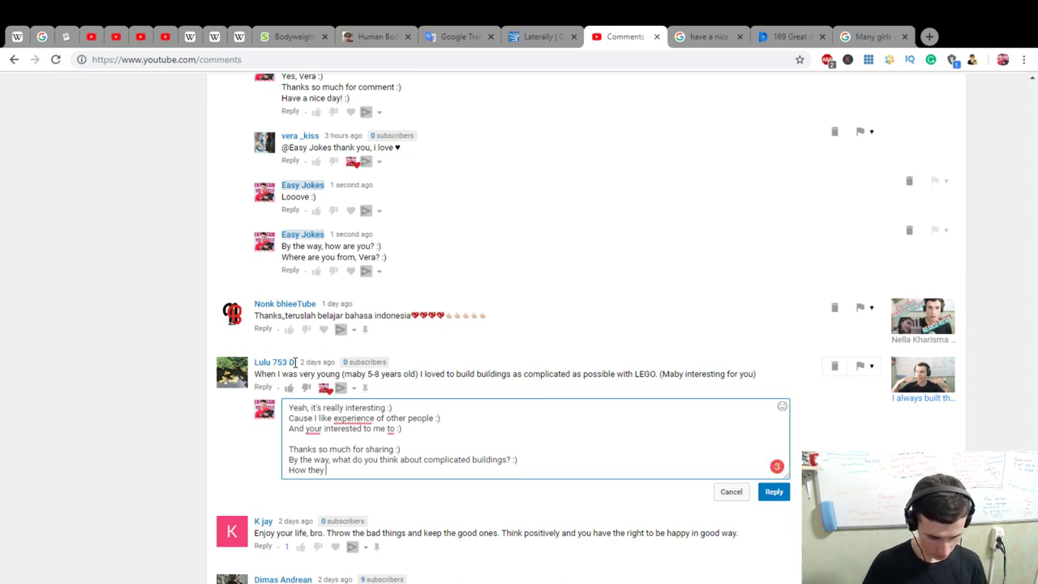
{"action": "type", "text": "they influenced to"}
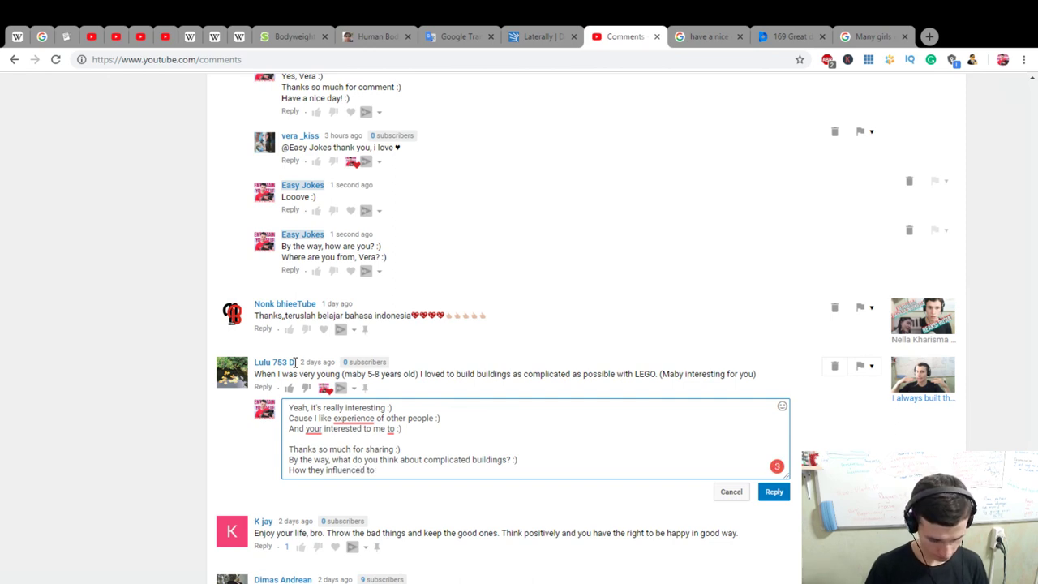
{"action": "type", "text": " you? :)"}
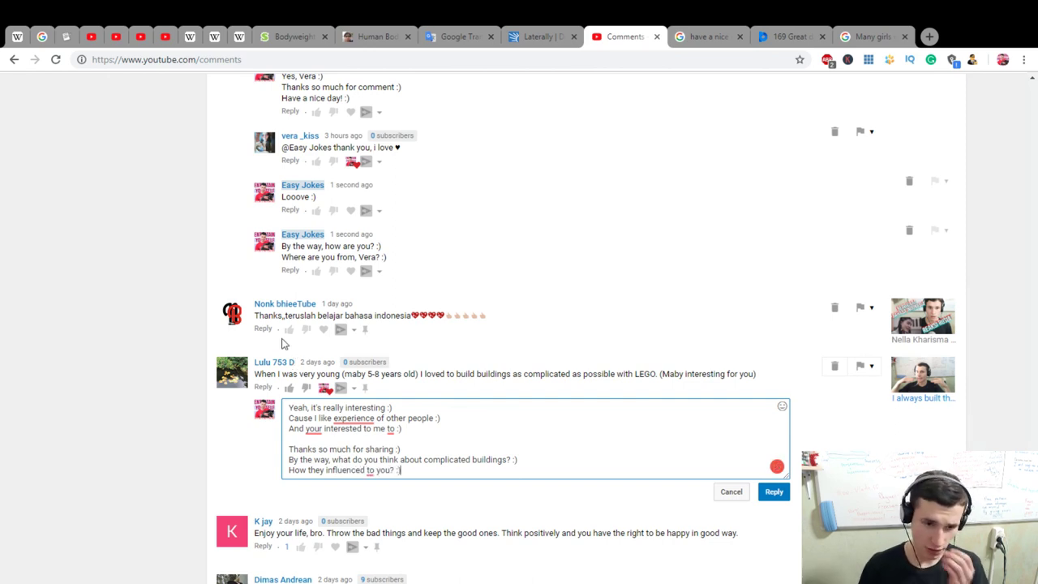
Remove the extra 'to', write 'How did they influence', and add 'the' before 'experience'
{"action": "left_click", "coordinate": [375, 471]}
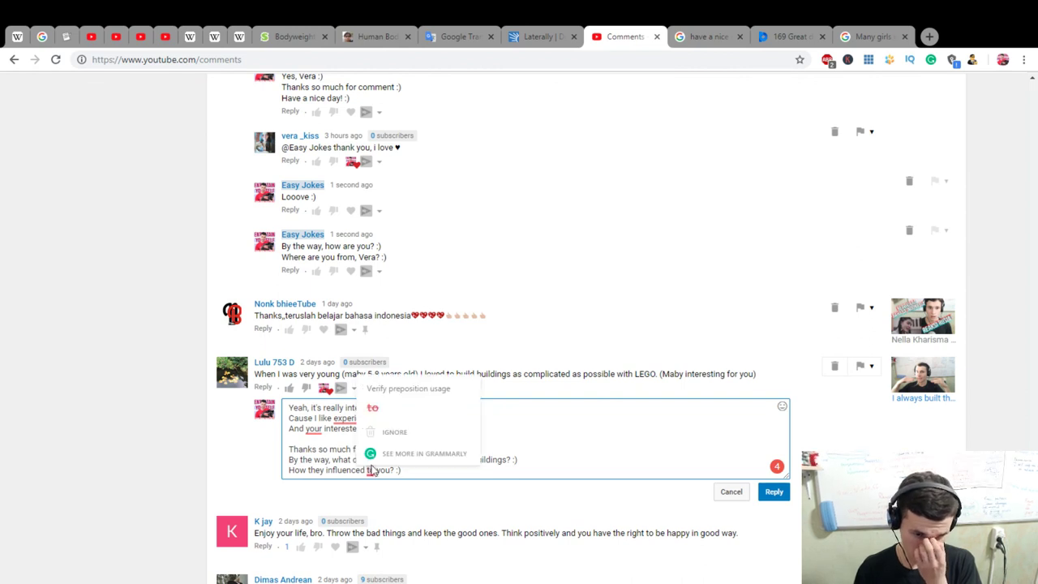
{"action": "left_click", "coordinate": [378, 414]}
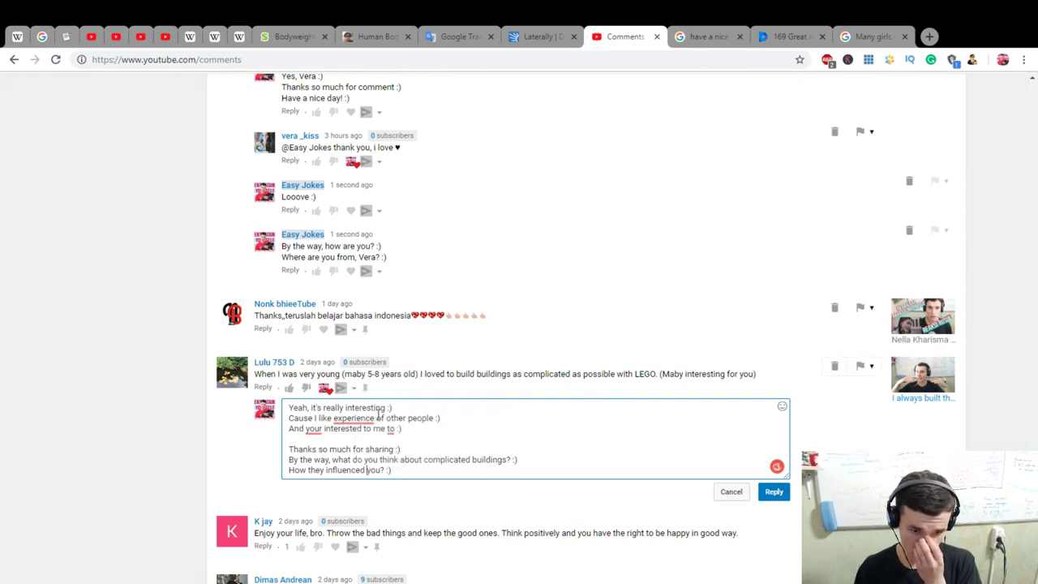
{"action": "left_click", "coordinate": [309, 469]}
{"action": "type", "text": "did"}
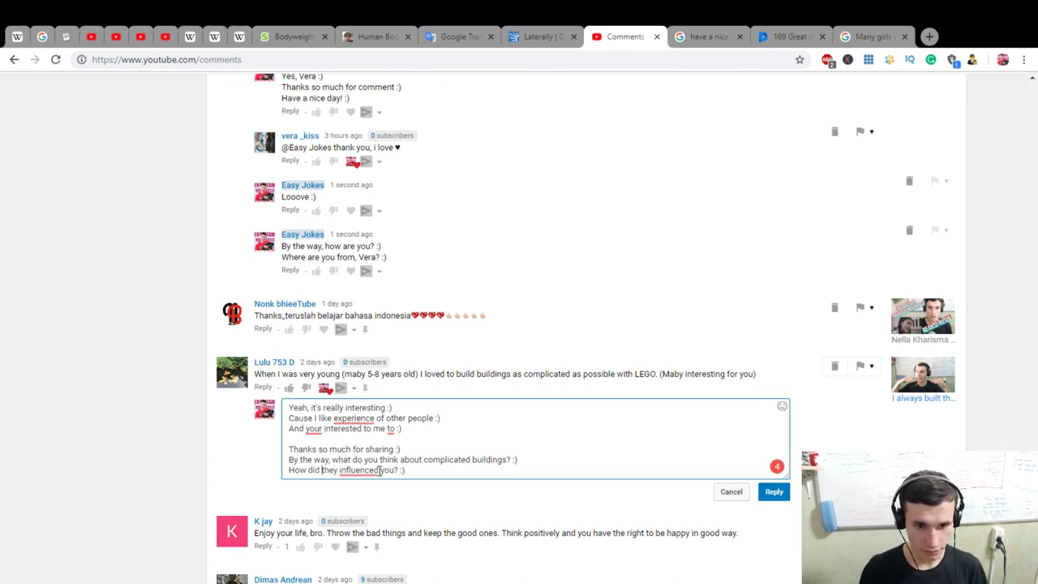
{"action": "mouse_move", "coordinate": [361, 418]}
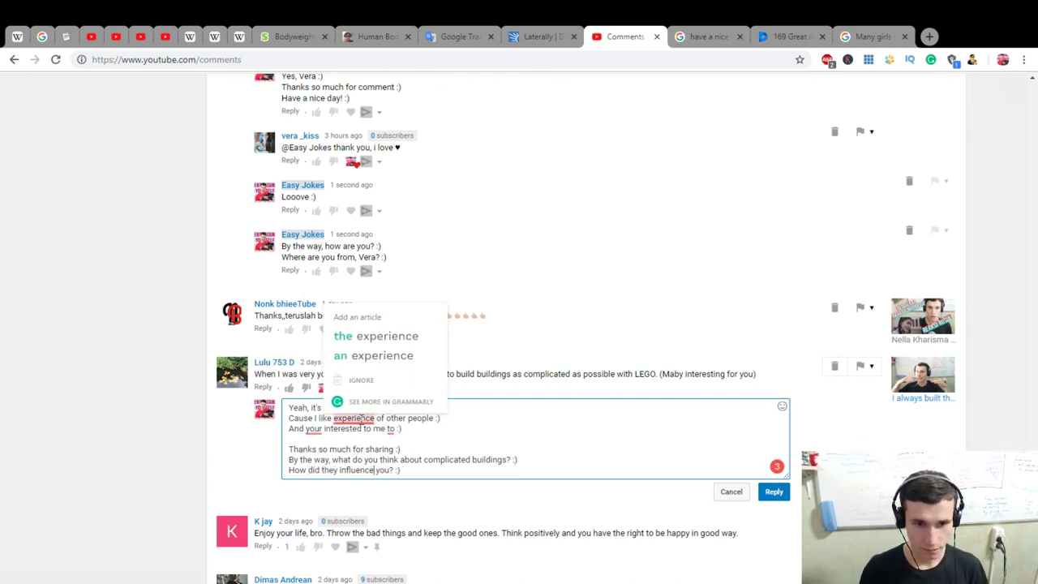
{"action": "left_click", "coordinate": [350, 337]}
Change 'to' to 'too' and 'your' to 'you're', then post the corrected LEGO reply
{"action": "mouse_move", "coordinate": [315, 428]}
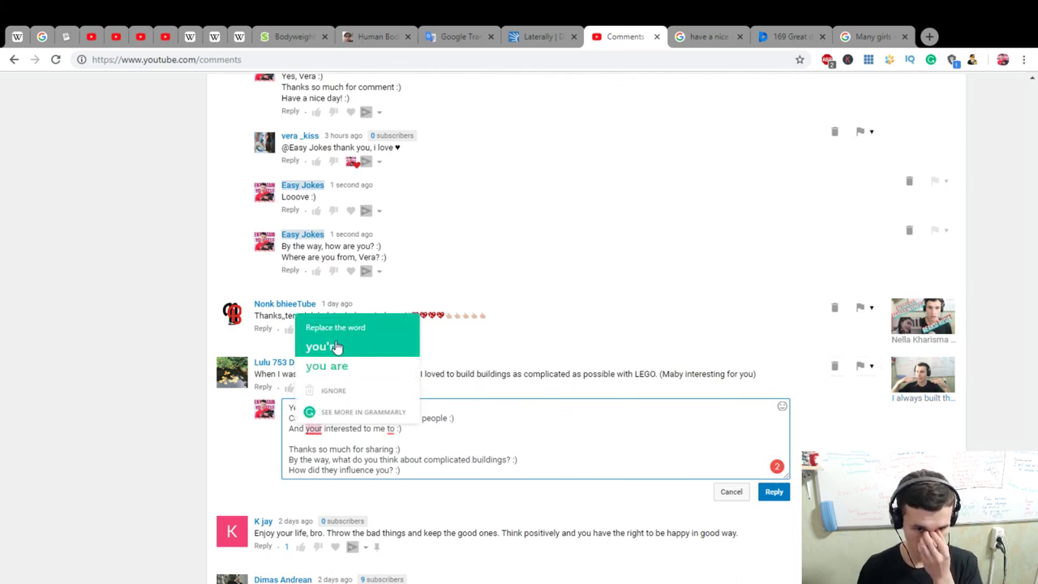
{"action": "mouse_move", "coordinate": [390, 428]}
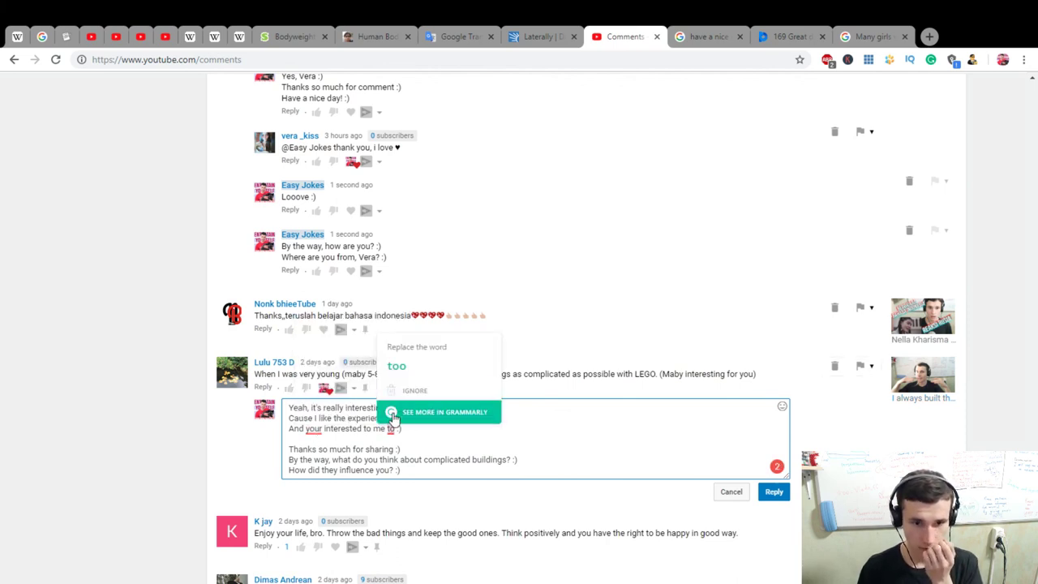
{"action": "left_click", "coordinate": [397, 365]}
{"action": "mouse_move", "coordinate": [321, 430]}
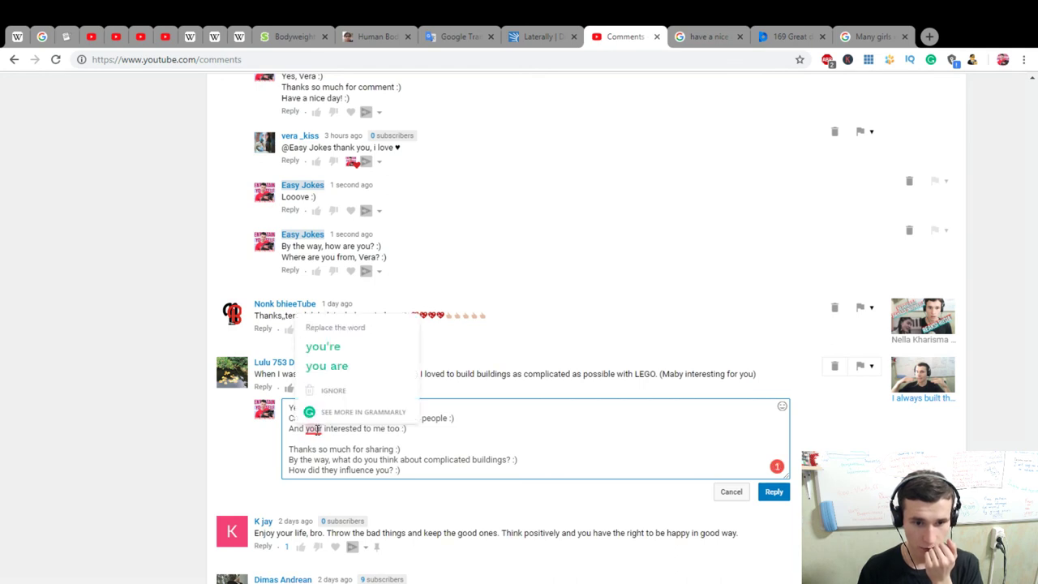
{"action": "left_click", "coordinate": [338, 347]}
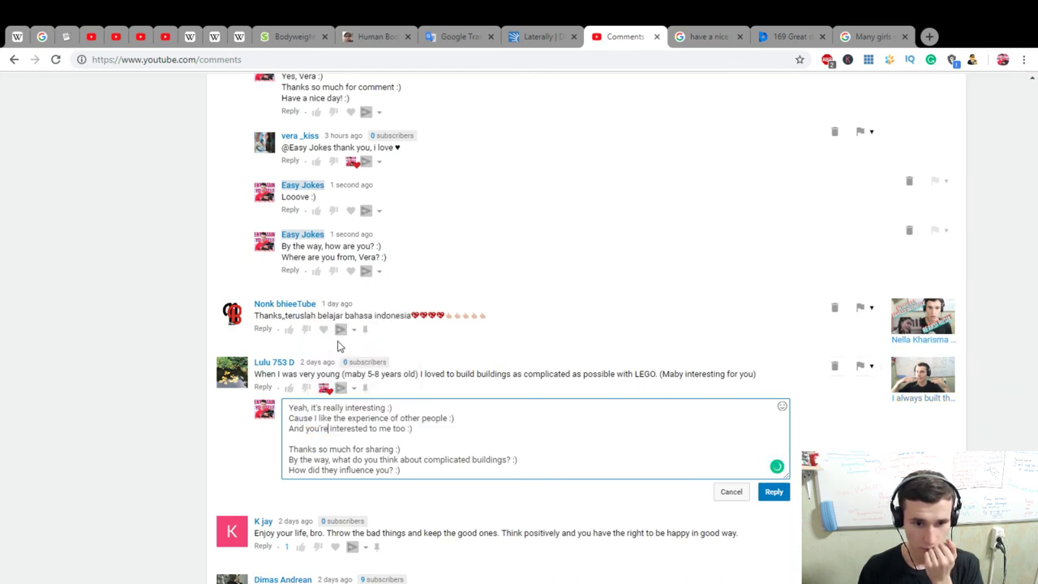
{"action": "mouse_move", "coordinate": [372, 428]}
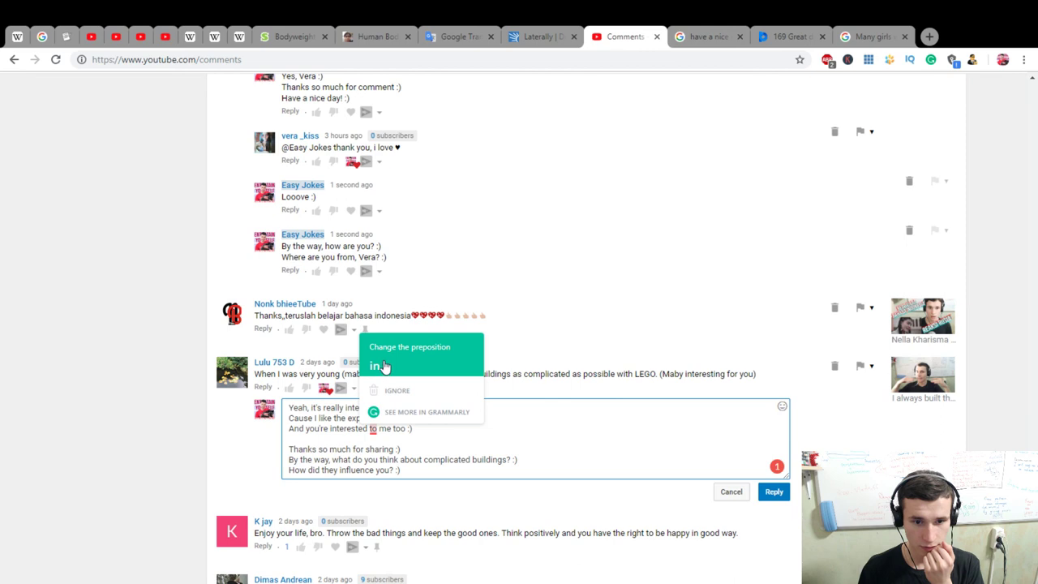
{"action": "mouse_move", "coordinate": [329, 433]}
{"action": "left_mouse_down"}
{"action": "mouse_move", "coordinate": [309, 432]}
{"action": "mouse_move", "coordinate": [319, 434]}
{"action": "left_mouse_up"}
{"action": "left_click", "coordinate": [364, 430]}
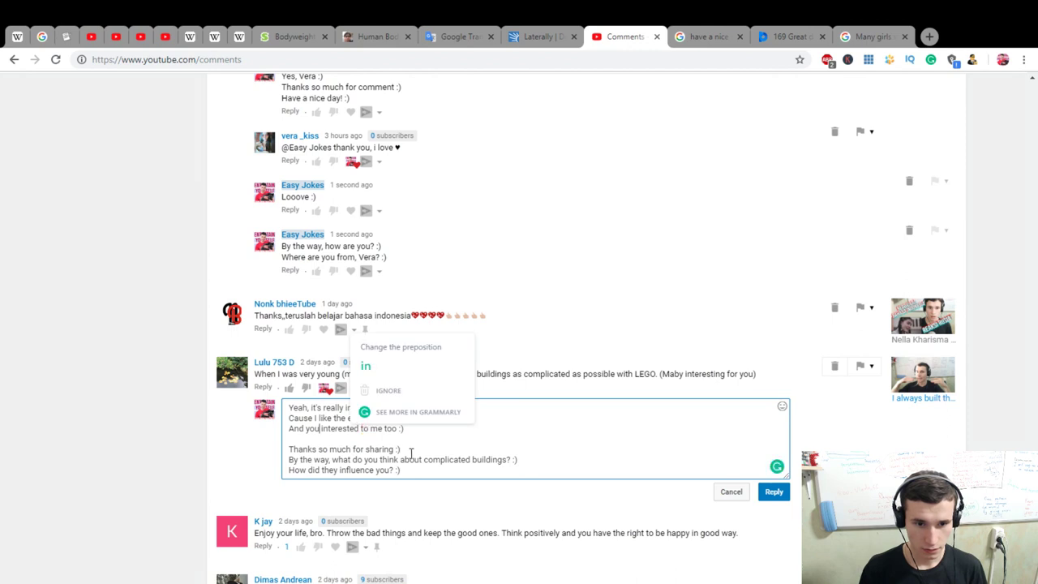
{"action": "key", "text": "BackSpace"}
{"action": "type", "text": "o"}
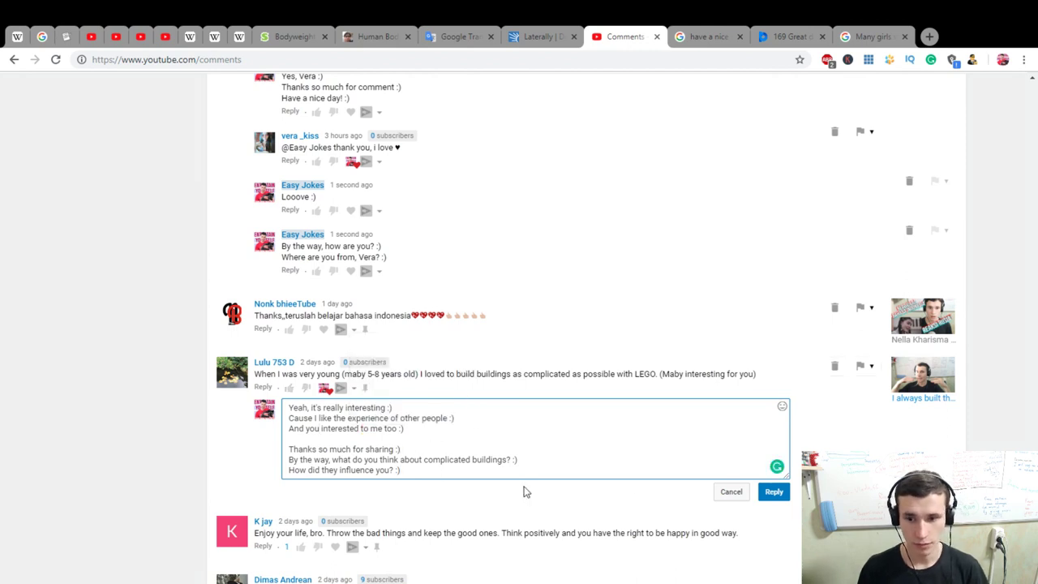
{"action": "left_click", "coordinate": [774, 493]}
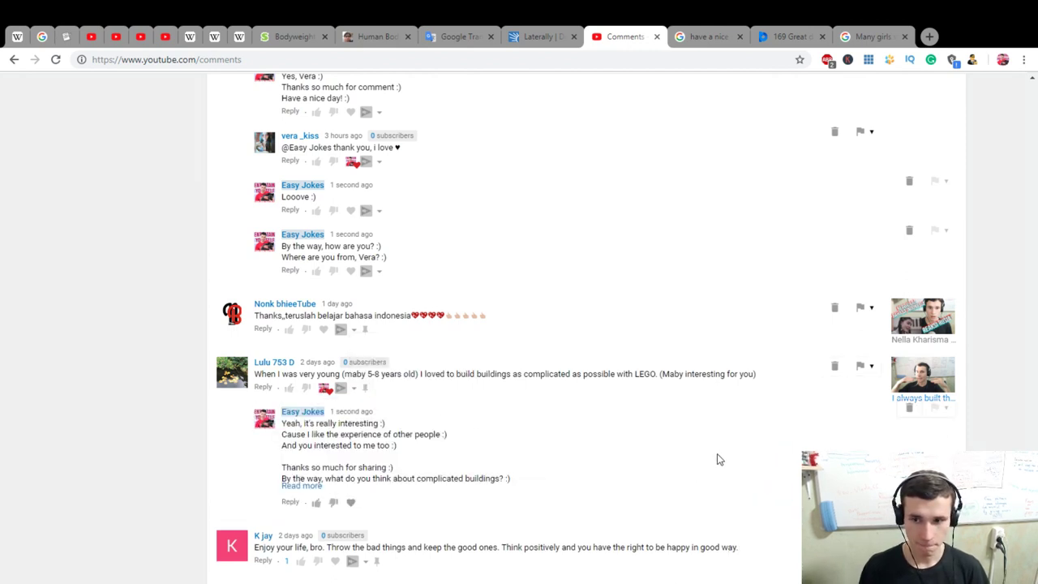
Play the pronunciation of 'devotion' in Google Translate and copy the word
{"action": "scroll", "coordinate": [1004, 332], "scroll_direction": "down", "scroll_amount": 10}
{"action": "scroll", "coordinate": [1003, 331], "scroll_direction": "up", "scroll_amount": 15}
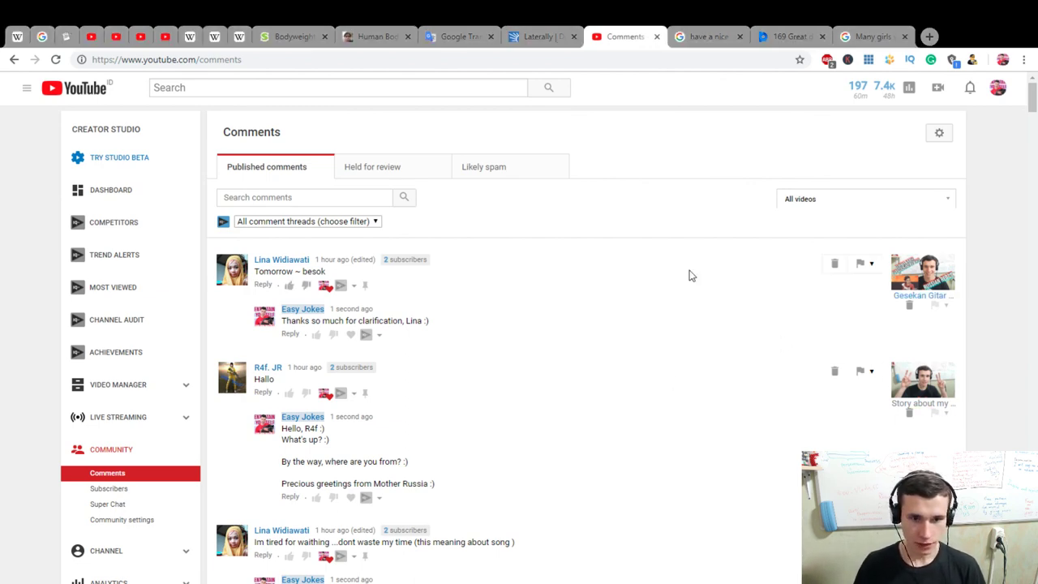
{"action": "scroll", "coordinate": [678, 365], "scroll_direction": "down", "scroll_amount": 15}
{"action": "scroll", "coordinate": [670, 500], "scroll_direction": "down", "scroll_amount": 6}
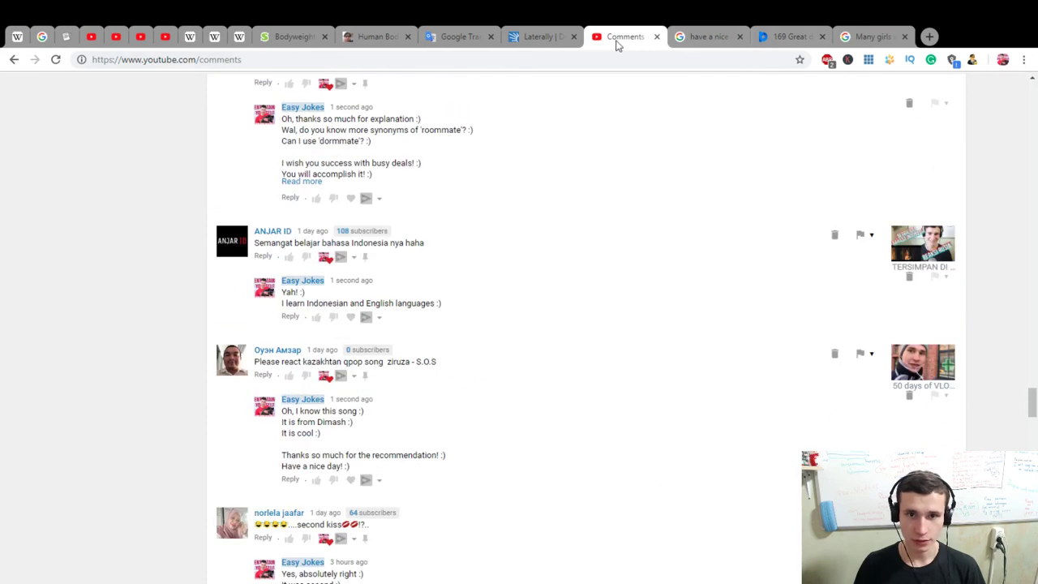
{"action": "left_click", "coordinate": [458, 36]}
{"action": "scroll", "coordinate": [697, 272], "scroll_direction": "up", "scroll_amount": 2}
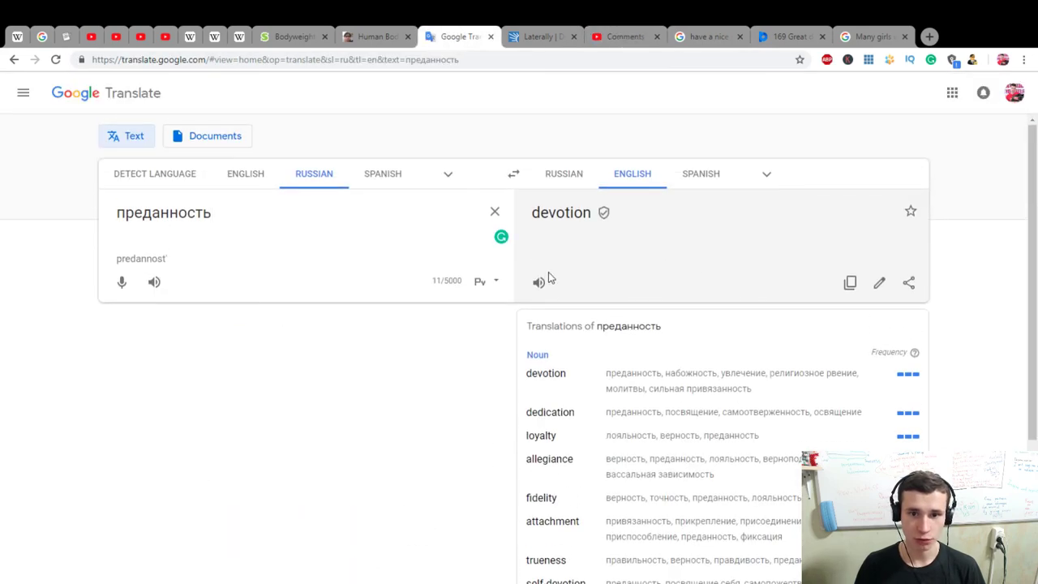
{"action": "left_click", "coordinate": [539, 282]}
{"action": "left_click_drag", "start_coordinate": [630, 228], "coordinate": [532, 220]}
{"action": "key", "text": "ctrl+c"}
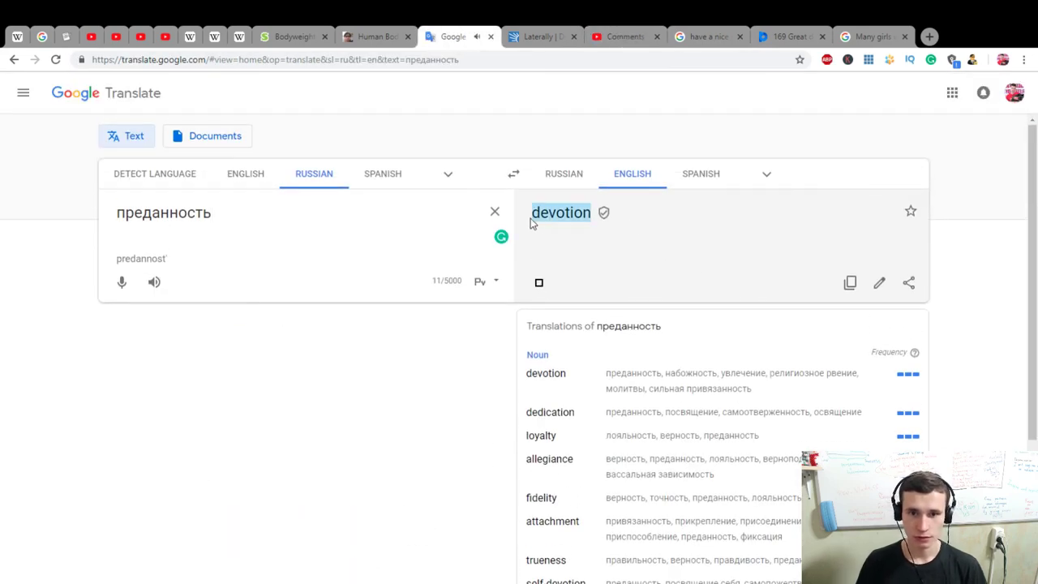
Search Google for 'devotion' and show the image results
{"action": "left_click", "coordinate": [701, 37]}
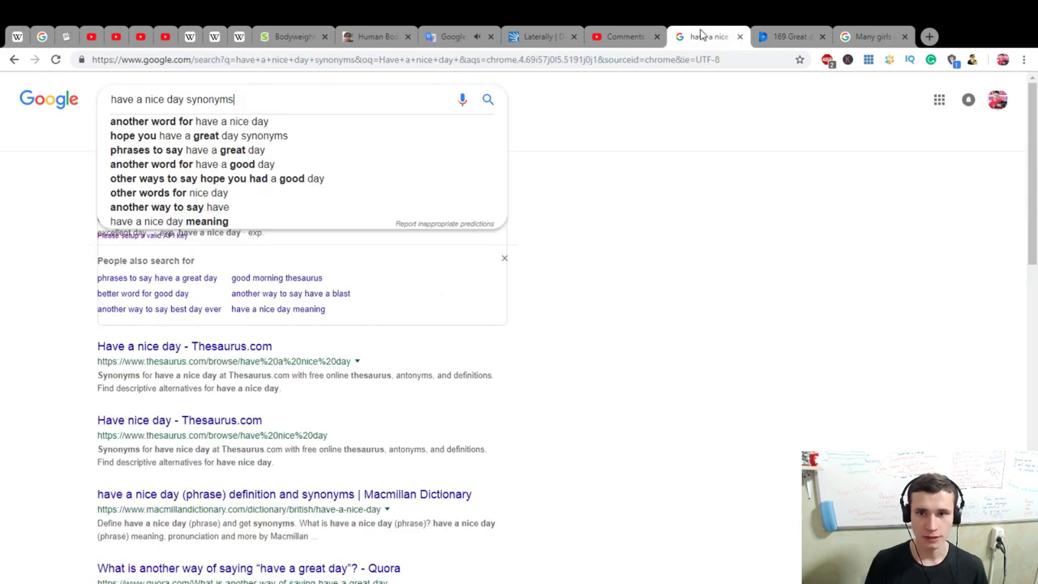
{"action": "left_click_drag", "start_coordinate": [241, 104], "coordinate": [104, 116]}
{"action": "key", "text": "ctrl+v"}
{"action": "key", "text": "Return"}
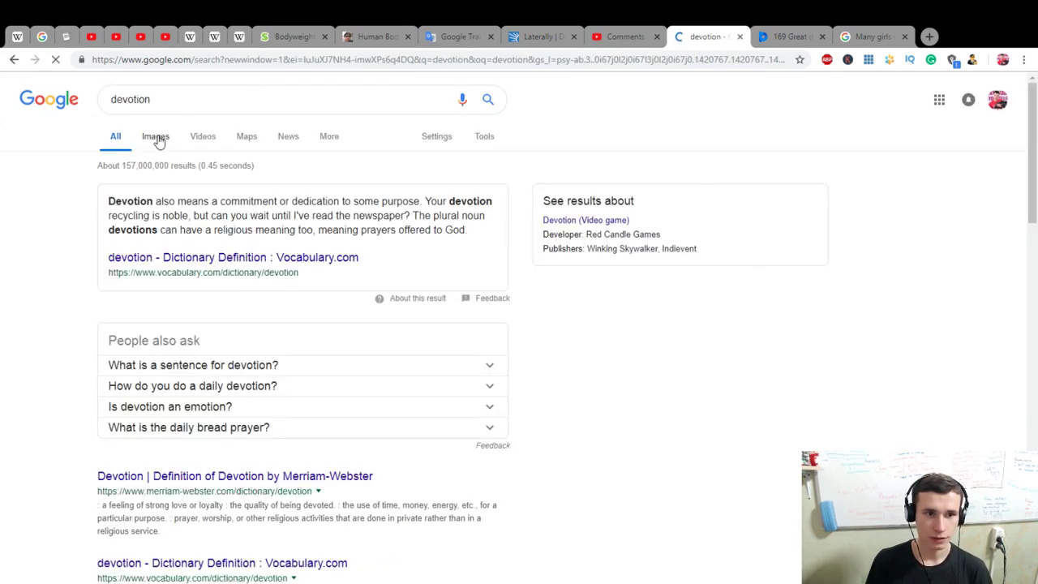
{"action": "left_click", "coordinate": [157, 137]}
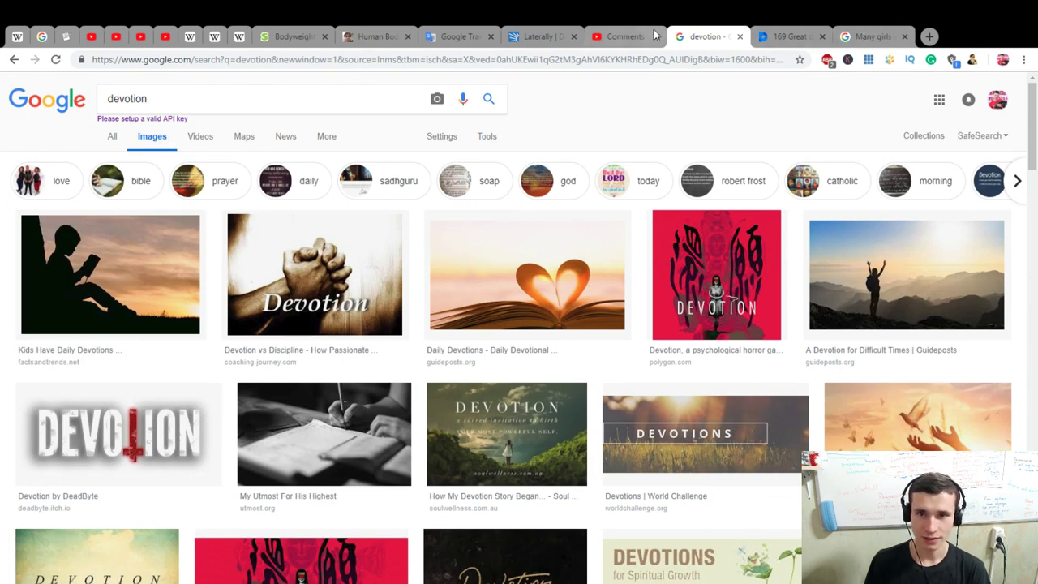
Switch back to the YouTube Comments tab
{"action": "left_click", "coordinate": [629, 36]}
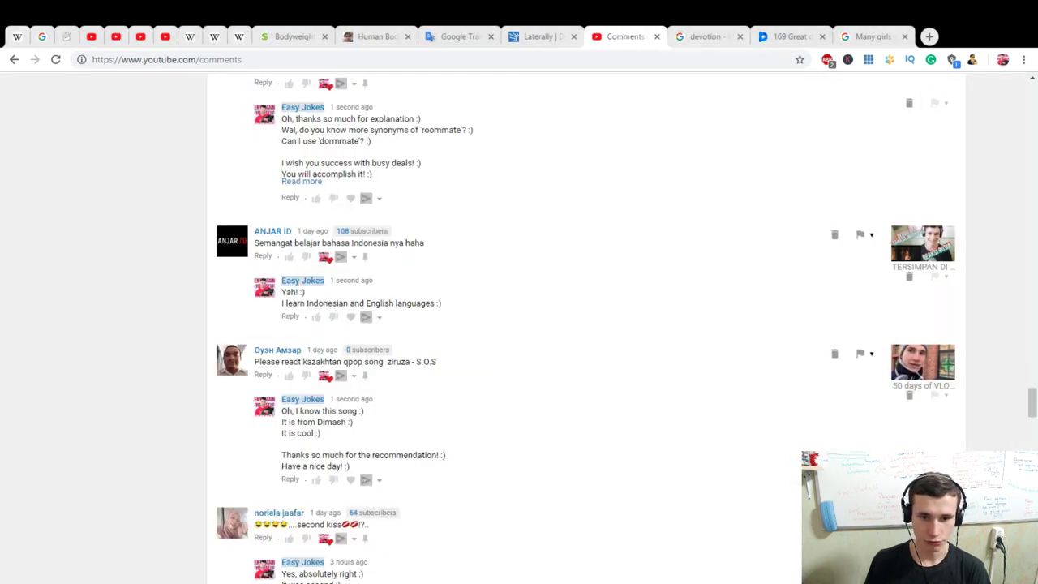